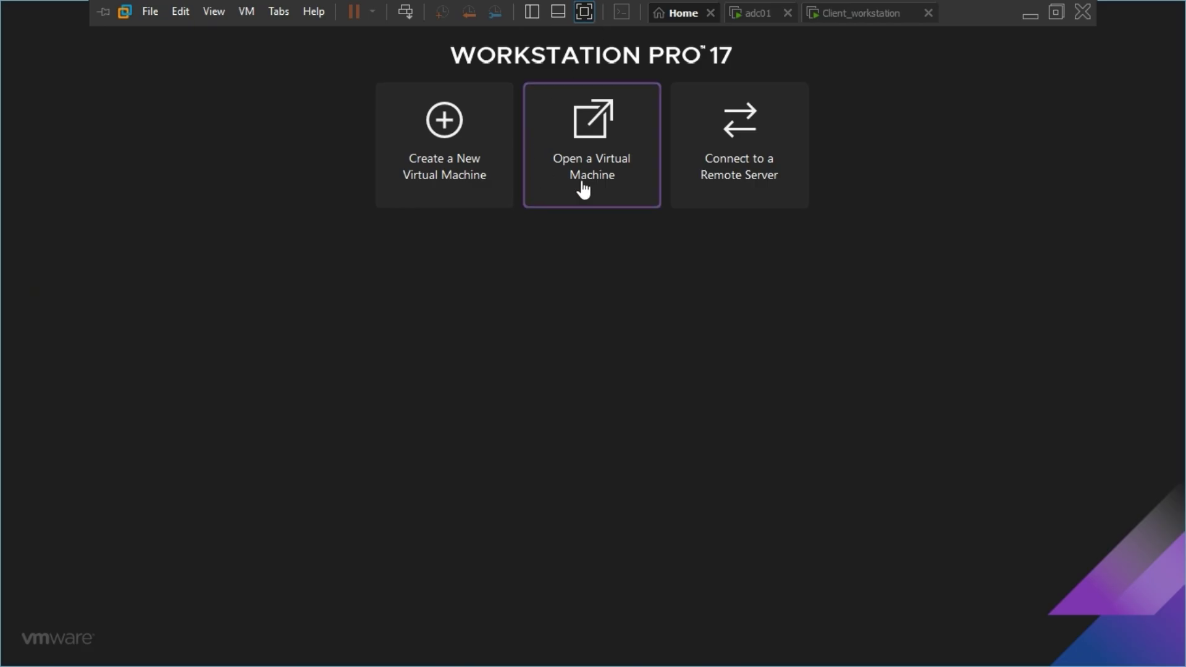
- Cancel the first browse, allow adc01 network discovery, and return to the Workstation Home page
{"action": "left_click", "coordinate": [588, 183]}
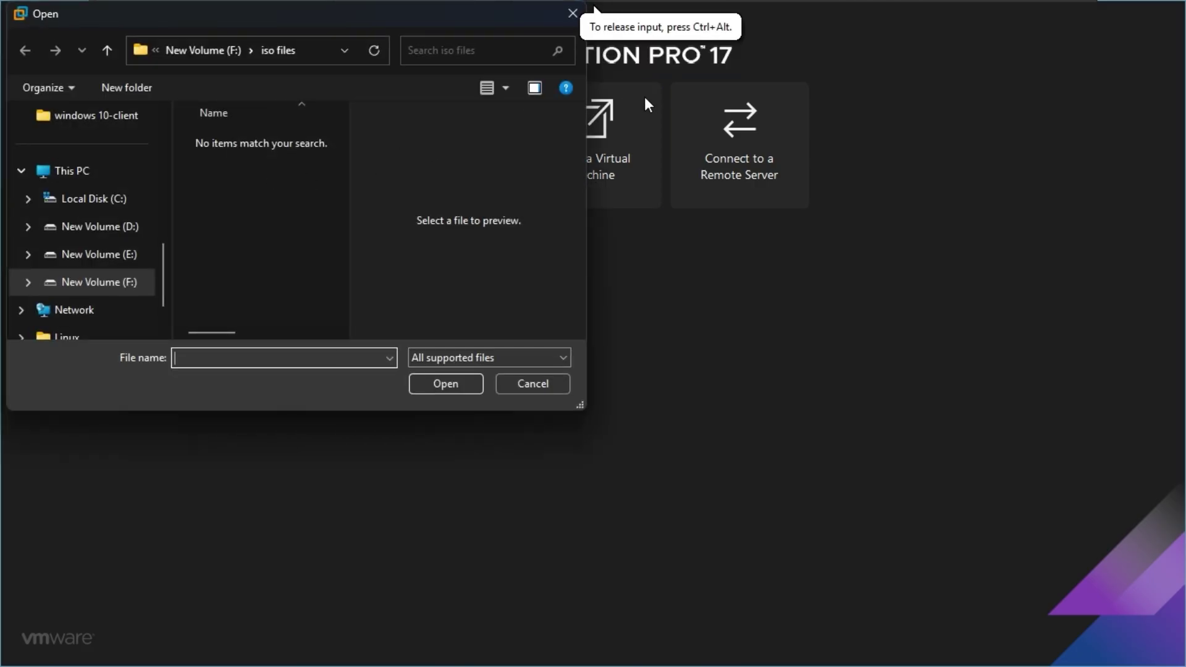
{"action": "left_click", "coordinate": [573, 13]}
{"action": "mouse_move", "coordinate": [845, 1]}
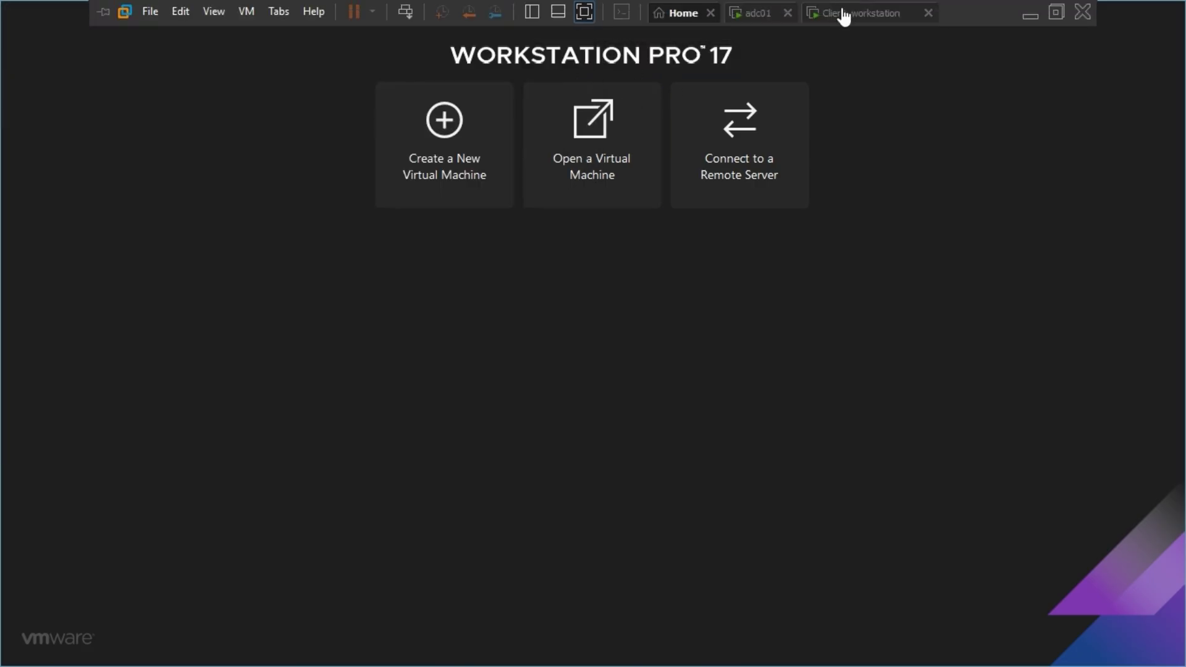
{"action": "left_click", "coordinate": [757, 14]}
{"action": "left_click", "coordinate": [868, 321]}
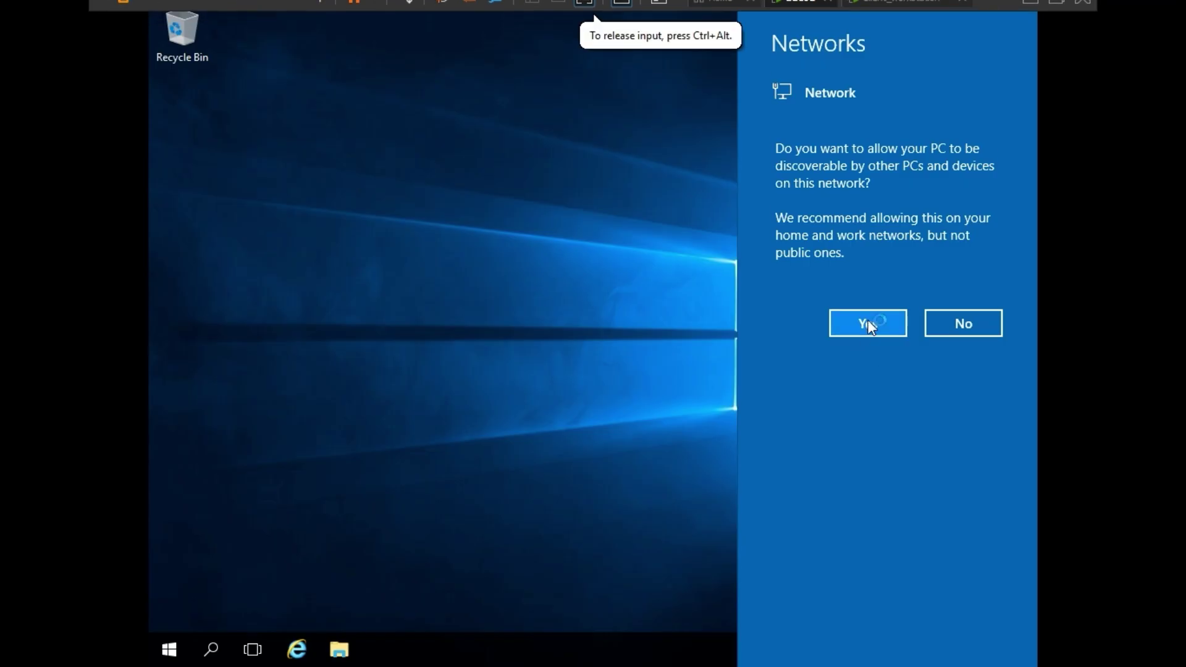
{"action": "mouse_move", "coordinate": [758, 1]}
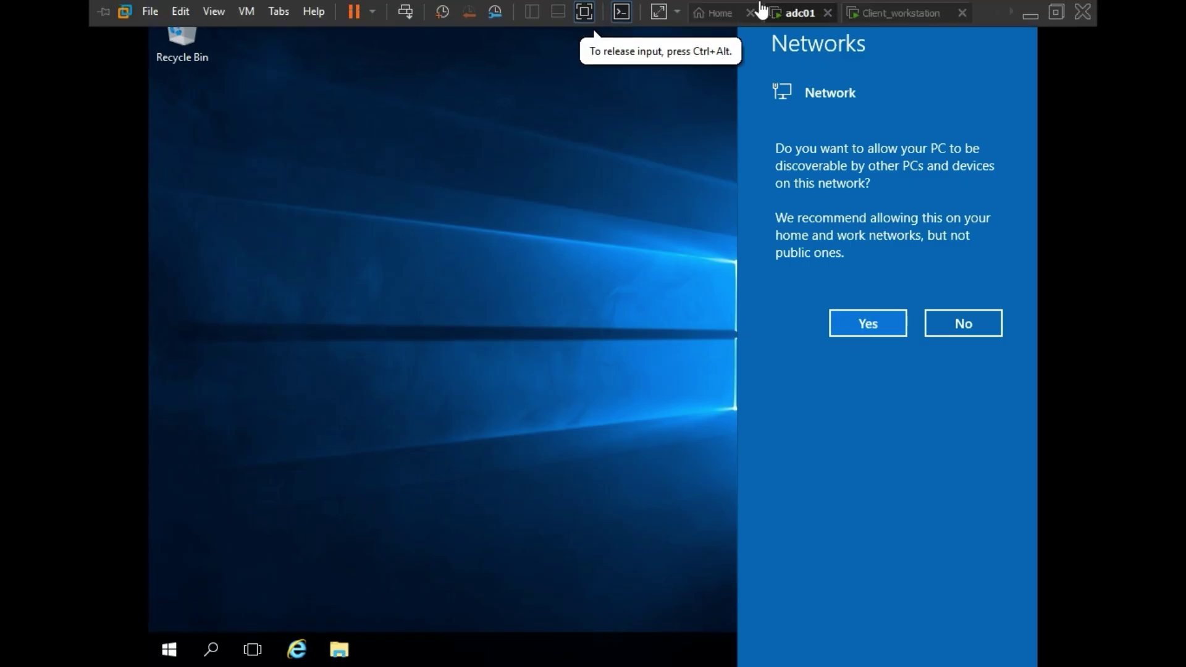
{"action": "left_click", "coordinate": [689, 14]}
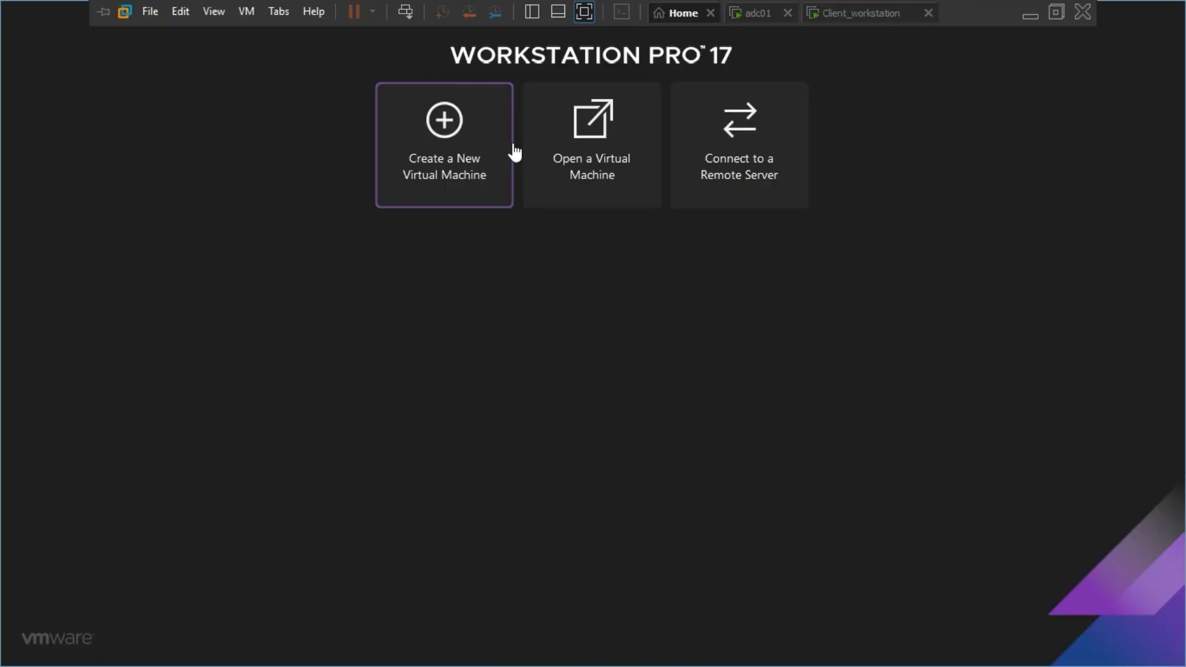
- Open 'new server.vmx' from the F:\new server folder
{"action": "left_click", "coordinate": [588, 172]}
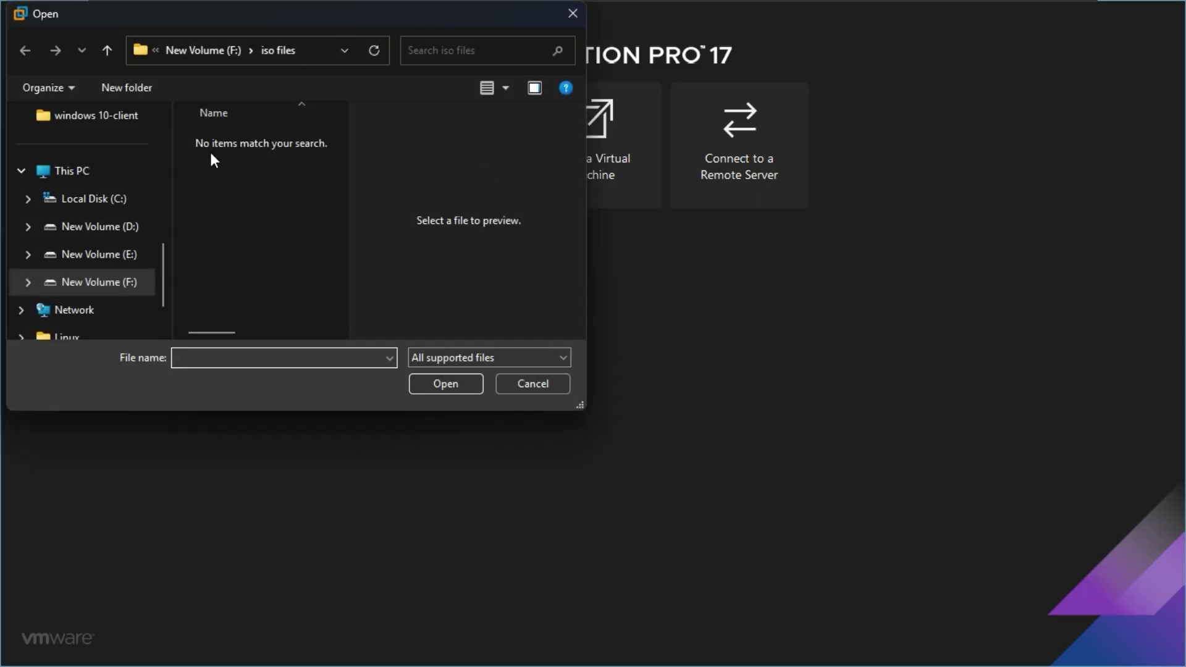
{"action": "left_click", "coordinate": [228, 48]}
{"action": "scroll", "coordinate": [272, 250], "scroll_direction": "down", "scroll_amount": 2}
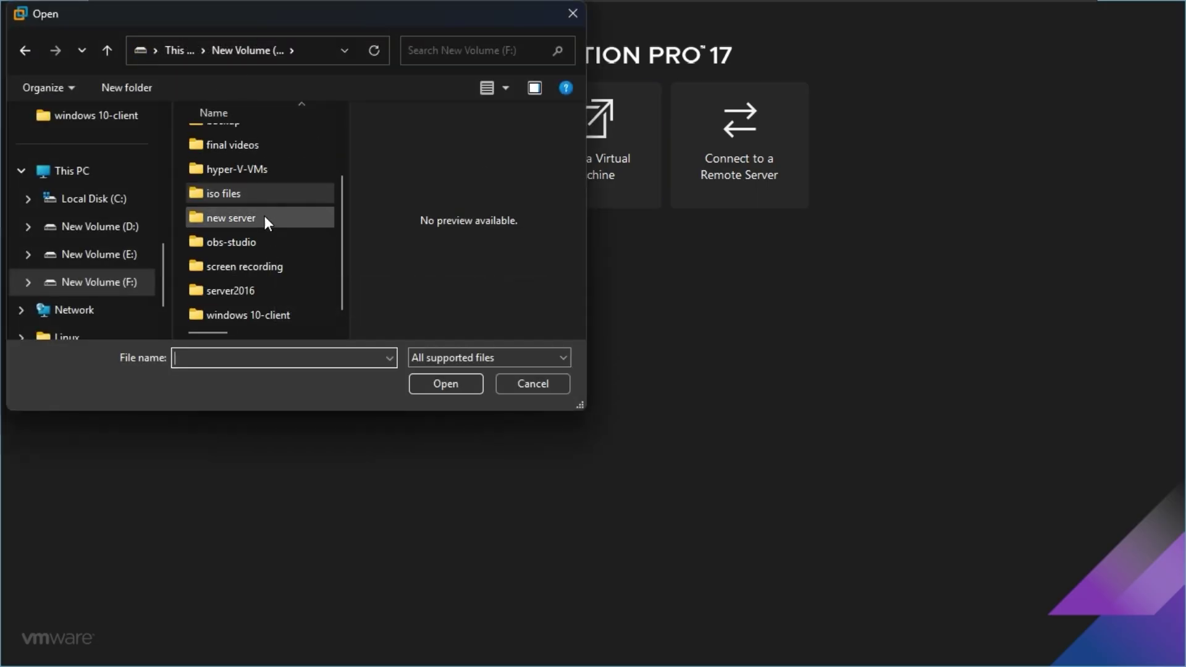
{"action": "double_click", "coordinate": [264, 222]}
{"action": "left_click", "coordinate": [274, 141]}
{"action": "left_click", "coordinate": [444, 384]}
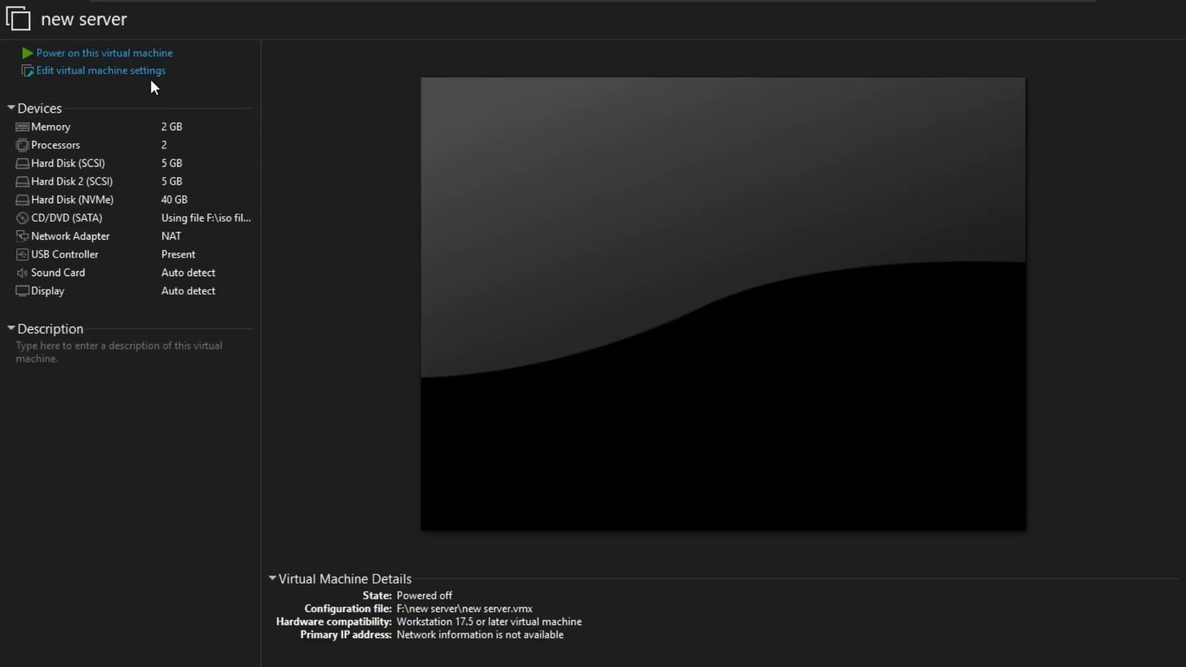
- Power on the new server VM and move its tab ahead of adc01
{"action": "left_click", "coordinate": [152, 56]}
{"action": "mouse_move", "coordinate": [703, 2]}
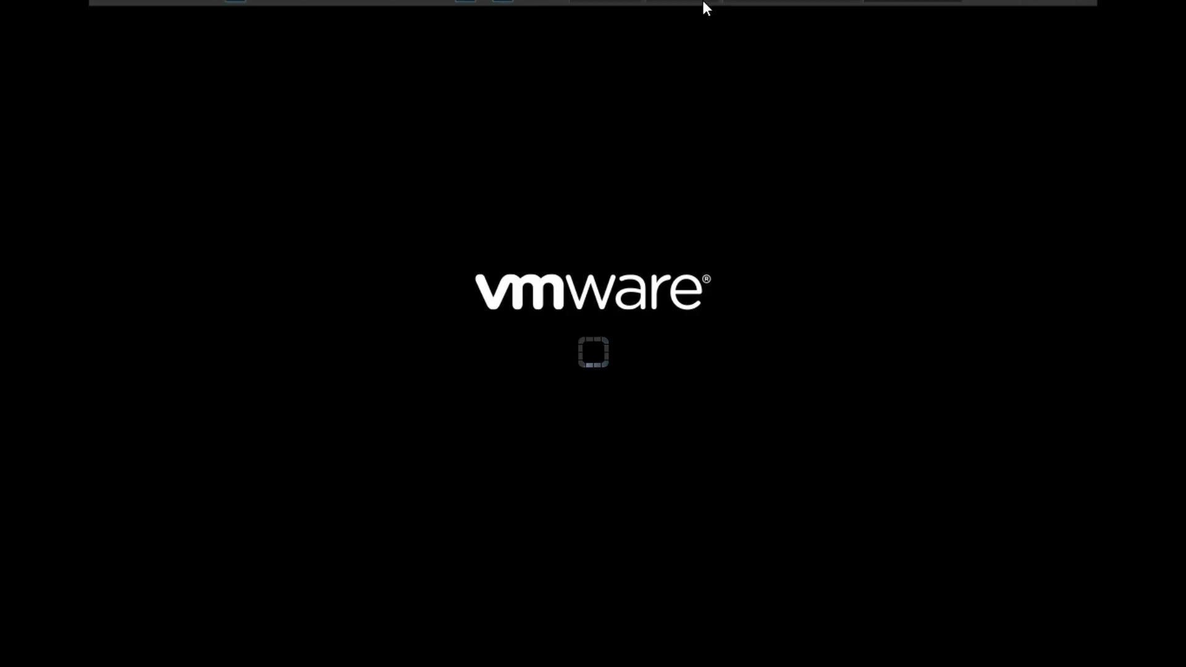
{"action": "left_click_drag", "start_coordinate": [741, 14], "coordinate": [669, 16]}
- Look over the new server tab's menu without choosing anything, then release input with Ctrl+Alt
{"action": "right_click", "coordinate": [696, 20]}
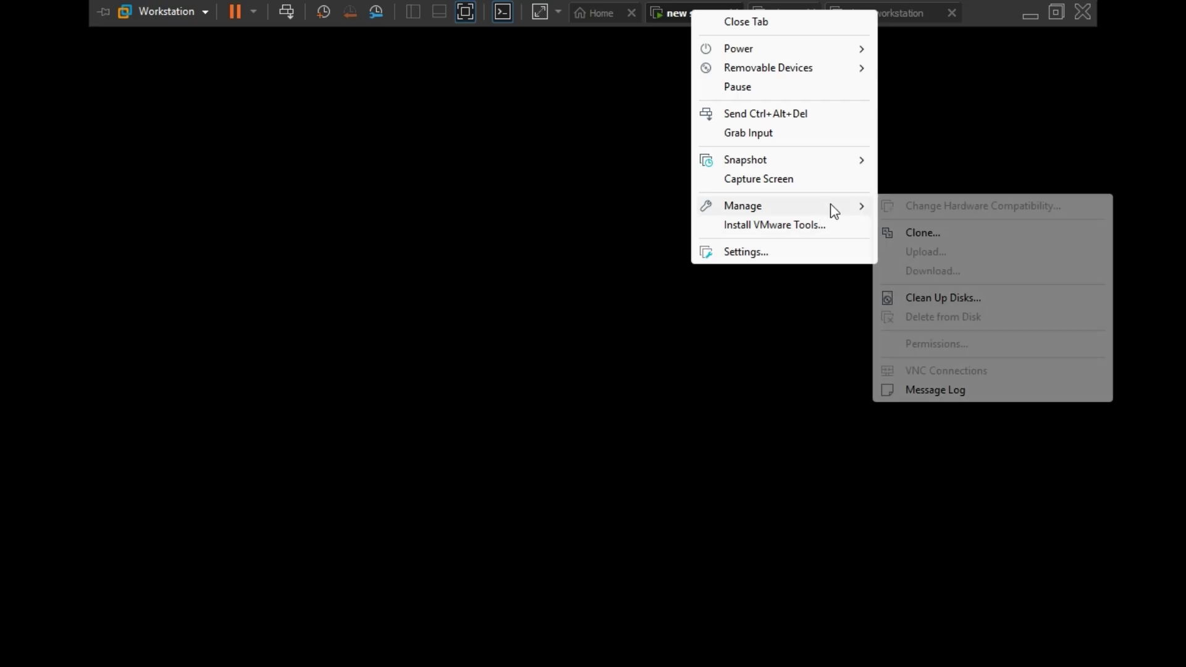
{"action": "left_click", "coordinate": [595, 34]}
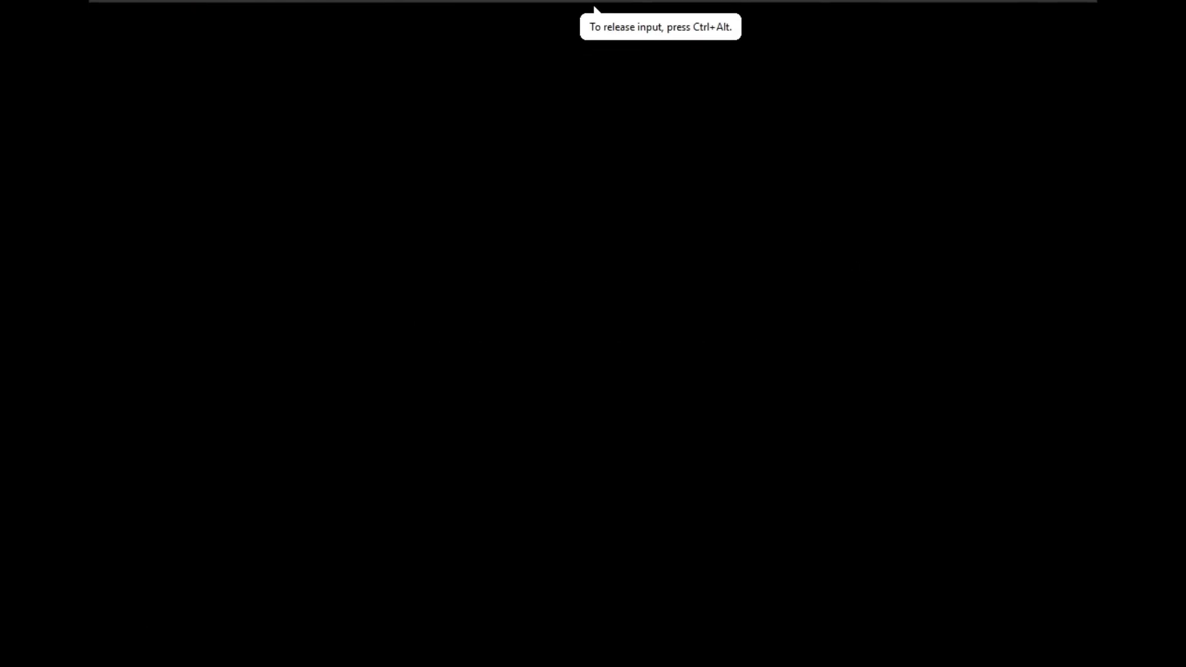
{"action": "key", "text": "ctrl+alt"}
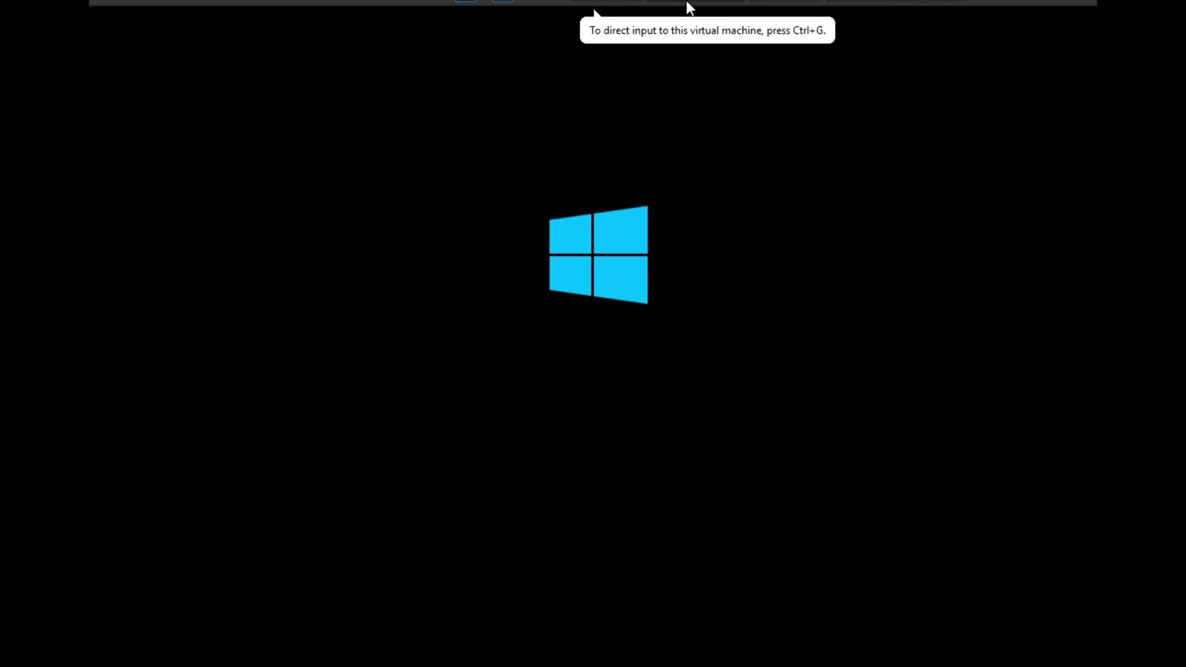
{"action": "mouse_move", "coordinate": [697, 16]}
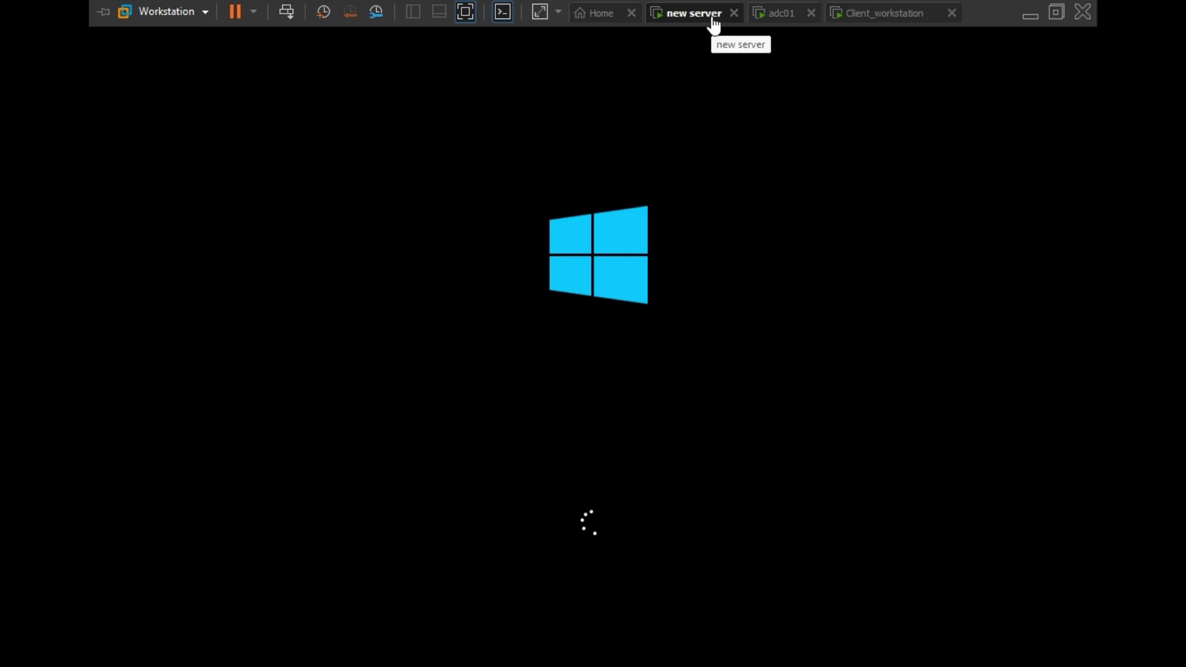
- On adc01, answer Yes to the Networks discovery prompt
{"action": "left_click", "coordinate": [787, 25]}
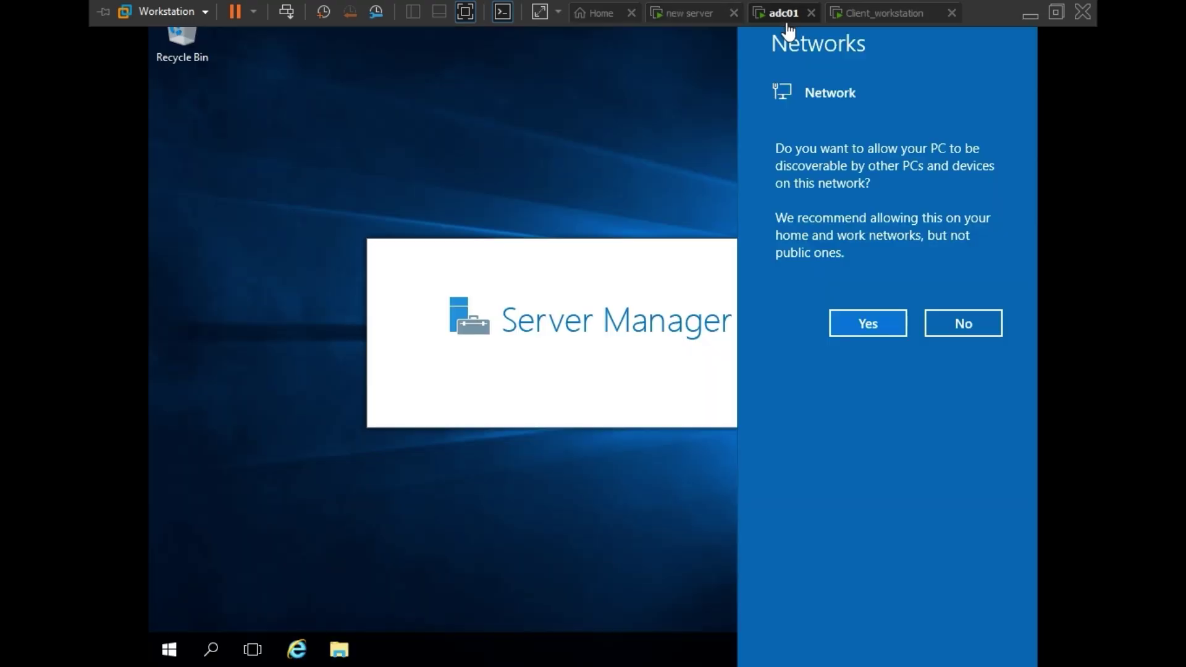
{"action": "left_click", "coordinate": [868, 326]}
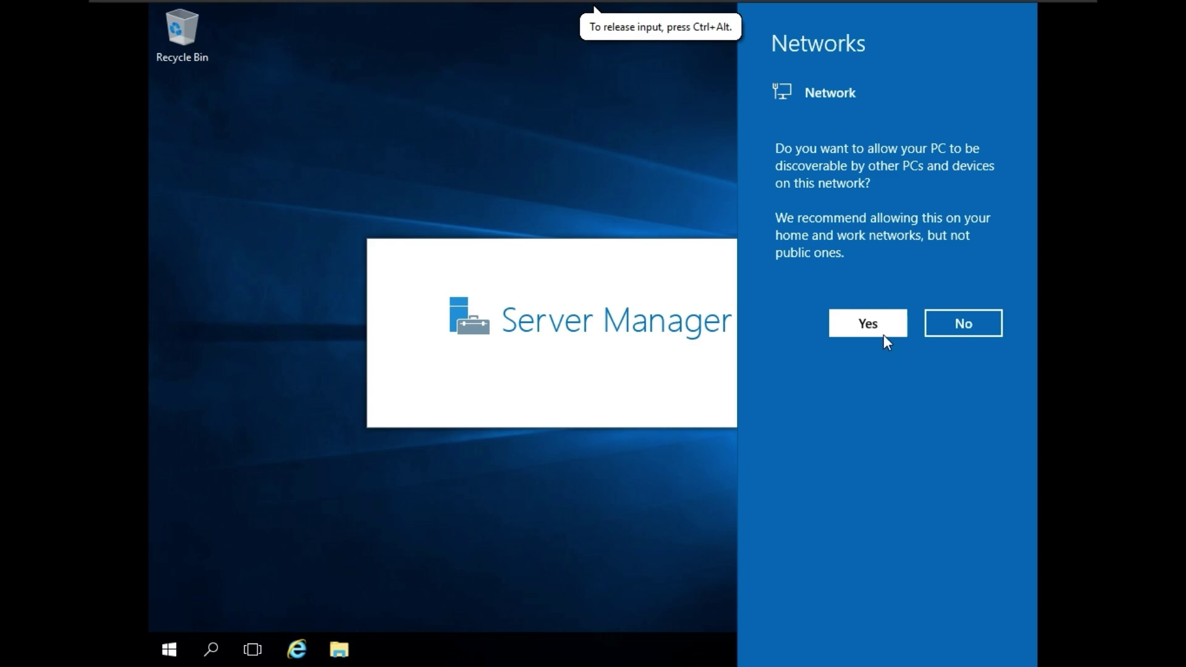
{"action": "left_click", "coordinate": [884, 333]}
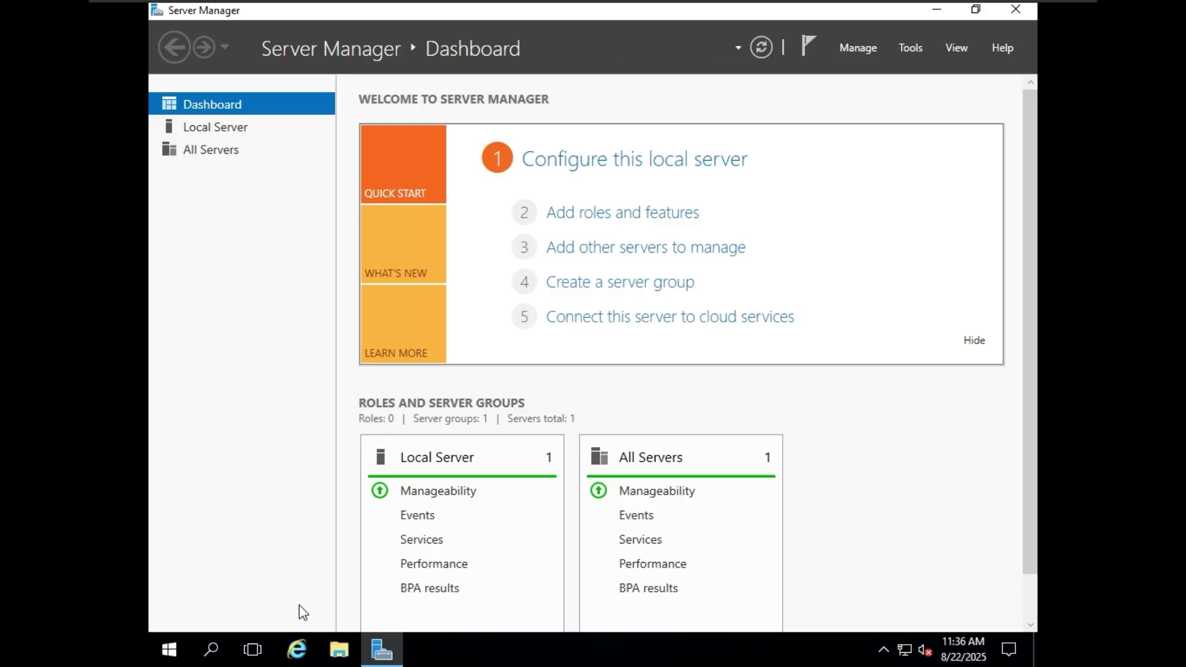
- Open adc01's Local Server page, check the new server's boot, then reload Local Server
{"action": "left_click", "coordinate": [241, 132]}
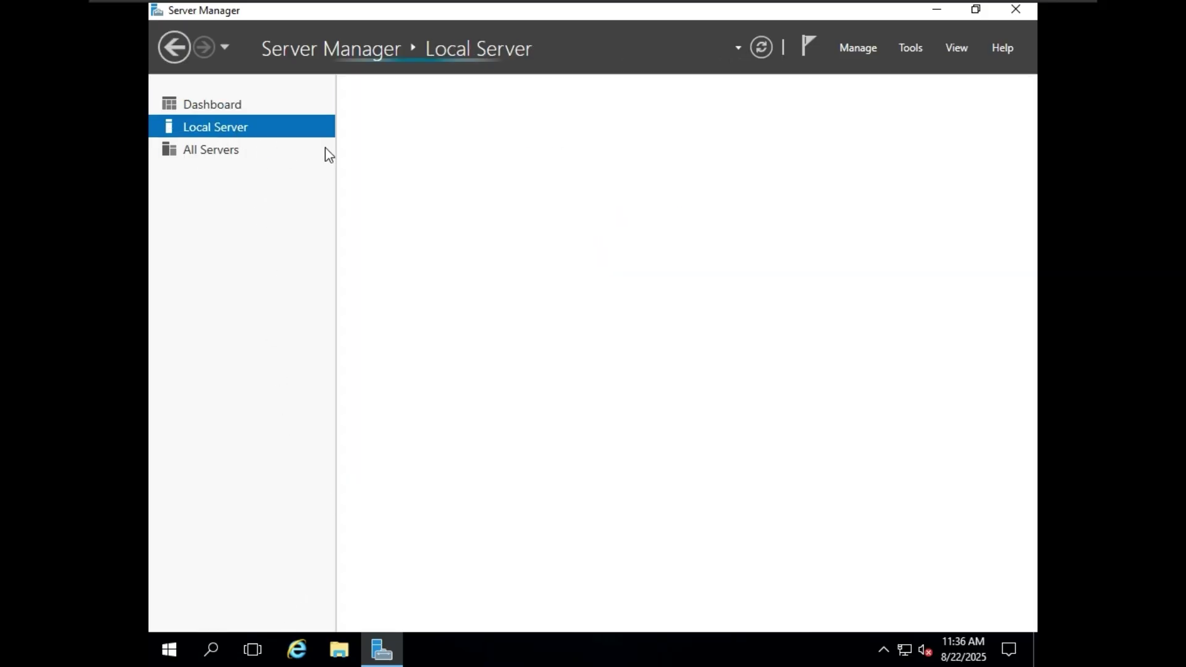
{"action": "mouse_move", "coordinate": [827, 8]}
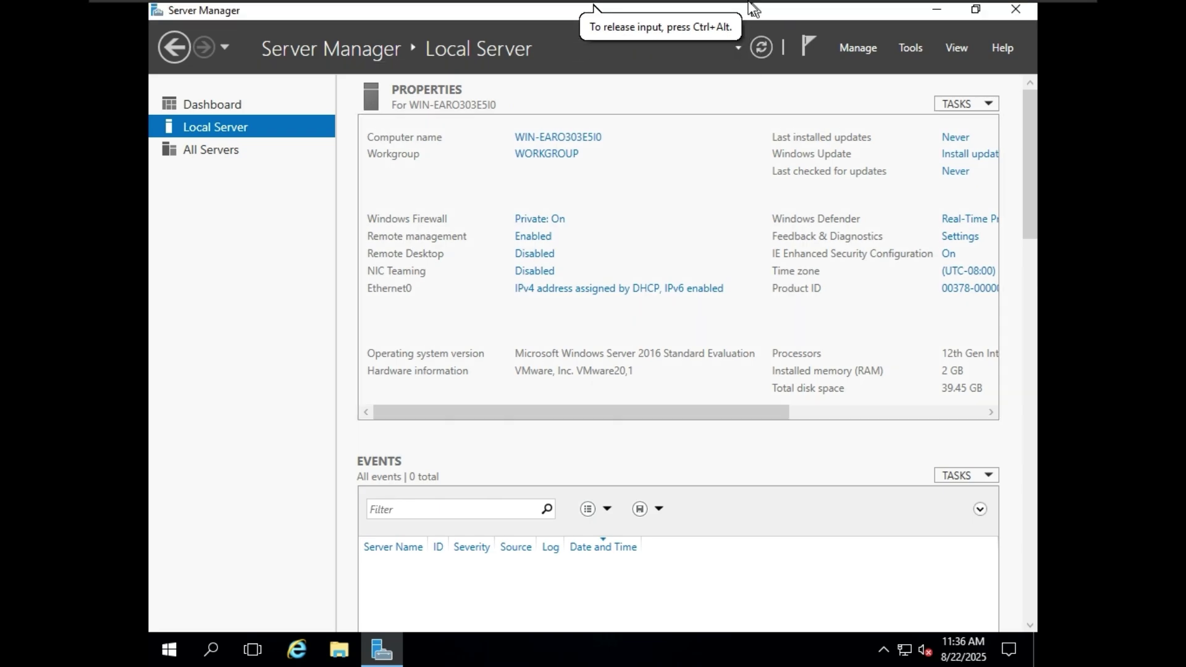
{"action": "left_click", "coordinate": [703, 12]}
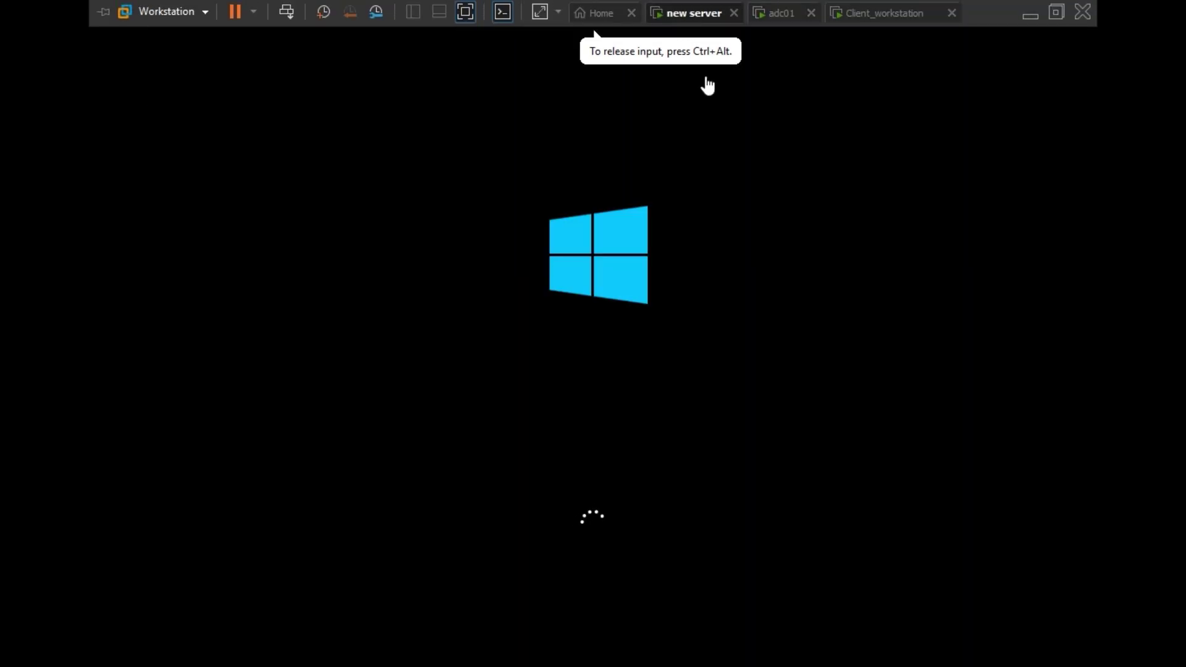
{"action": "left_click", "coordinate": [783, 14]}
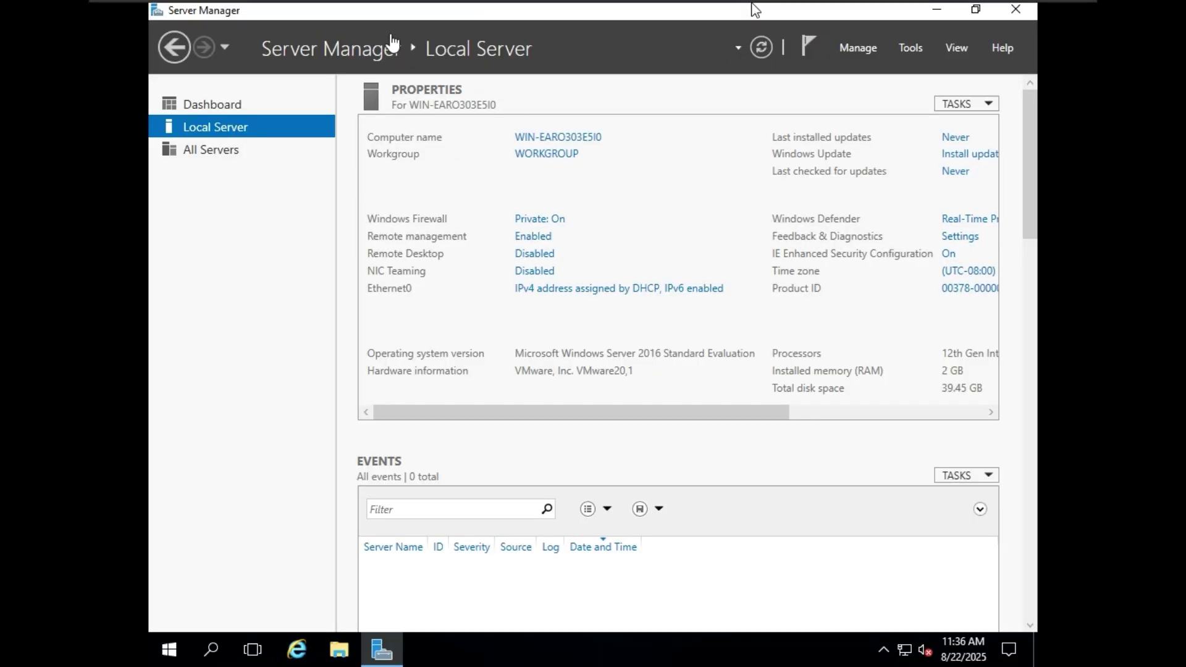
{"action": "left_click", "coordinate": [581, 146]}
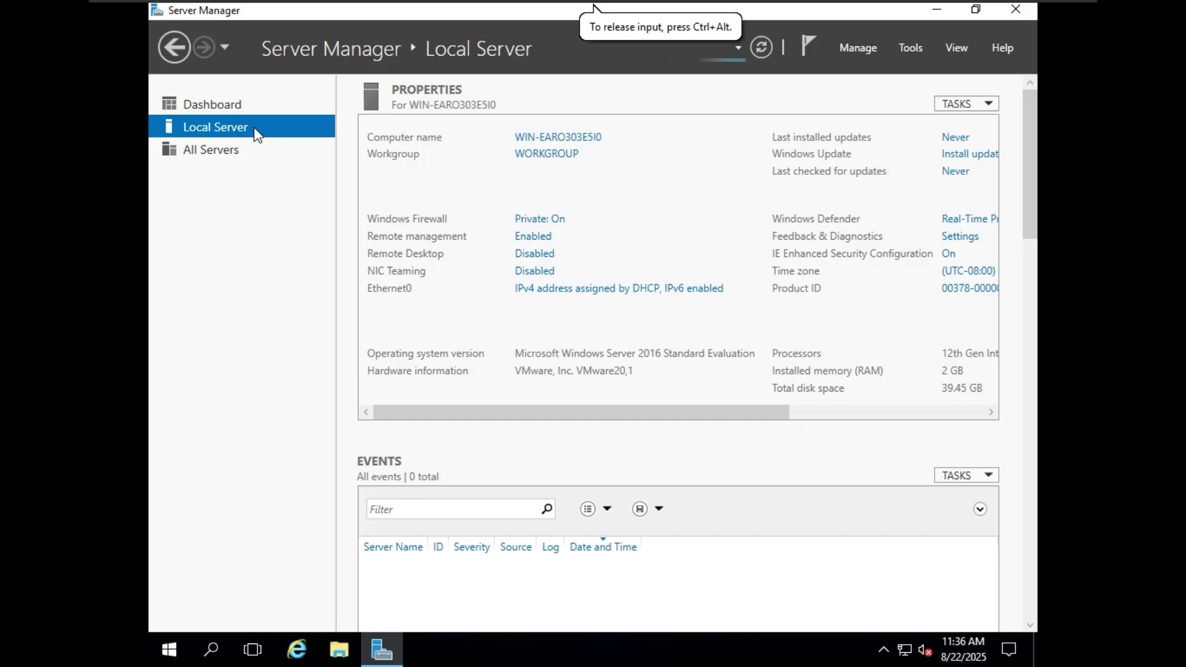
{"action": "left_click", "coordinate": [291, 120]}
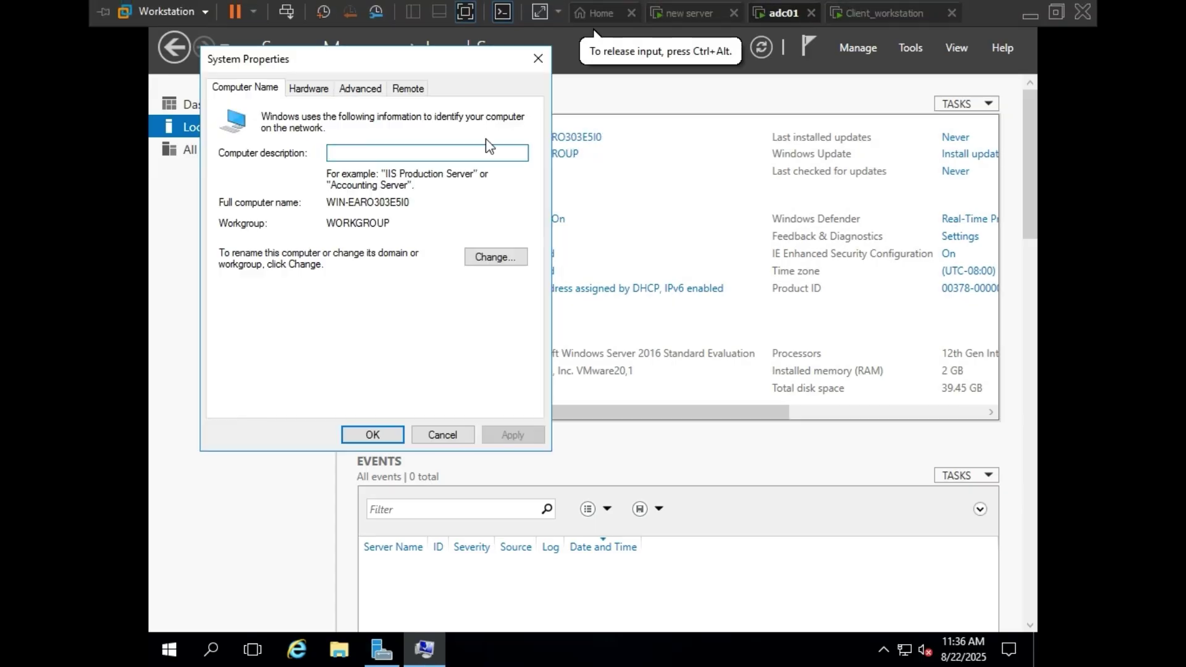
- Change adc01's computer name to ADC01 in System Properties and choose Restart Now
{"action": "left_click", "coordinate": [492, 262]}
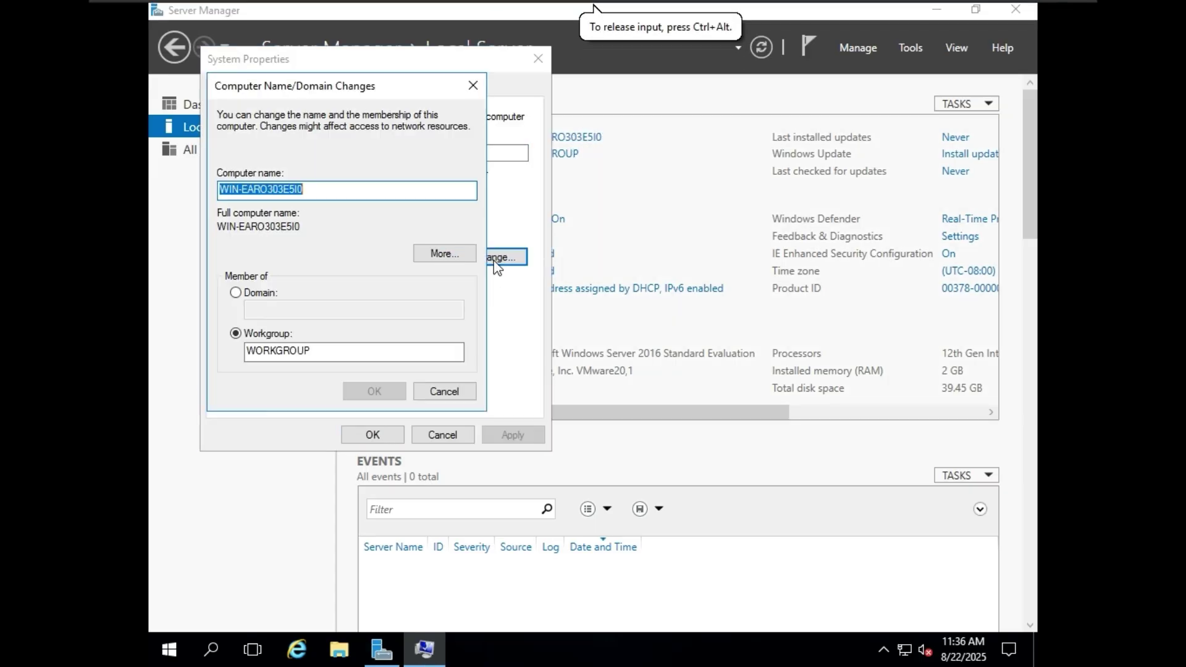
{"action": "left_click", "coordinate": [295, 187]}
{"action": "double_click", "coordinate": [295, 187]}
{"action": "type", "text": "ADC01"}
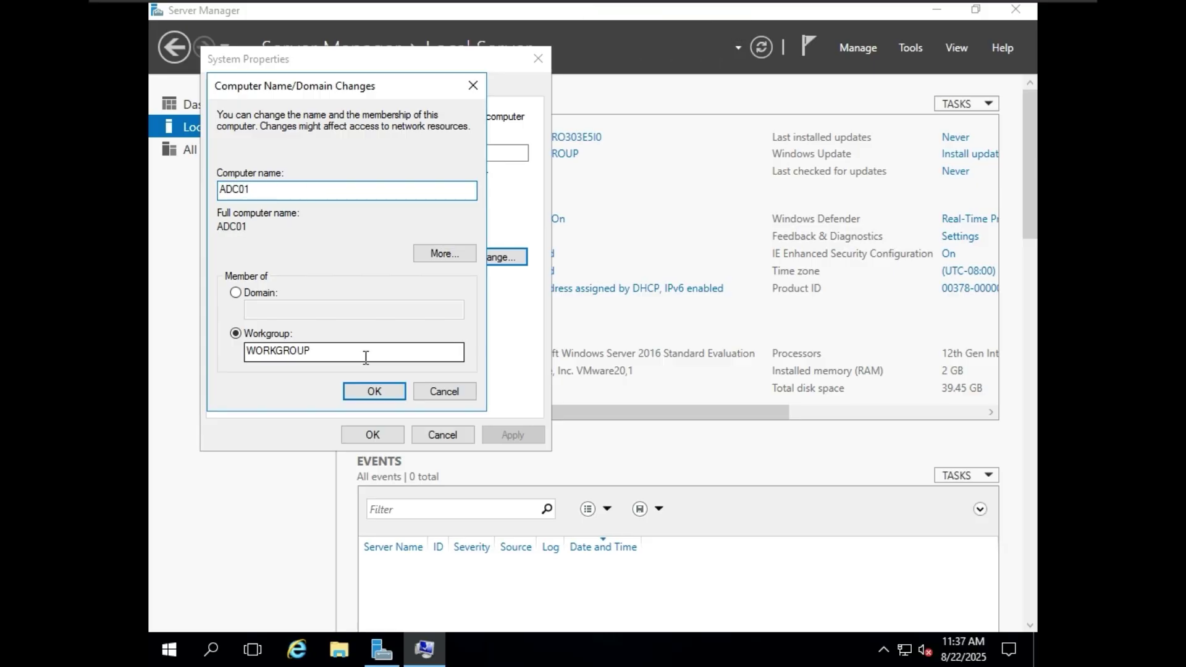
{"action": "left_click", "coordinate": [376, 391]}
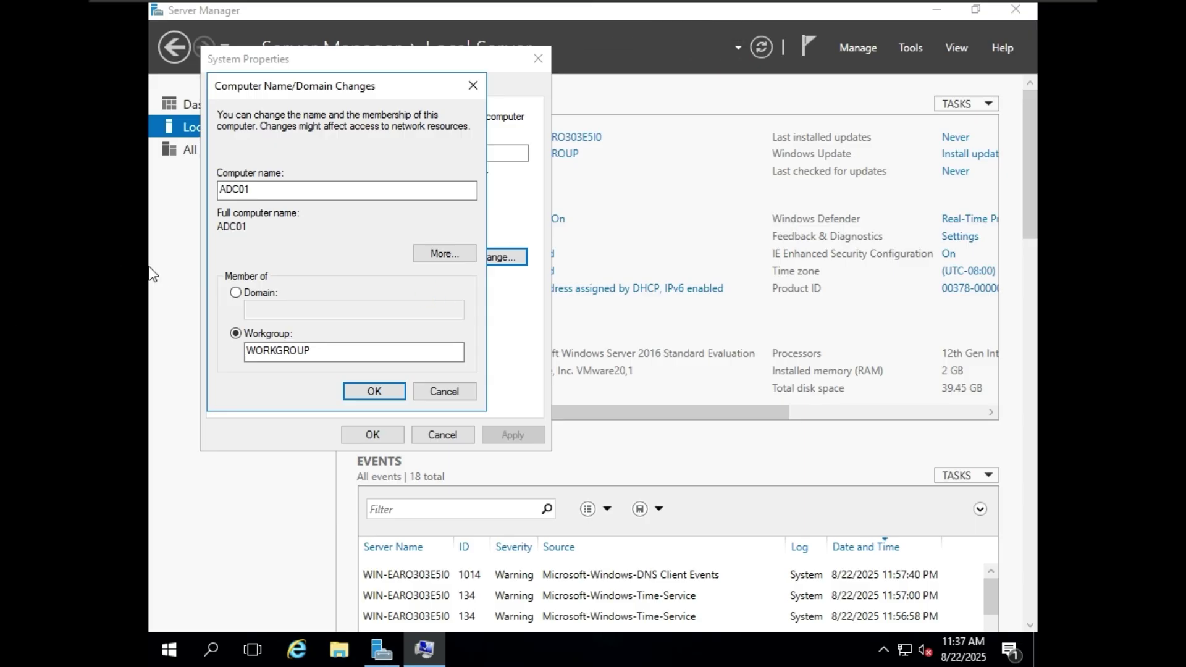
{"action": "key", "text": "Return"}
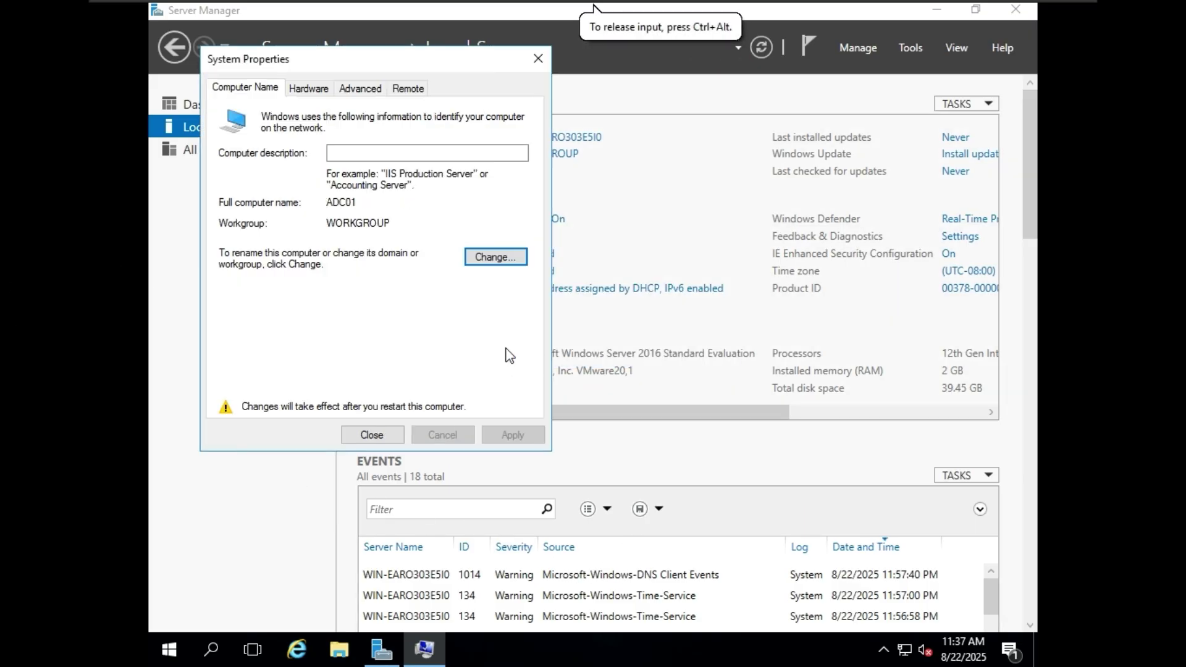
{"action": "left_click", "coordinate": [372, 434]}
{"action": "left_click", "coordinate": [592, 341]}
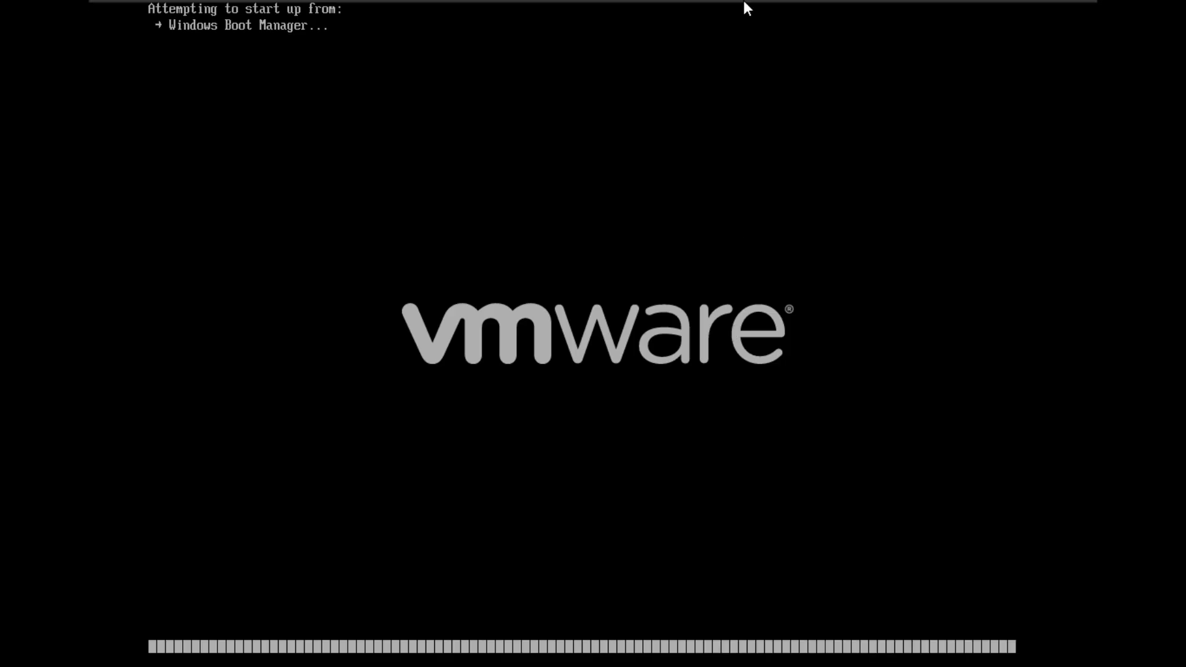
- Sign in to adc01 as Administrator, revealing the typed password to verify it
{"action": "mouse_move", "coordinate": [778, 19]}
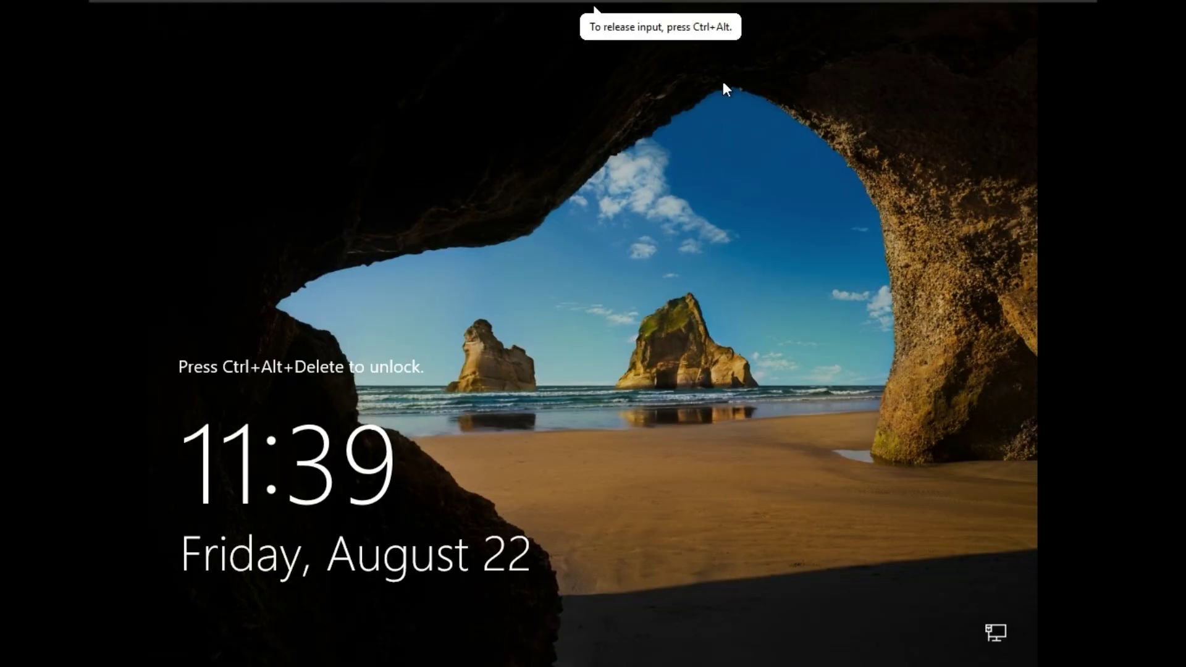
{"action": "mouse_move", "coordinate": [758, 2]}
{"action": "mouse_move", "coordinate": [461, 1]}
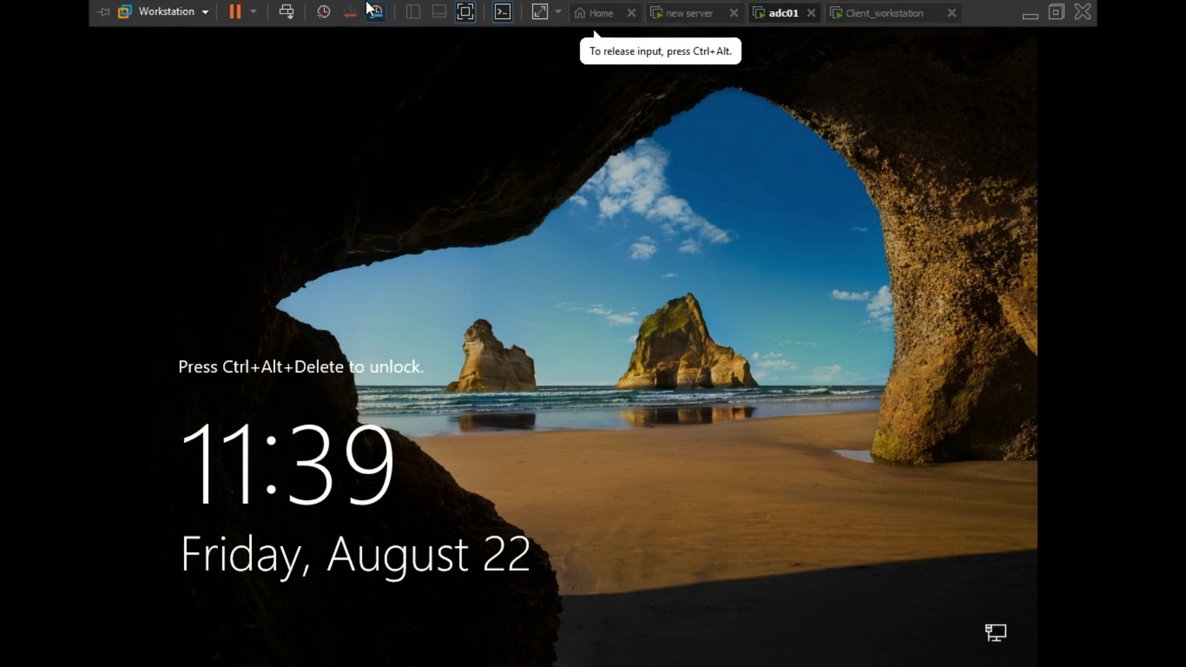
{"action": "left_click", "coordinate": [286, 14]}
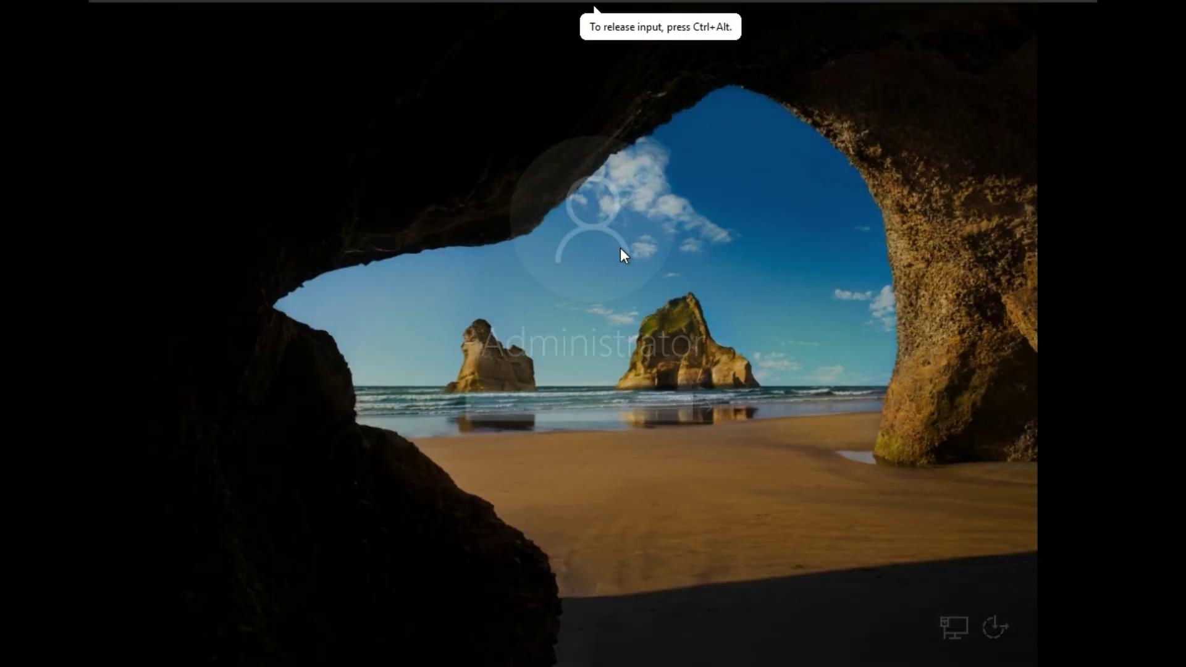
{"action": "type", "text": "***"}
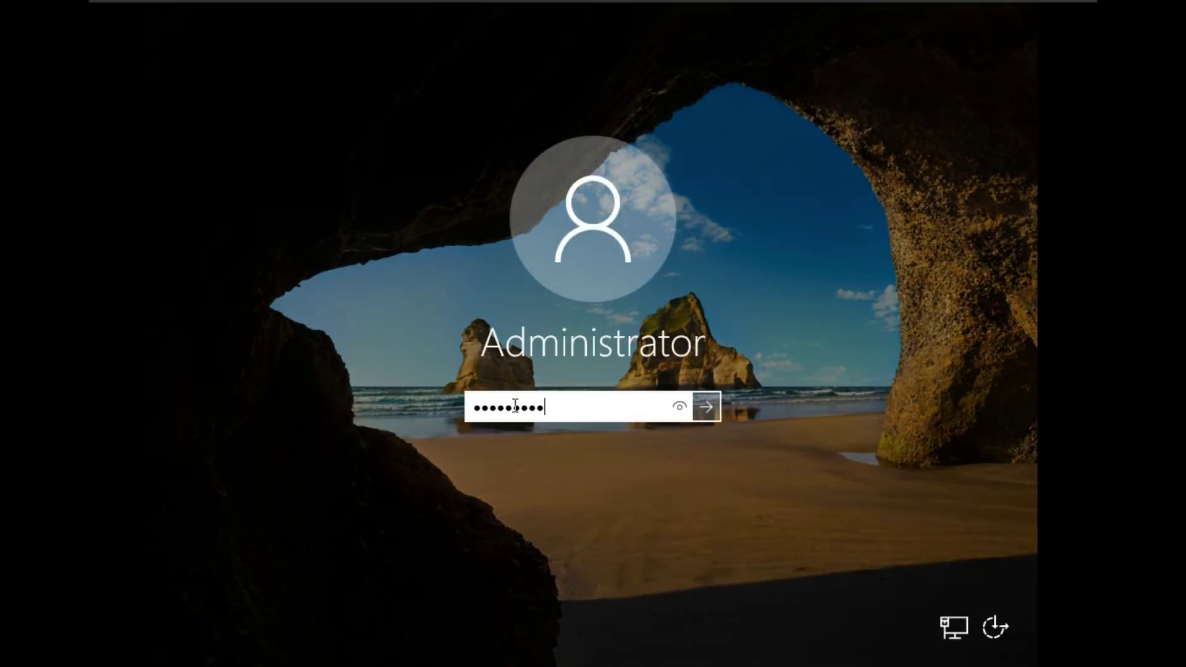
{"action": "left_click", "coordinate": [689, 407]}
{"action": "left_click", "coordinate": [680, 410]}
{"action": "left_click", "coordinate": [706, 406]}
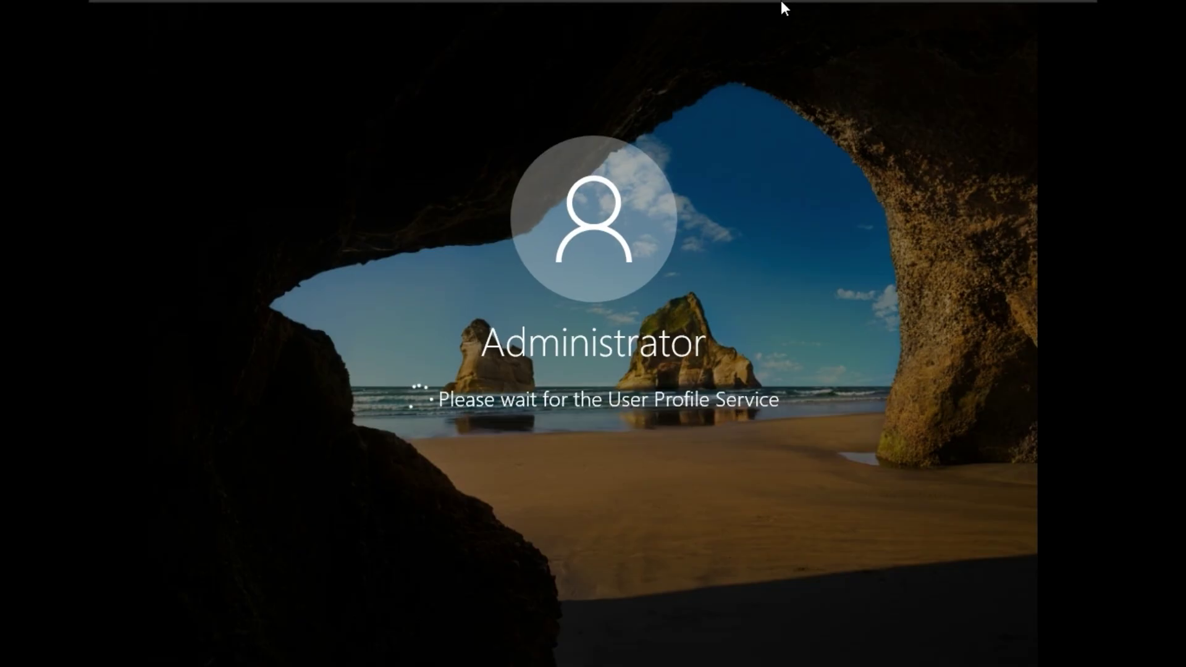
{"action": "mouse_move", "coordinate": [781, 1]}
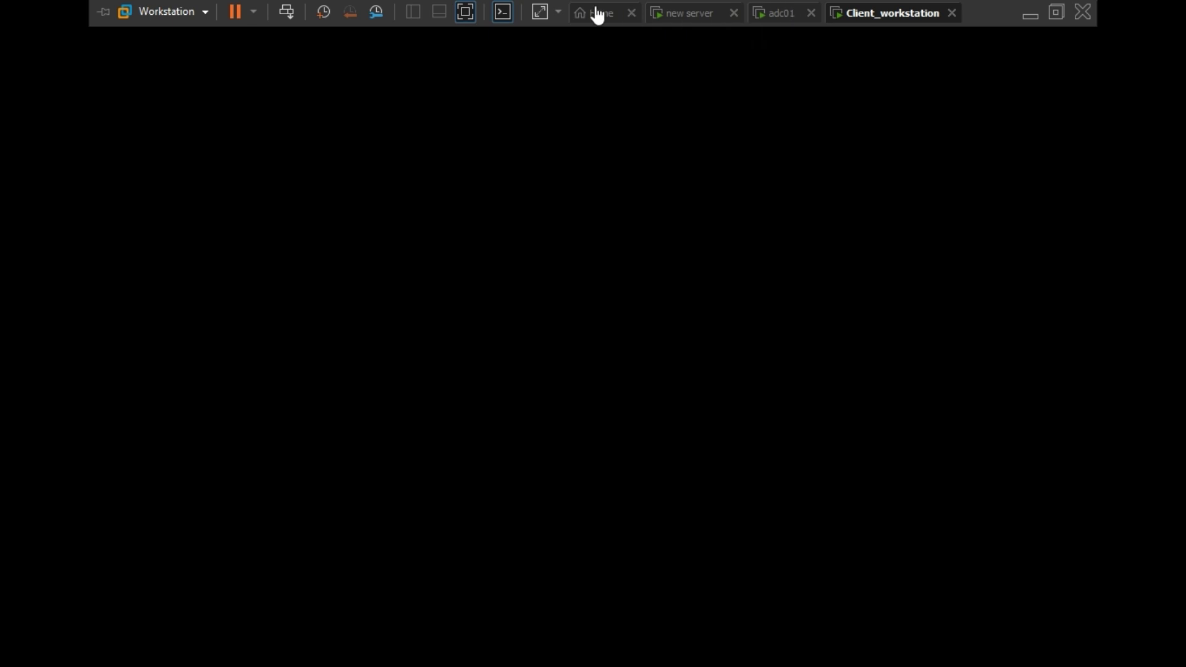
- Shut down the Client_workstation guest with Power > Shut Down Guest and confirm
{"action": "left_click", "coordinate": [795, 15]}
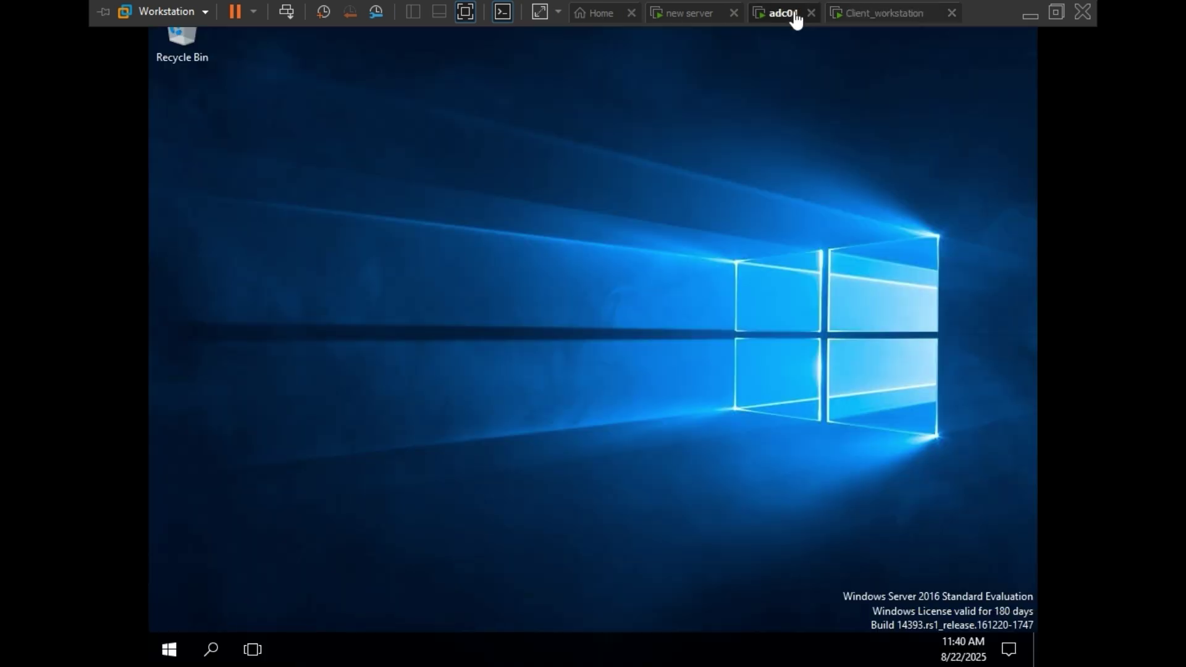
{"action": "left_click", "coordinate": [862, 19]}
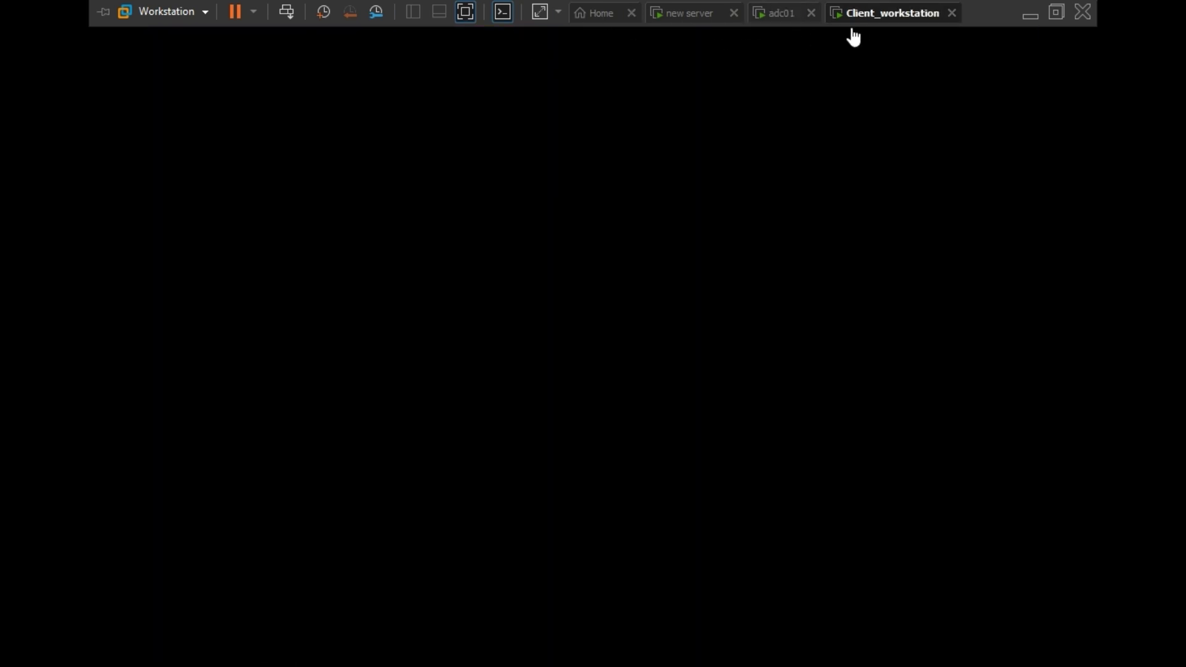
{"action": "left_click", "coordinate": [254, 11]}
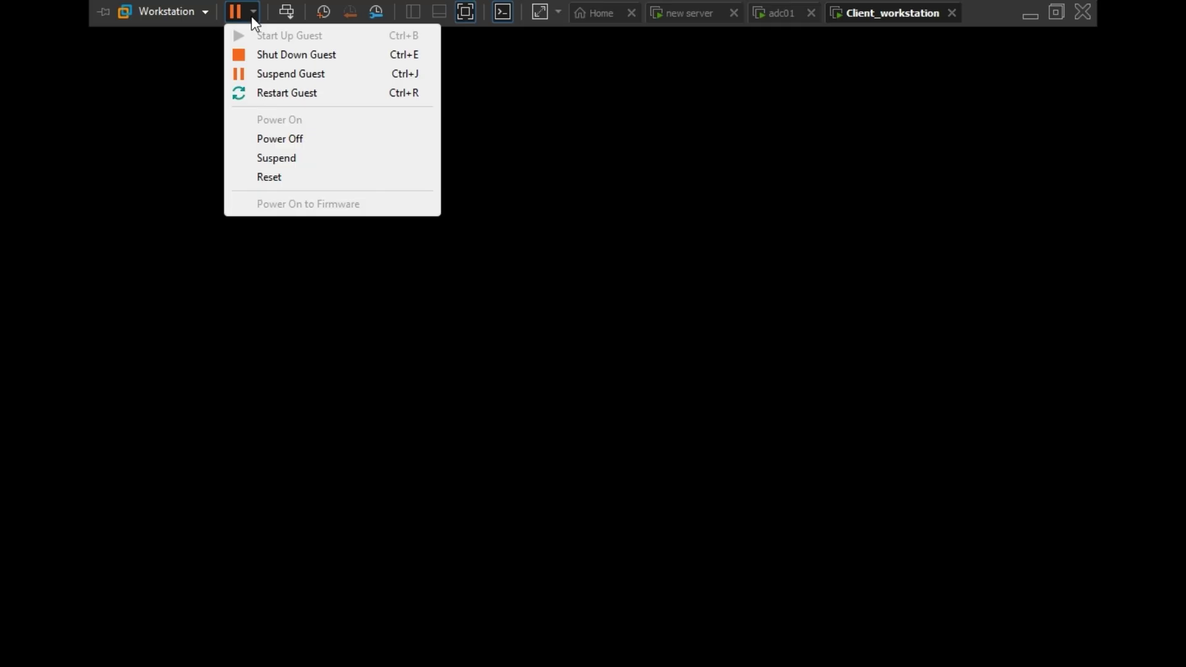
{"action": "left_click", "coordinate": [264, 53]}
{"action": "left_click", "coordinate": [631, 373]}
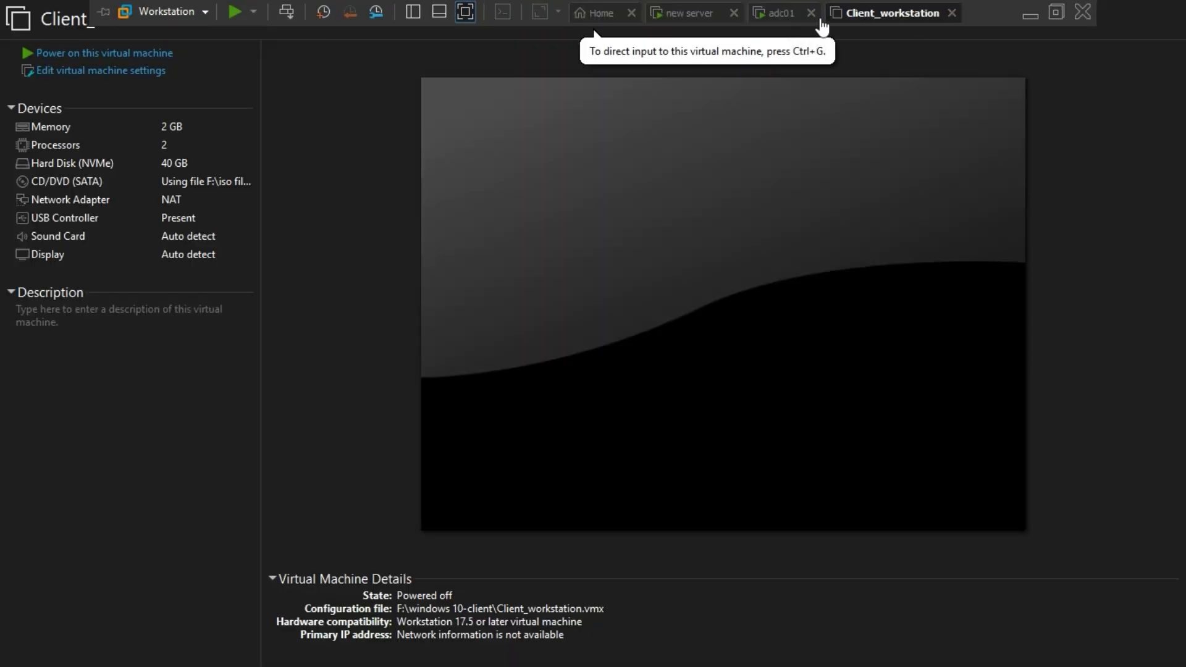
- Show the Local Server properties in adc01's Server Manager
{"action": "left_click", "coordinate": [783, 15]}
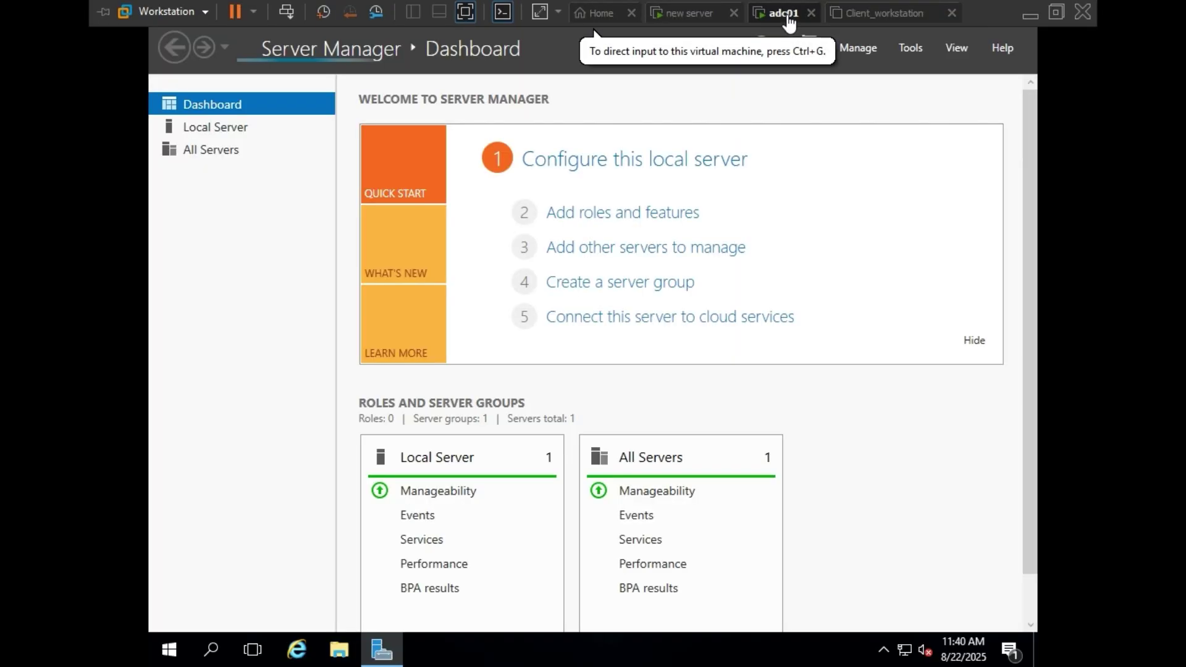
{"action": "left_click", "coordinate": [649, 106]}
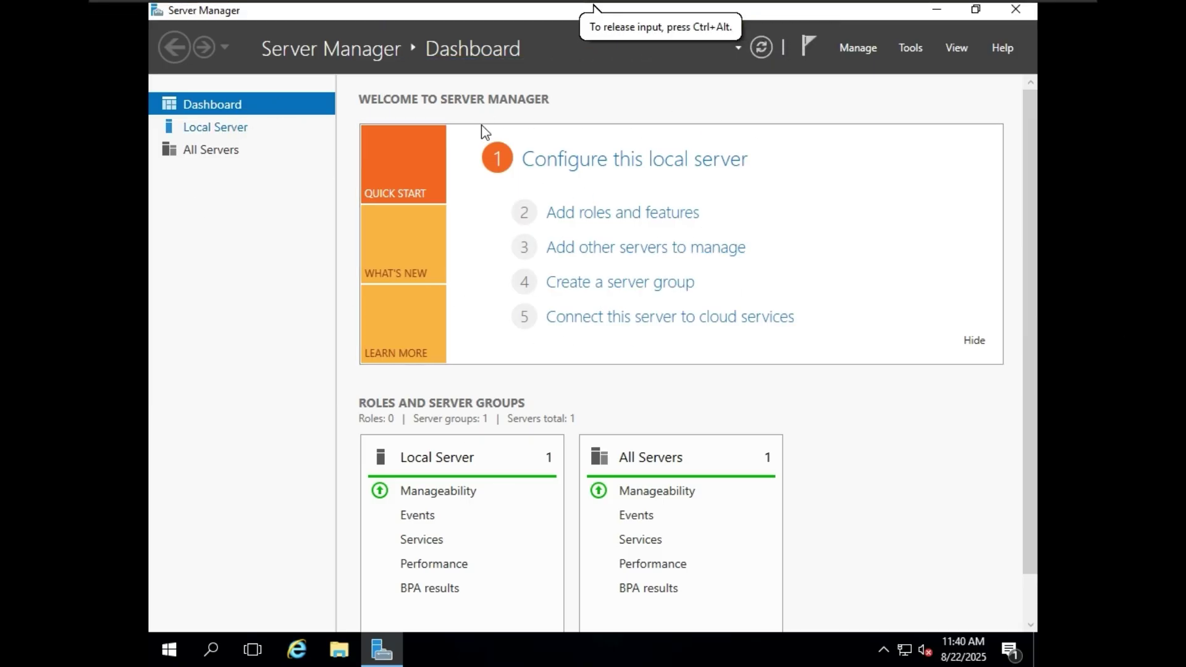
{"action": "mouse_move", "coordinate": [613, 4]}
{"action": "left_click", "coordinate": [243, 133]}
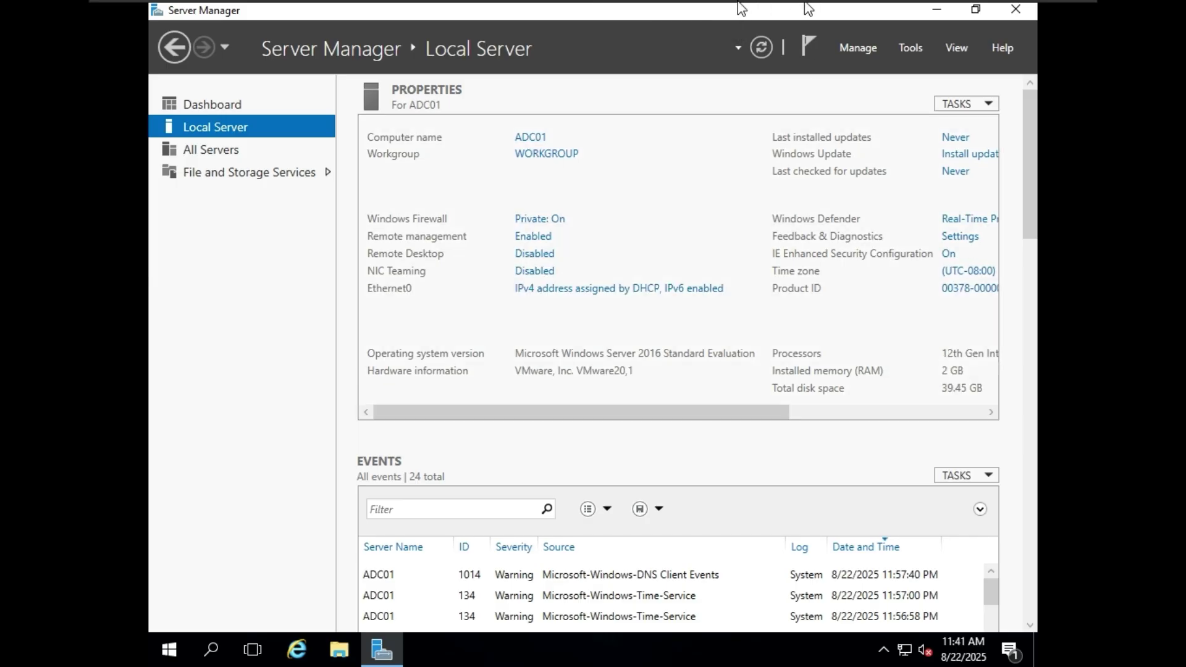
- Bring up the sign-in screen on the new server VM
{"action": "mouse_move", "coordinate": [809, 7]}
{"action": "left_click", "coordinate": [693, 14]}
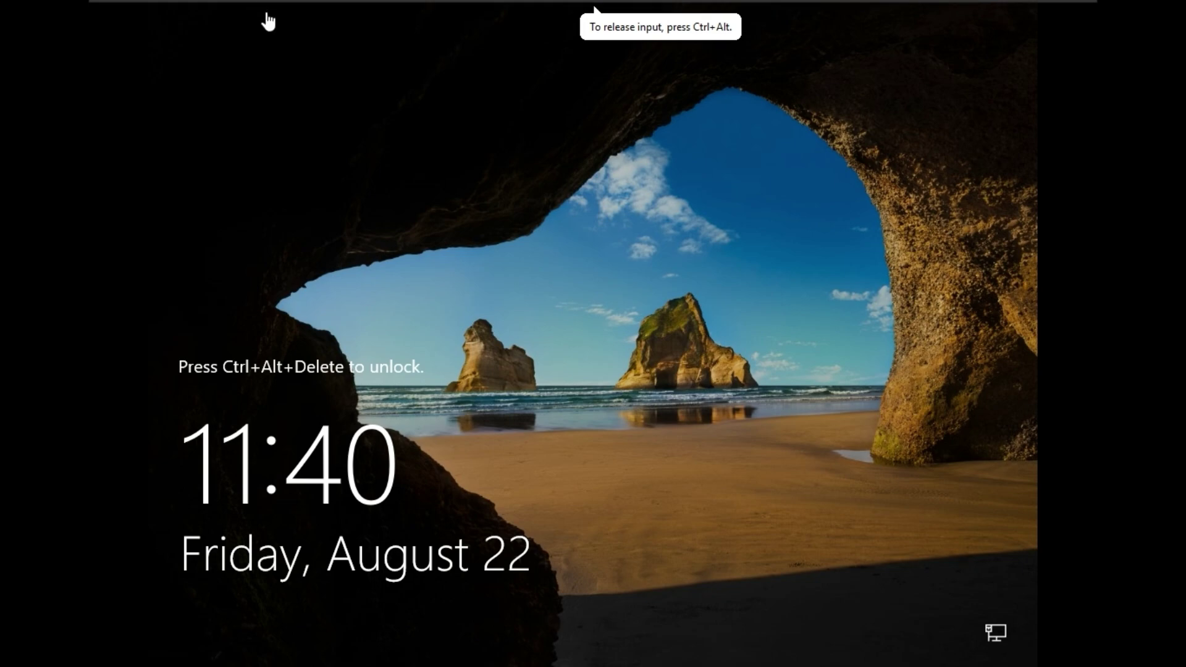
{"action": "mouse_move", "coordinate": [327, 3]}
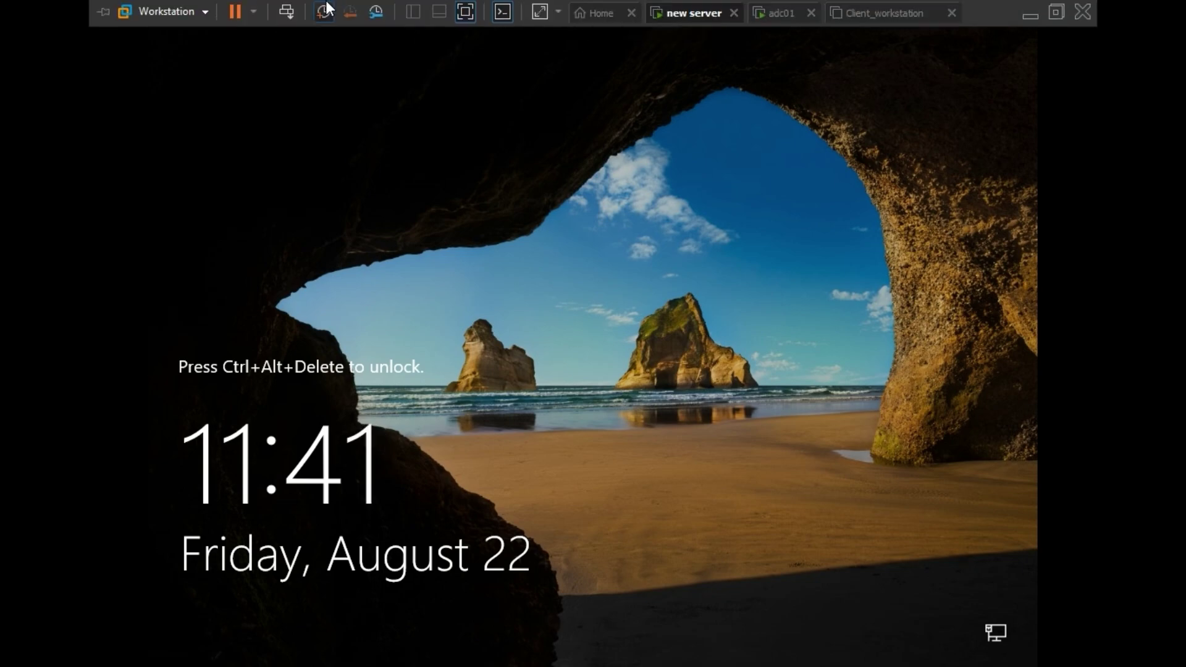
{"action": "left_click", "coordinate": [286, 12]}
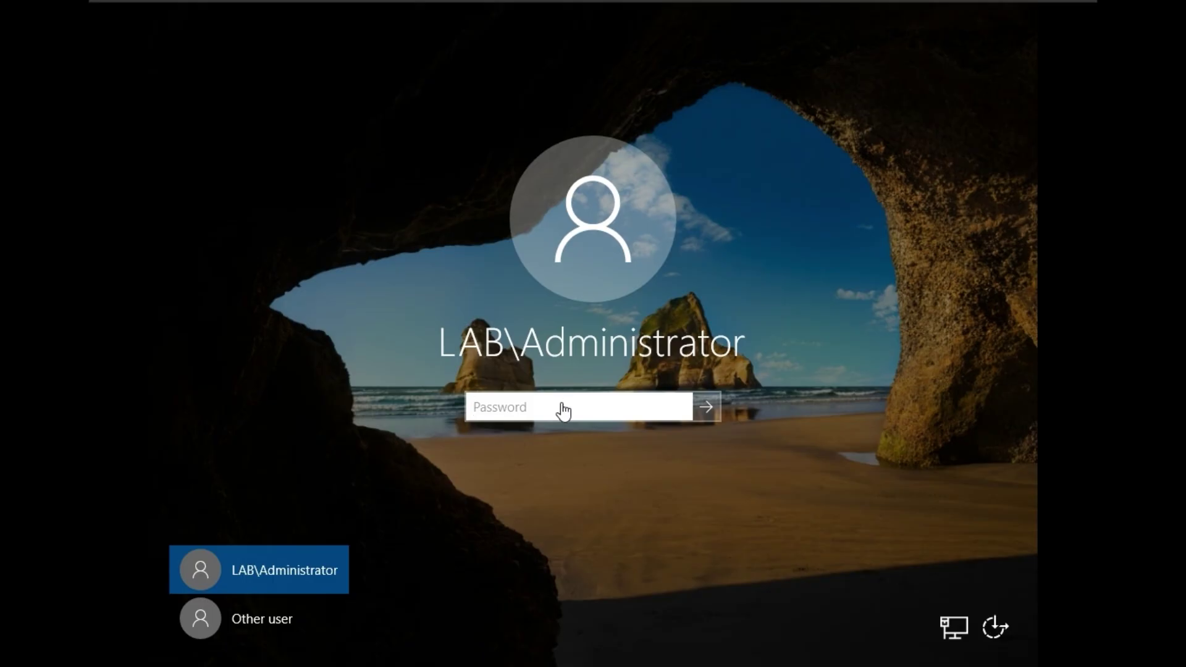
- Sign in to the new server with the domain administrator password, then return input to ADC01
{"action": "left_click", "coordinate": [563, 410]}
{"action": "type", "text": "•••"}
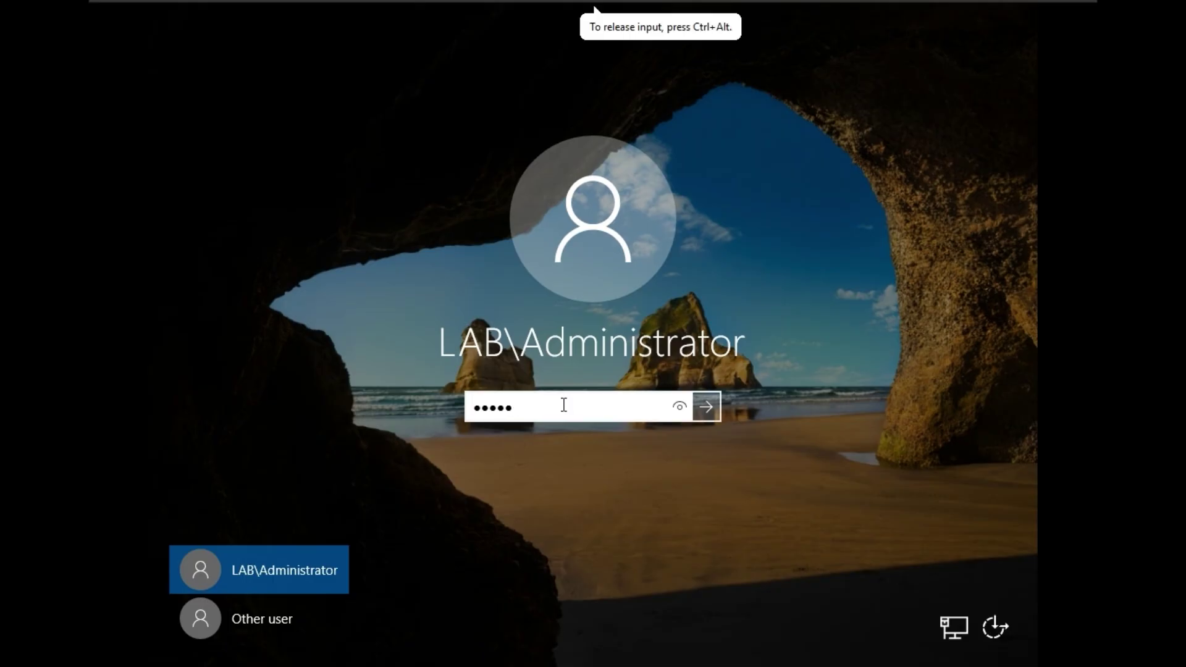
{"action": "left_click", "coordinate": [710, 408]}
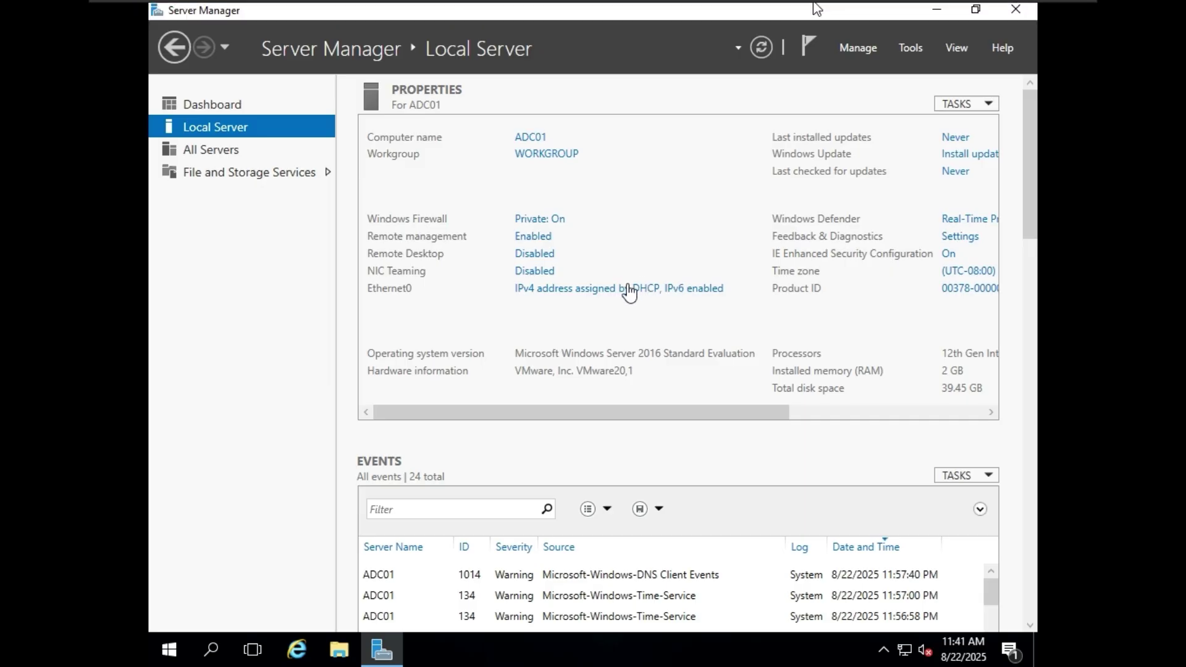
{"action": "left_click", "coordinate": [629, 290]}
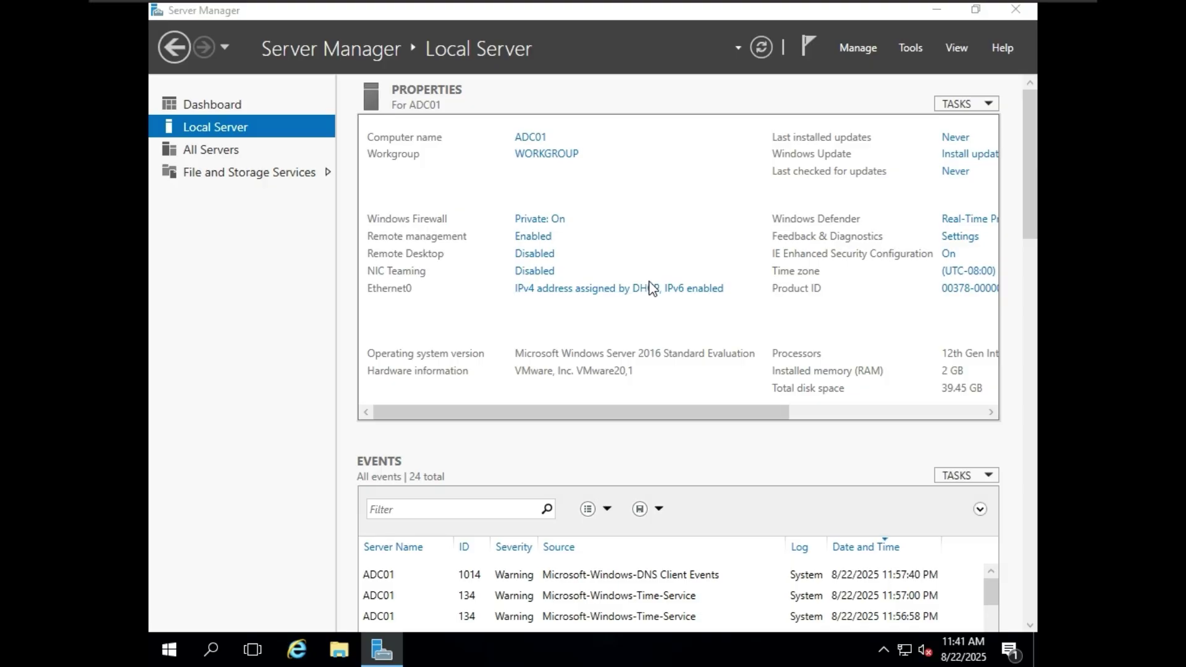
- Set ADC01's Ethernet0 IPv4 to static 192.168.40.141 with subnet mask 255.255.255.0
{"action": "left_click", "coordinate": [618, 288]}
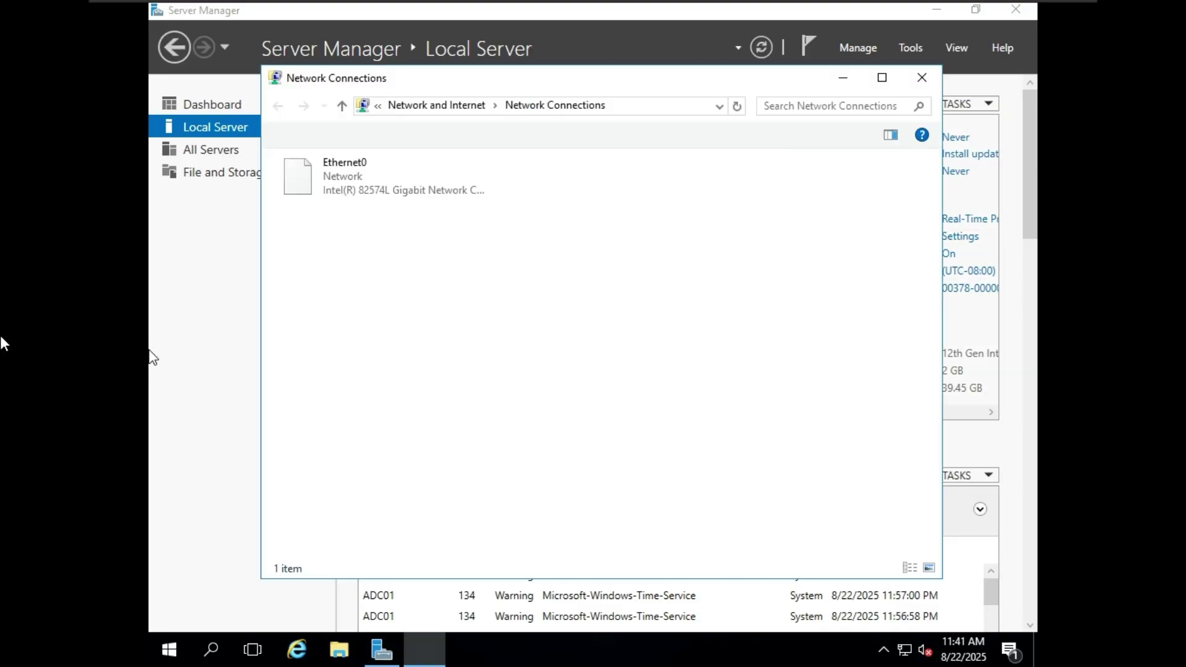
{"action": "left_click", "coordinate": [424, 183]}
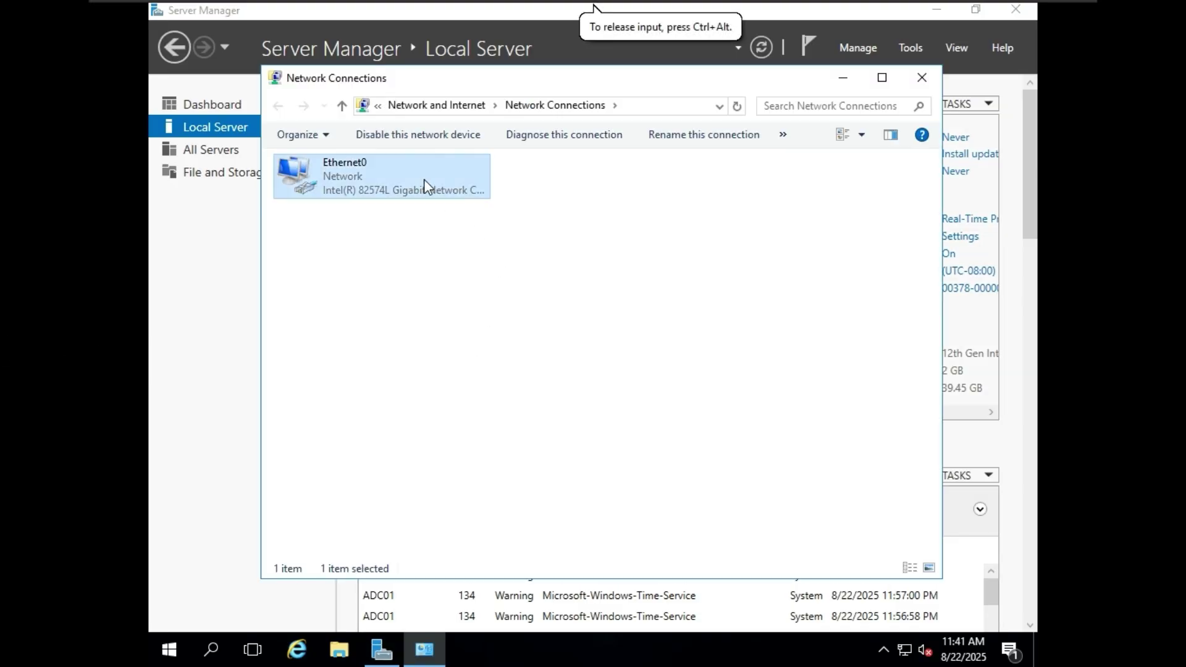
{"action": "right_click", "coordinate": [429, 183]}
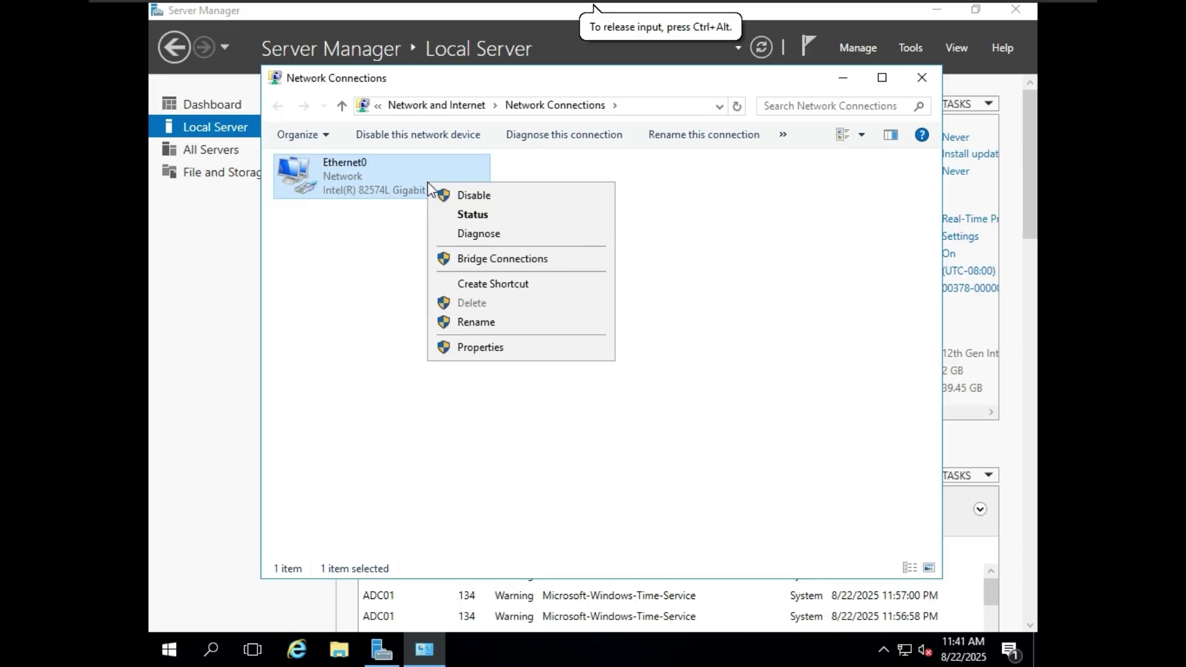
{"action": "left_click", "coordinate": [488, 350]}
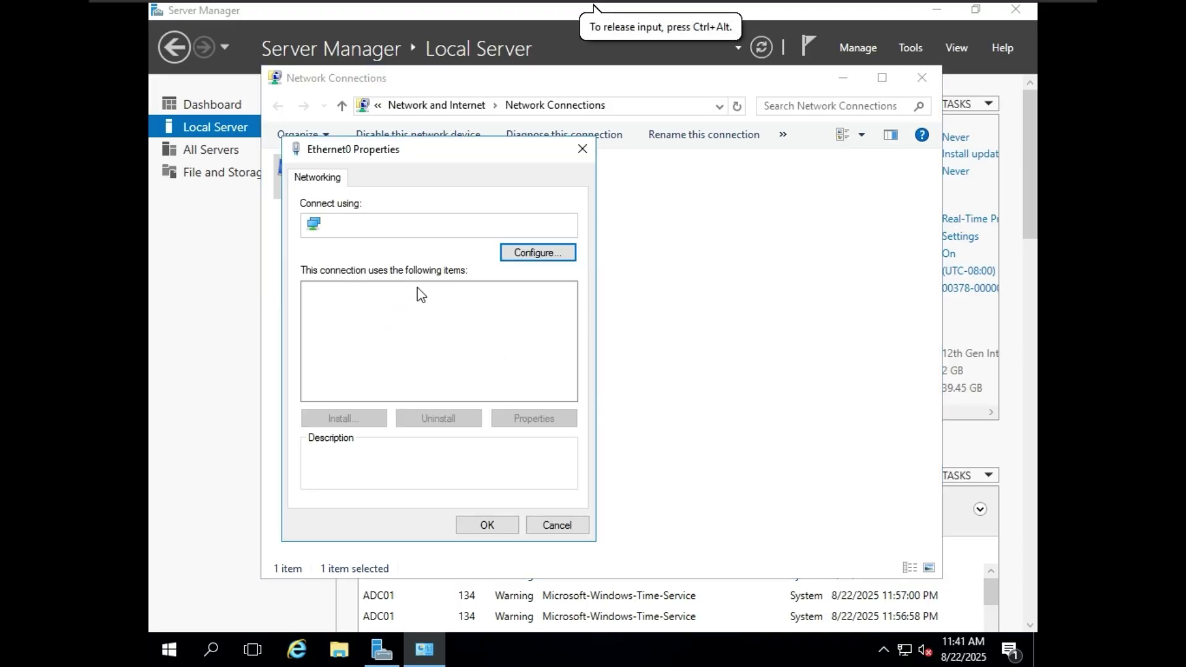
{"action": "left_click", "coordinate": [442, 335]}
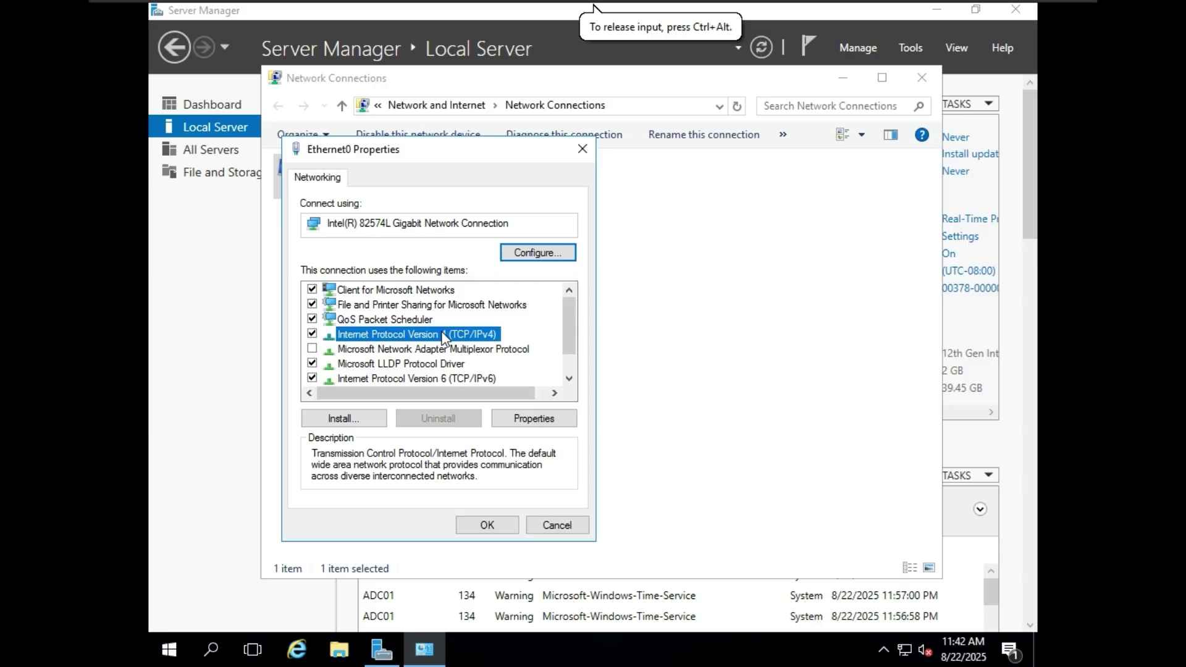
{"action": "left_click", "coordinate": [516, 417]}
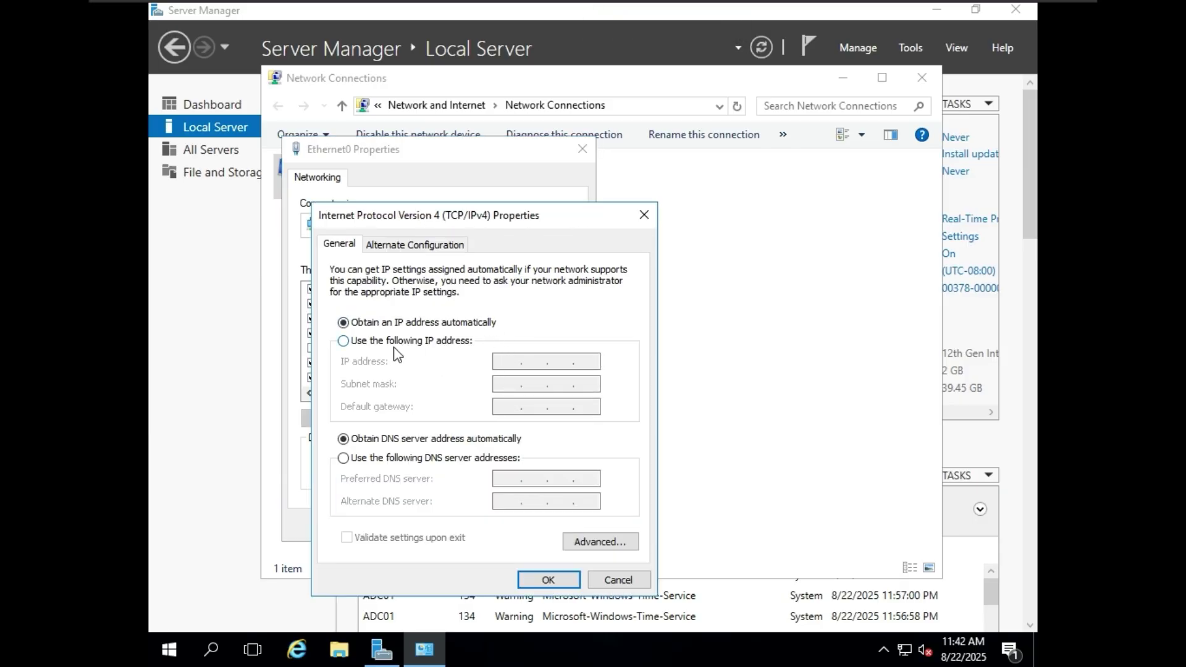
{"action": "left_click", "coordinate": [398, 343]}
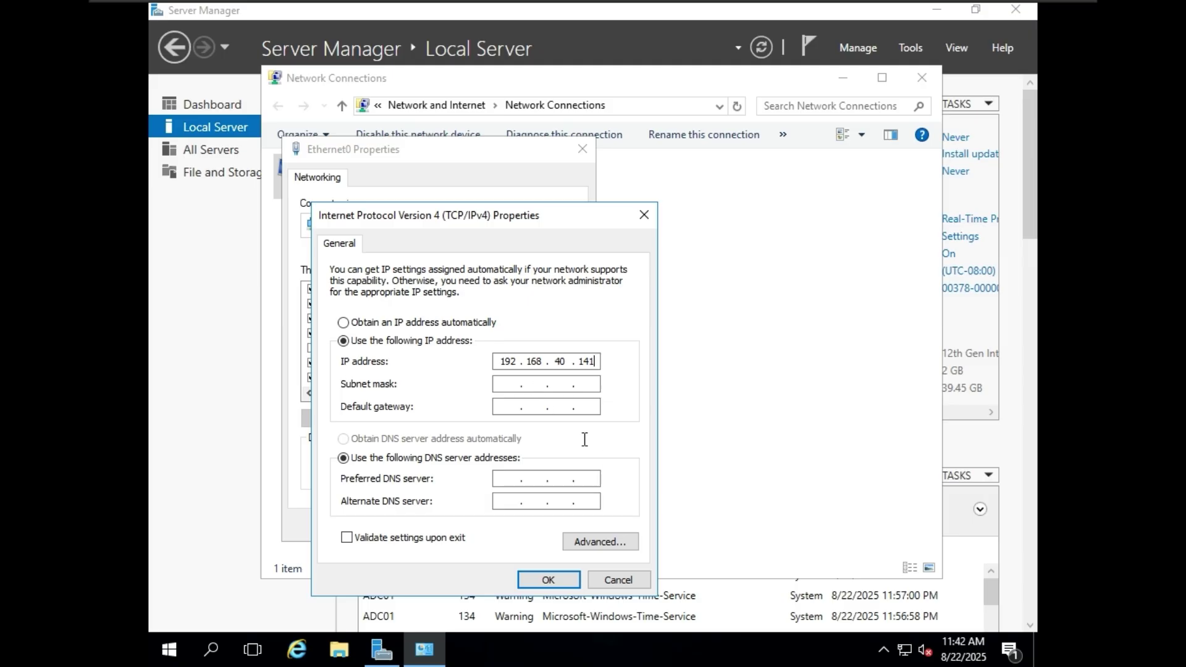
{"action": "left_click", "coordinate": [521, 382]}
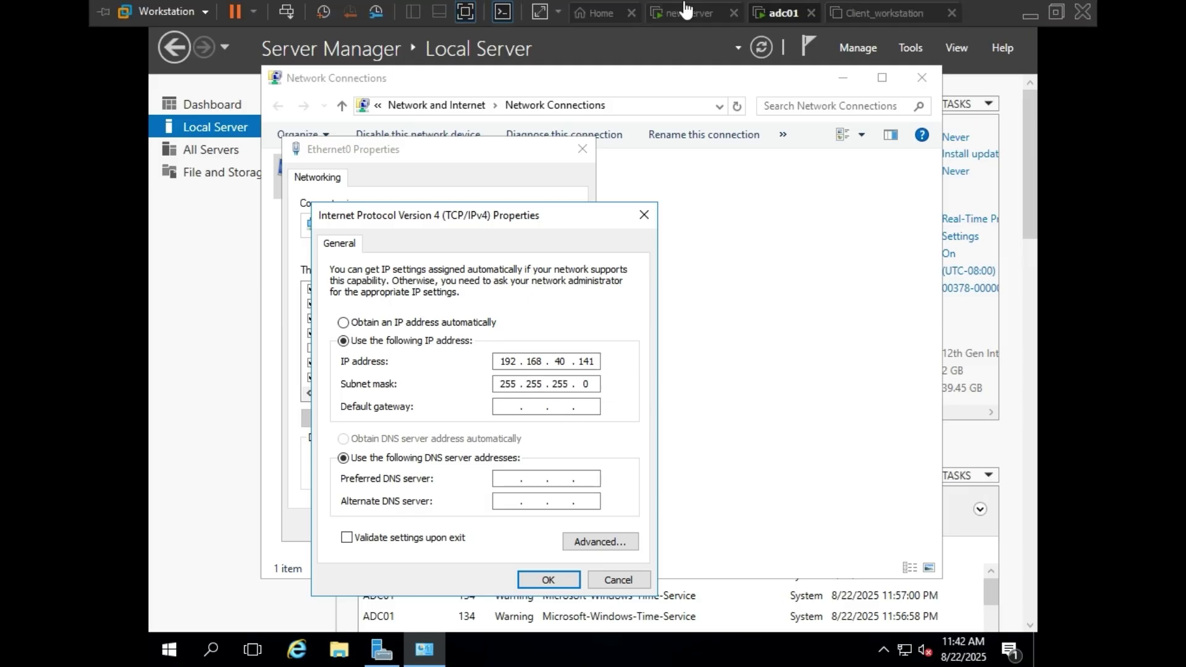
{"action": "left_click", "coordinate": [691, 13]}
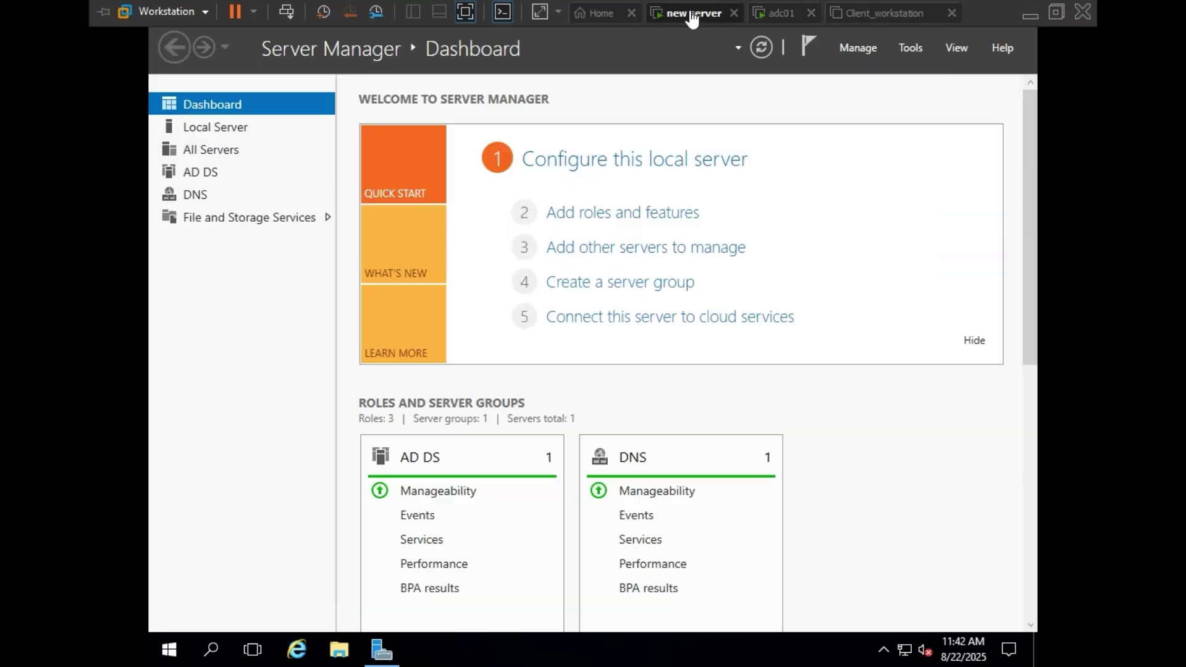
- Open DC01's Local Server page and inspect its Ethernet0 IPv4 settings
{"action": "left_click", "coordinate": [207, 135]}
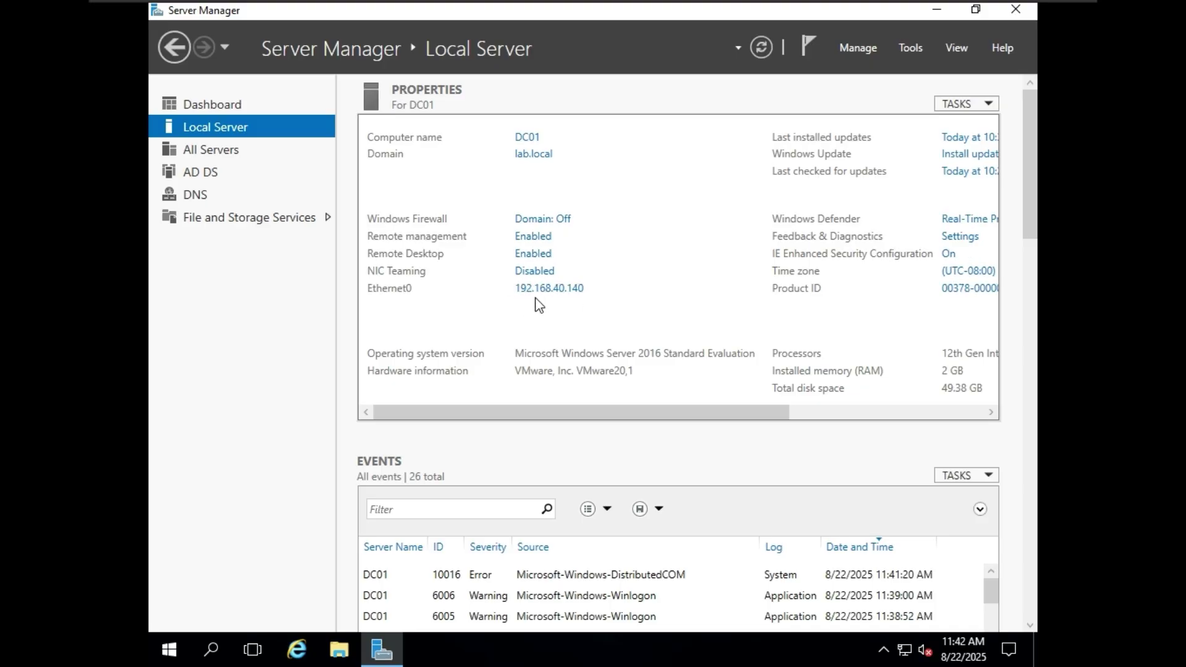
{"action": "left_click", "coordinate": [784, 16]}
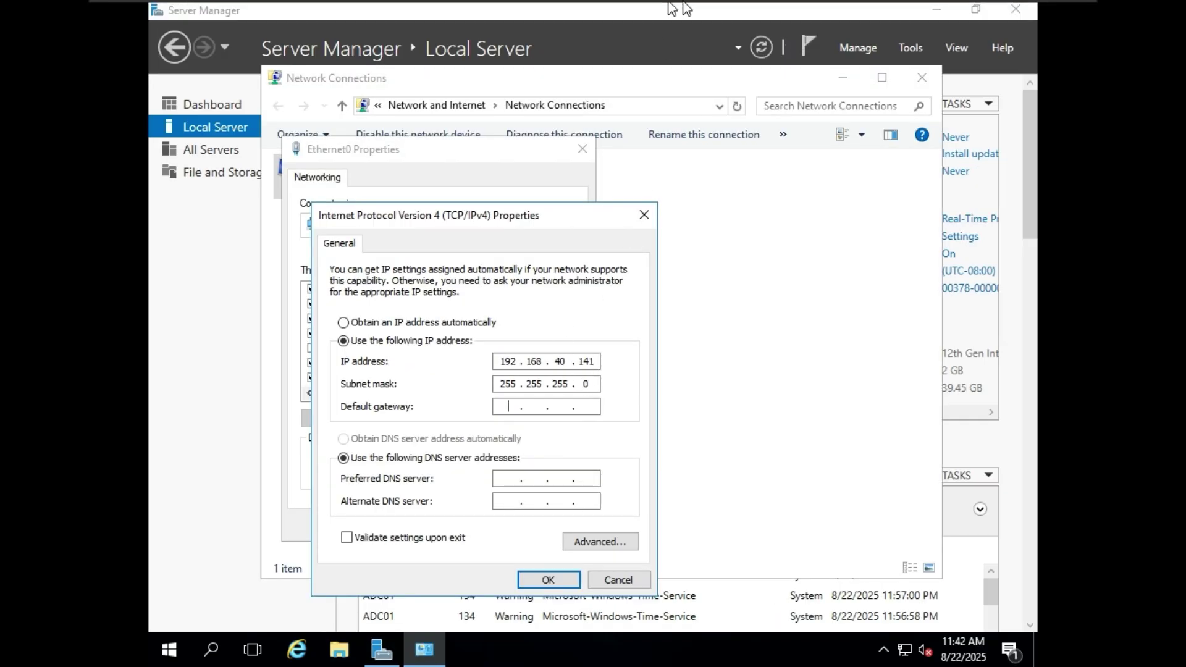
{"action": "left_click", "coordinate": [689, 12]}
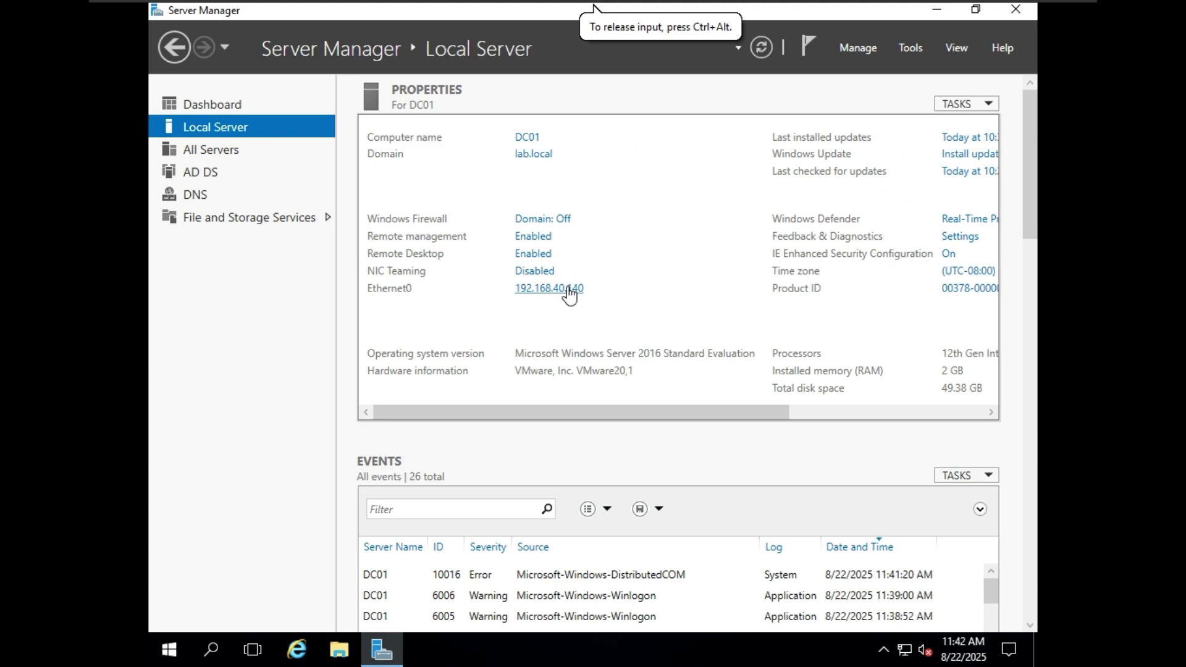
{"action": "left_click", "coordinate": [568, 291]}
{"action": "left_click", "coordinate": [475, 140]}
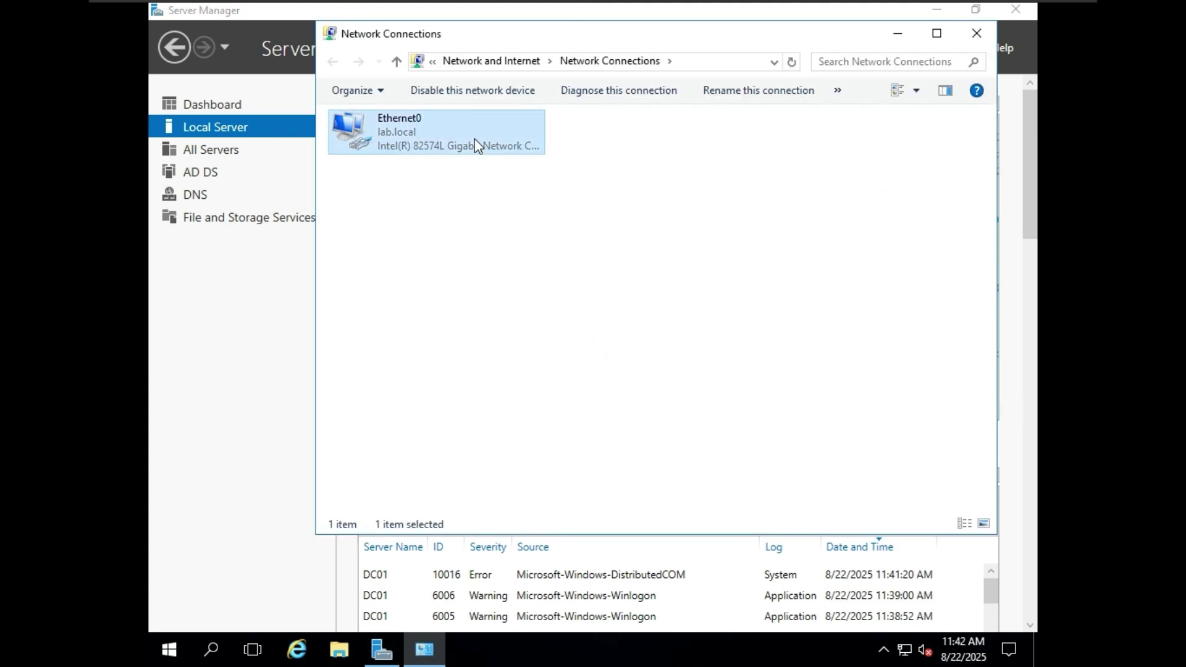
{"action": "right_click", "coordinate": [474, 138]}
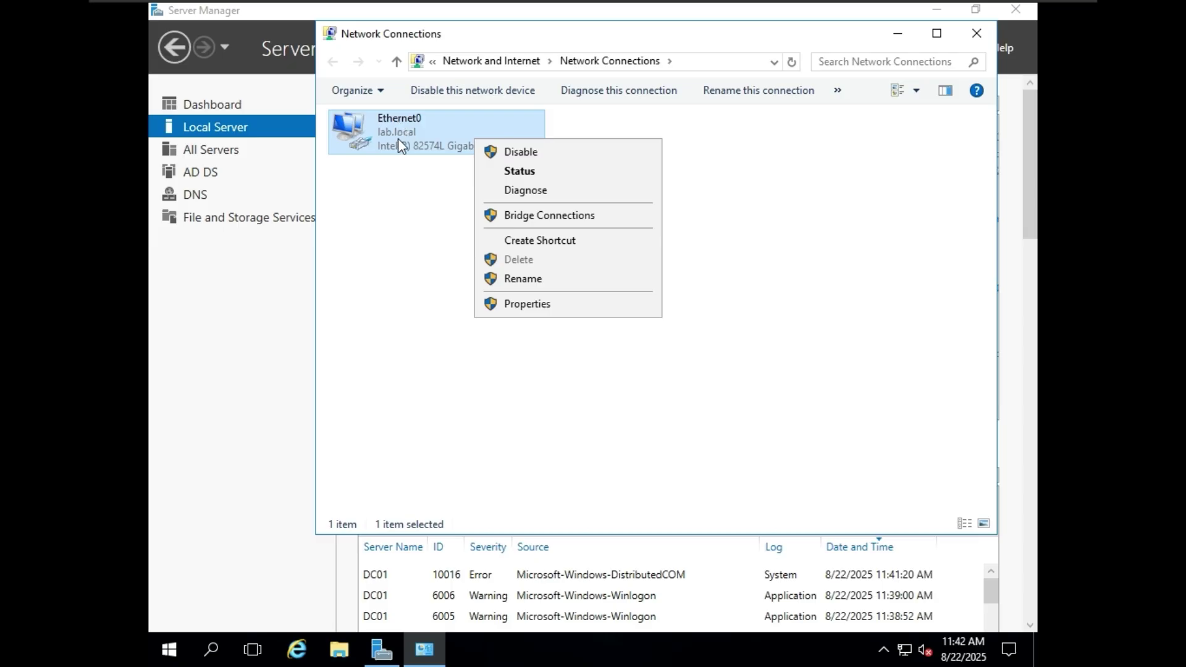
{"action": "left_click", "coordinate": [556, 305]}
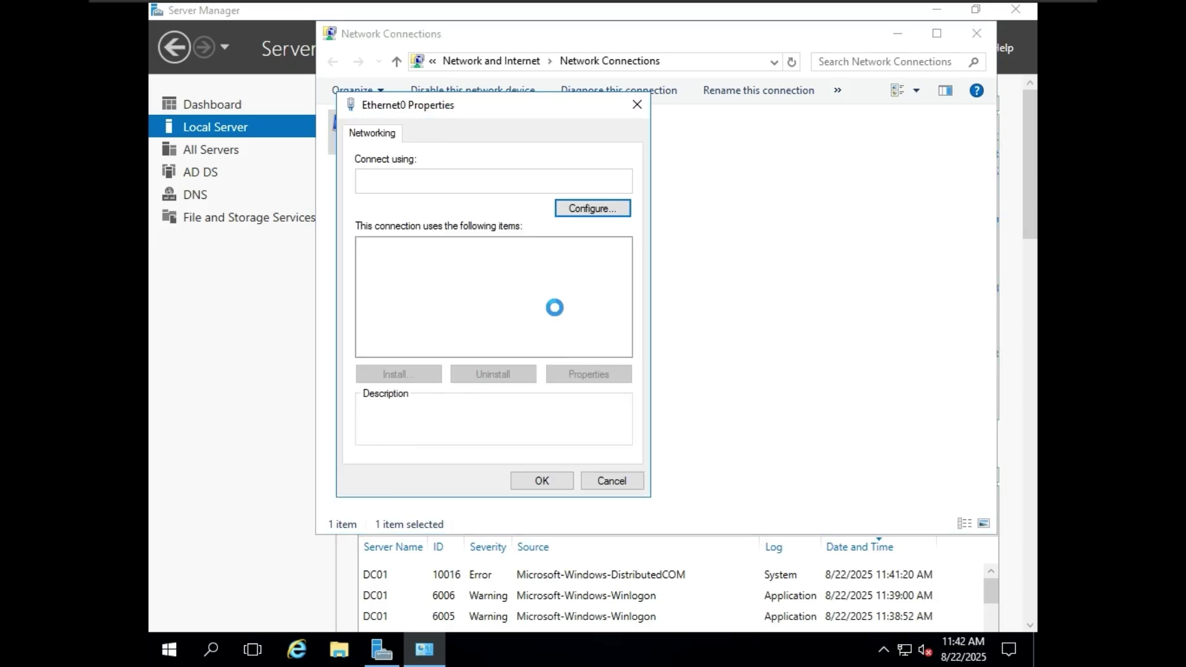
{"action": "left_click", "coordinate": [519, 290]}
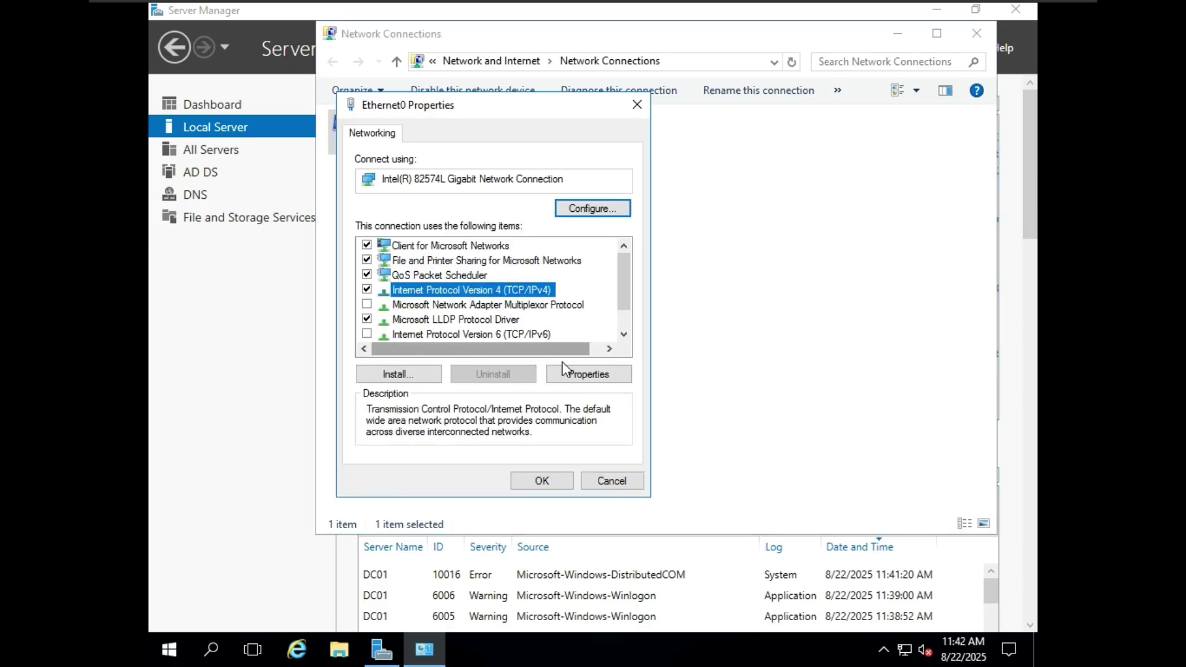
{"action": "left_click", "coordinate": [577, 375]}
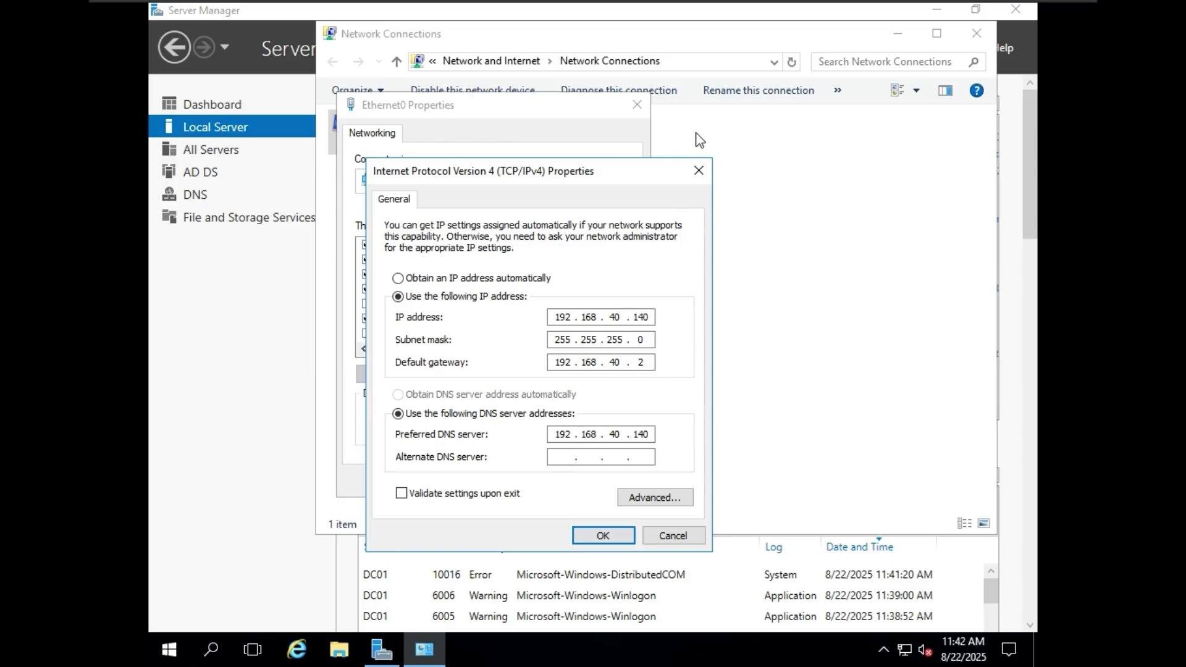
- Close DC01's IPv4 and Ethernet0 dialogs, minimize Network Connections, and return to adc01
{"action": "left_click", "coordinate": [702, 178]}
{"action": "left_click", "coordinate": [636, 105]}
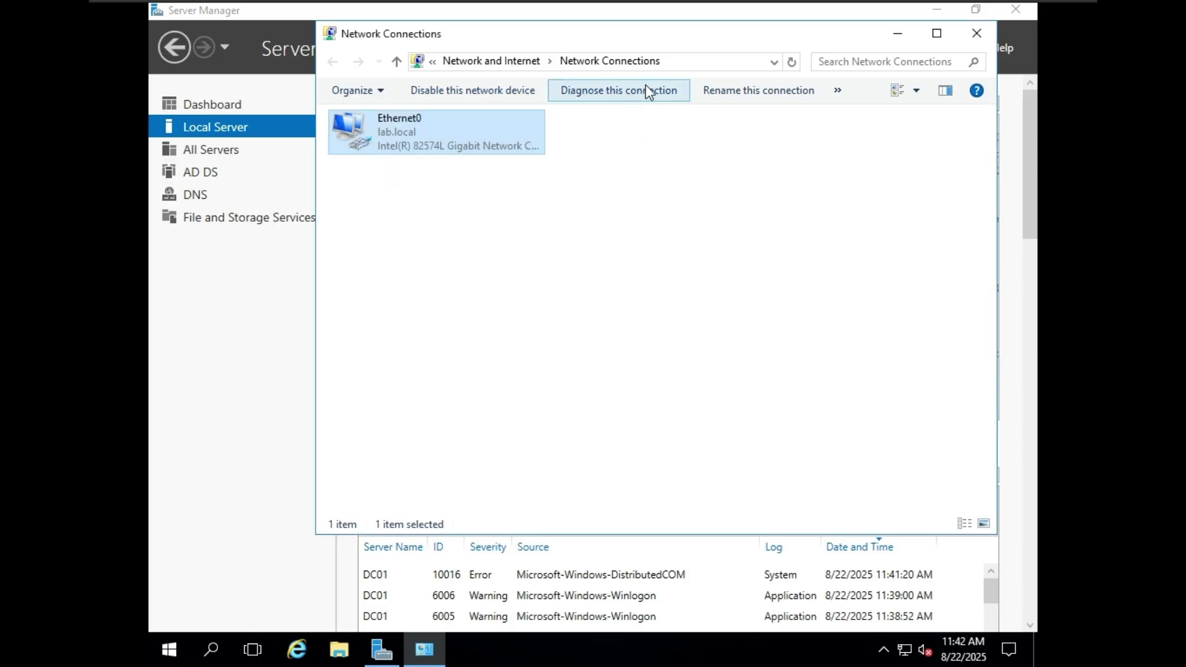
{"action": "left_click", "coordinate": [897, 34]}
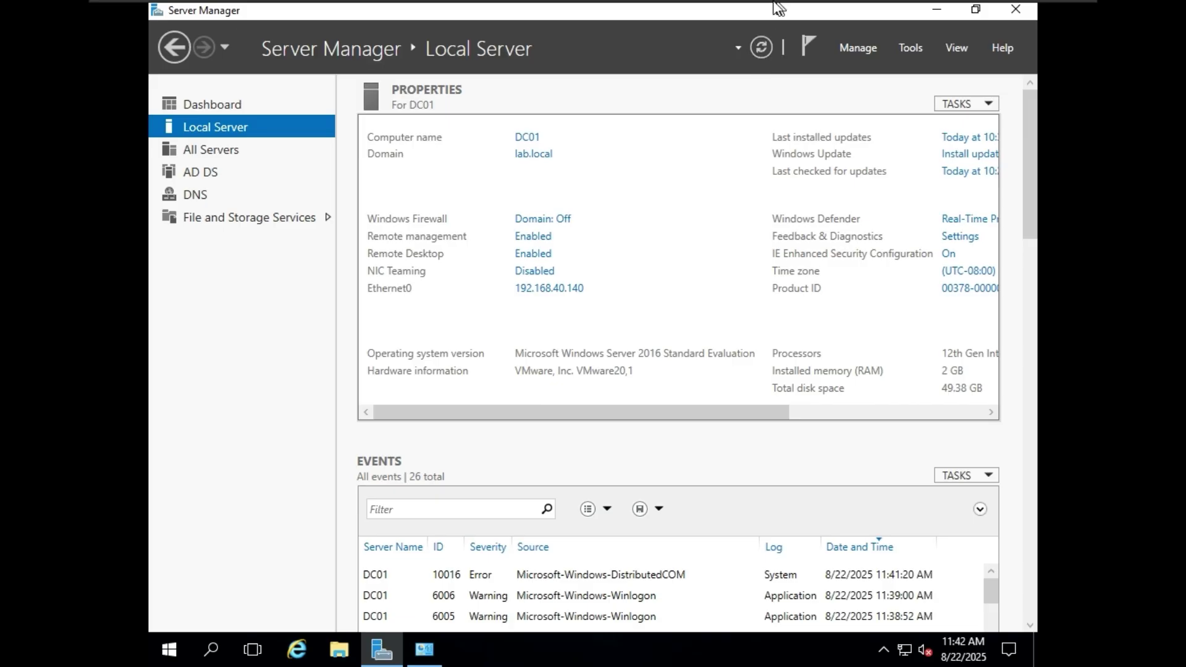
{"action": "mouse_move", "coordinate": [776, 6]}
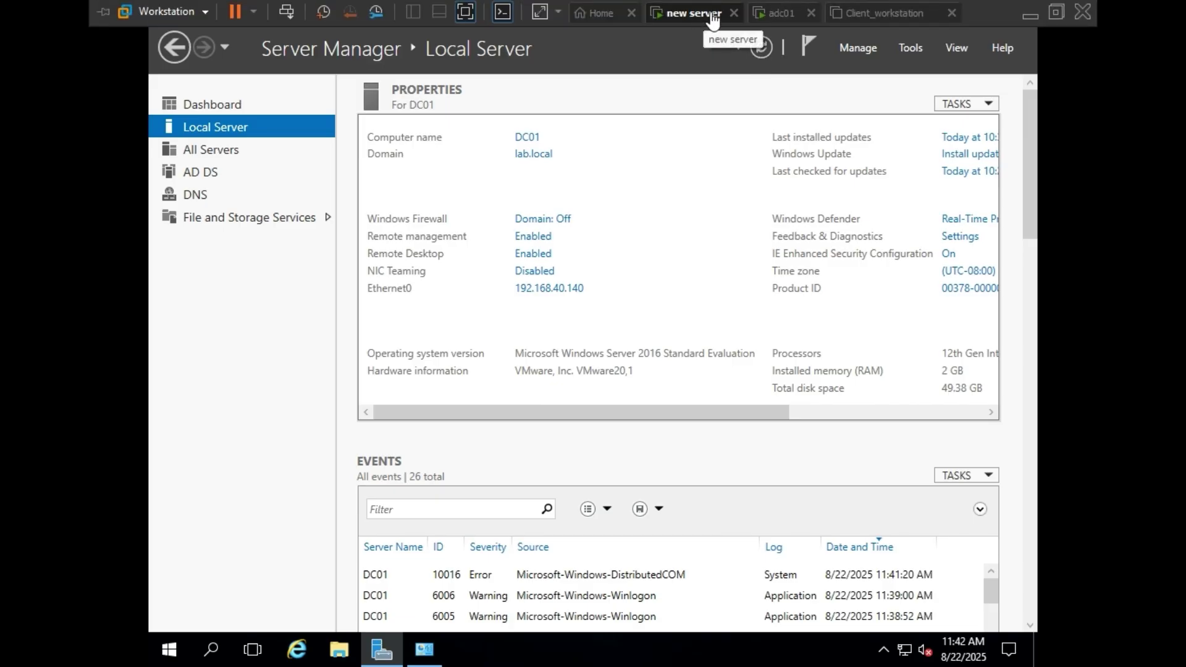
{"action": "left_click", "coordinate": [781, 13]}
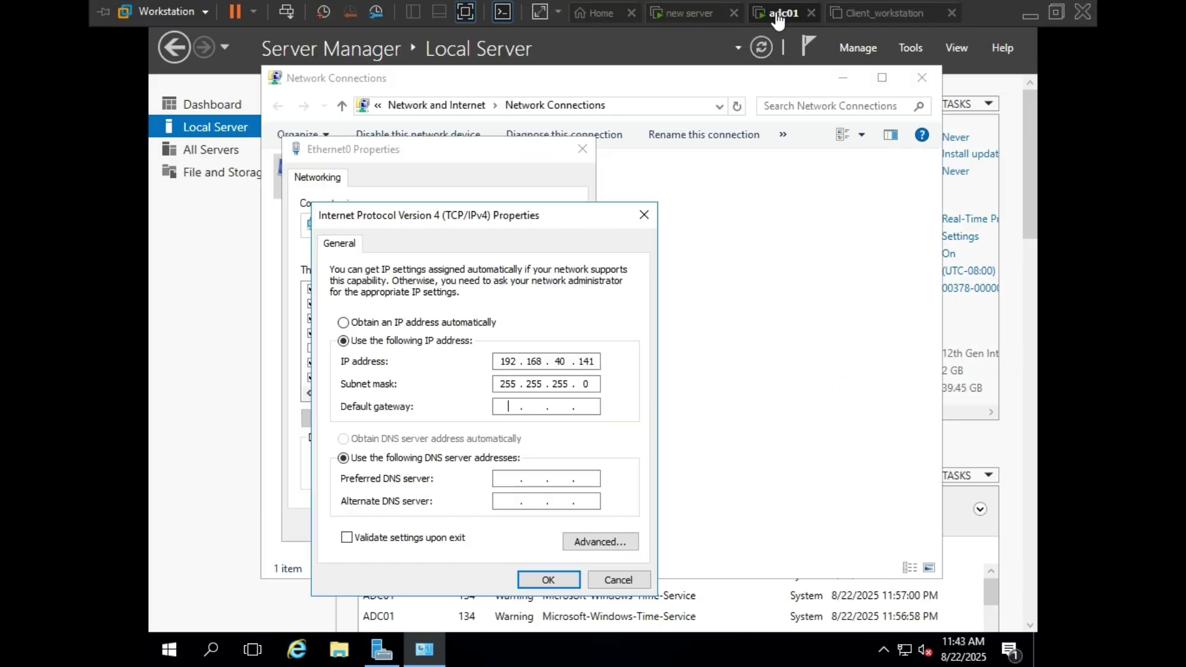
- Enter default gateway 192.168.40.2, checking DC01's address on the new server VM
{"action": "left_click", "coordinate": [536, 403]}
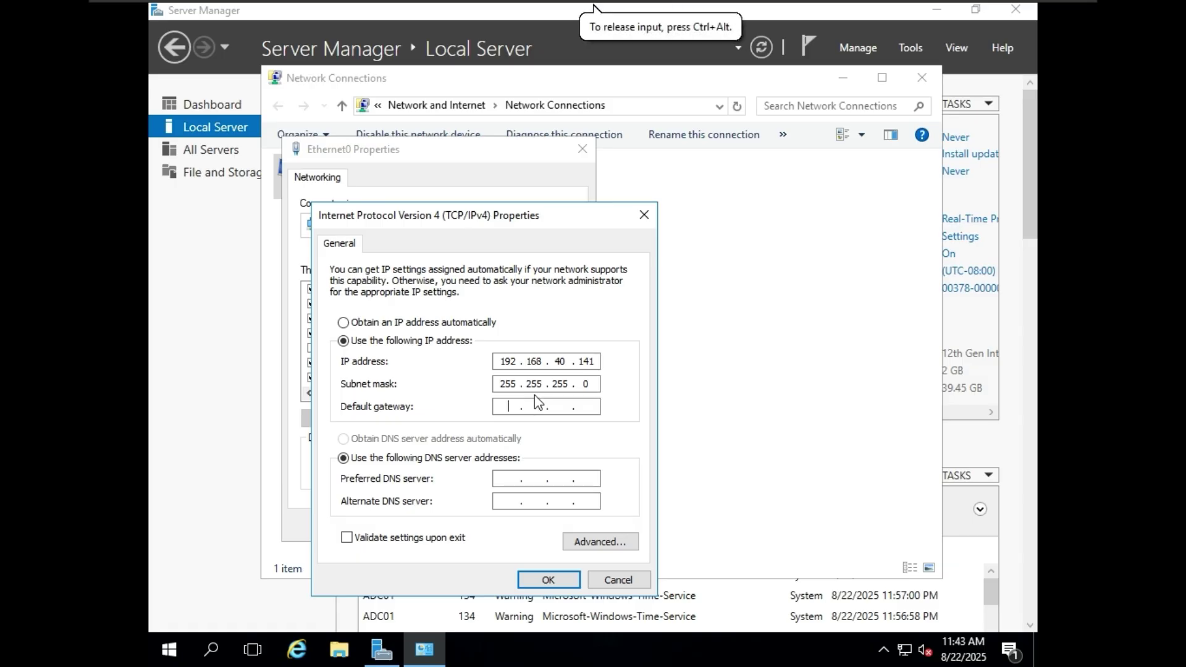
{"action": "type", "text": "192 . 168 . 40 . 2"}
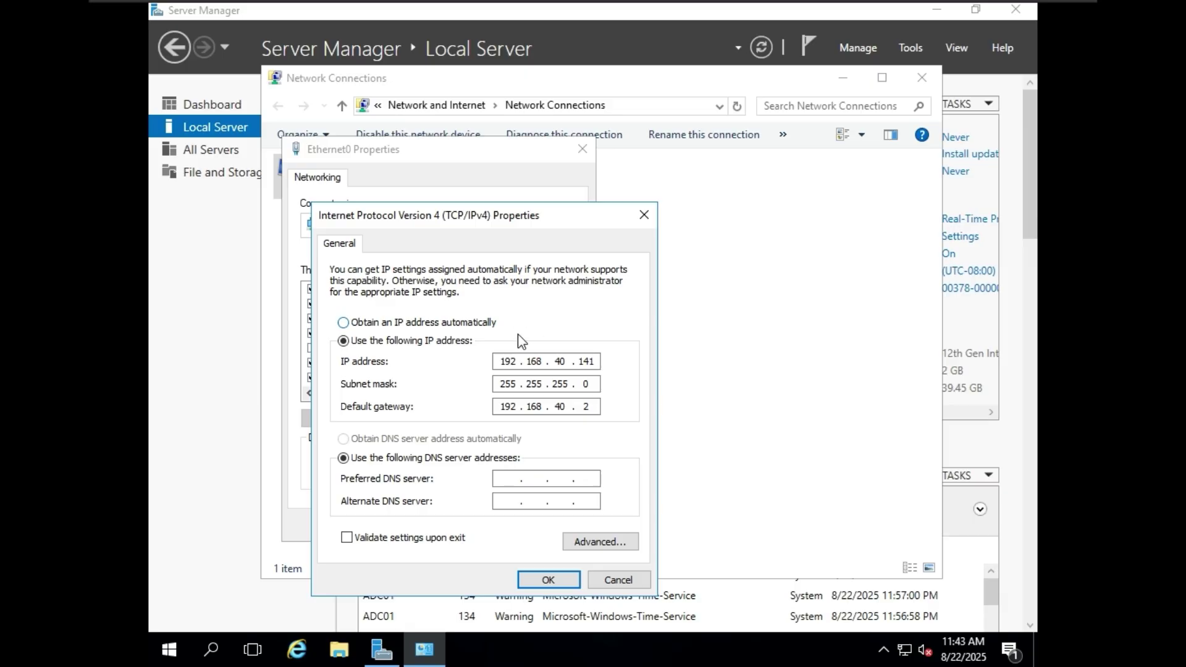
{"action": "left_click", "coordinate": [522, 479]}
{"action": "mouse_move", "coordinate": [795, 6]}
{"action": "left_click", "coordinate": [679, 21]}
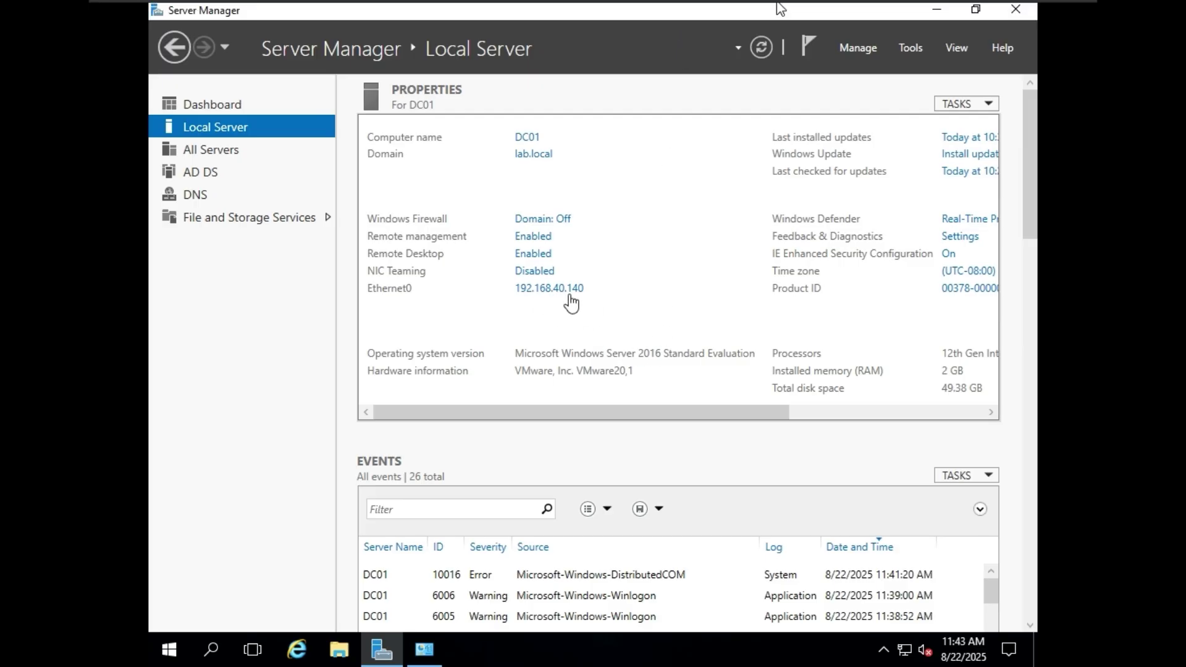
{"action": "mouse_move", "coordinate": [828, 12]}
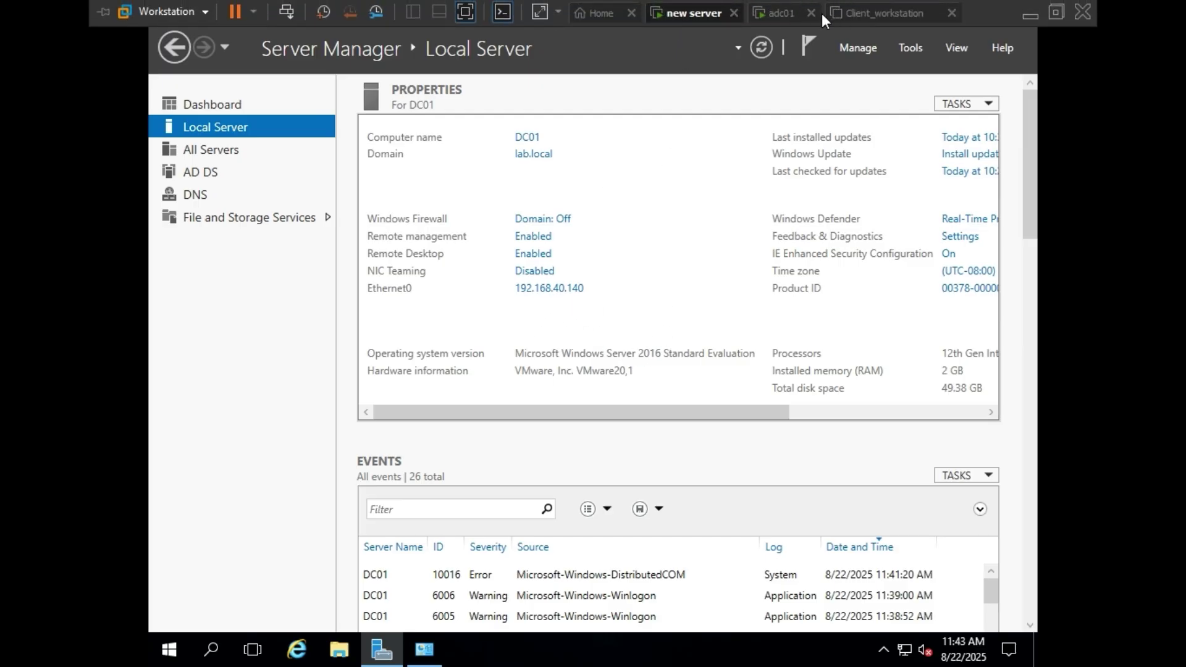
{"action": "left_click", "coordinate": [780, 15]}
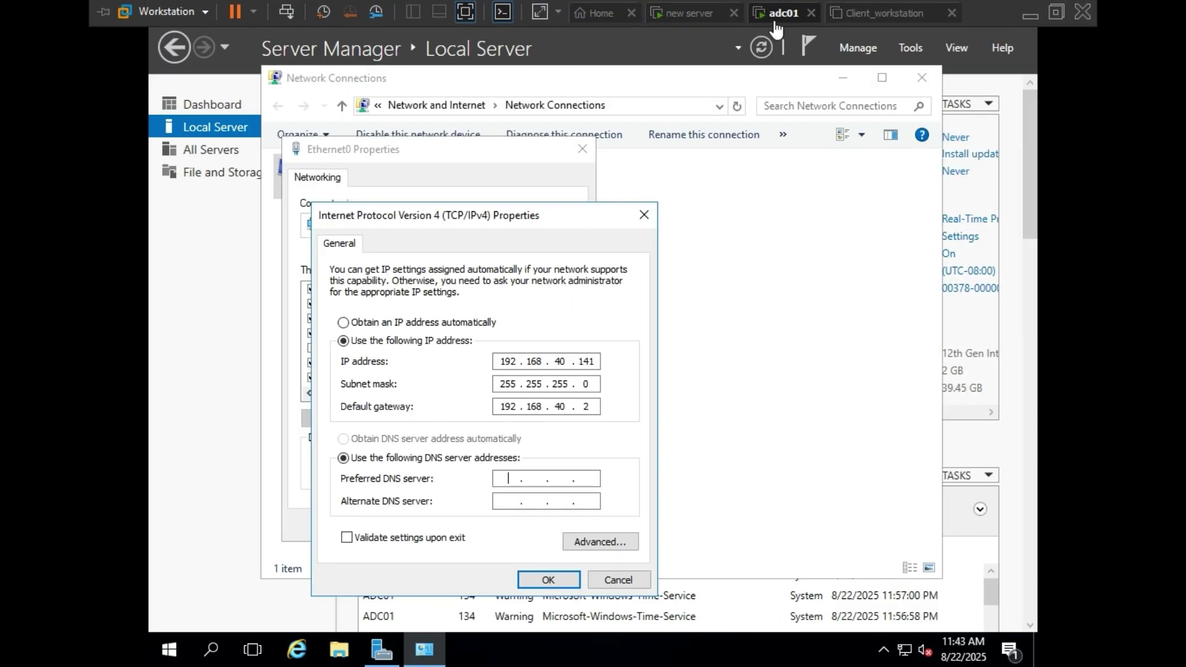
- Enter preferred DNS 192.168.40.140 and confirm the IPv4 and Ethernet0 properties dialogs
{"action": "left_click", "coordinate": [511, 482]}
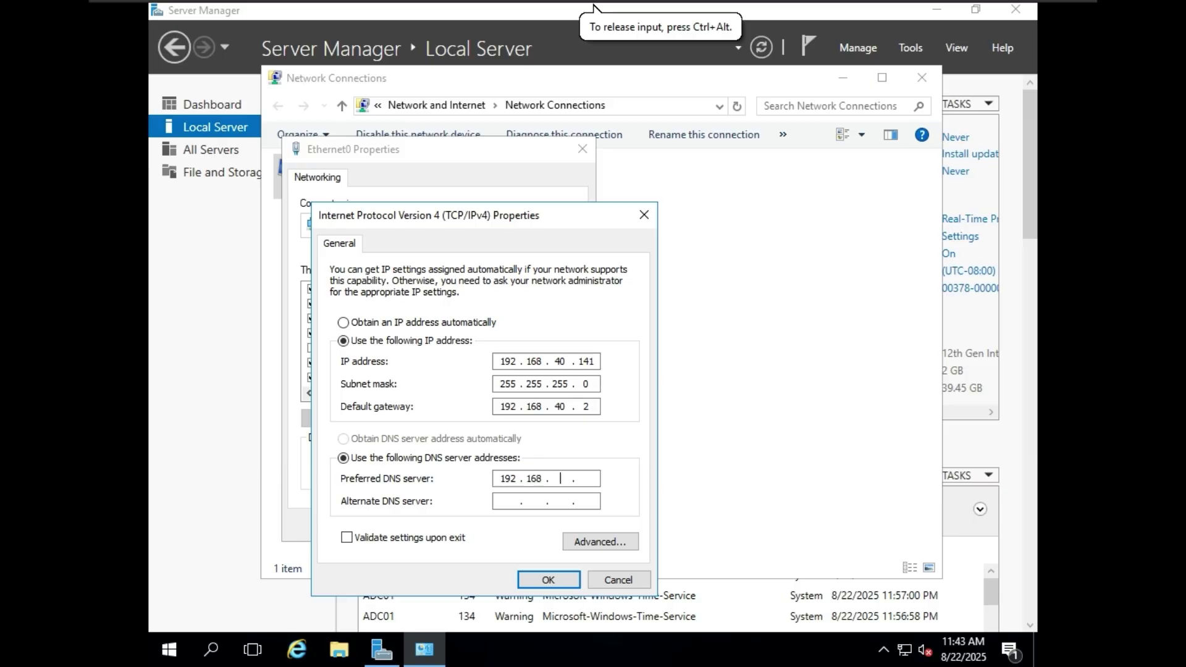
{"action": "type", "text": "40"}
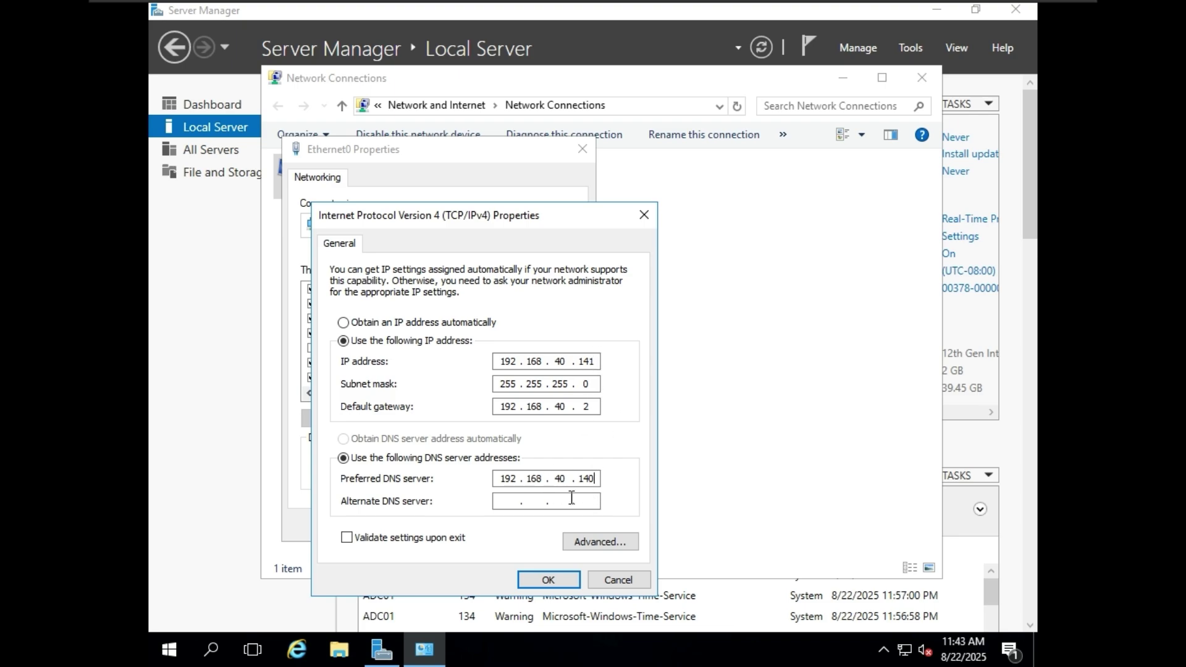
{"action": "left_click", "coordinate": [559, 581]}
{"action": "left_click", "coordinate": [485, 525]}
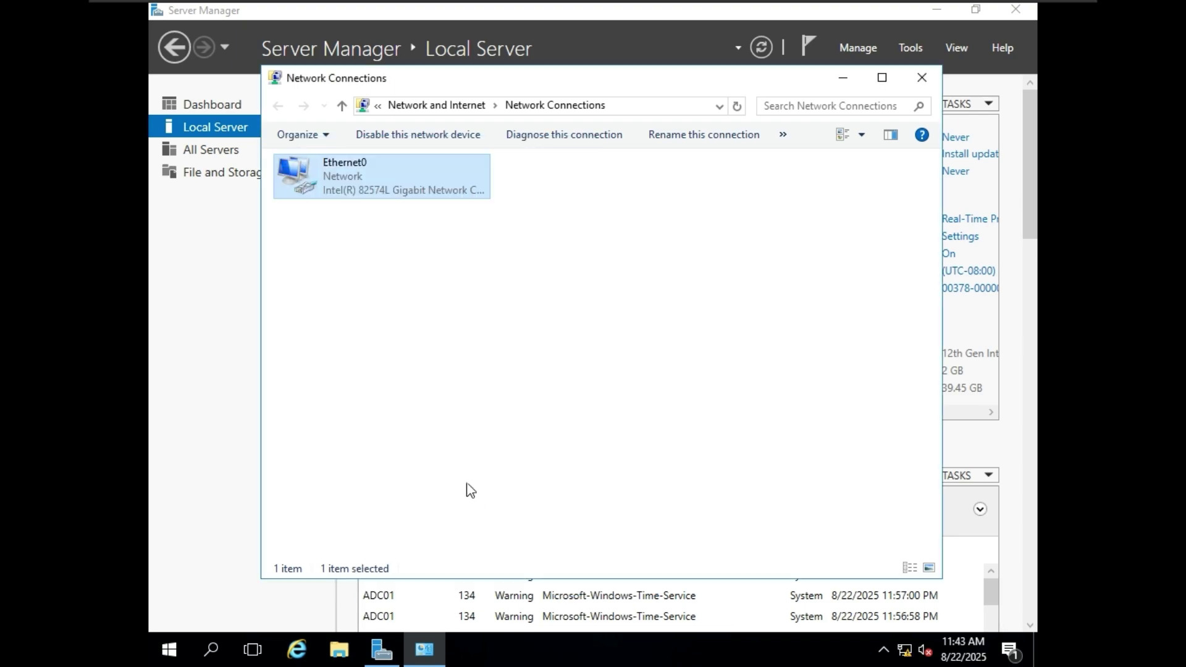
- Refresh Server Manager's Local Server page and open the Ethernet0 adapter's properties
{"action": "left_click", "coordinate": [936, 86]}
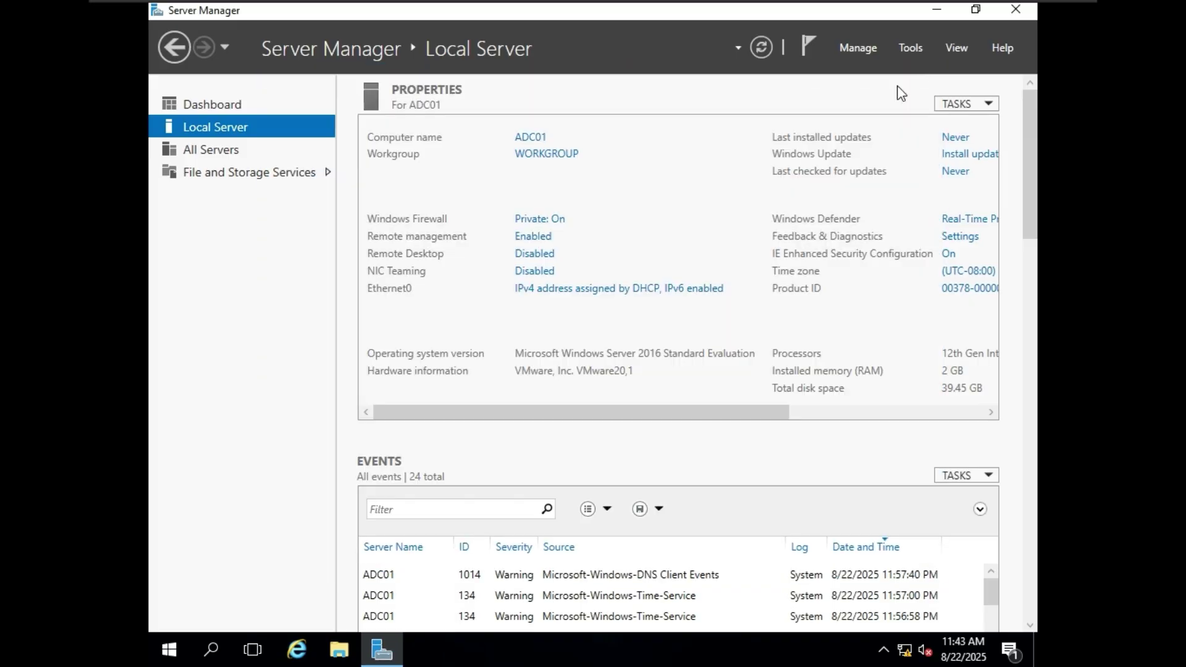
{"action": "left_click", "coordinate": [768, 42]}
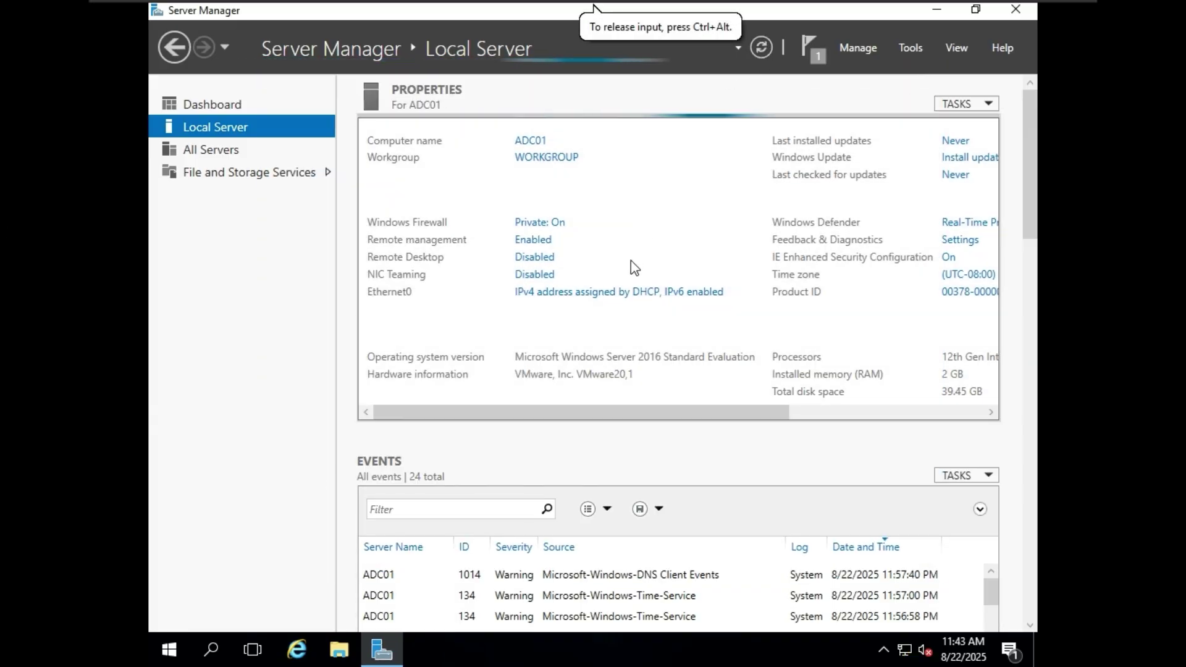
{"action": "left_click", "coordinate": [621, 292]}
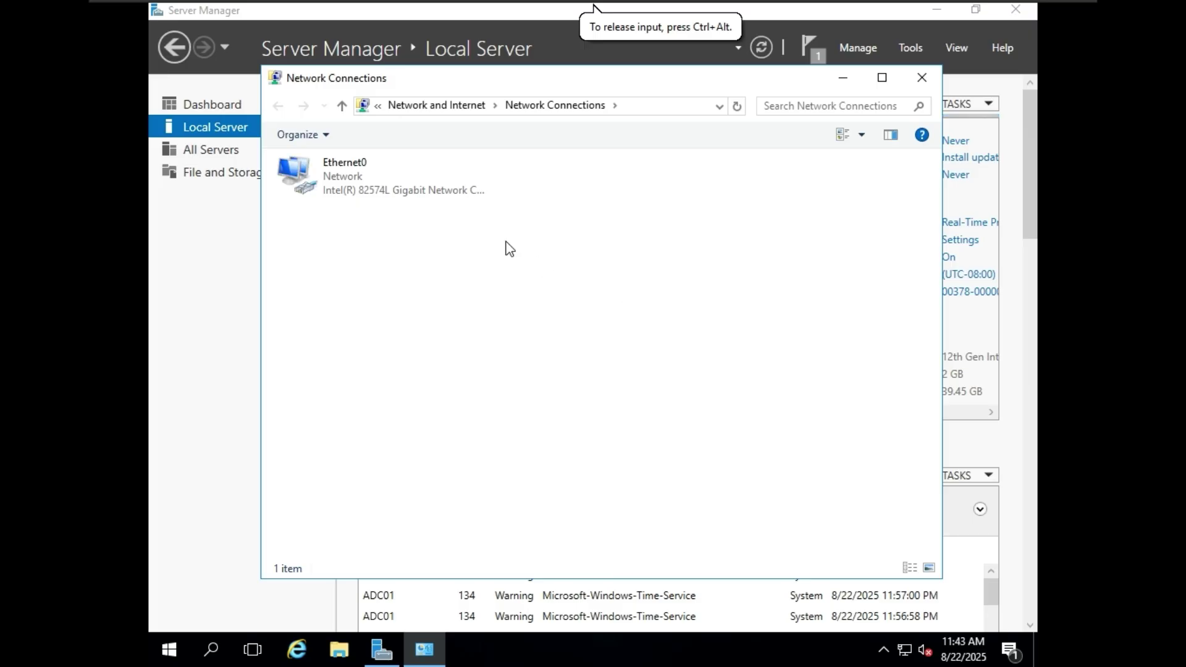
{"action": "left_click", "coordinate": [445, 188]}
{"action": "right_click", "coordinate": [445, 188]}
{"action": "left_click", "coordinate": [498, 352]}
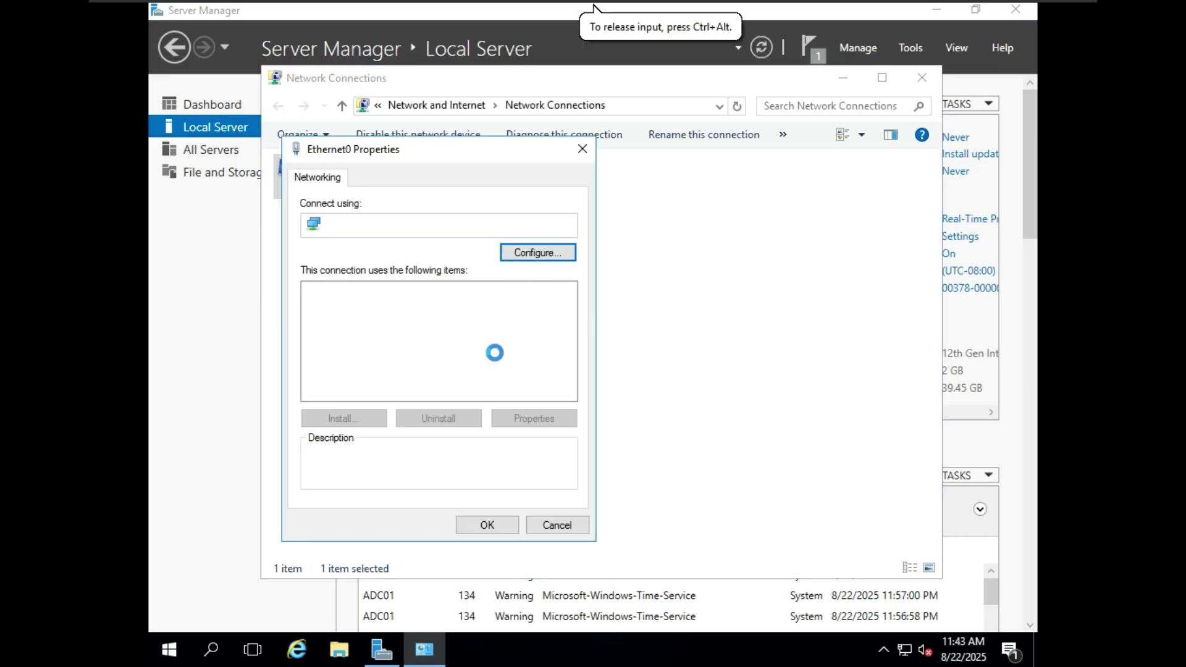
- Uncheck Internet Protocol Version 6, save, refresh Local Server, and open Windows Firewall settings
{"action": "left_click", "coordinate": [410, 377]}
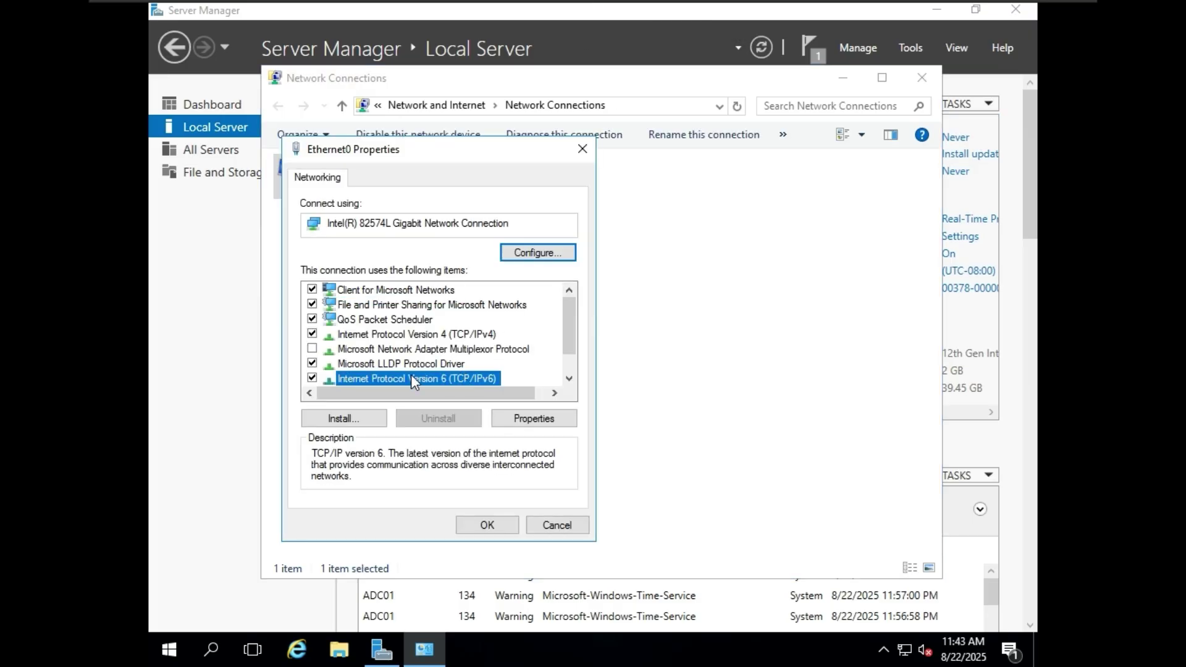
{"action": "left_click", "coordinate": [314, 375]}
{"action": "left_click", "coordinate": [492, 524]}
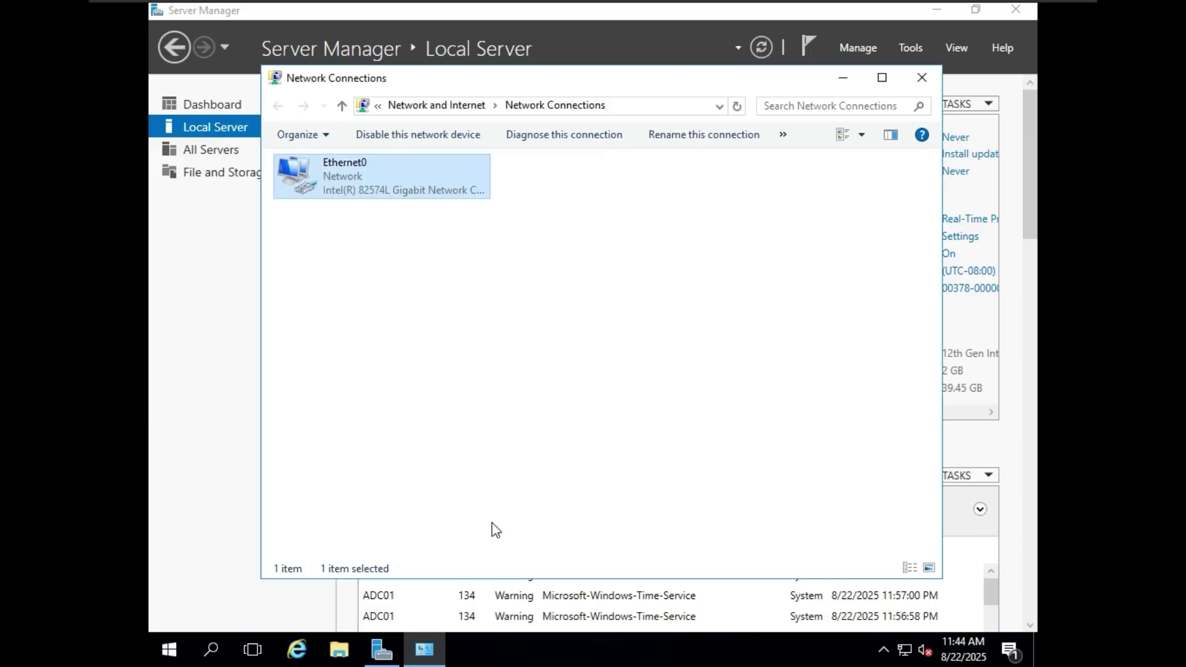
{"action": "left_click", "coordinate": [921, 77]}
{"action": "left_click", "coordinate": [762, 47]}
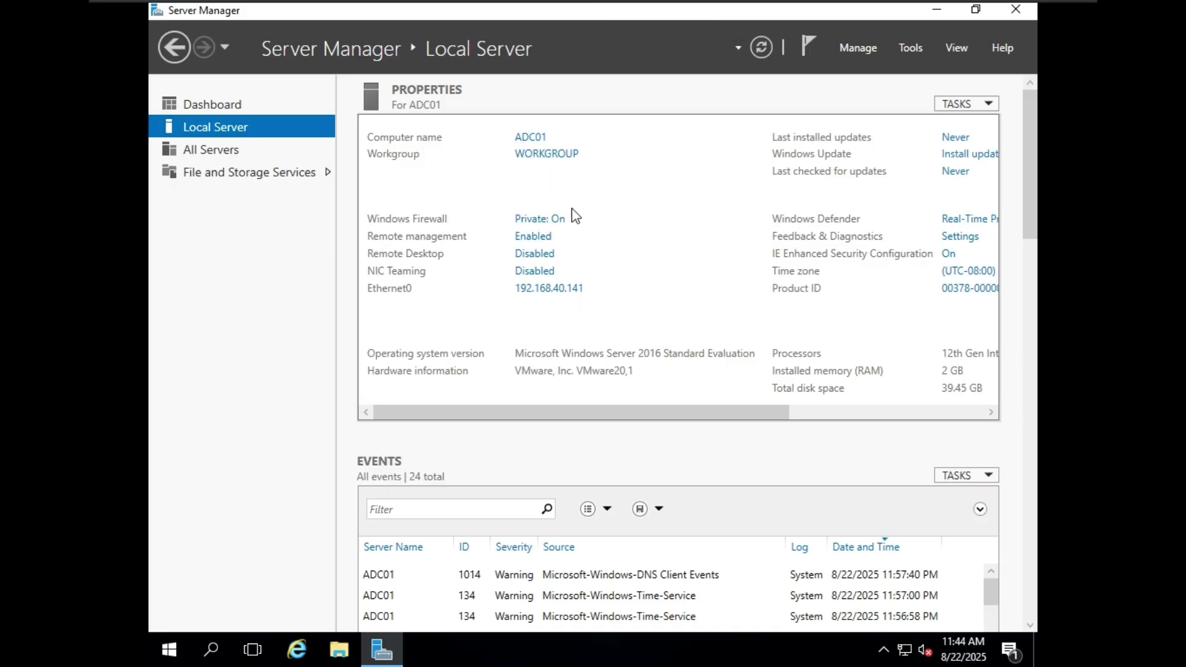
{"action": "left_click", "coordinate": [552, 219]}
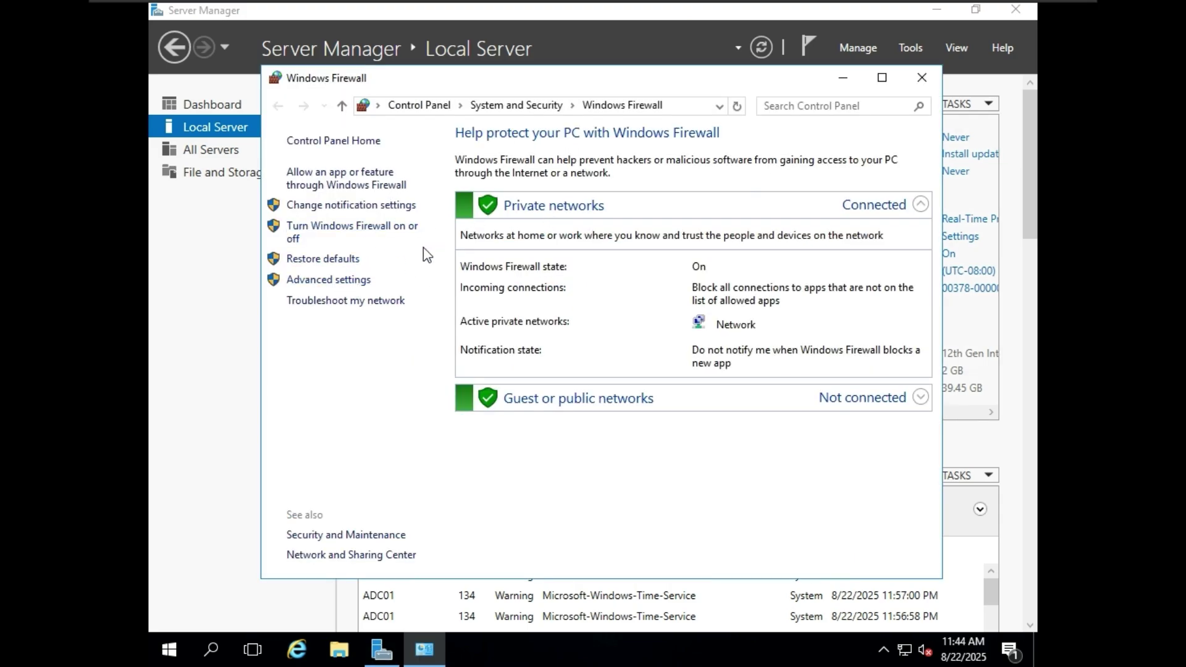
- Open the Windows Firewall with Advanced Security console and its profile properties
{"action": "left_click", "coordinate": [366, 281]}
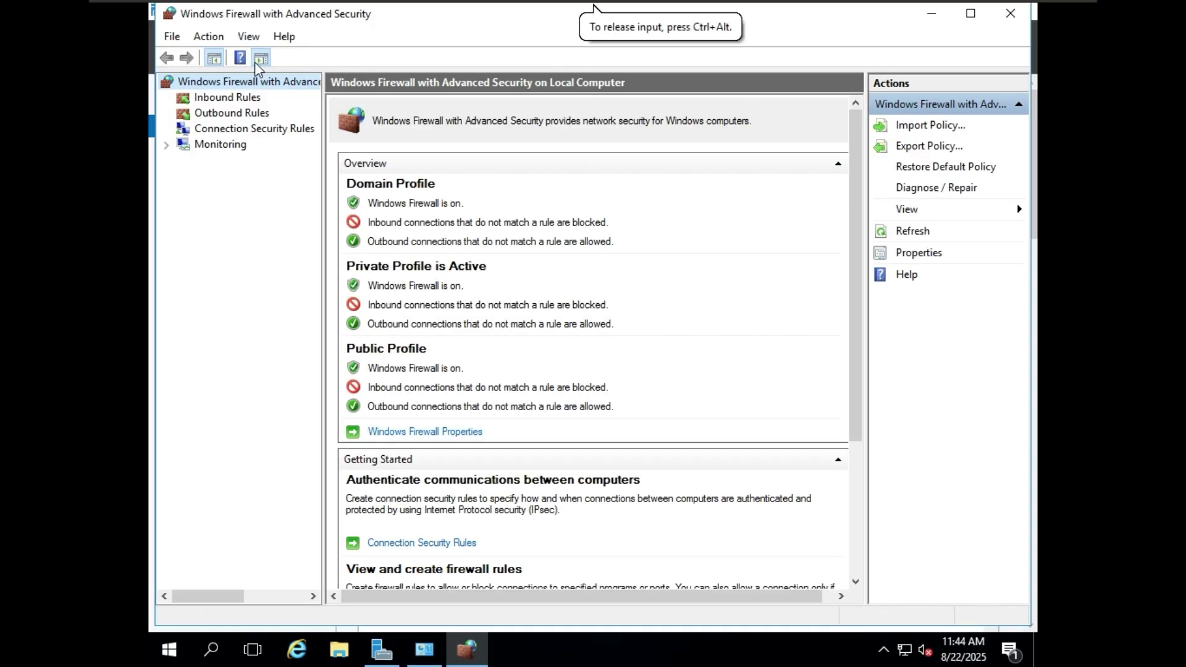
{"action": "left_click", "coordinate": [1025, 15]}
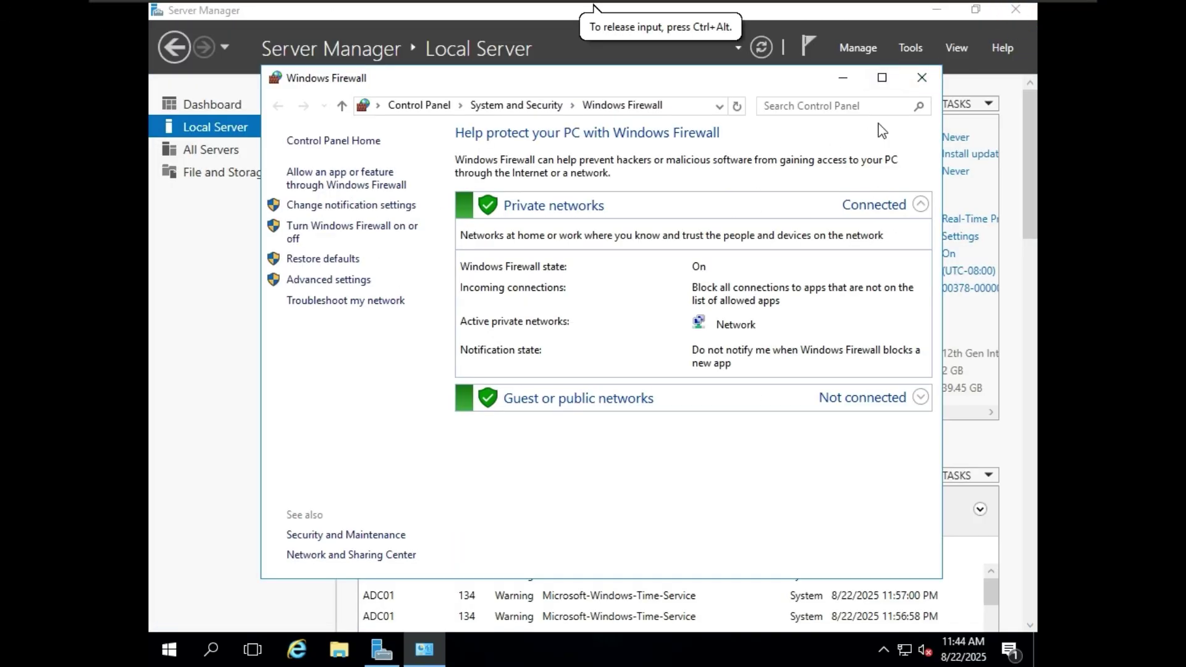
{"action": "left_click", "coordinate": [922, 77]}
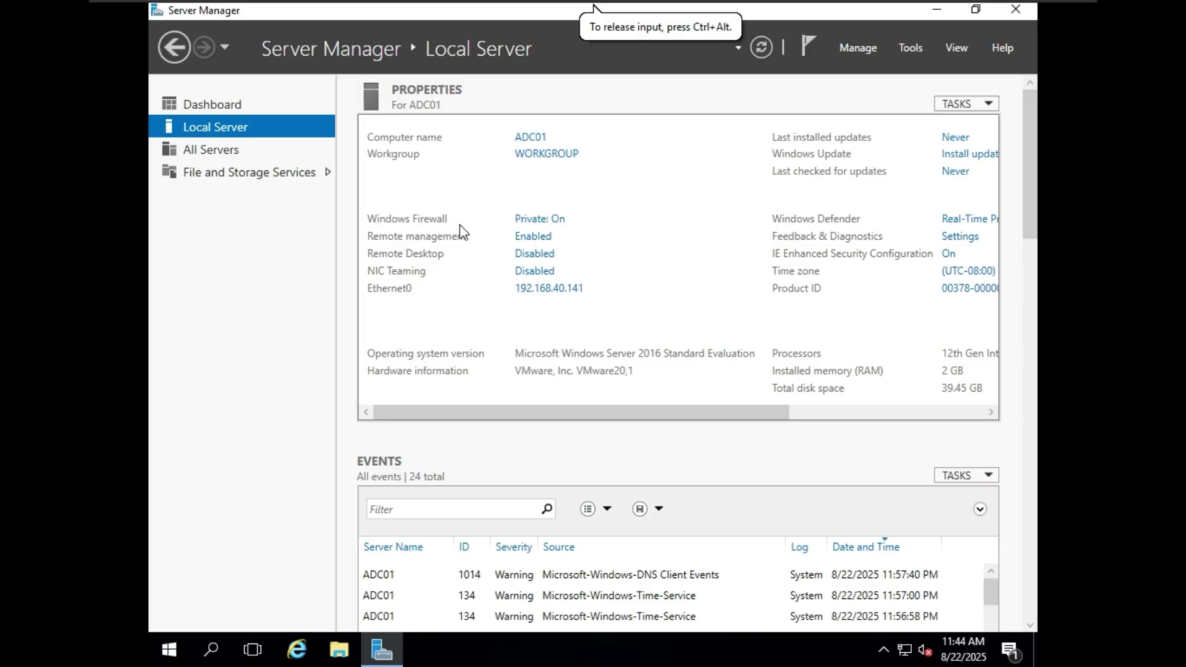
{"action": "left_click", "coordinate": [553, 222]}
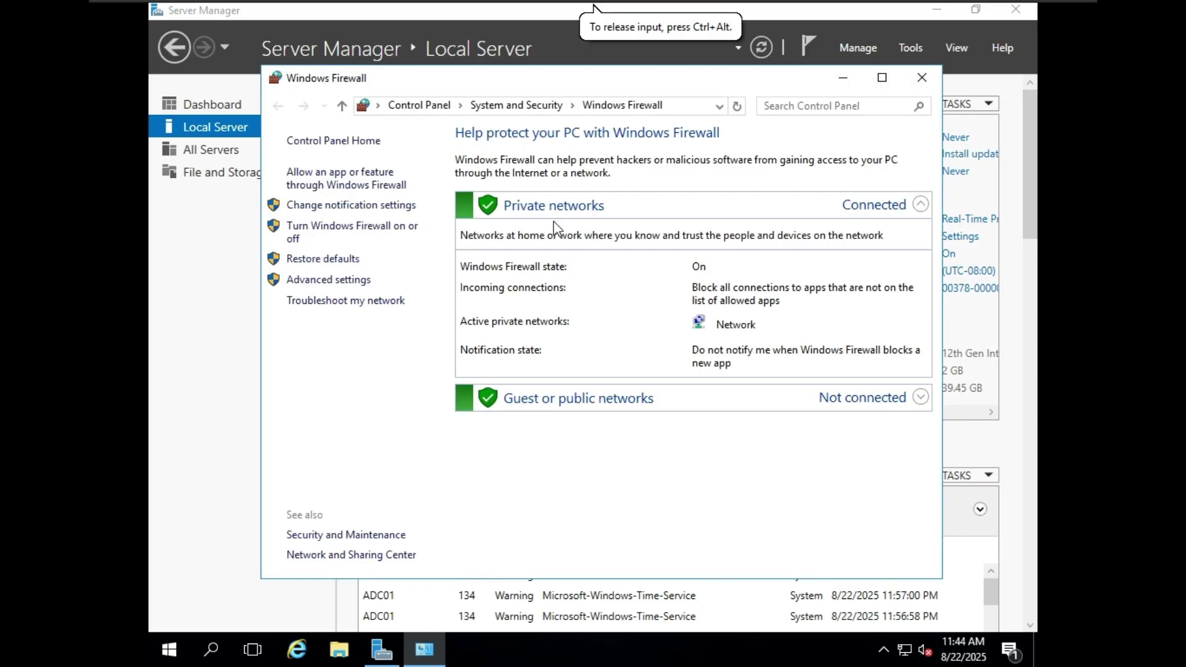
{"action": "left_click", "coordinate": [354, 281]}
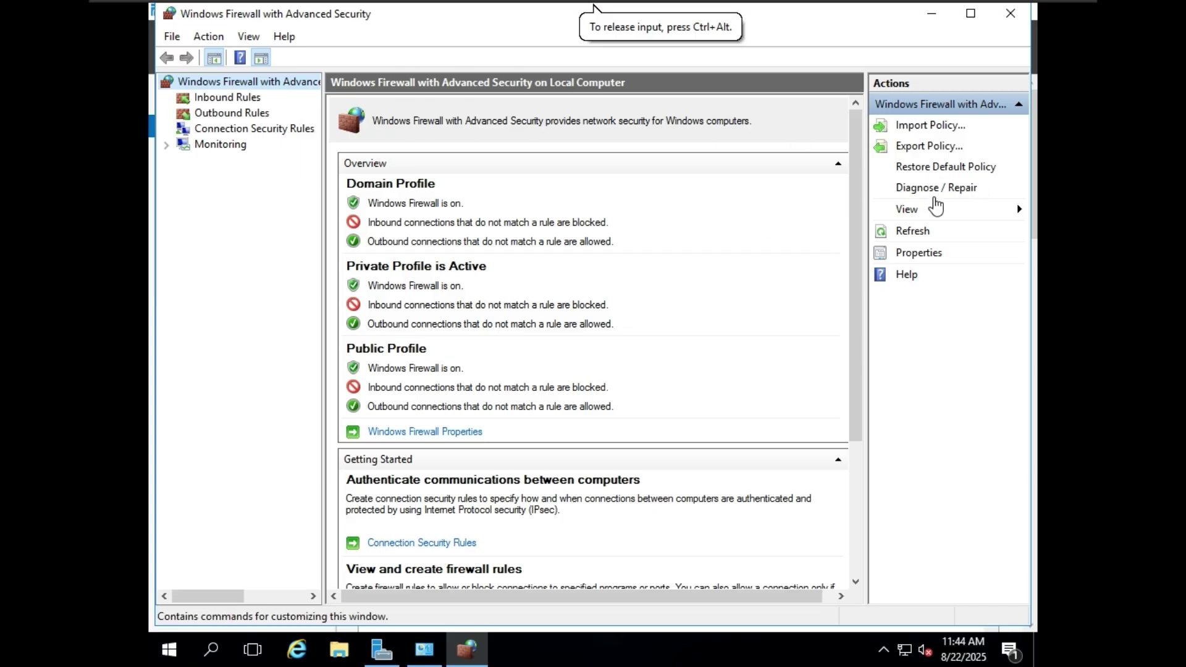
{"action": "left_click", "coordinate": [922, 252]}
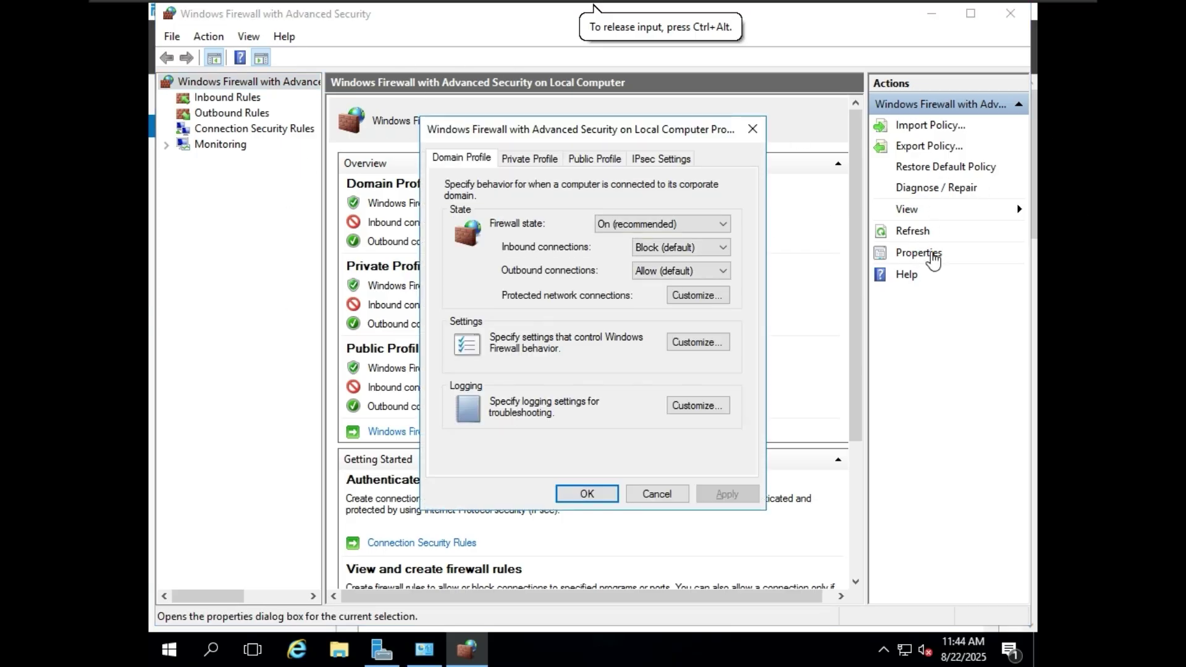
- Set the firewall state to Off for the Domain and Private profiles
{"action": "left_click", "coordinate": [682, 225]}
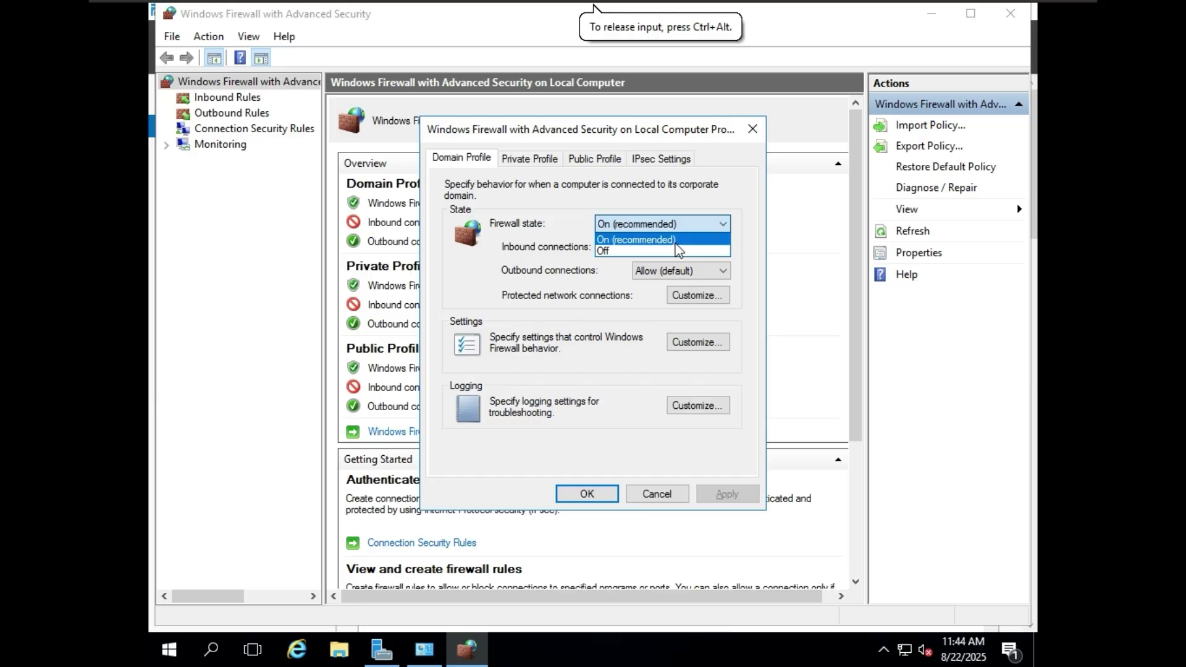
{"action": "left_click", "coordinate": [678, 253]}
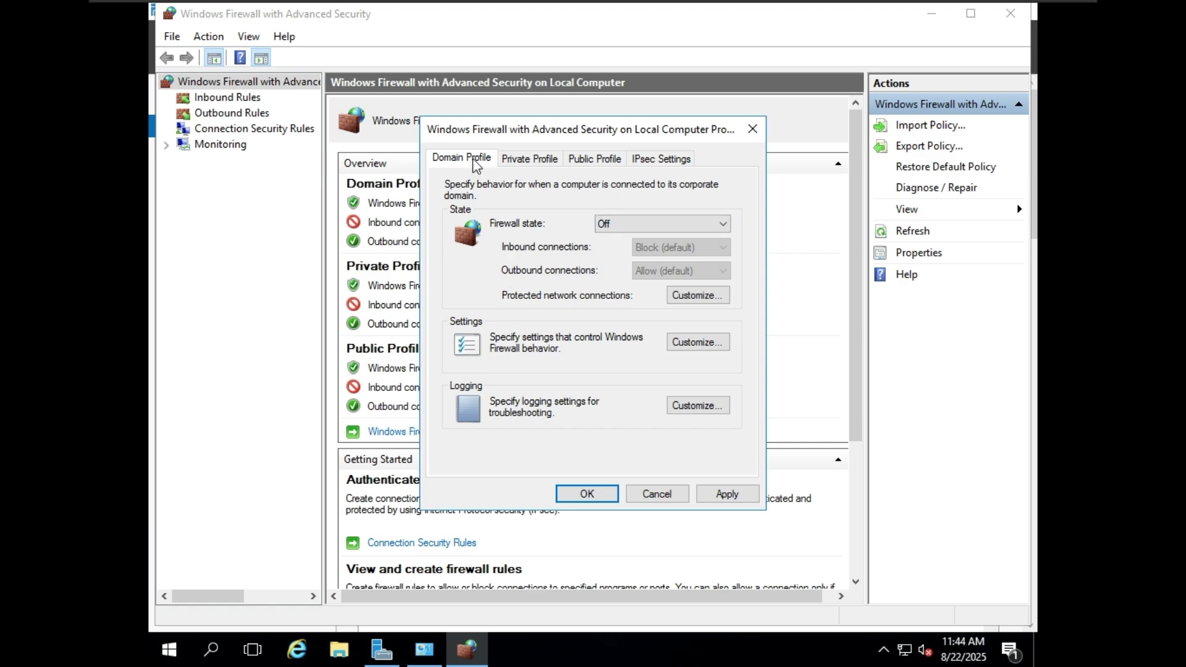
{"action": "left_click", "coordinate": [530, 159]}
{"action": "left_click", "coordinate": [649, 224]}
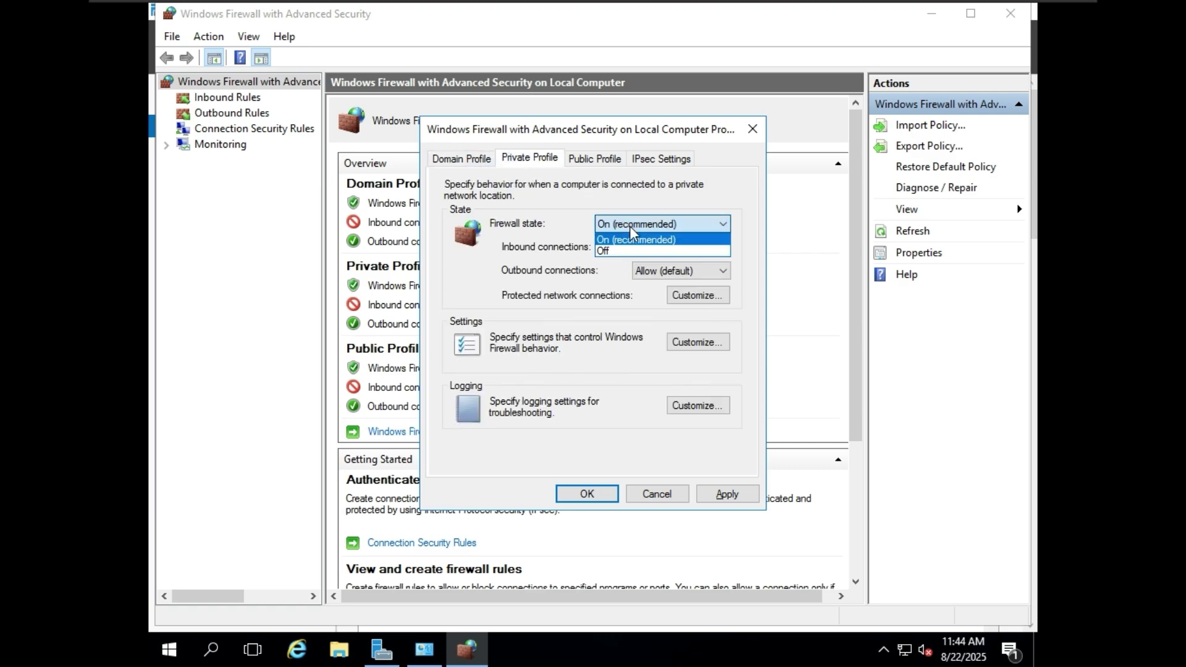
{"action": "left_click", "coordinate": [635, 247]}
{"action": "left_click", "coordinate": [643, 224]}
{"action": "left_click", "coordinate": [623, 250]}
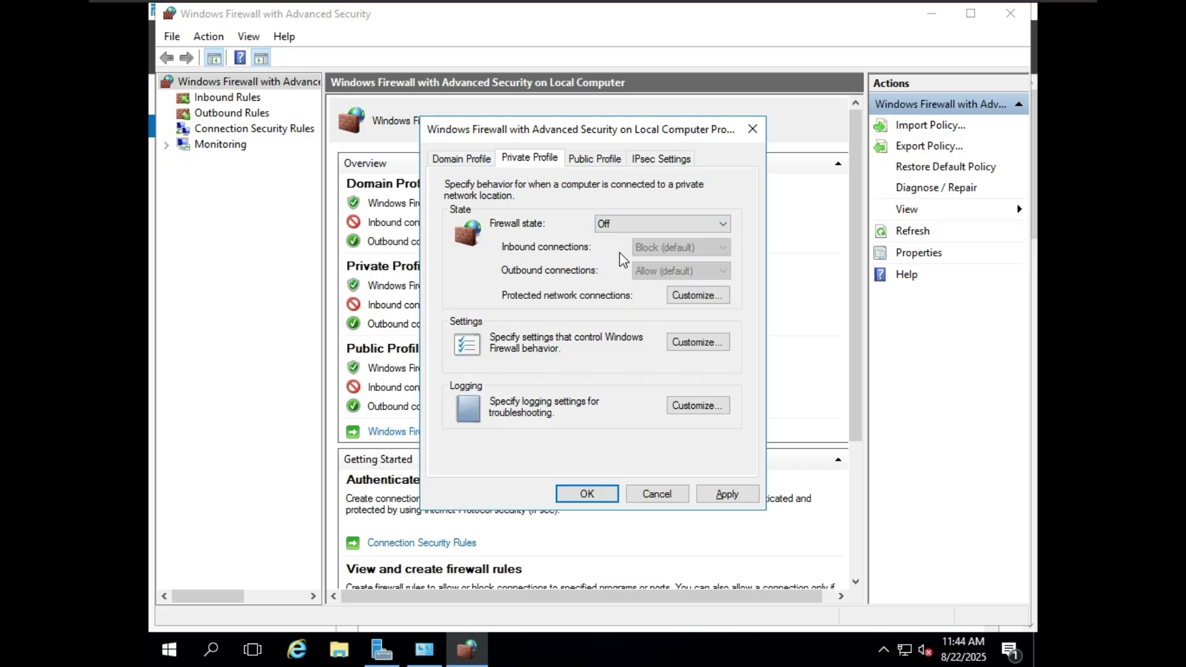
- Set the Public profile firewall state to Off
{"action": "left_click", "coordinate": [594, 159]}
{"action": "left_click", "coordinate": [629, 224]}
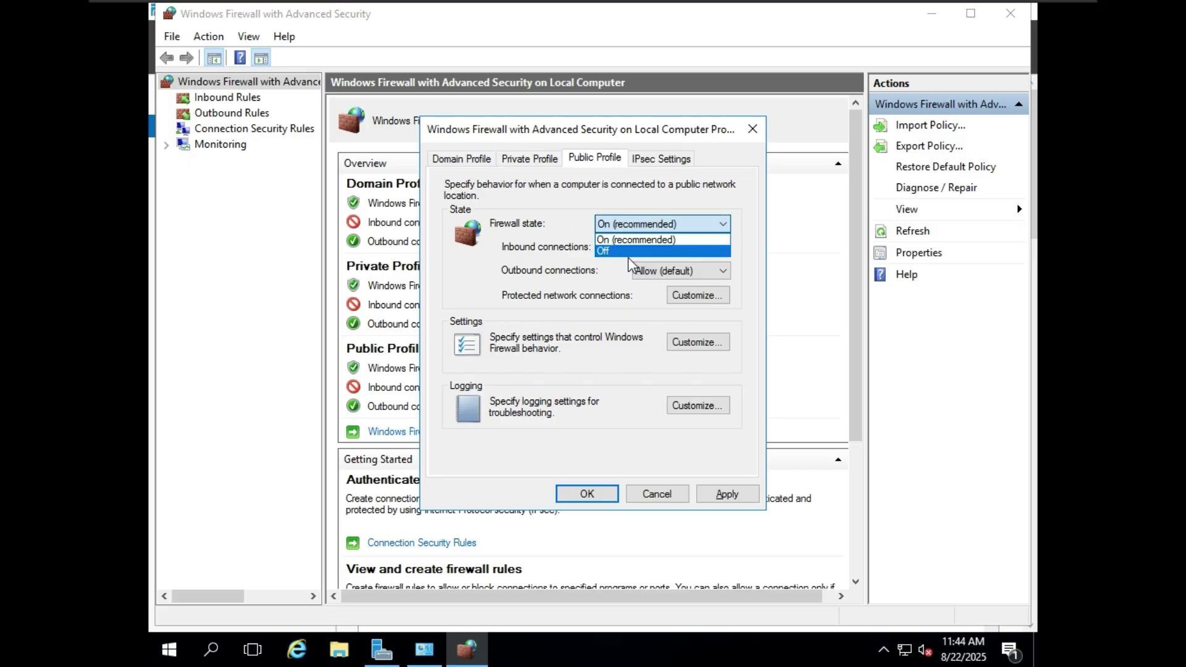
{"action": "left_click", "coordinate": [630, 241]}
{"action": "left_click", "coordinate": [664, 160]}
{"action": "left_click", "coordinate": [615, 159]}
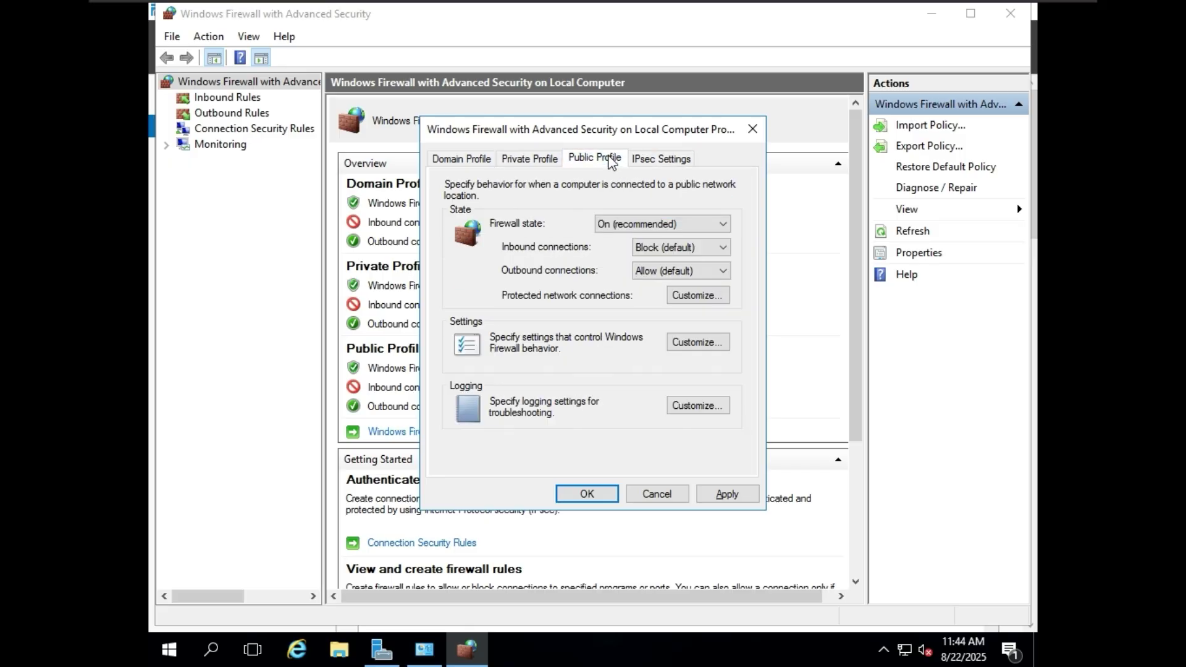
{"action": "left_click", "coordinate": [522, 161]}
{"action": "left_click", "coordinate": [599, 159]}
{"action": "left_click", "coordinate": [630, 225]}
{"action": "left_click", "coordinate": [630, 242]}
- Review the profiles, apply and confirm, then close the firewall console and control panel
{"action": "left_click", "coordinate": [541, 166]}
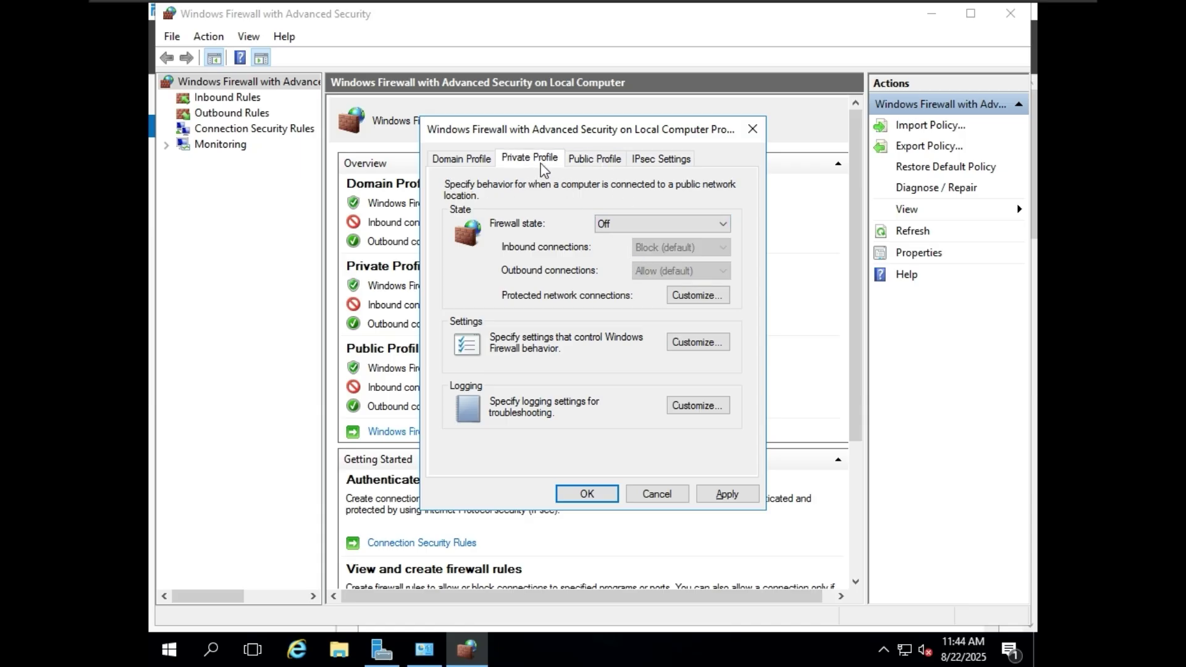
{"action": "left_click", "coordinate": [483, 160]}
{"action": "left_click", "coordinate": [726, 496]}
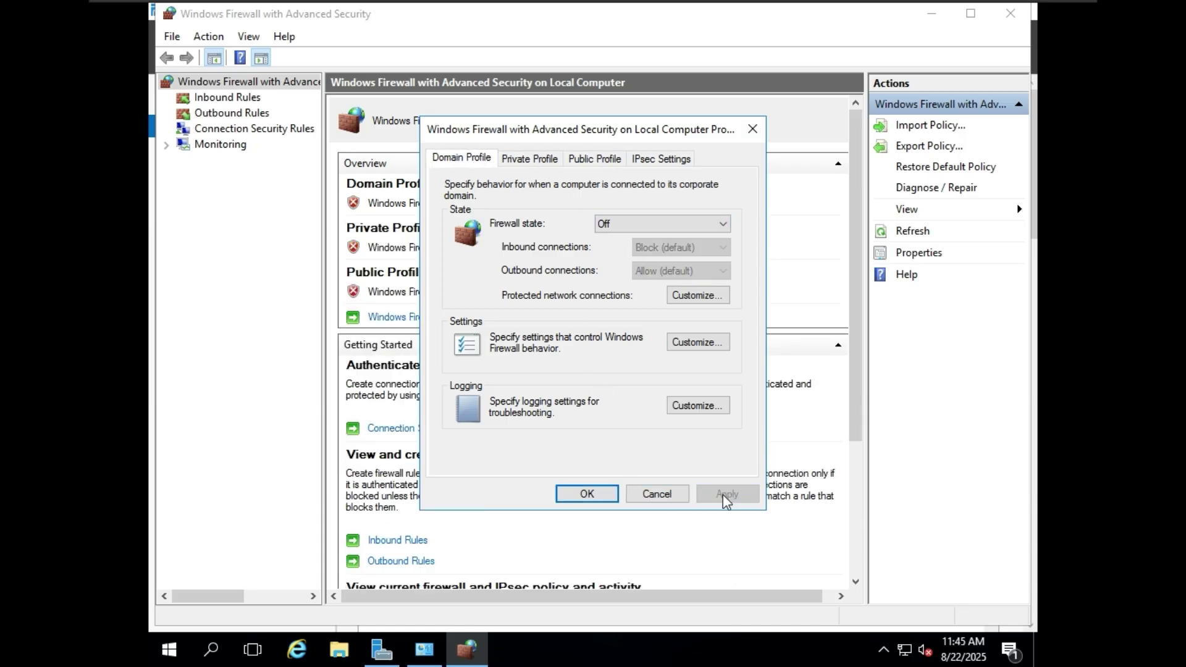
{"action": "left_click", "coordinate": [588, 495]}
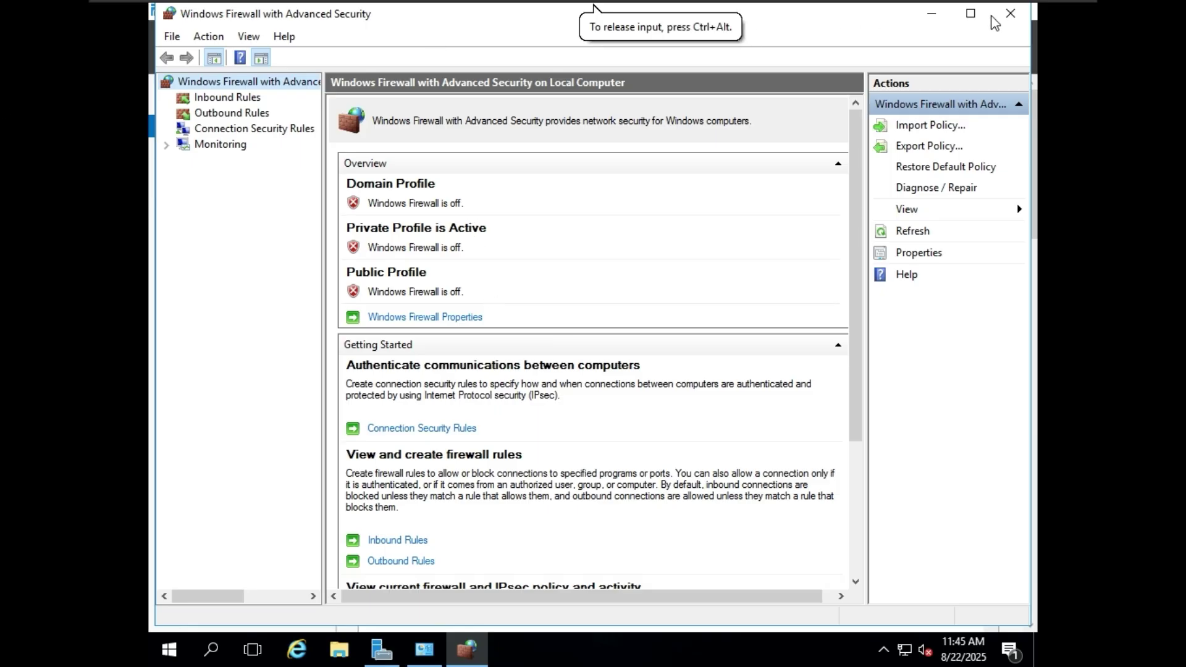
{"action": "left_click", "coordinate": [1013, 16]}
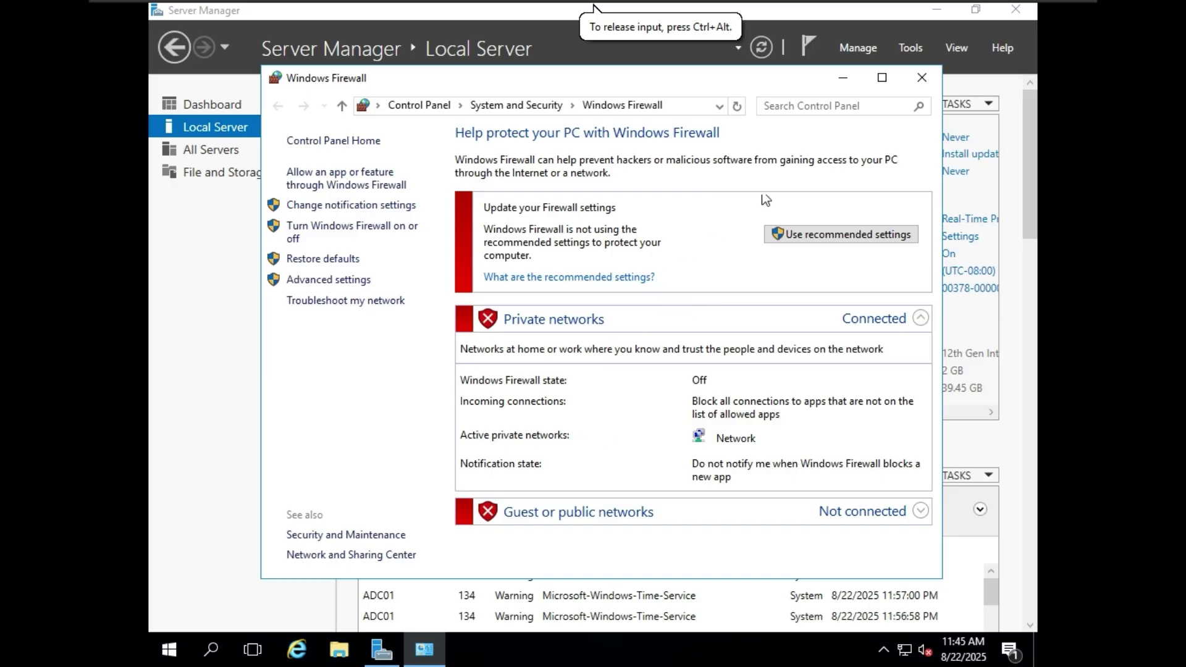
{"action": "left_click", "coordinate": [922, 77]}
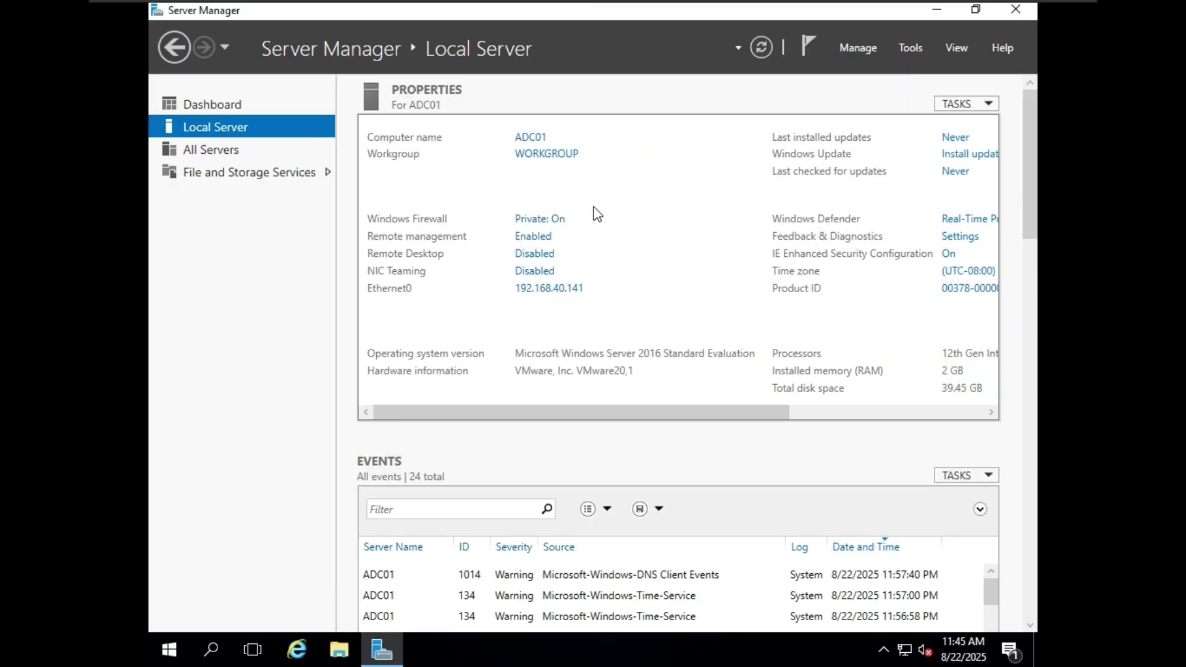
- Start Add Roles and Features from the dashboard with role-based installation targeting ADC01
{"action": "left_click", "coordinate": [771, 43]}
{"action": "left_click", "coordinate": [233, 103]}
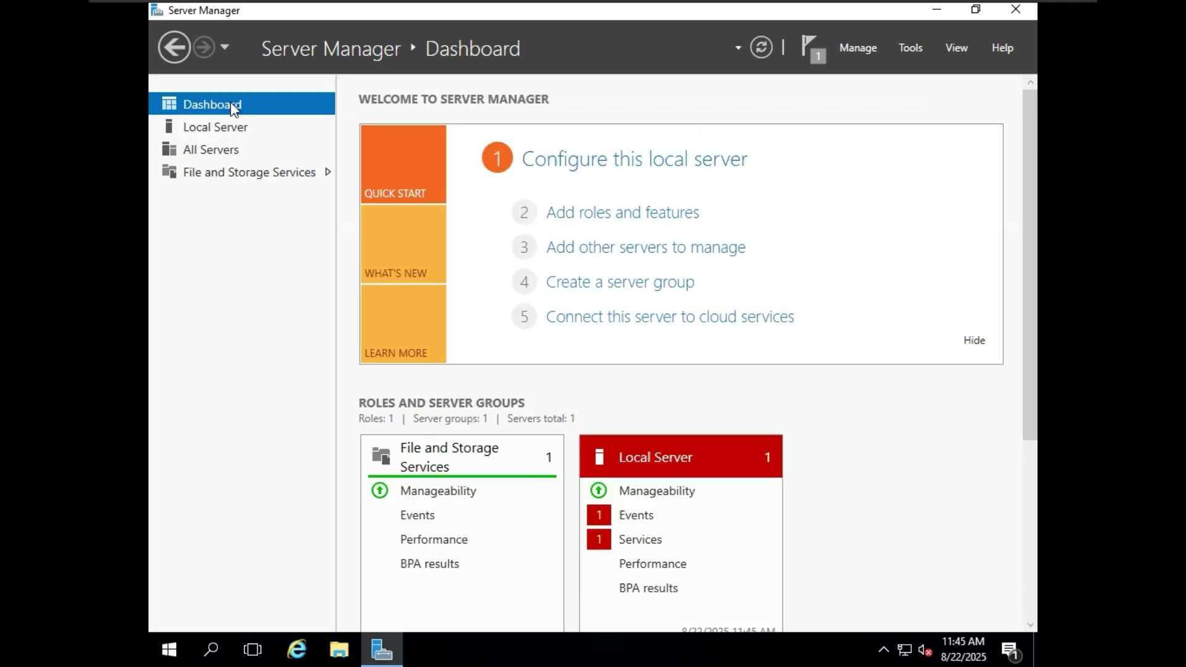
{"action": "left_click", "coordinate": [652, 214]}
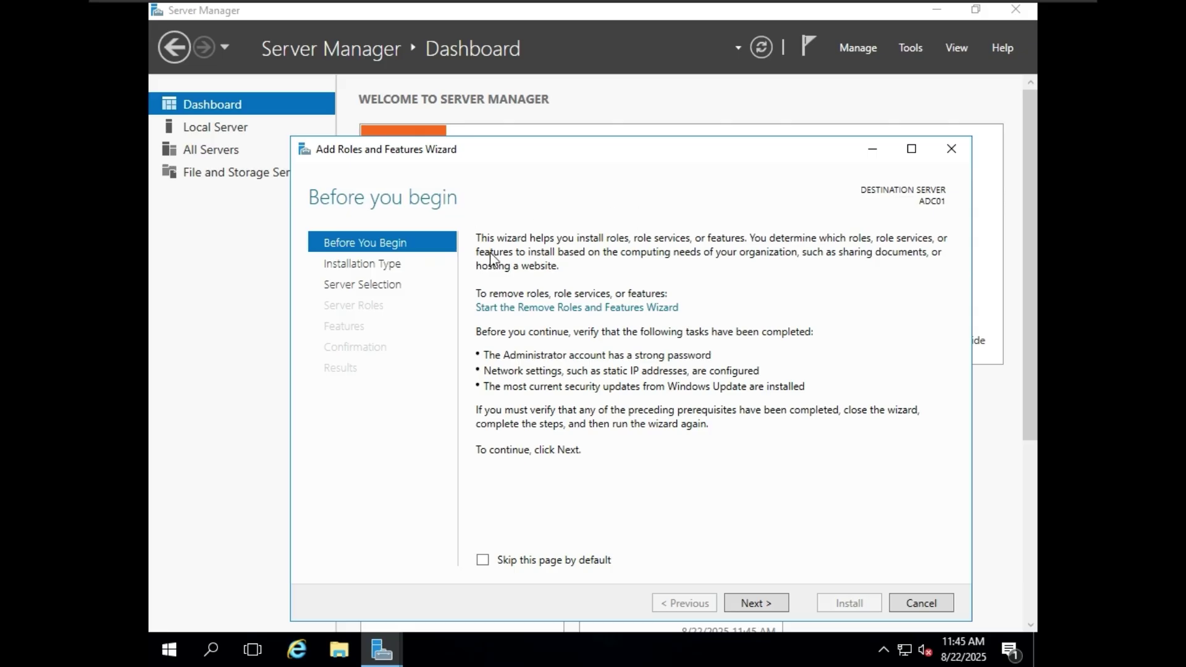
{"action": "left_click_drag", "start_coordinate": [692, 146], "coordinate": [671, 83]}
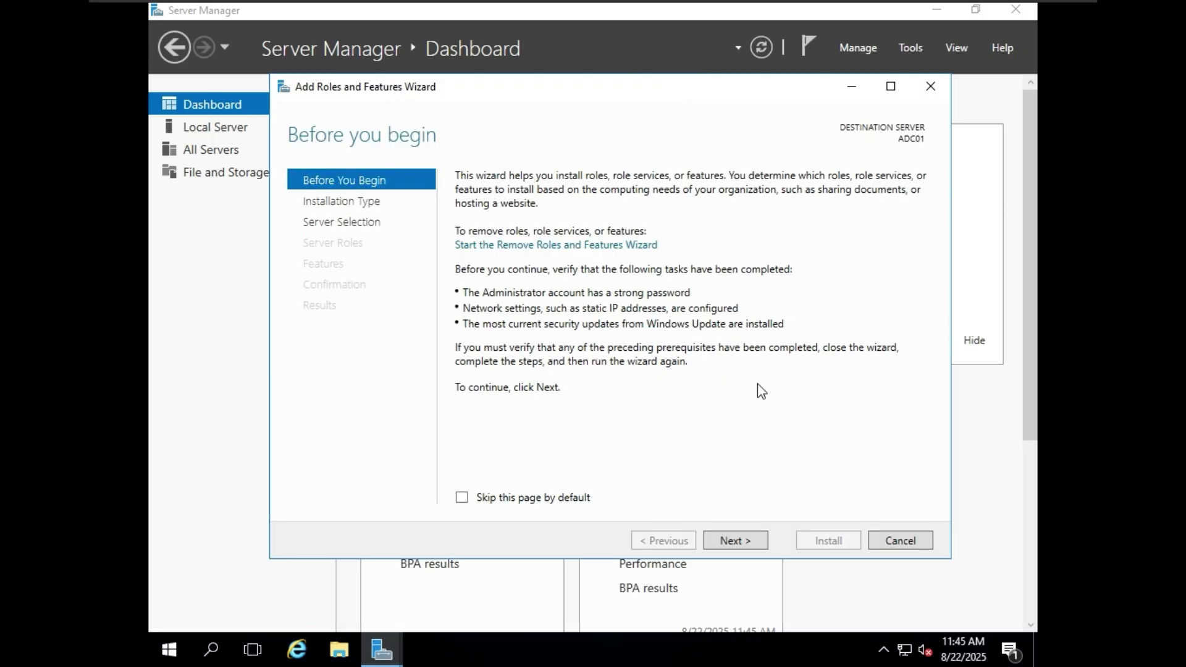
{"action": "left_click", "coordinate": [758, 541]}
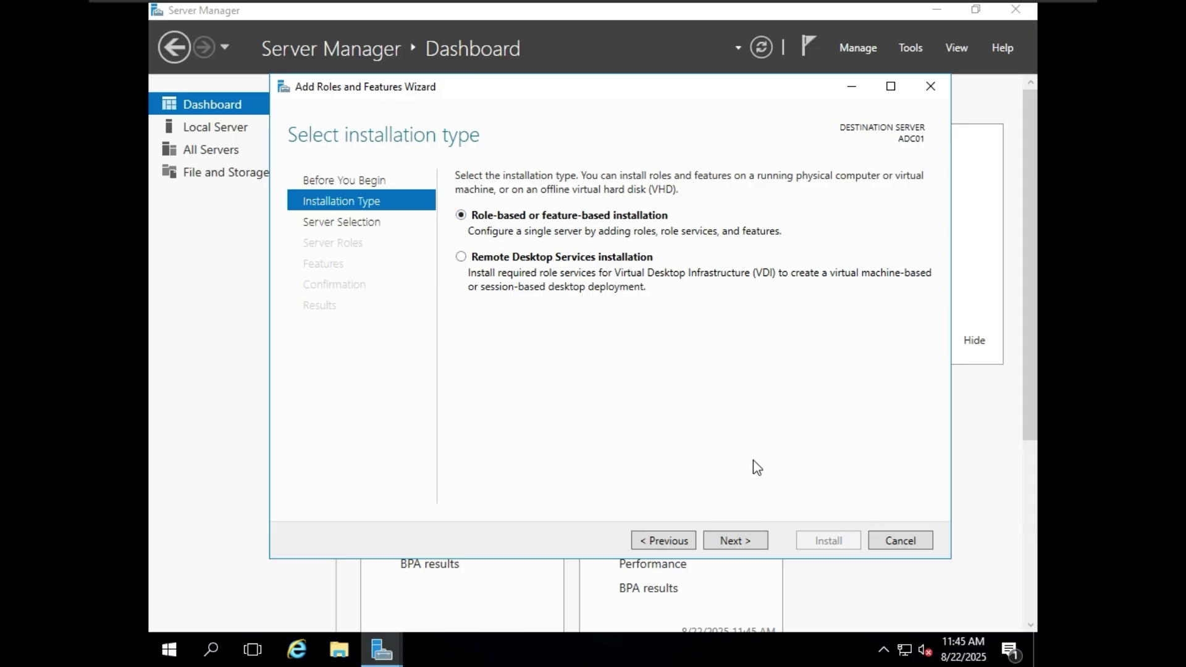
{"action": "left_click", "coordinate": [764, 544]}
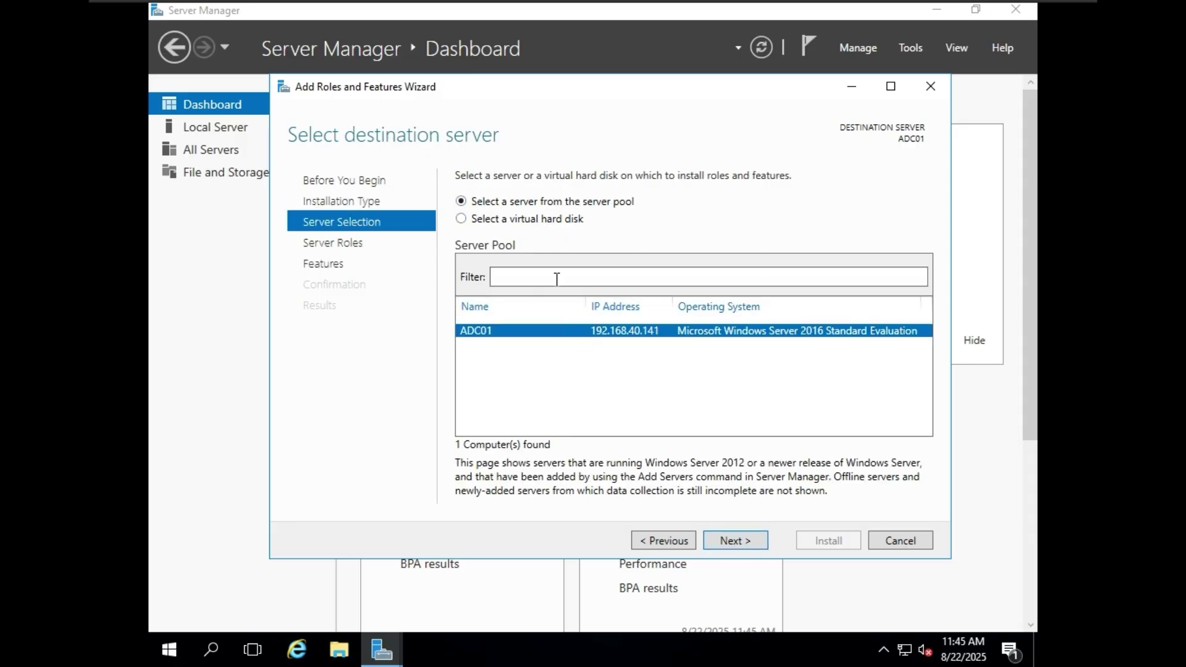
{"action": "left_click", "coordinate": [745, 537]}
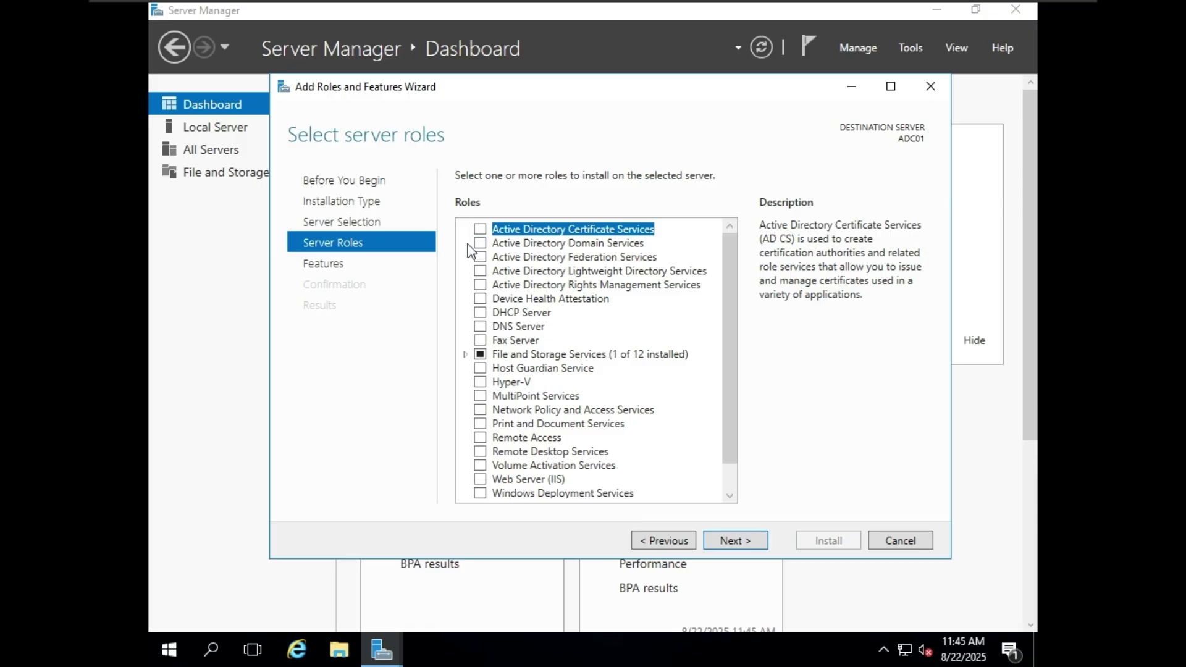
- Select Active Directory Domain Services with its management features and start the installation
{"action": "left_click", "coordinate": [480, 242]}
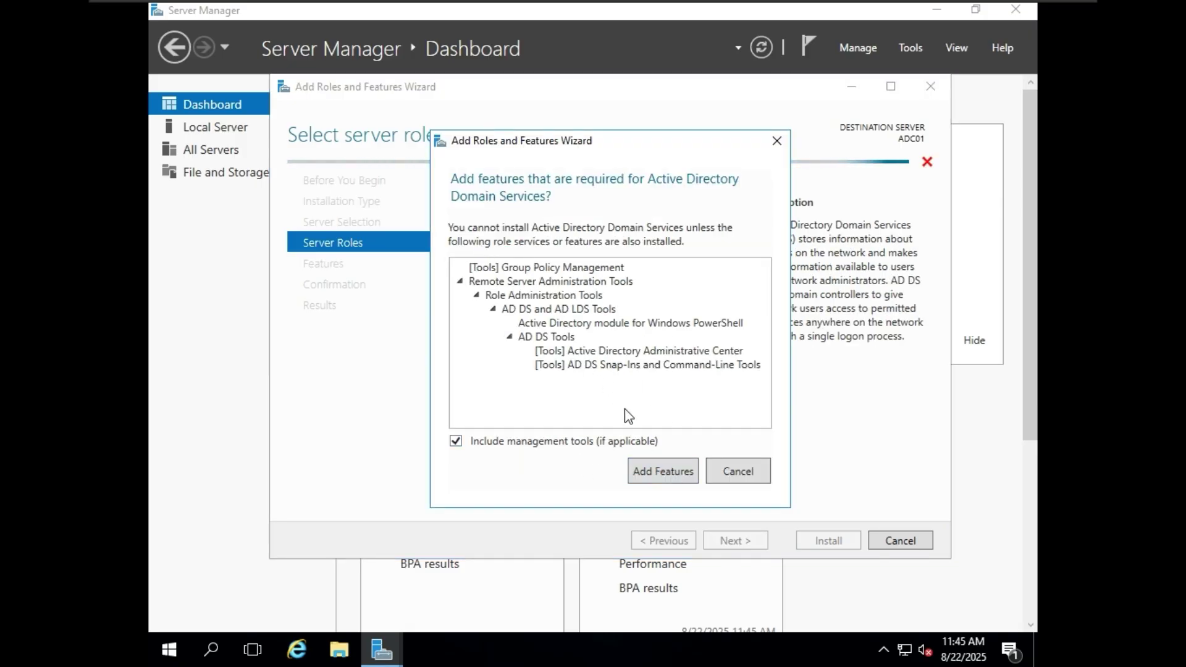
{"action": "left_click", "coordinate": [660, 477]}
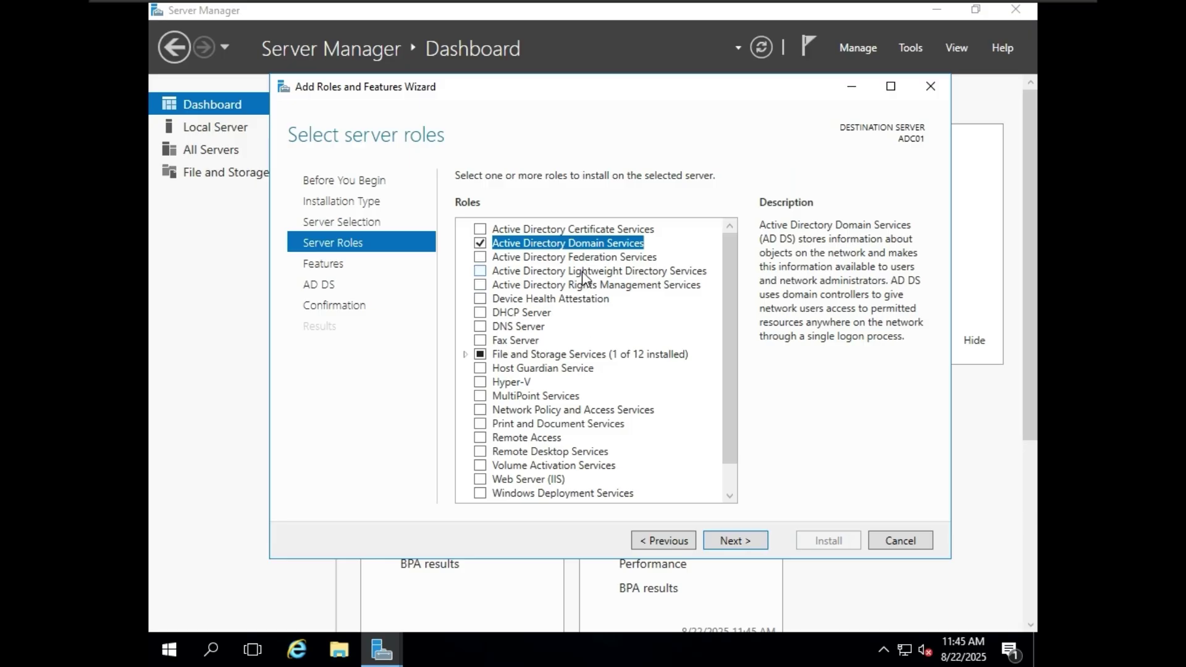
{"action": "left_click", "coordinate": [731, 541]}
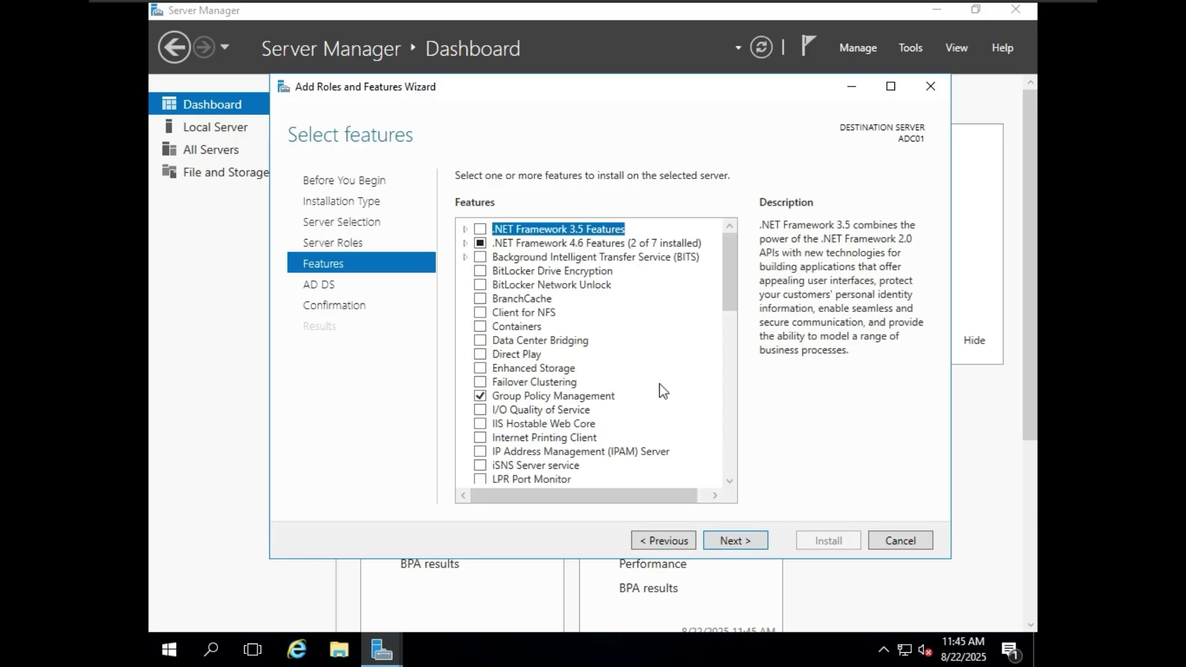
{"action": "scroll", "coordinate": [643, 333], "scroll_direction": "down", "scroll_amount": 15}
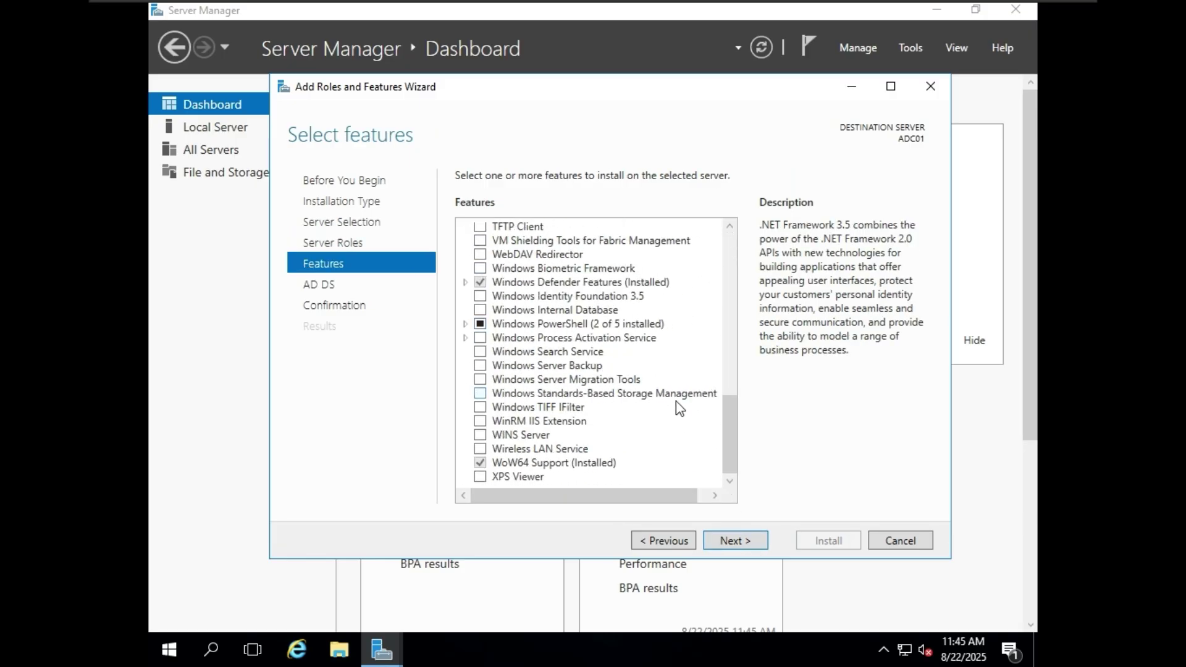
{"action": "left_click", "coordinate": [754, 541]}
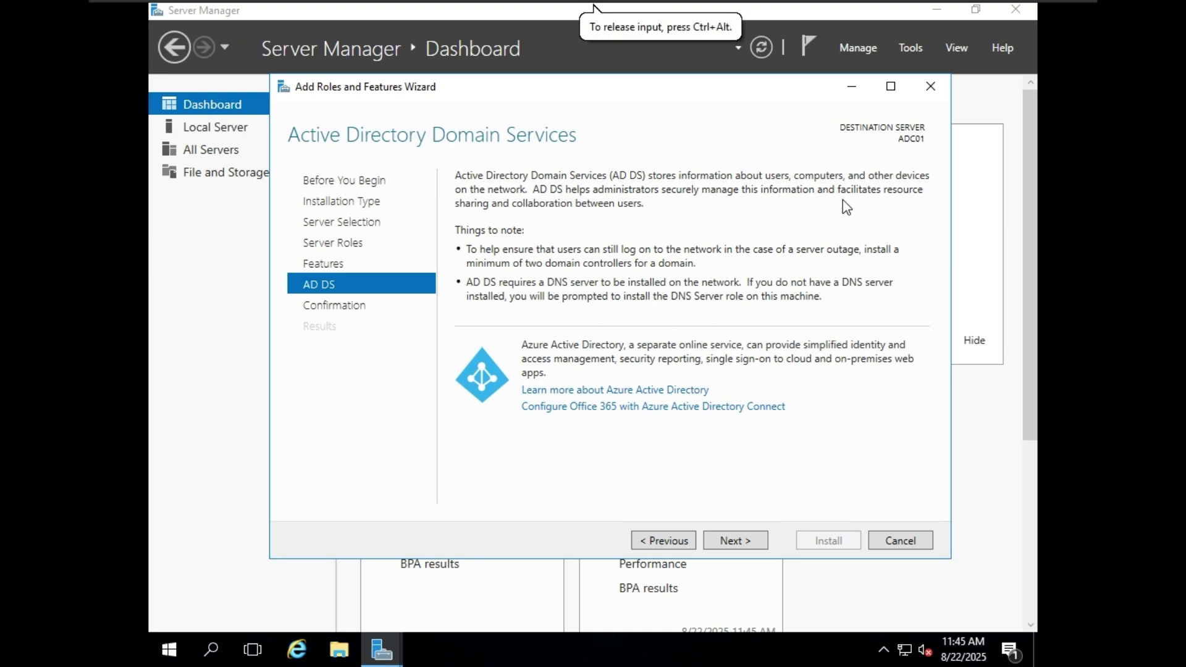
{"action": "left_click", "coordinate": [747, 537]}
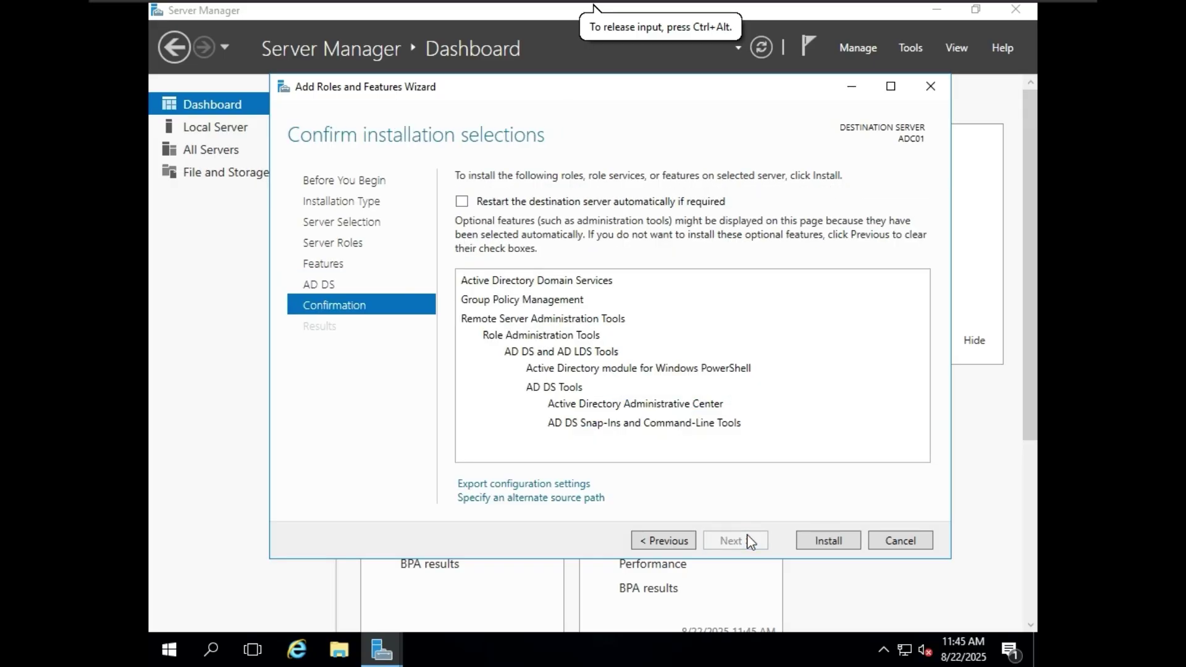
{"action": "left_click", "coordinate": [809, 544]}
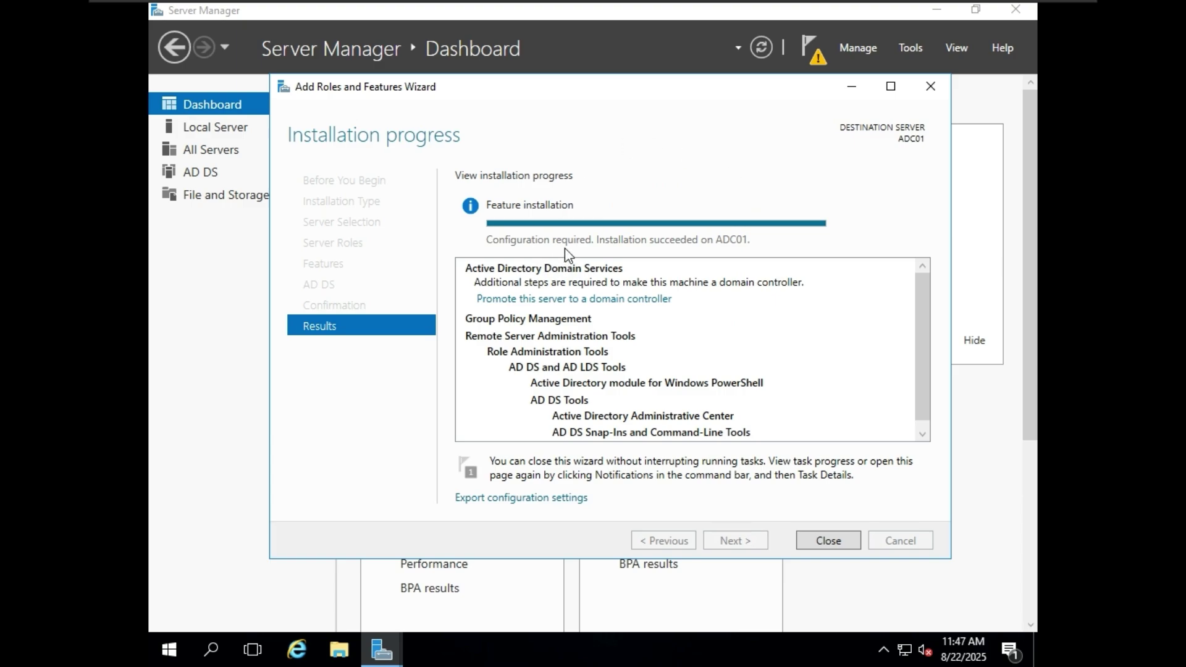
- Close the finished wizard and launch 'Promote this server to a domain controller'
{"action": "left_click", "coordinate": [833, 543]}
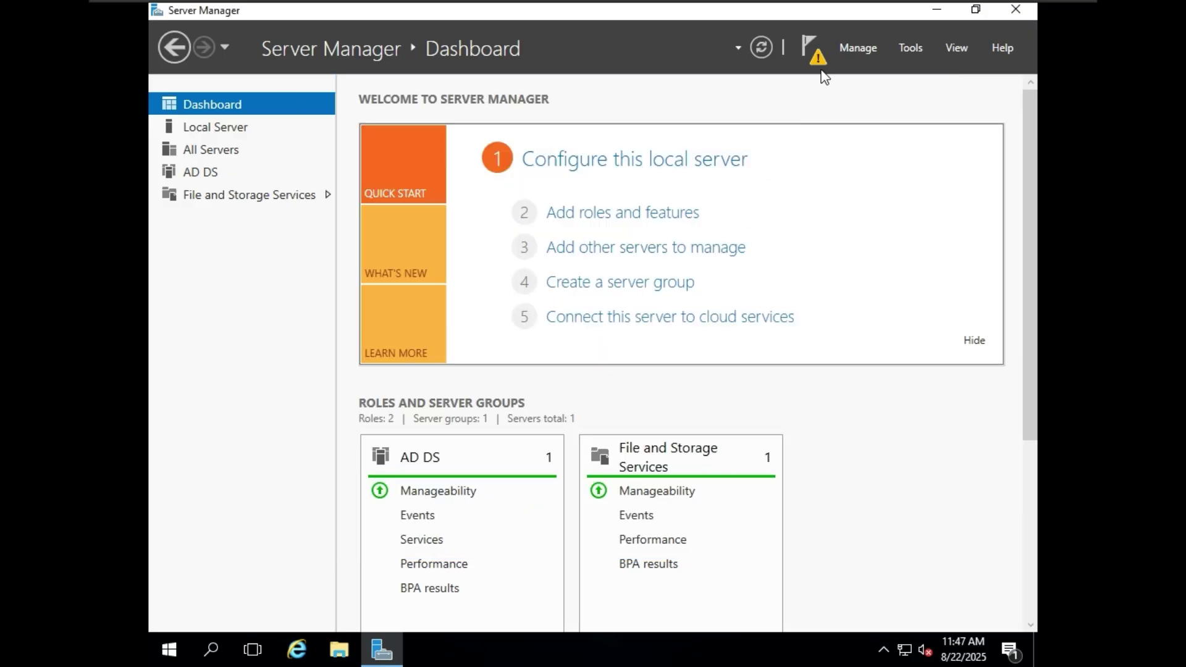
{"action": "left_click", "coordinate": [824, 46]}
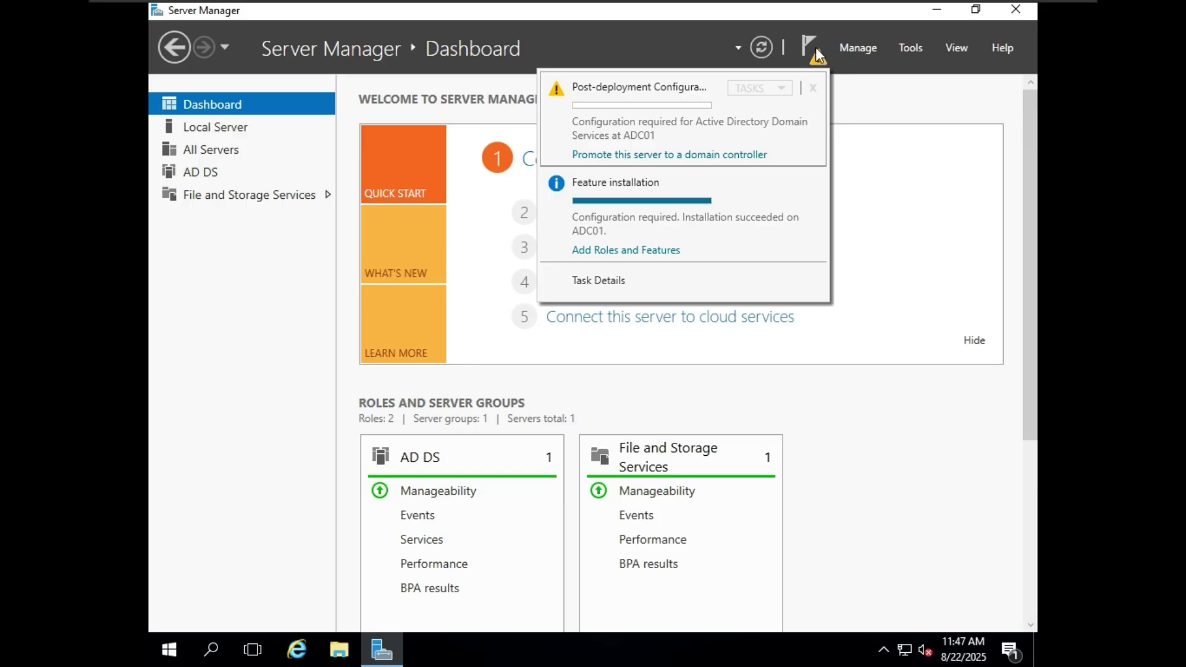
{"action": "left_click", "coordinate": [676, 154]}
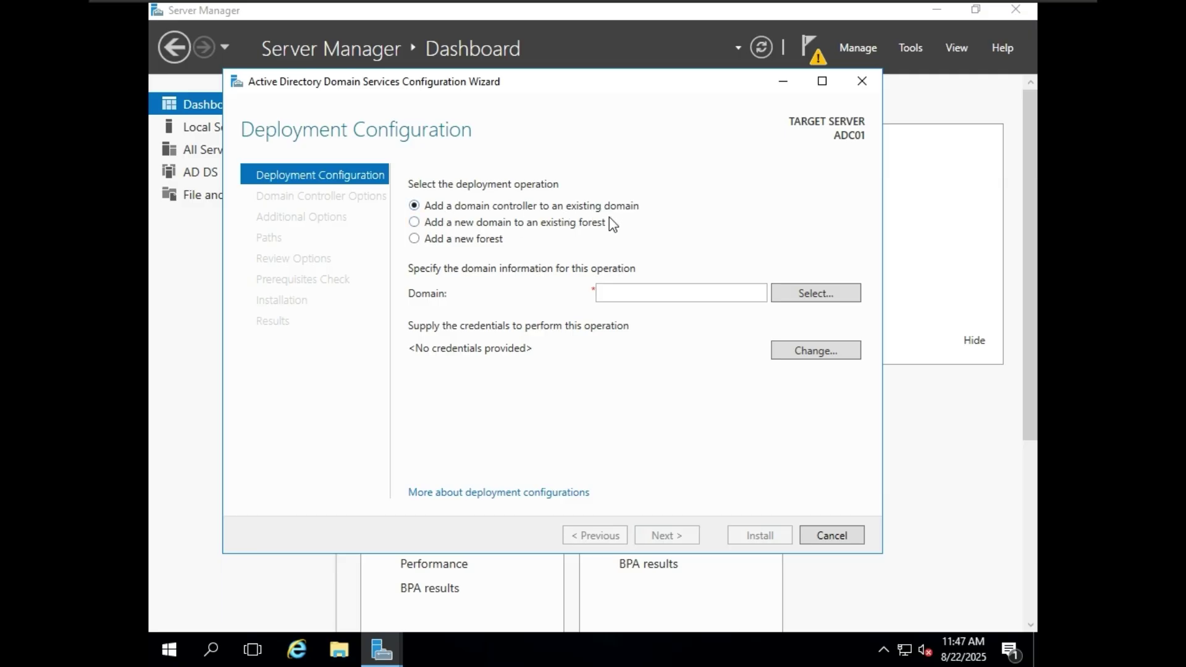
{"action": "left_click", "coordinate": [629, 293]}
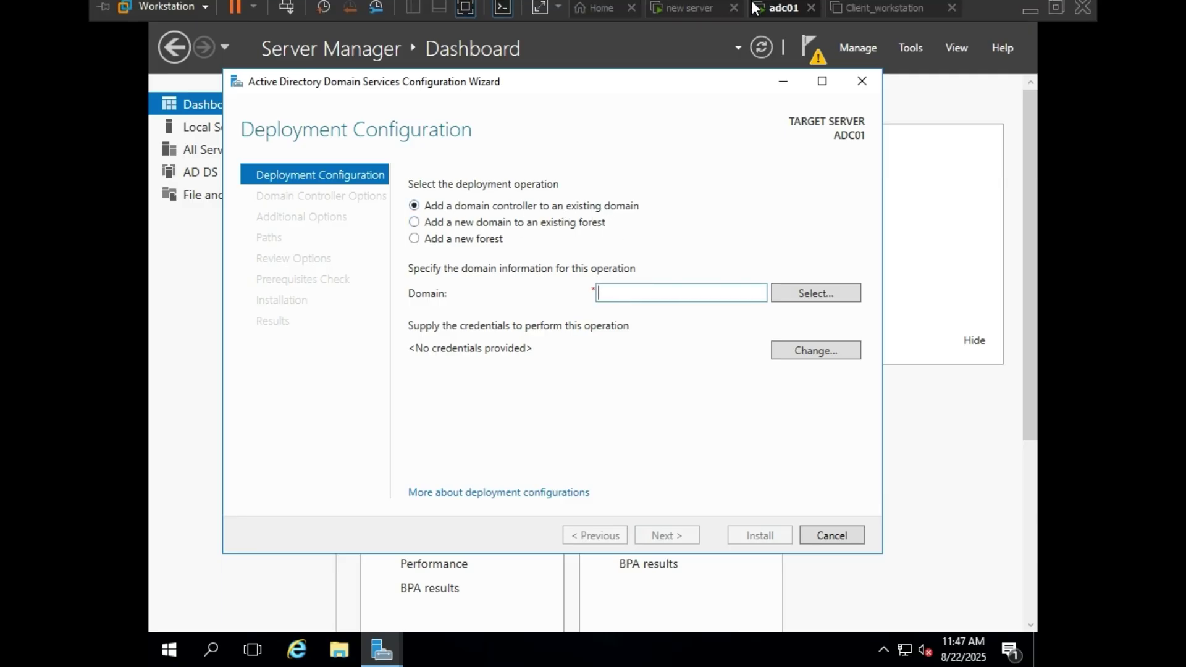
- Check the DC01 virtual machine and return to ADC01's configuration wizard
{"action": "left_click", "coordinate": [724, 11]}
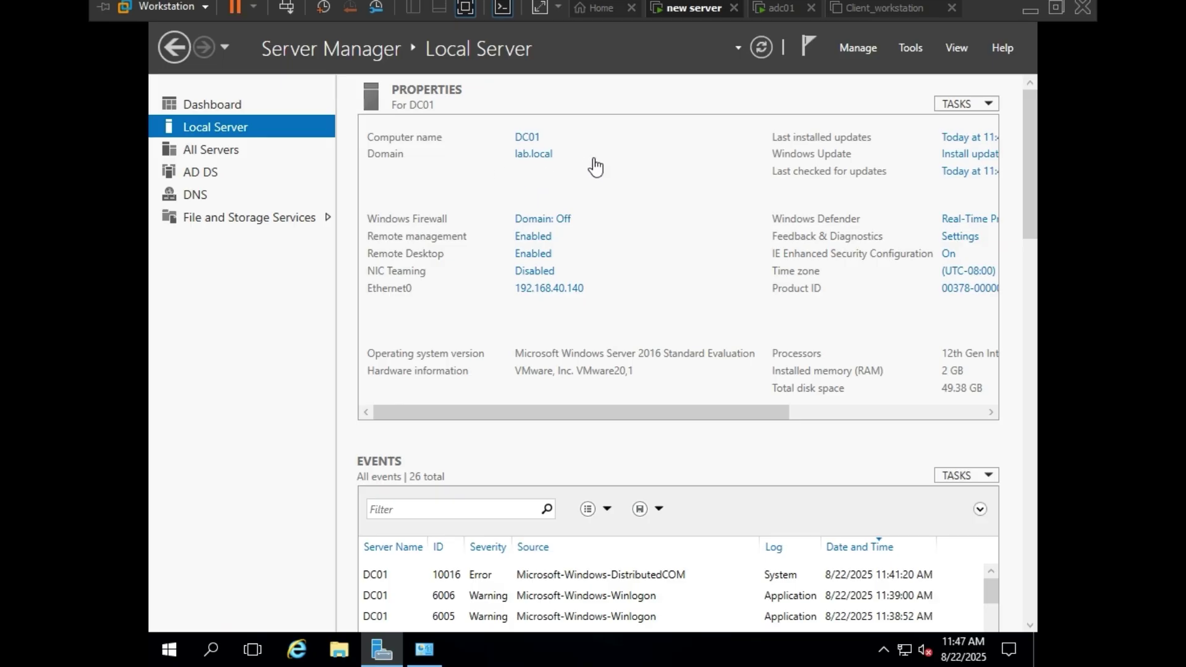
{"action": "left_click", "coordinate": [795, 13]}
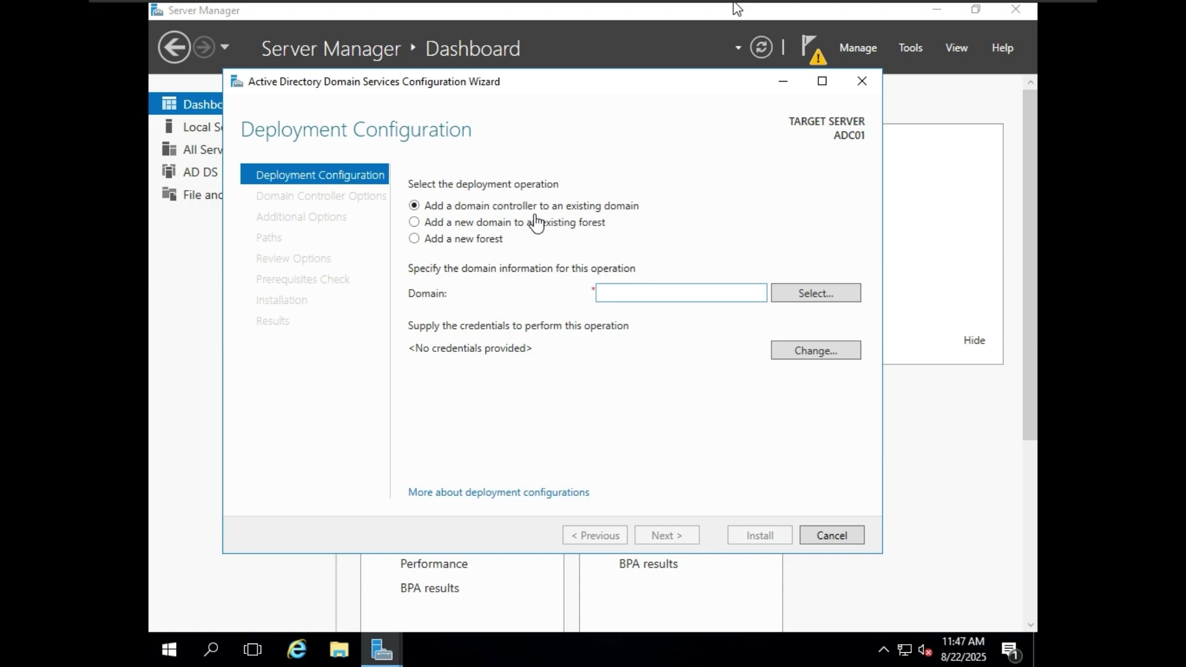
{"action": "left_click", "coordinate": [697, 12]}
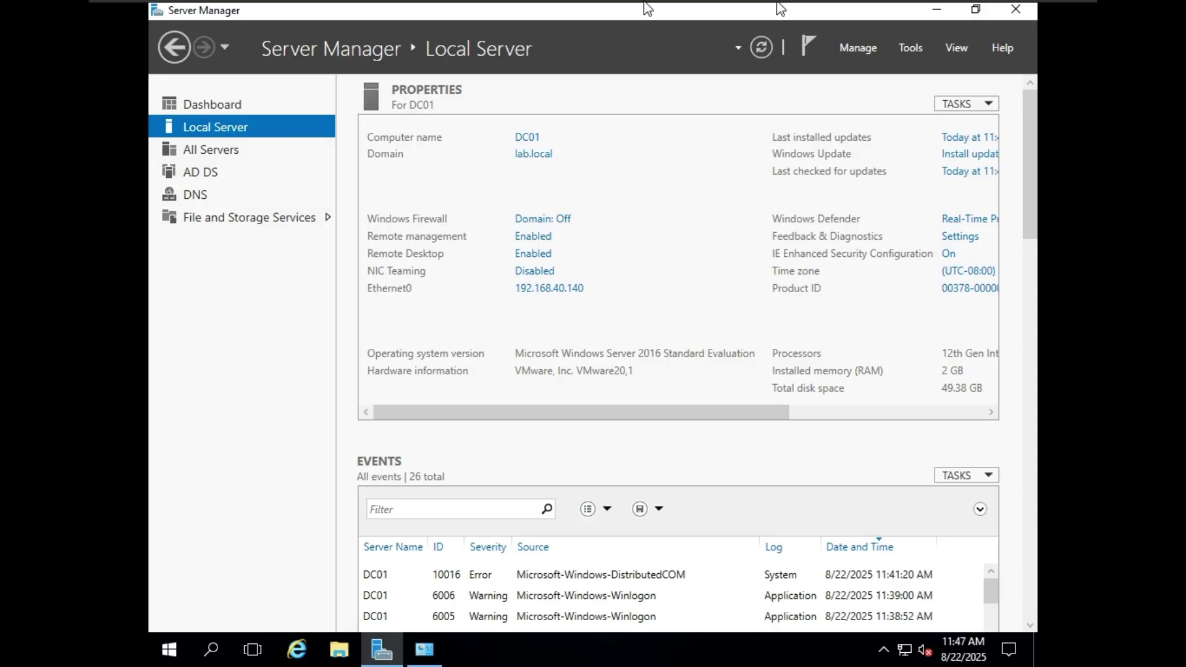
{"action": "left_click", "coordinate": [774, 18]}
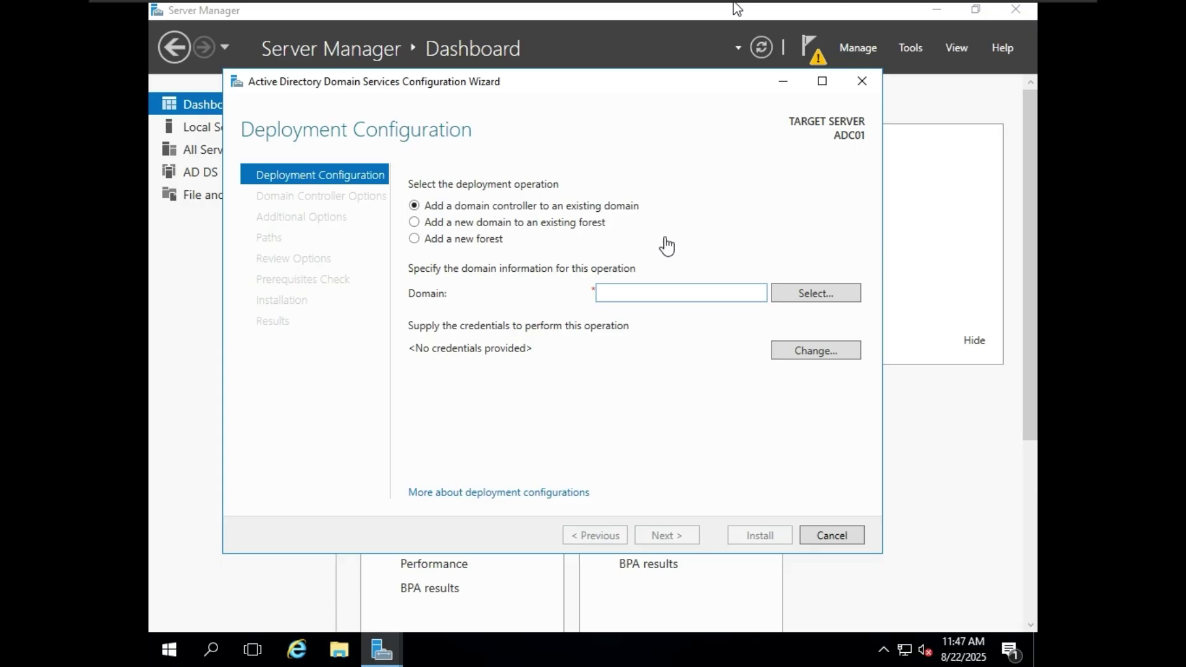
- Enter lab.local as the domain and bring up the deployment credentials prompt
{"action": "left_click", "coordinate": [648, 294]}
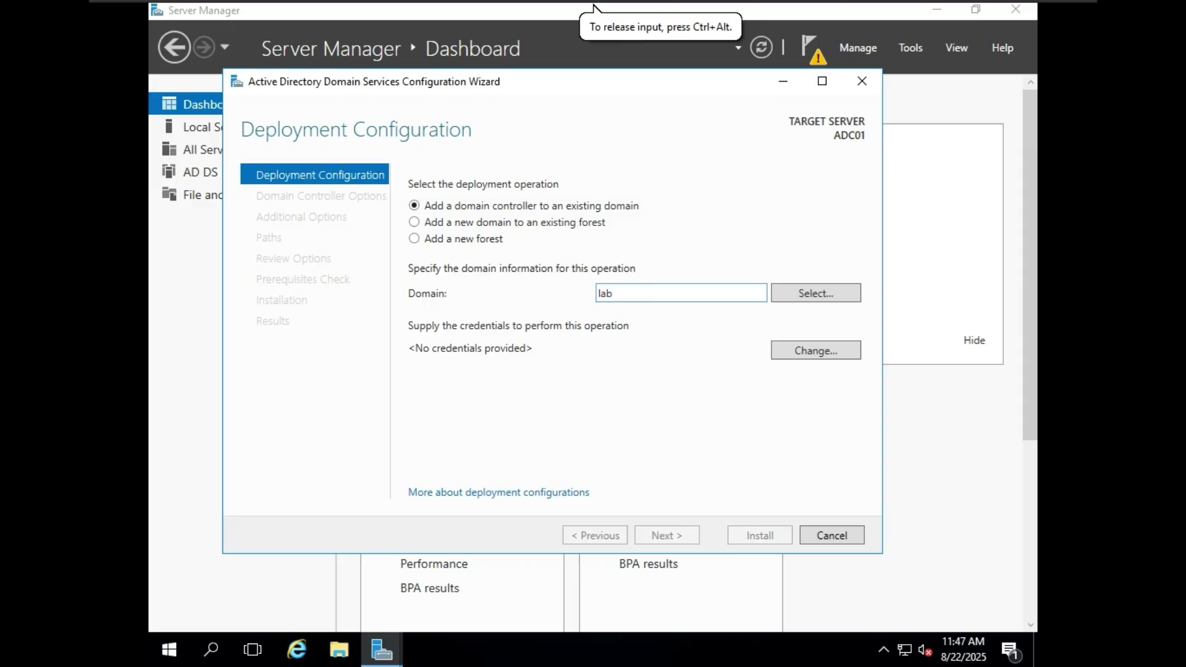
{"action": "type", "text": "lab.loca"}
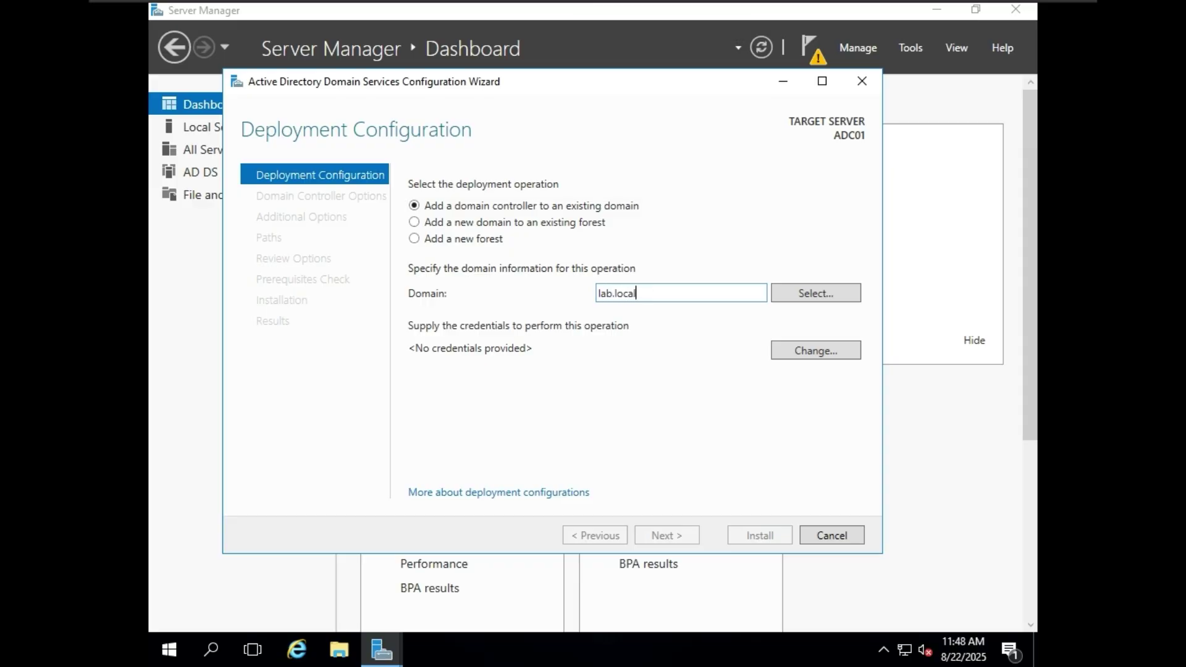
{"action": "type", "text": "l"}
{"action": "left_click", "coordinate": [799, 292]}
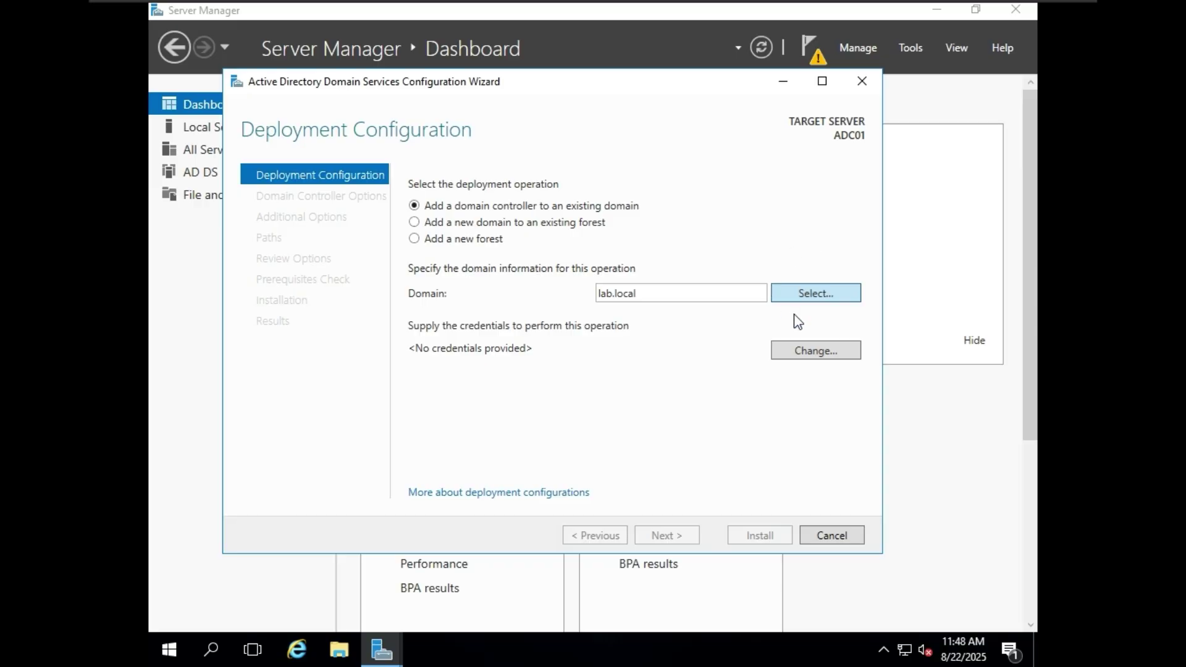
{"action": "left_click", "coordinate": [795, 294]}
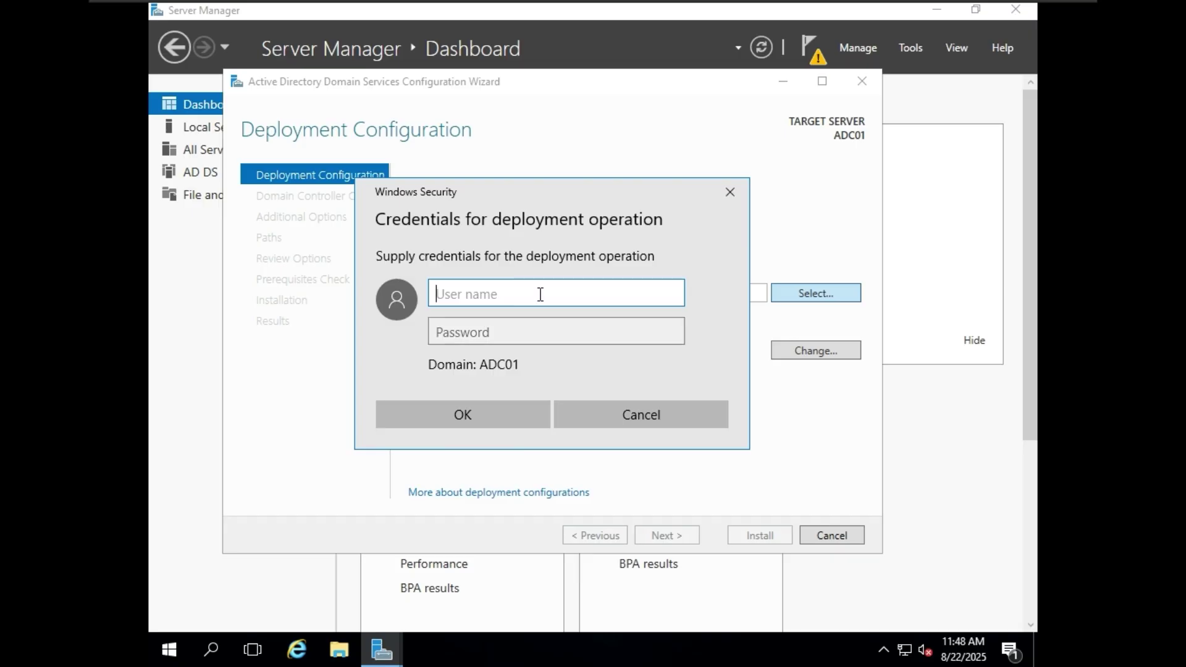
{"action": "mouse_move", "coordinate": [799, 4]}
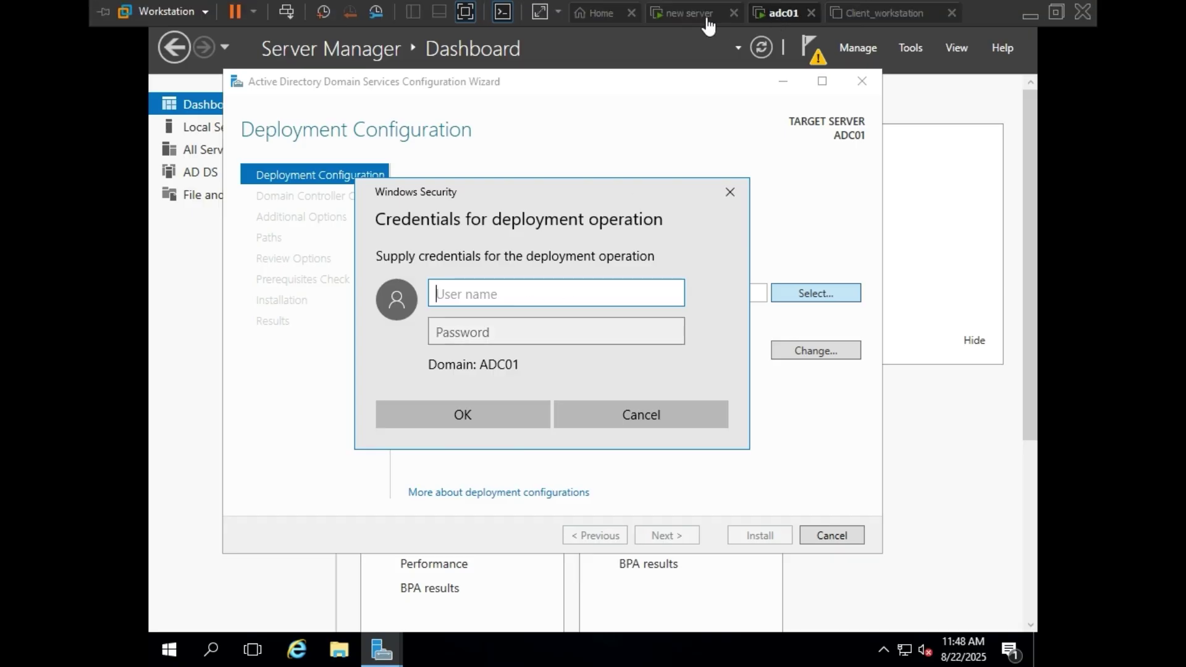
{"action": "left_click", "coordinate": [689, 5]}
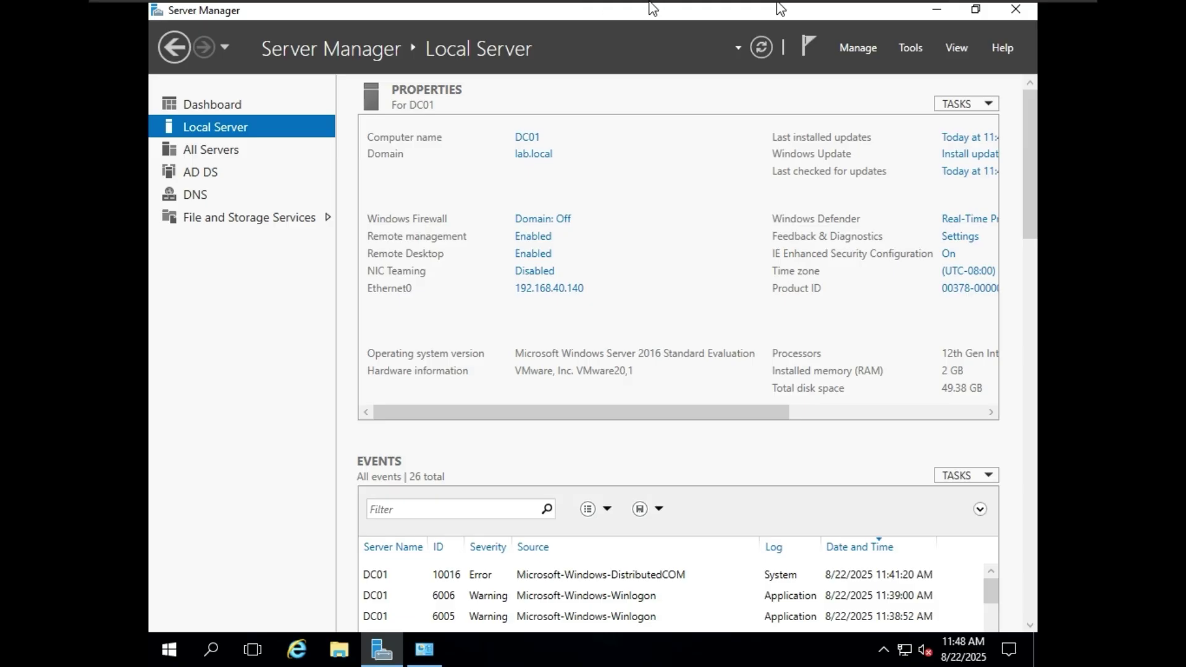
{"action": "left_click", "coordinate": [785, 8]}
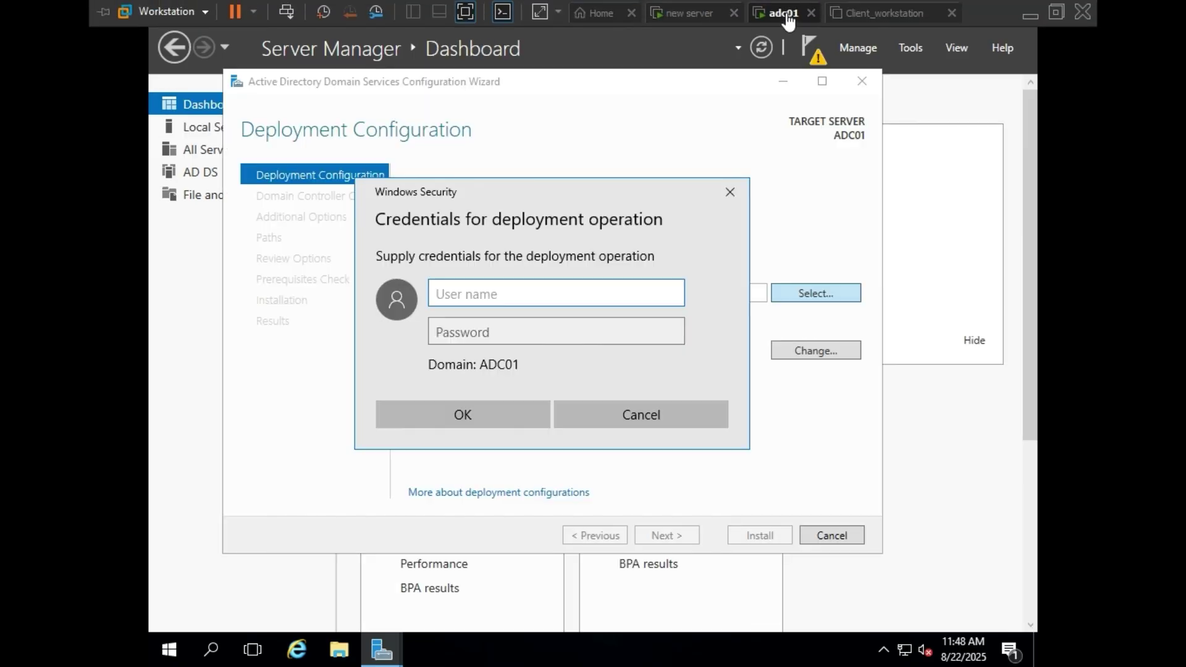
- Enter the administrator user name and password in Windows Security and confirm
{"action": "left_click", "coordinate": [472, 294]}
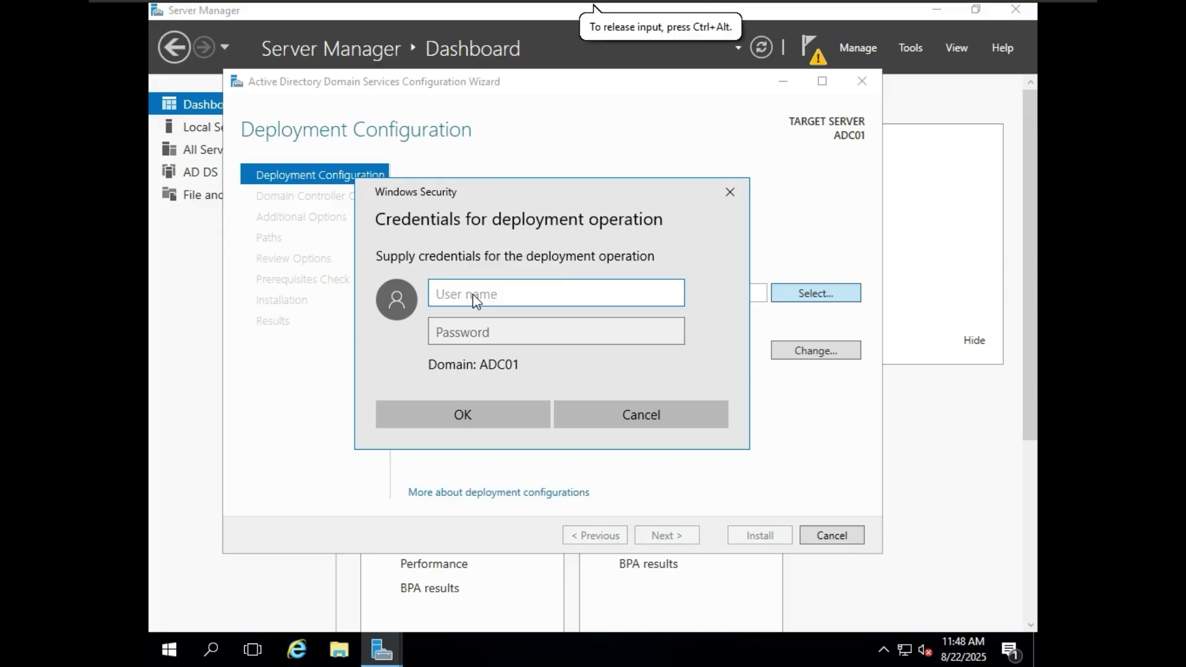
{"action": "type", "text": "administrator"}
{"action": "left_click", "coordinate": [485, 333]}
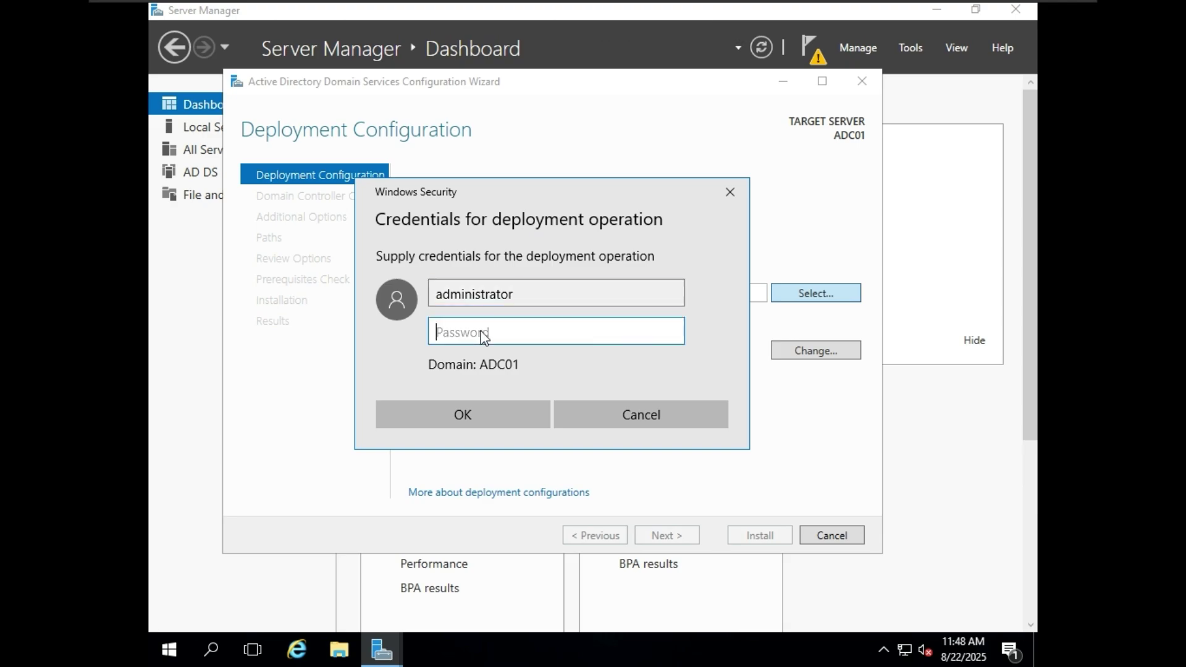
{"action": "type", "text": "P"}
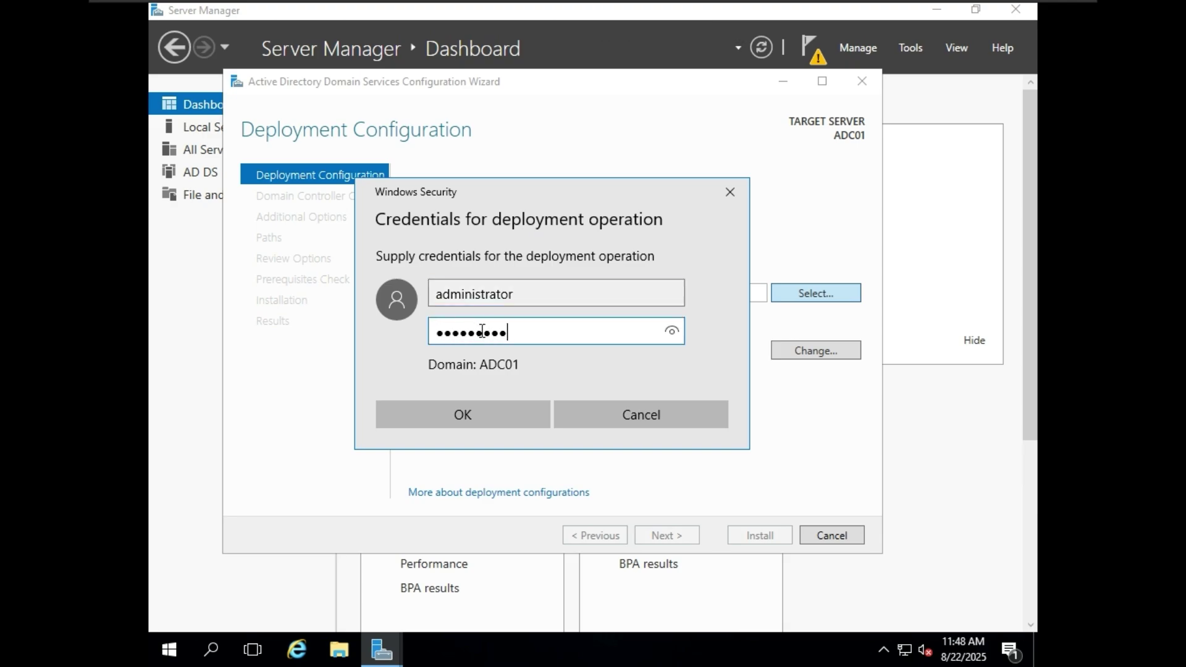
{"action": "left_click", "coordinate": [671, 332]}
{"action": "mouse_move", "coordinate": [712, 5]}
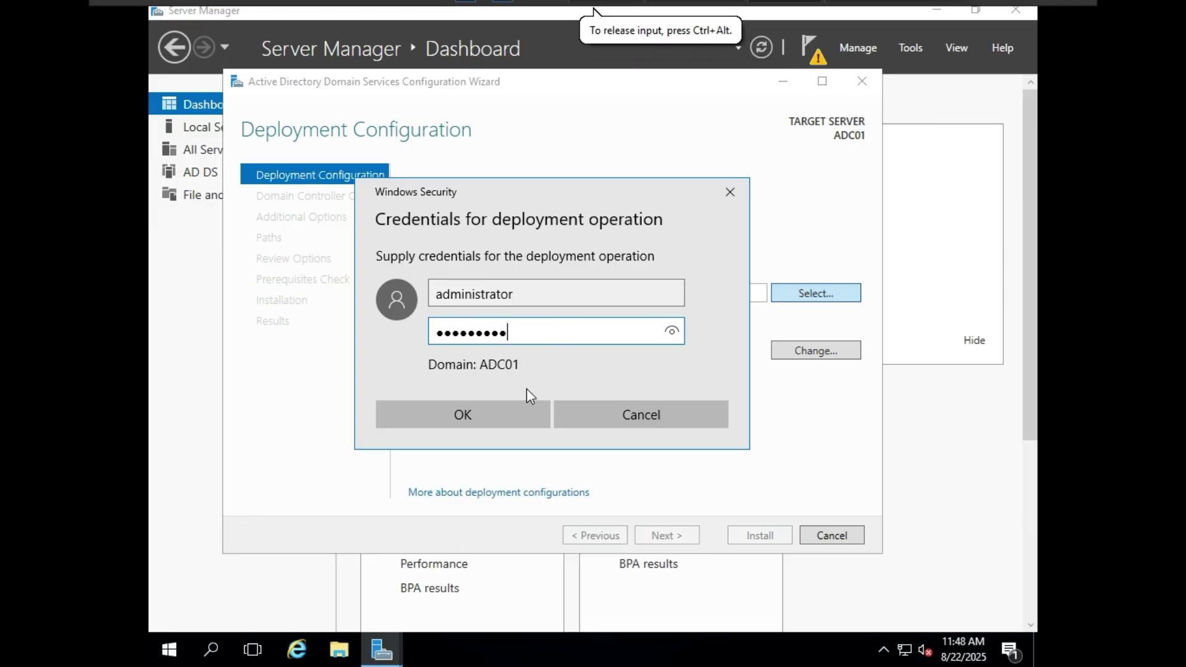
{"action": "left_click", "coordinate": [511, 425]}
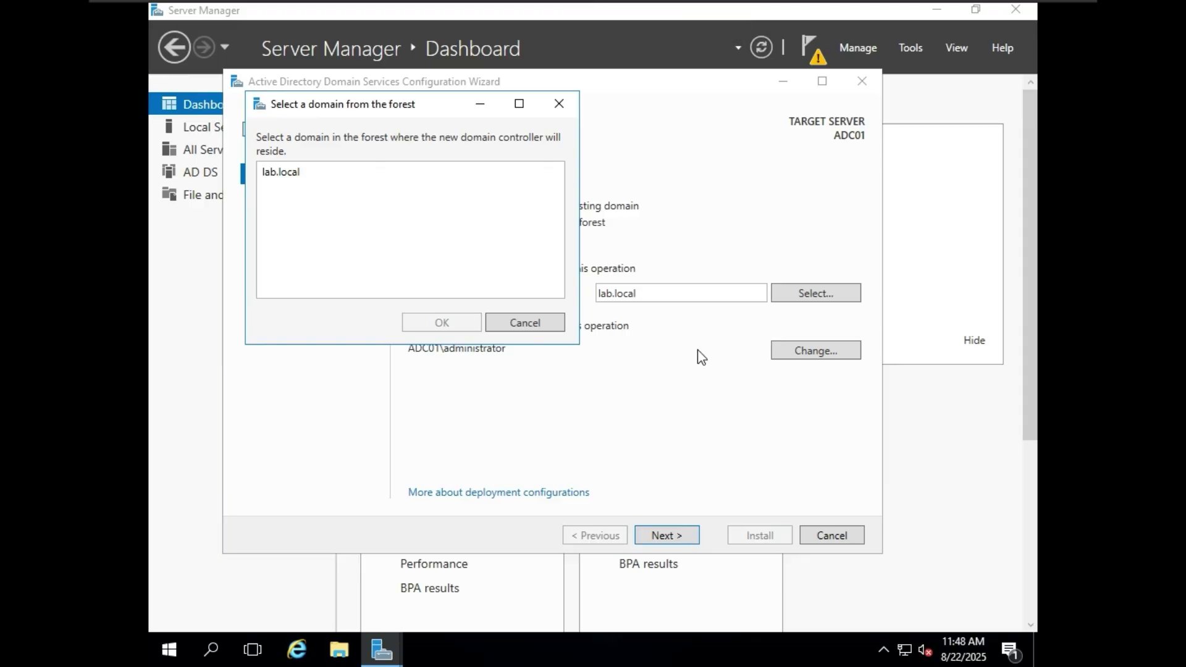
- Select lab.local from the forest's domains and confirm it as the target domain
{"action": "mouse_move", "coordinate": [721, 8]}
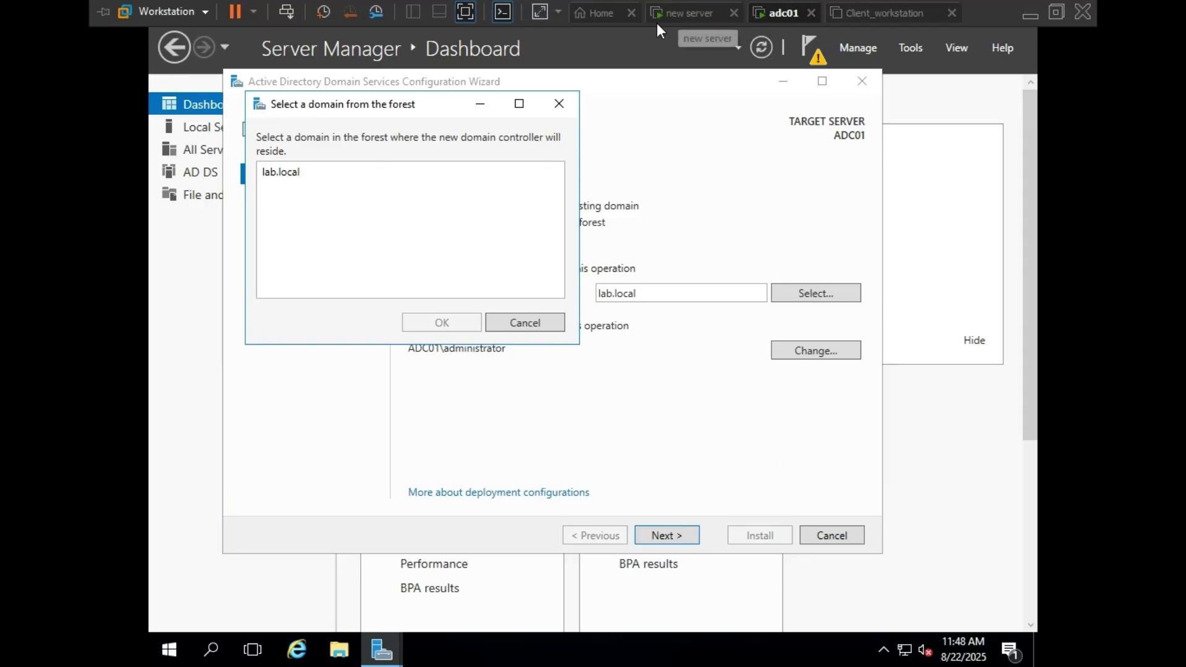
{"action": "left_click", "coordinate": [294, 179]}
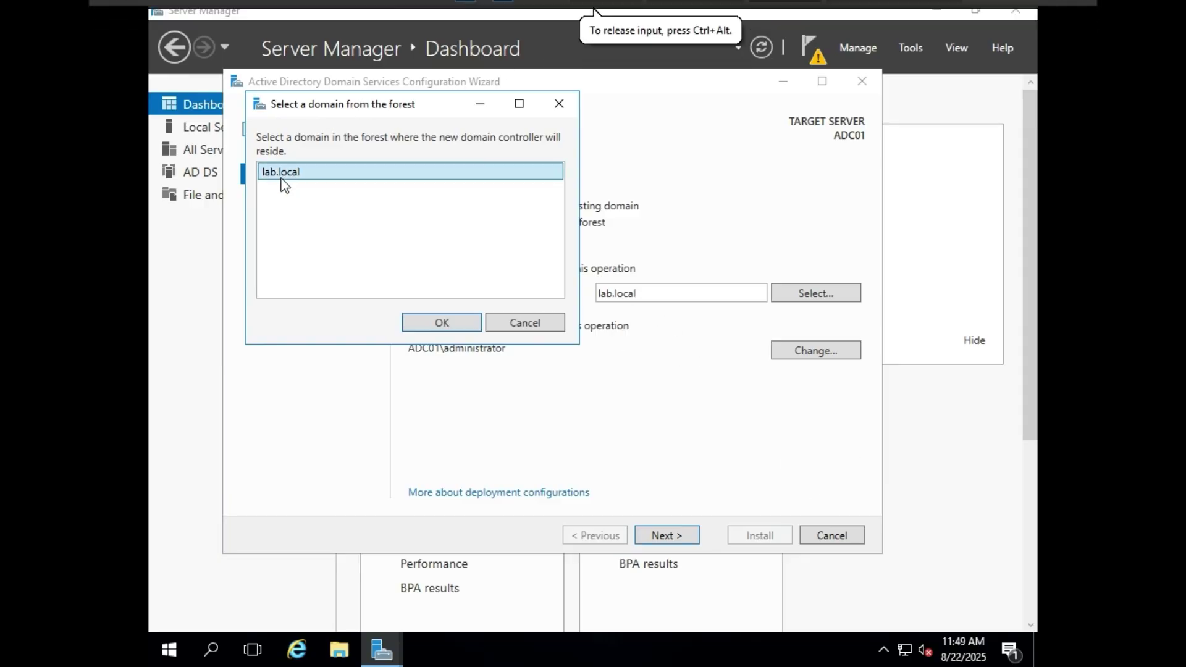
{"action": "left_click", "coordinate": [460, 326]}
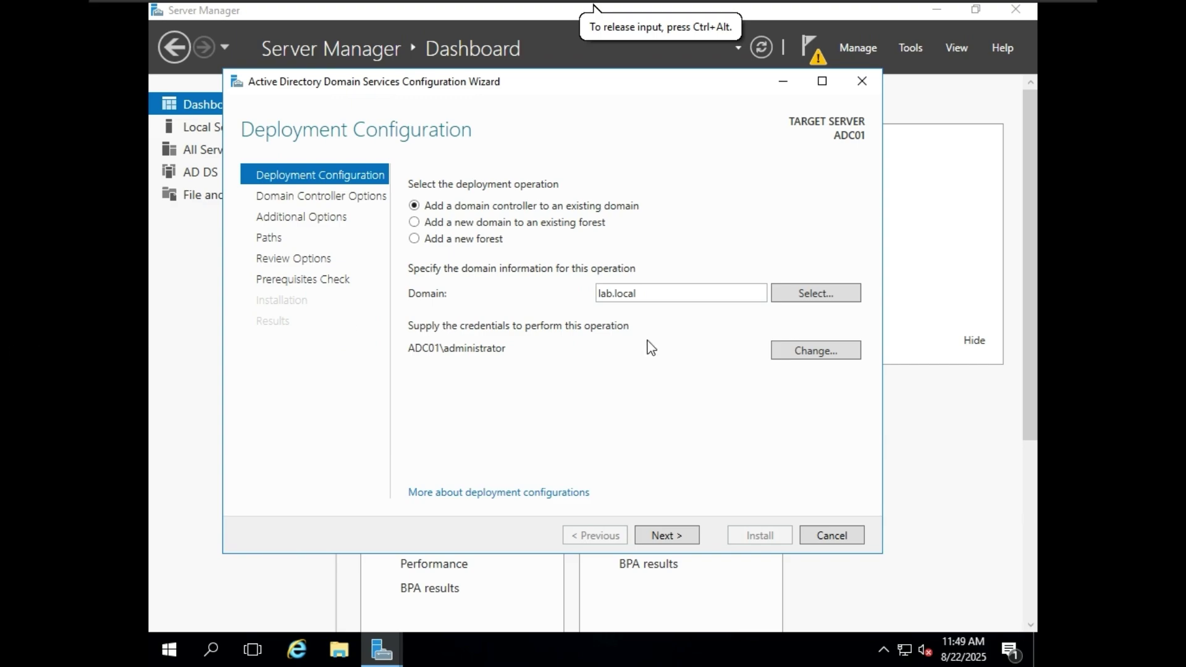
{"action": "left_click", "coordinate": [687, 532]}
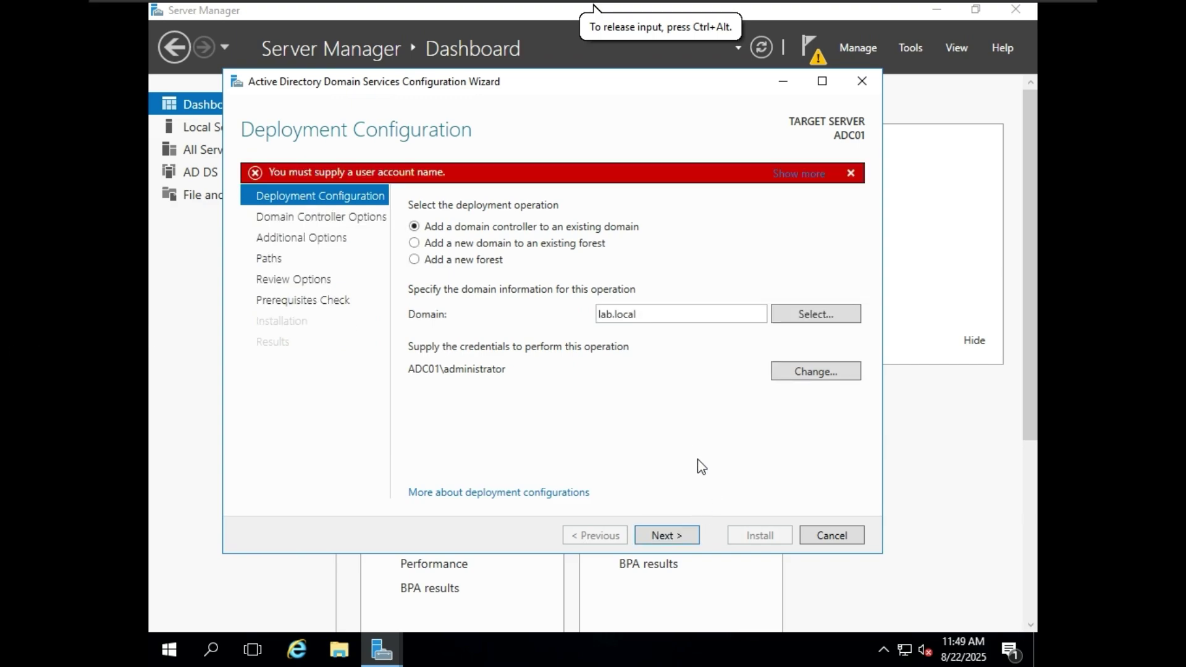
{"action": "left_click", "coordinate": [796, 370]}
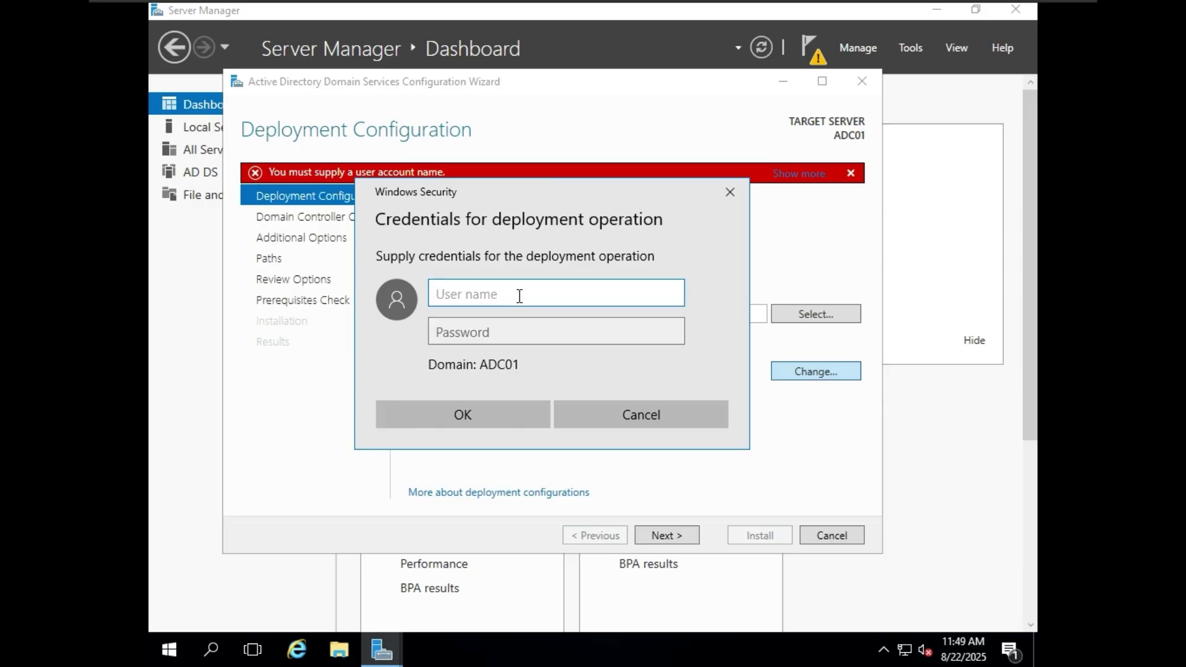
{"action": "type", "text": "administrator@"}
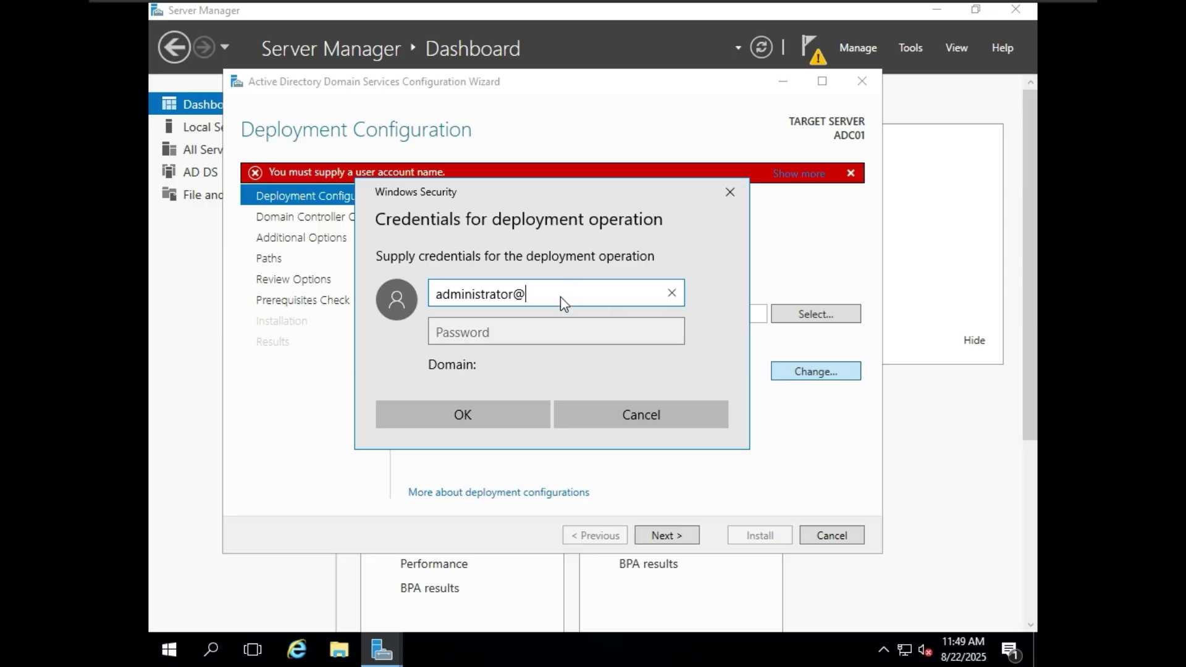
{"action": "type", "text": "lab.local"}
{"action": "left_click", "coordinate": [569, 326]}
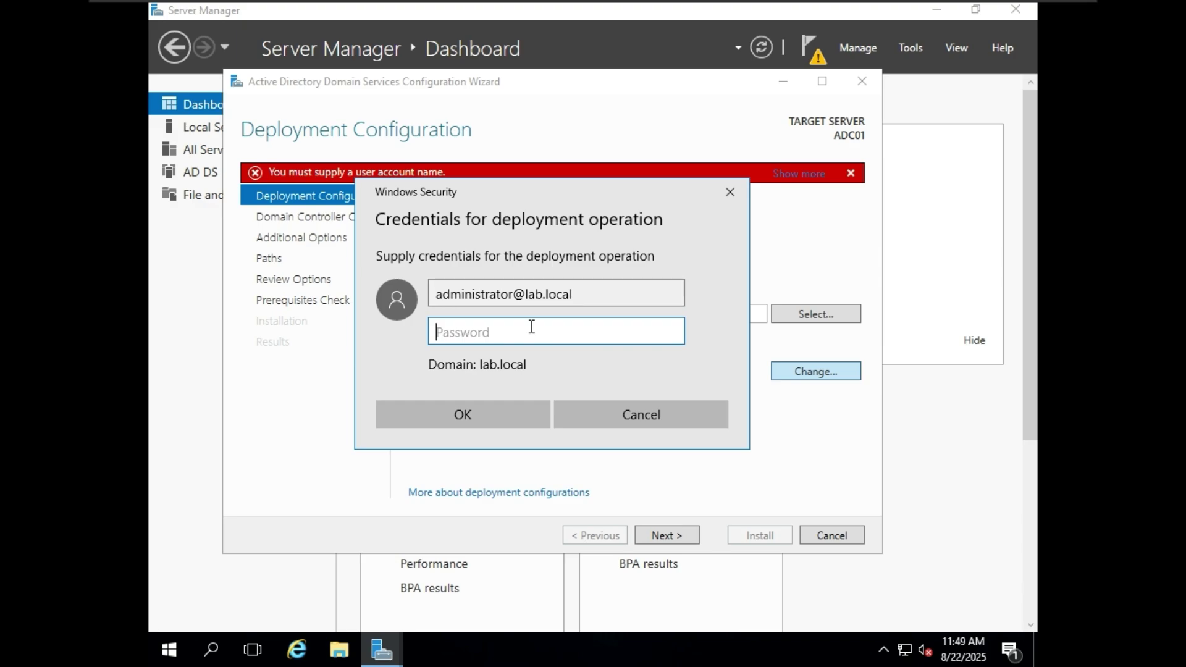
{"action": "type", "text": "P"}
{"action": "key", "text": "BackSpace"}
{"action": "type", "text": "P@ssw0rd!"}
{"action": "left_click", "coordinate": [672, 331]}
{"action": "left_click", "coordinate": [515, 410]}
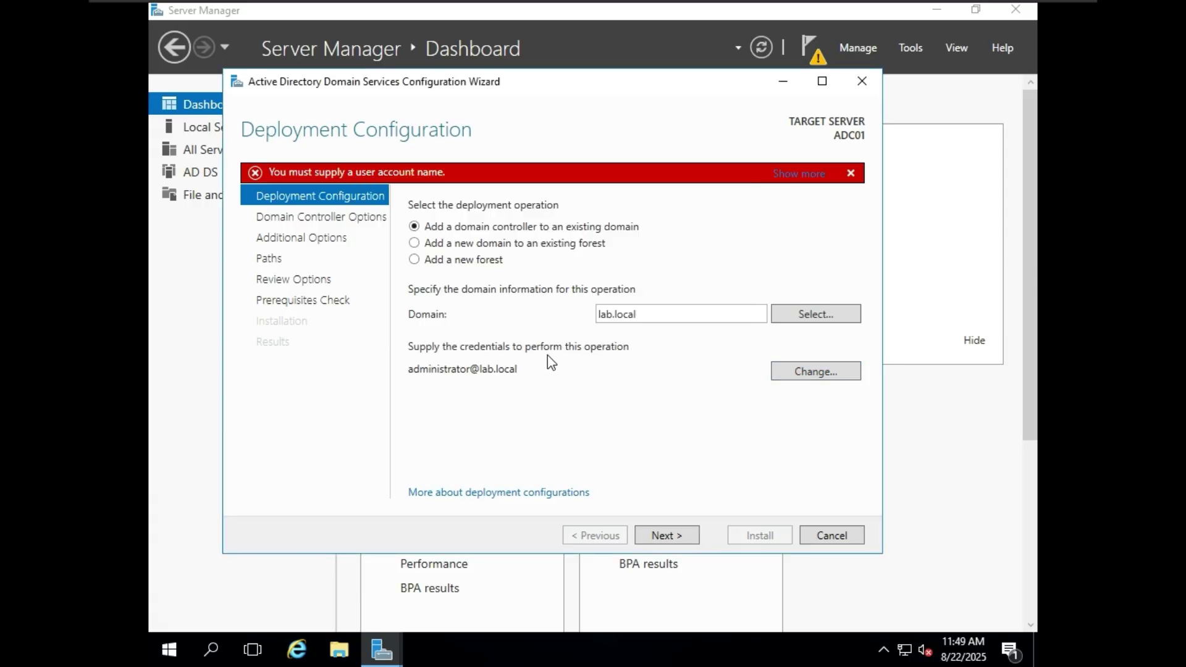
{"action": "left_click", "coordinate": [688, 535]}
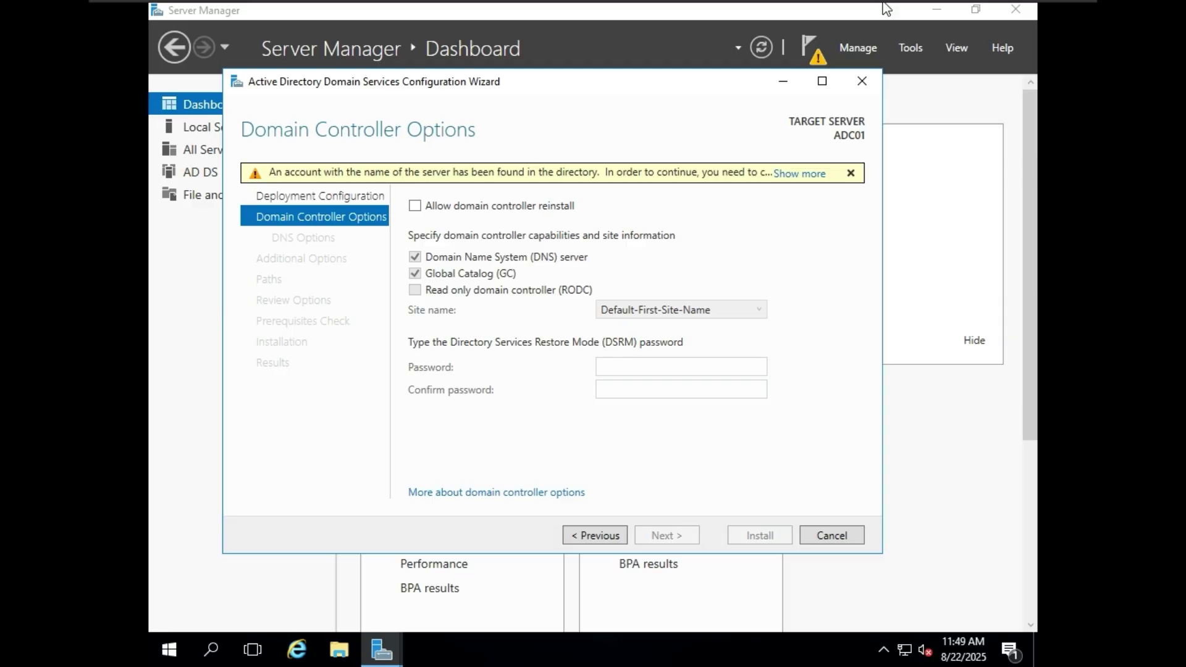
- Tick Allow domain controller reinstall, enter and confirm the DSRM password, and continue
{"action": "mouse_move", "coordinate": [859, 7]}
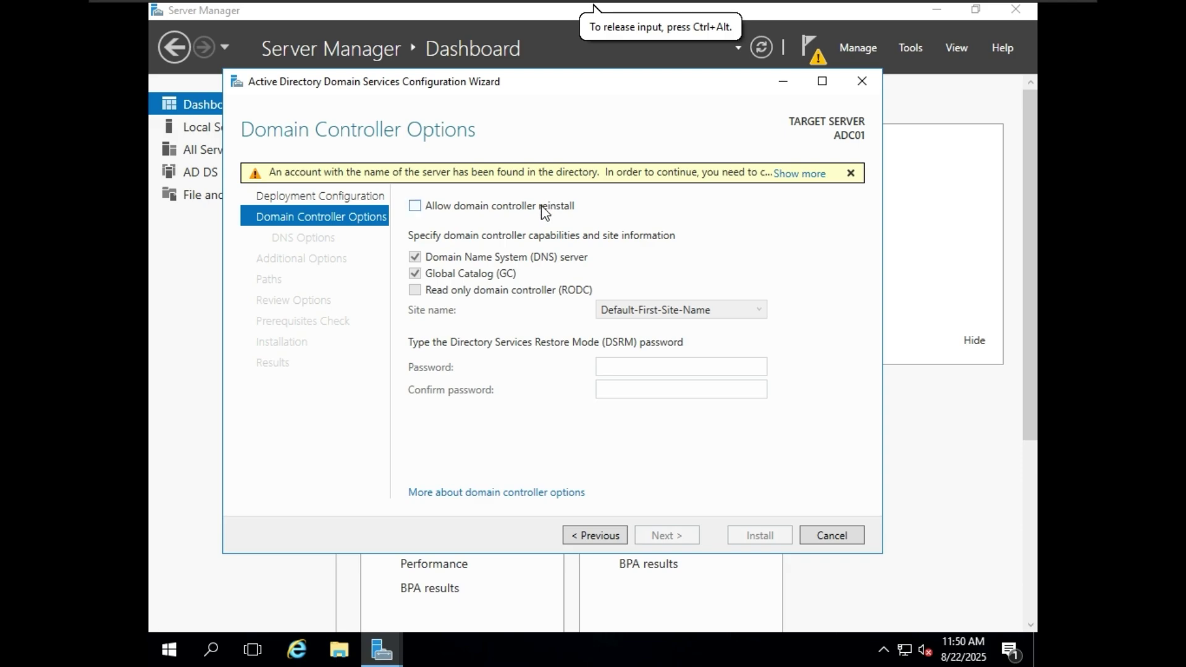
{"action": "left_click", "coordinate": [588, 195]}
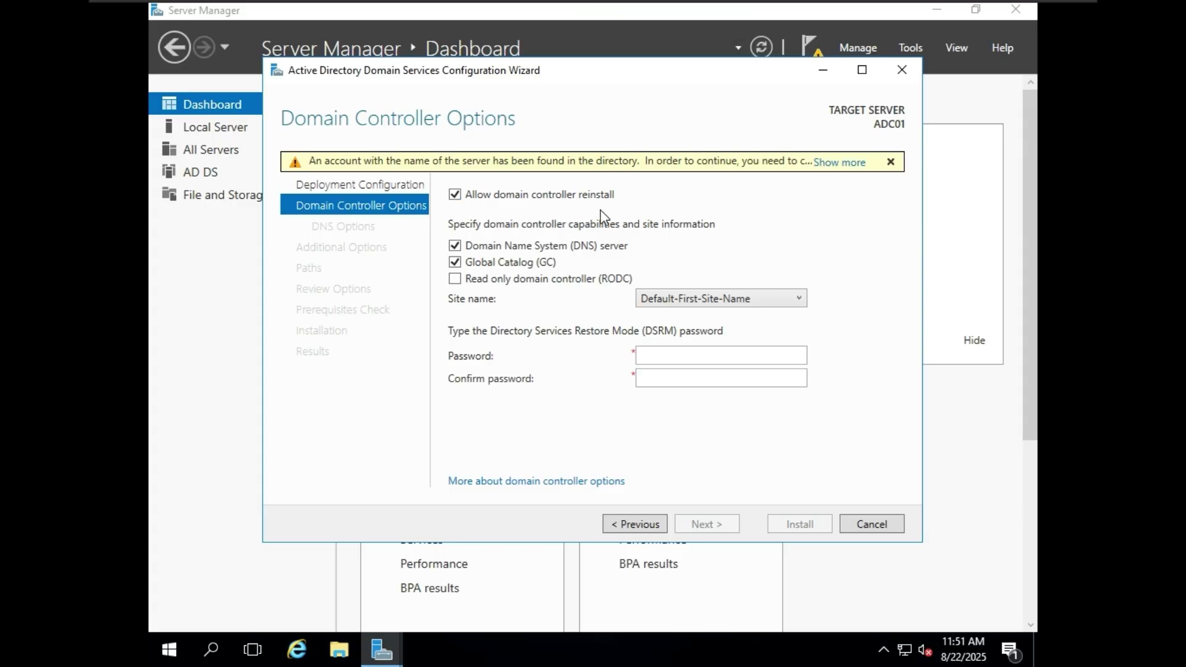
{"action": "left_click", "coordinate": [654, 355]}
{"action": "type", "text": "*****"}
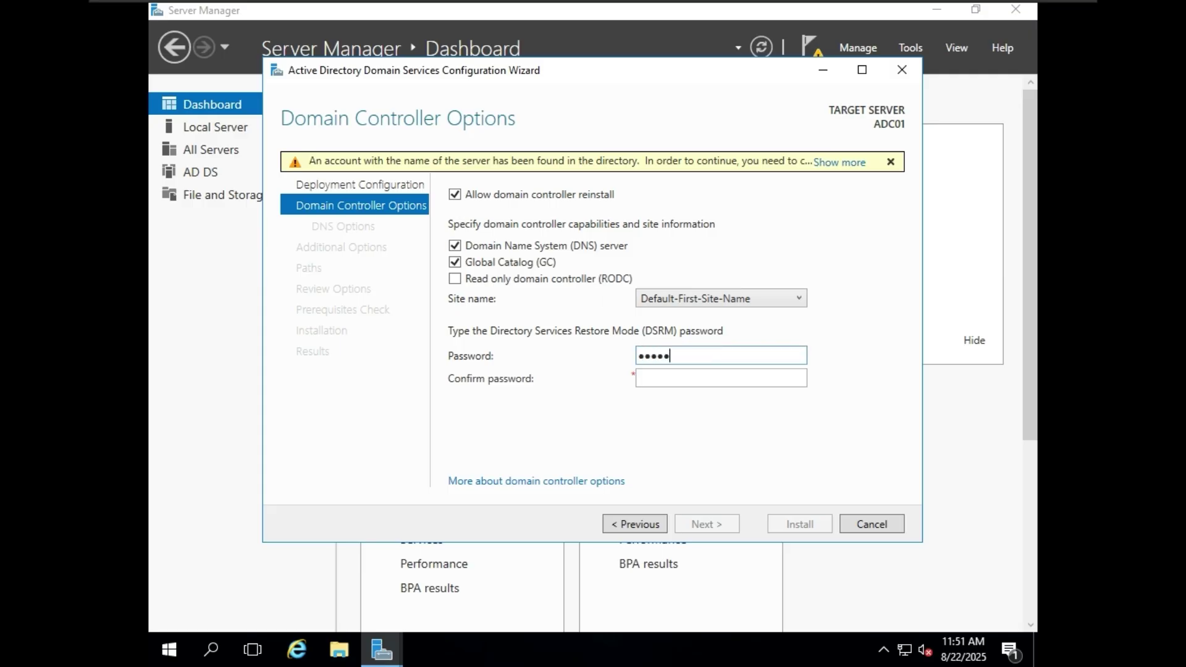
{"action": "type", "text": "***"}
{"action": "left_click", "coordinate": [741, 380]}
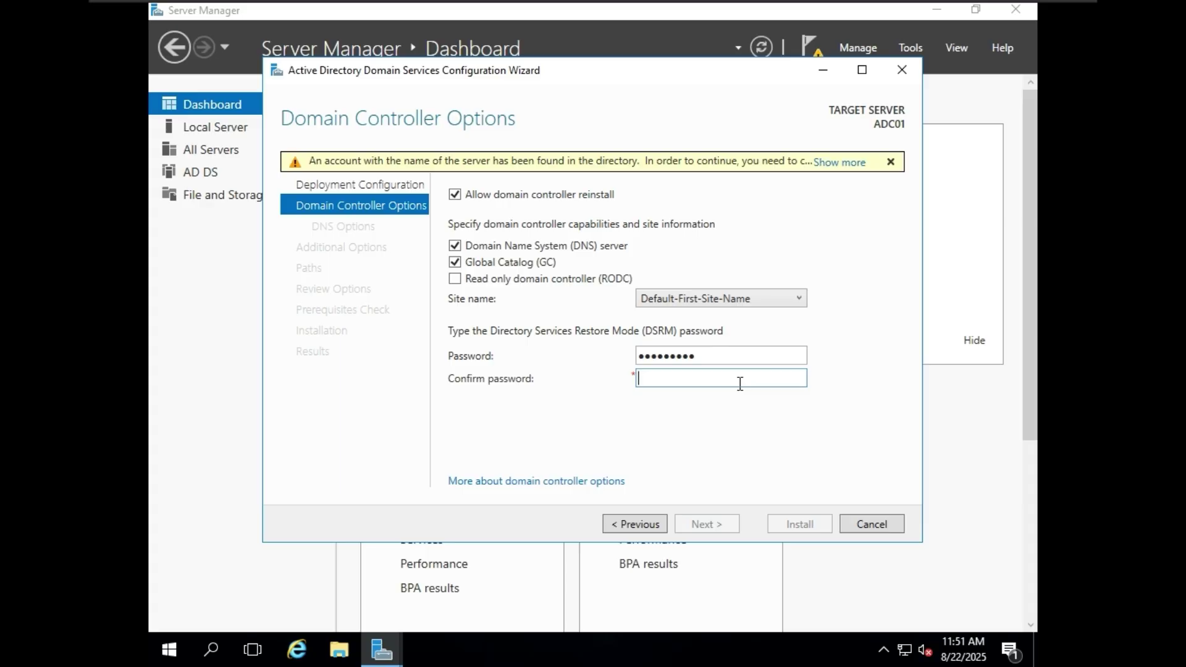
{"action": "type", "text": "**********"}
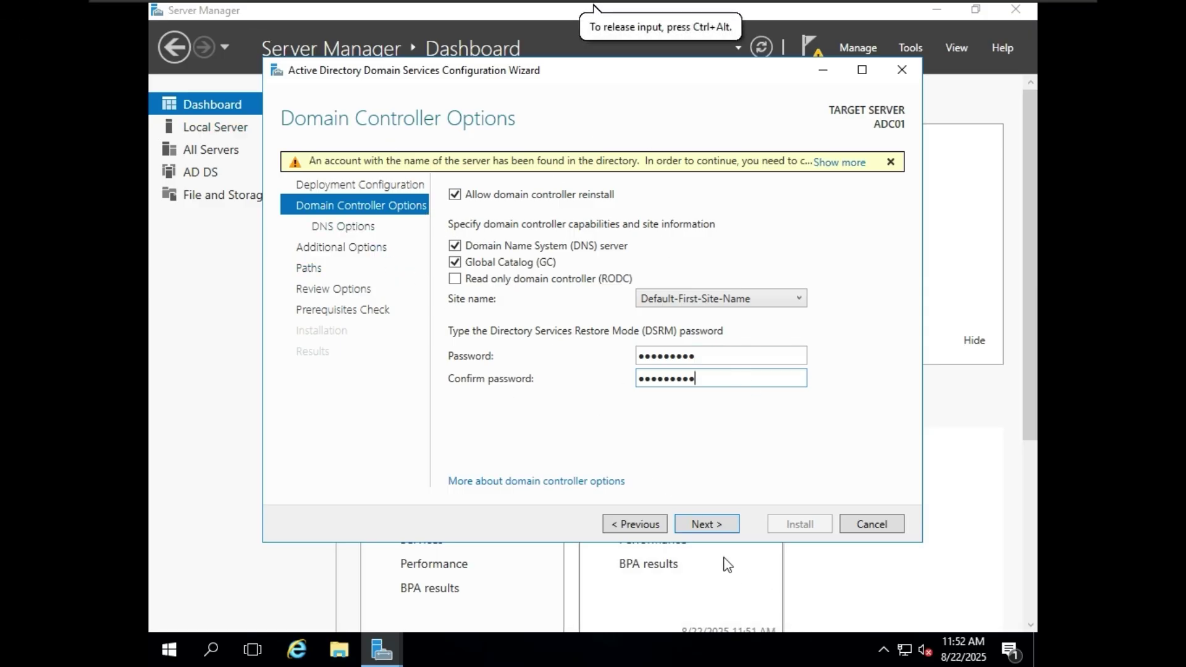
{"action": "left_click", "coordinate": [706, 524]}
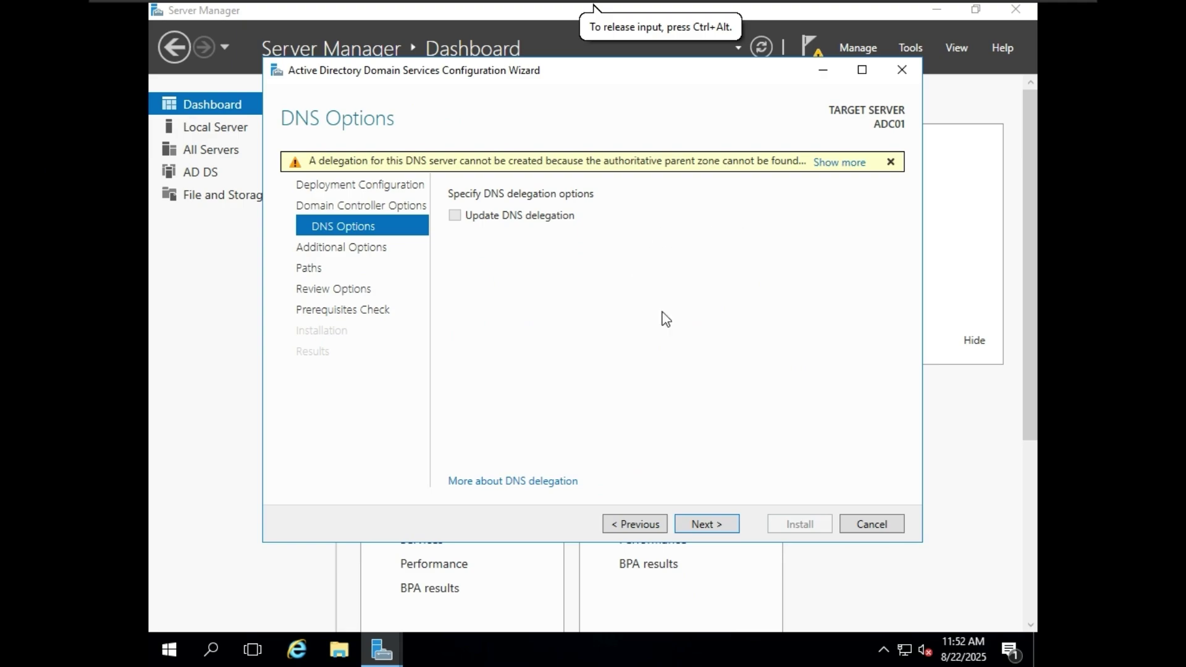
- Choose DC01.lab.local as the replication source, keep default paths, and reach the prerequisites check
{"action": "left_click", "coordinate": [731, 522]}
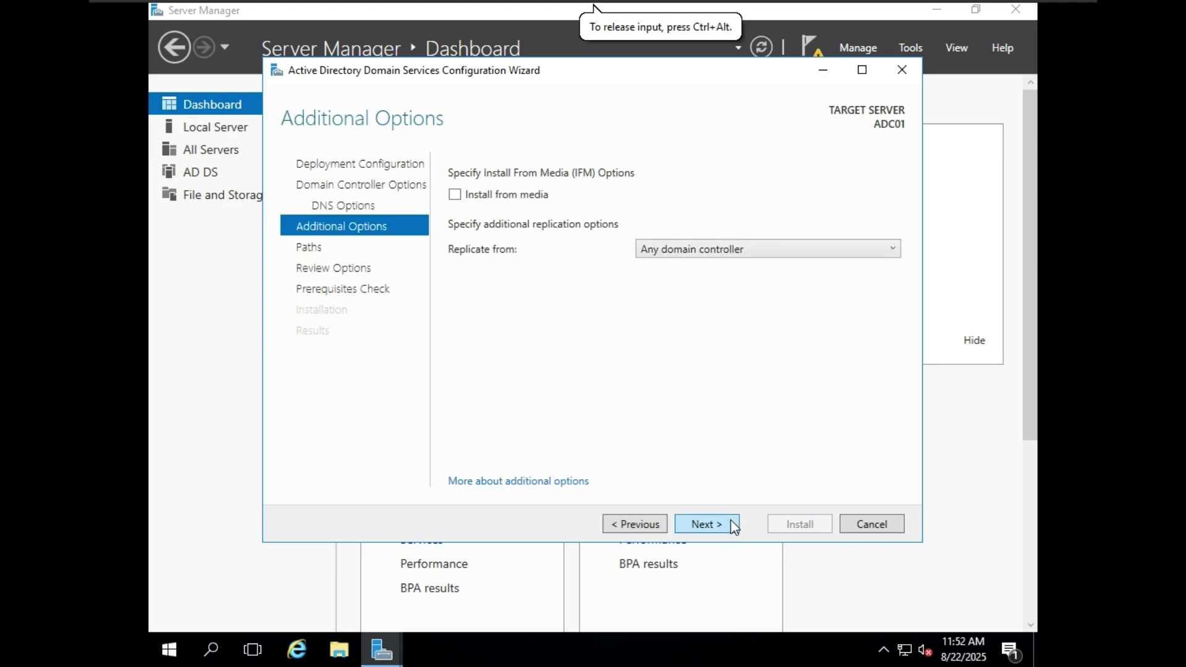
{"action": "left_click", "coordinate": [733, 250]}
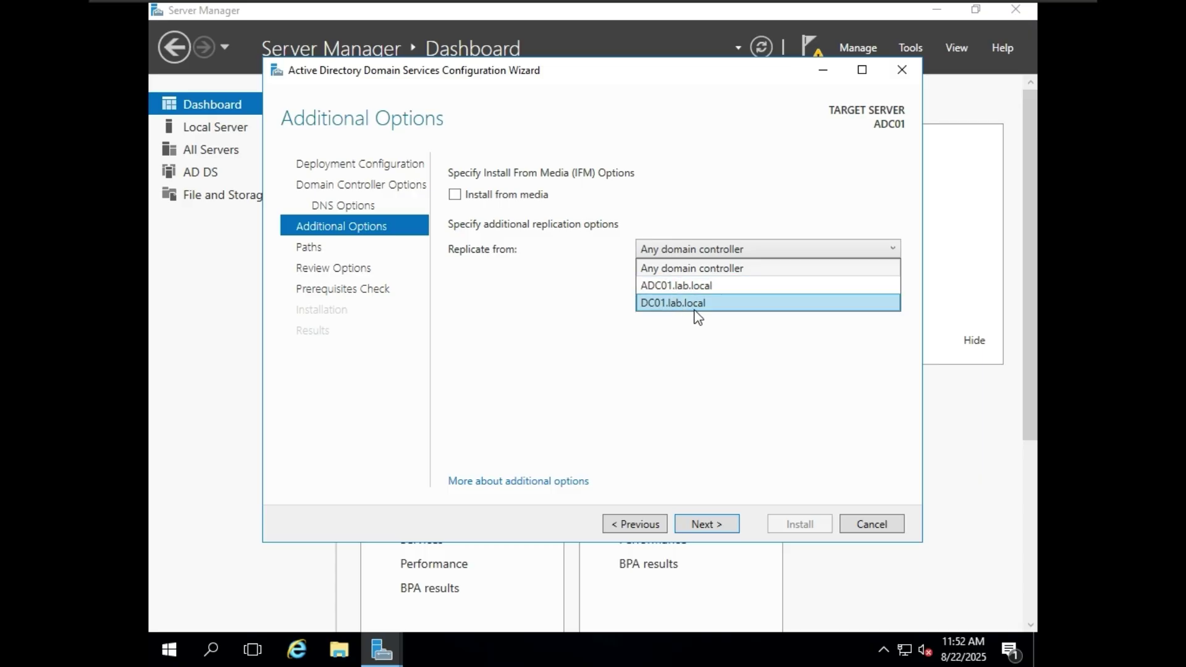
{"action": "left_click", "coordinate": [696, 305]}
{"action": "left_click", "coordinate": [708, 525]}
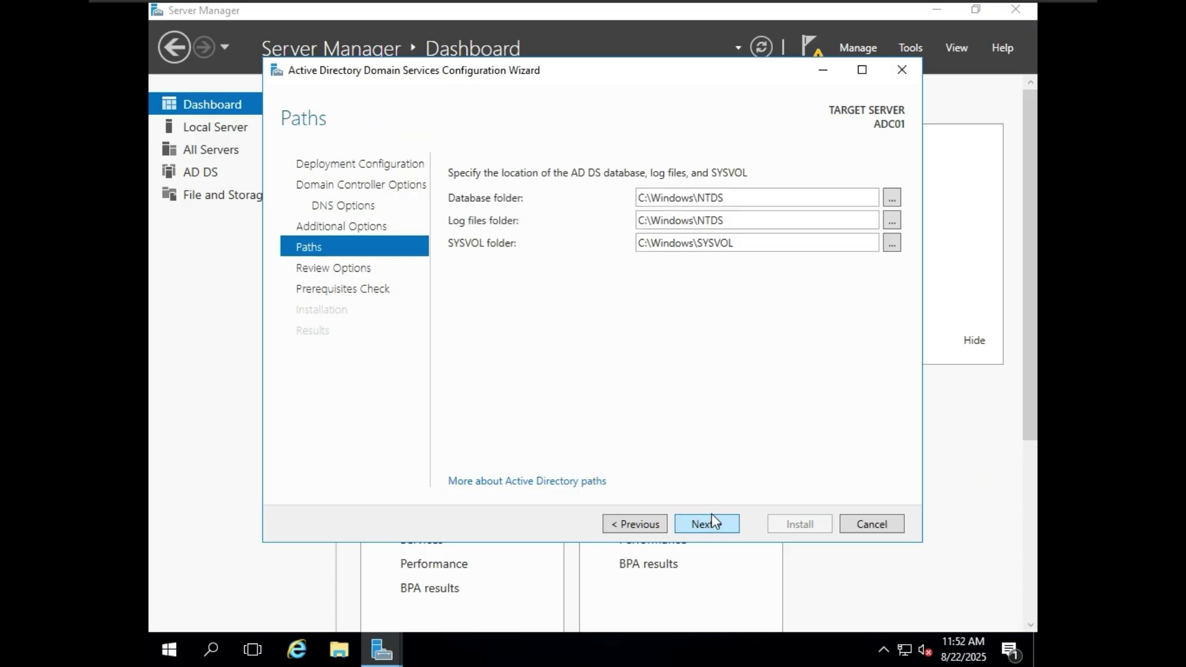
{"action": "left_click", "coordinate": [734, 527]}
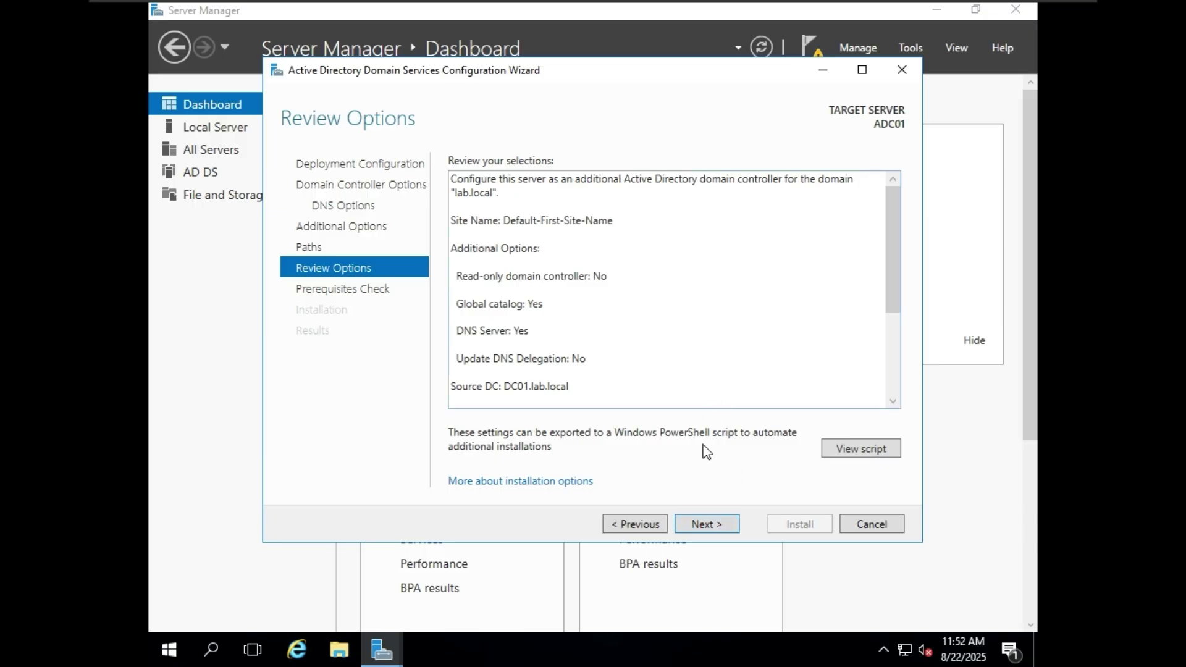
{"action": "left_click", "coordinate": [728, 523]}
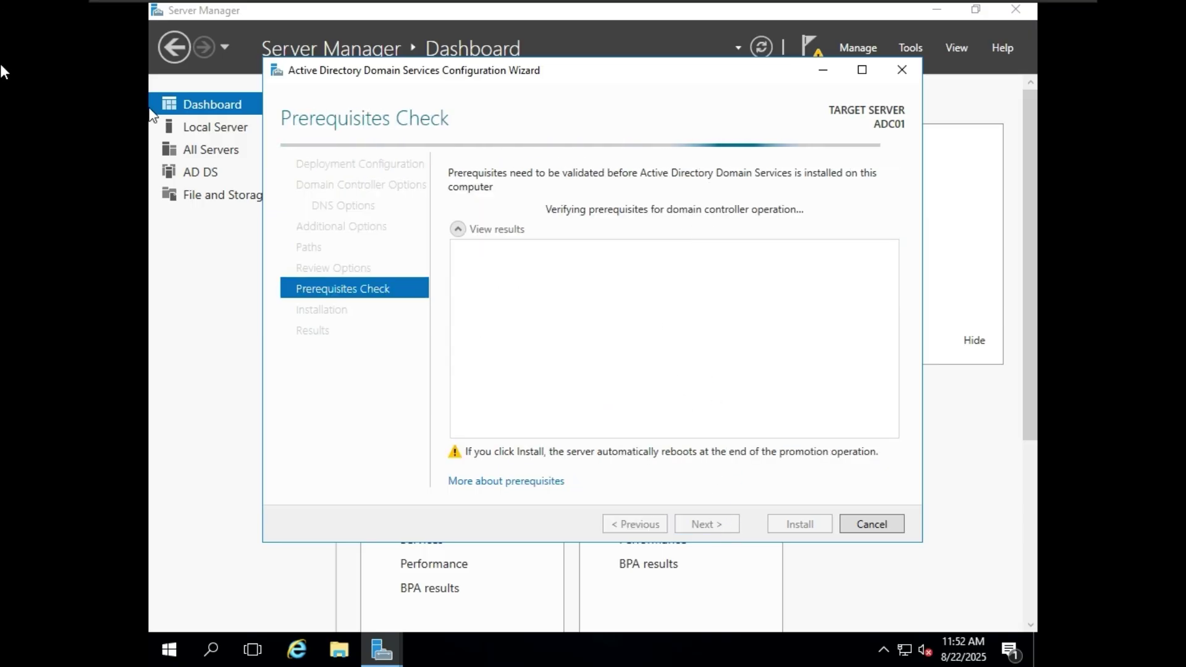
- Review the passed prerequisite results and start installing the additional domain controller
{"action": "scroll", "coordinate": [813, 413], "scroll_direction": "down", "scroll_amount": 2}
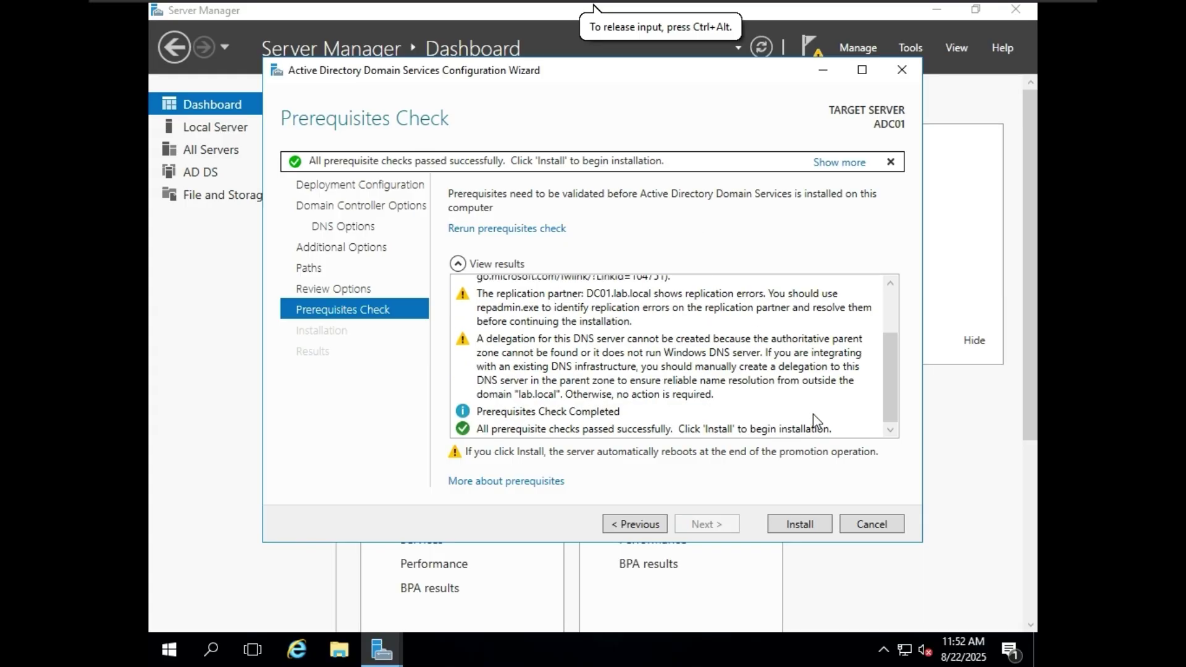
{"action": "left_click", "coordinate": [791, 525]}
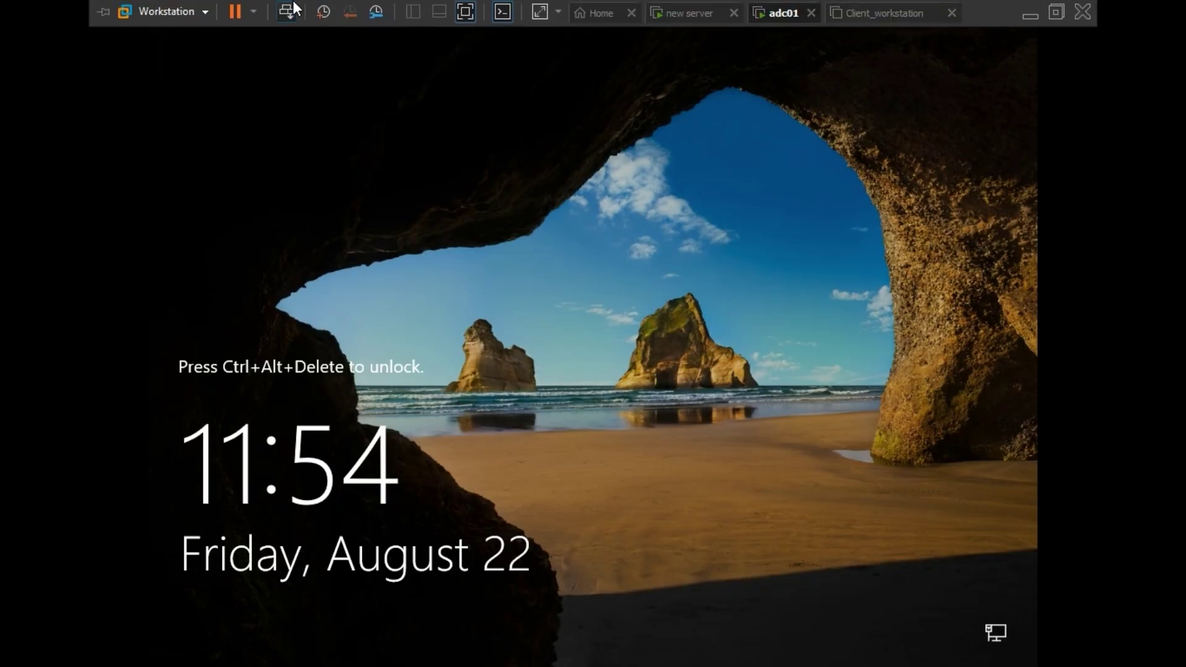
- Unlock DC01 and sign in as the domain administrator with the administrator password
{"action": "left_click", "coordinate": [294, 11]}
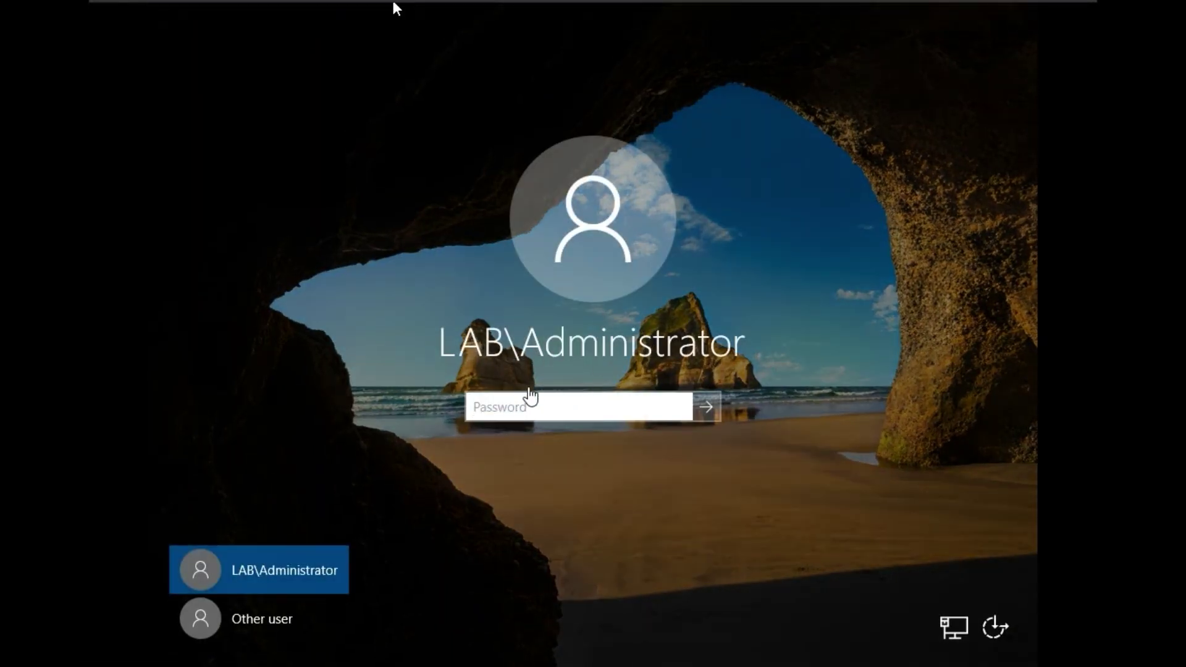
{"action": "left_click", "coordinate": [529, 409]}
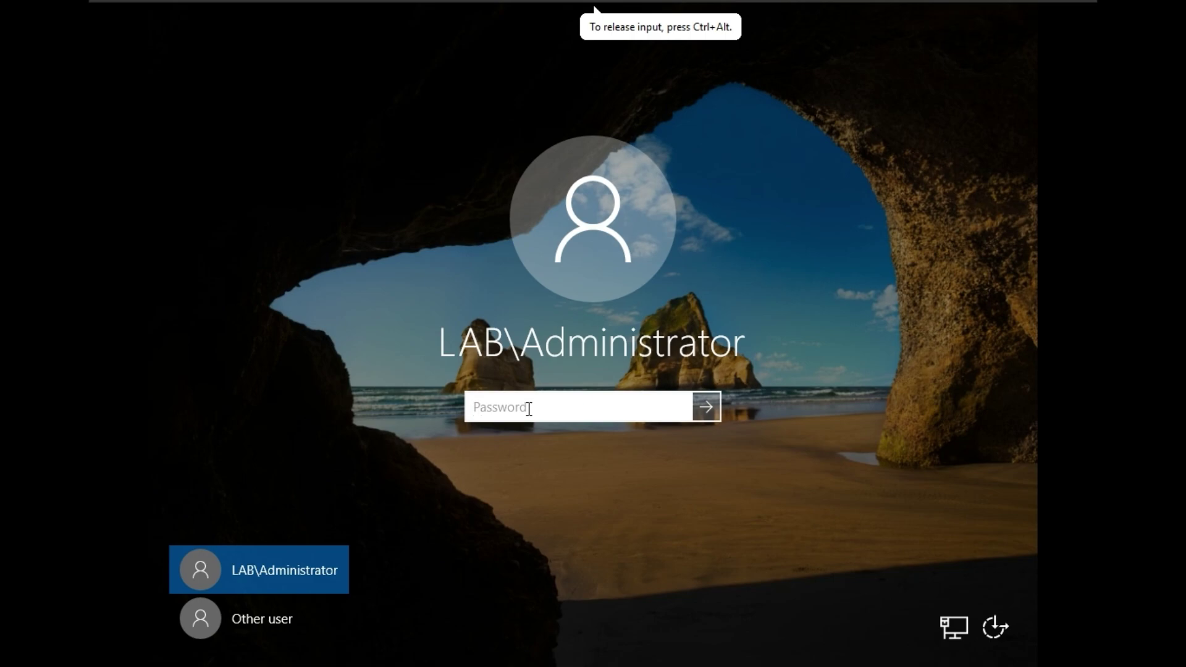
{"action": "type", "text": "Pa$$w0rd12"}
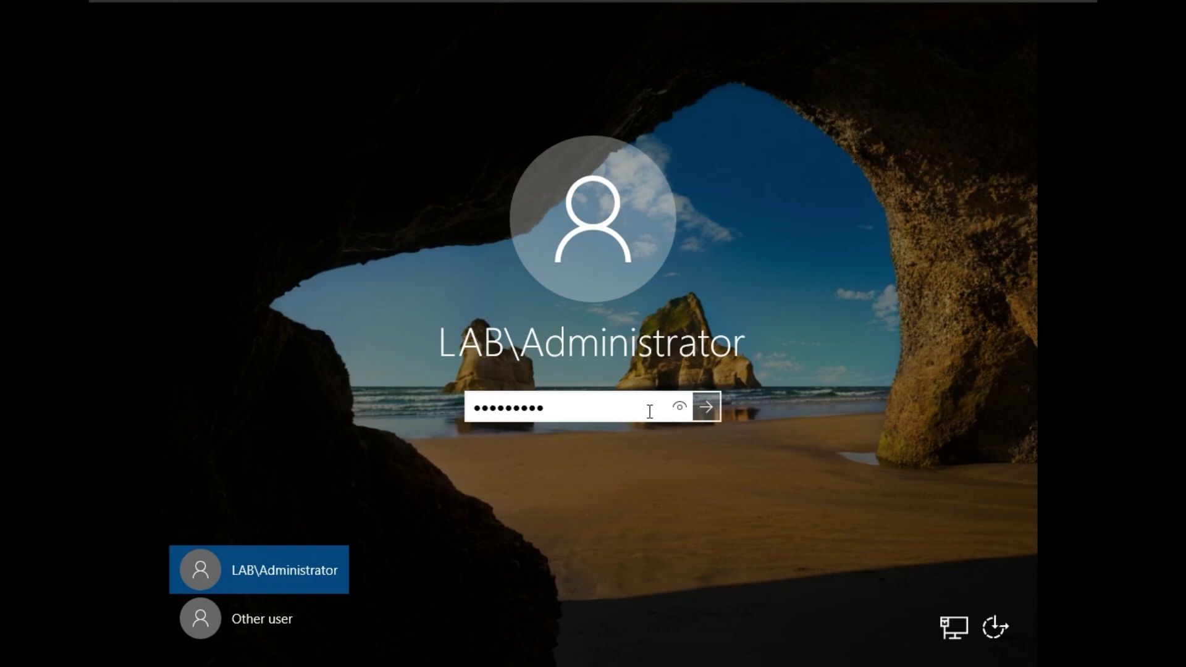
{"action": "left_click", "coordinate": [681, 410]}
{"action": "left_click", "coordinate": [713, 410]}
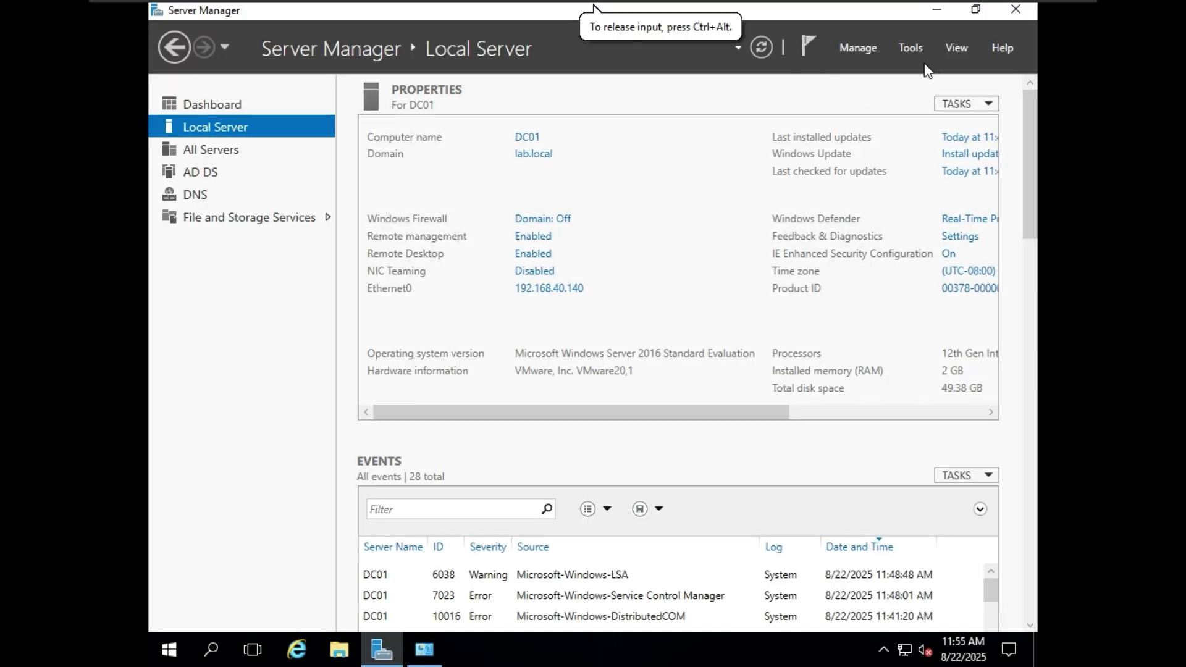
- Open DNS Manager on DC01 and expand DC01's Forward Lookup Zones
{"action": "left_click", "coordinate": [910, 48]}
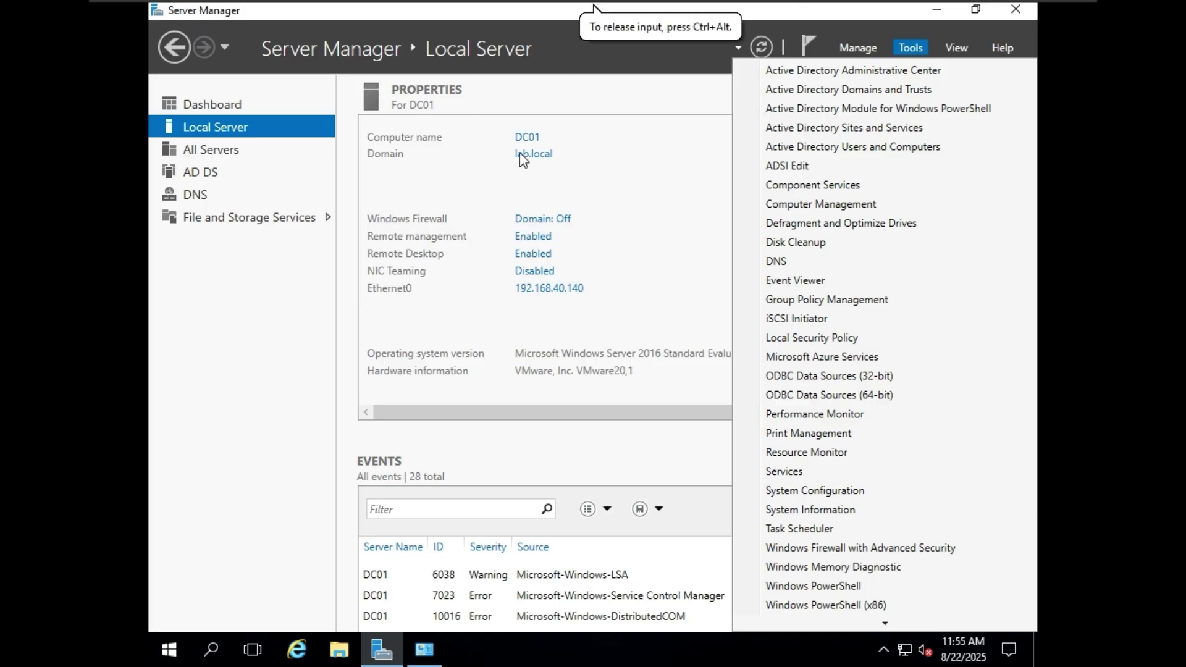
{"action": "left_click", "coordinate": [775, 261]}
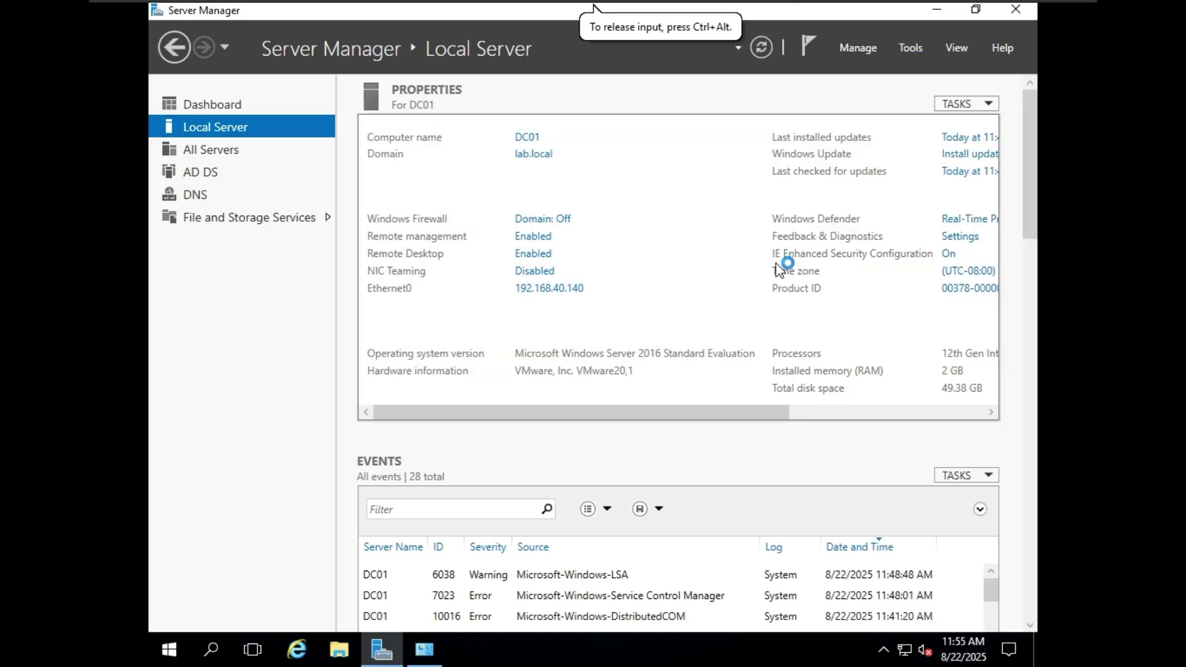
{"action": "double_click", "coordinate": [241, 139]}
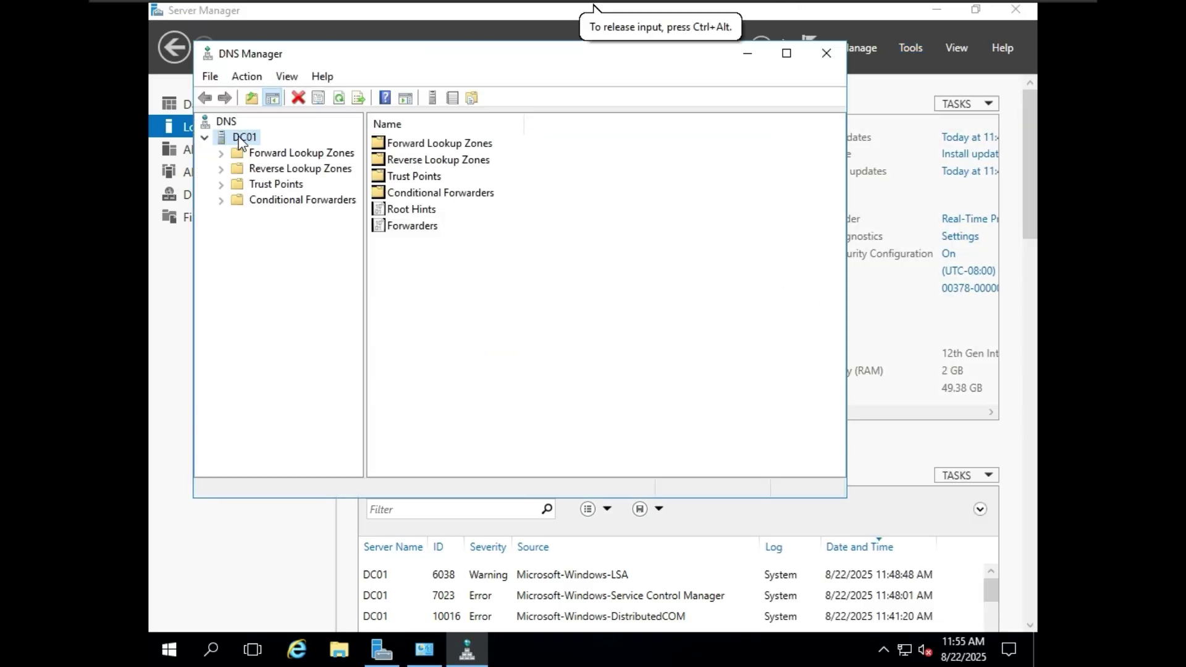
{"action": "double_click", "coordinate": [284, 153]}
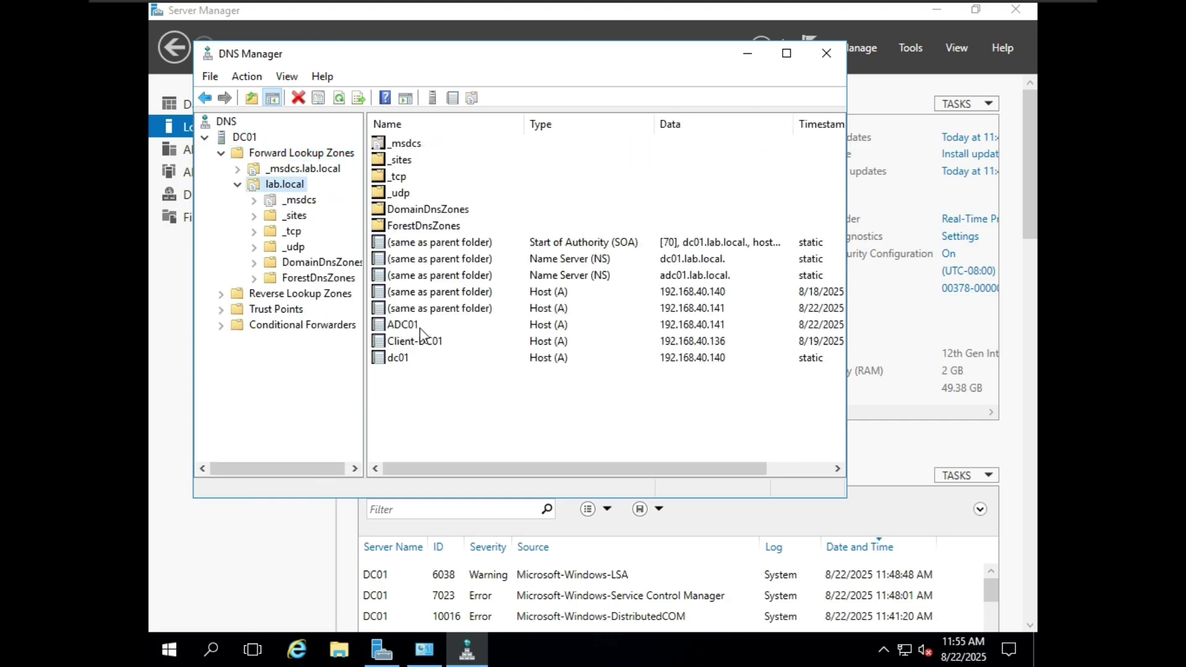
- Check the lab.local ADC01 host record at 192.168.40.141, then minimize DNS Manager
{"action": "left_click", "coordinate": [551, 365]}
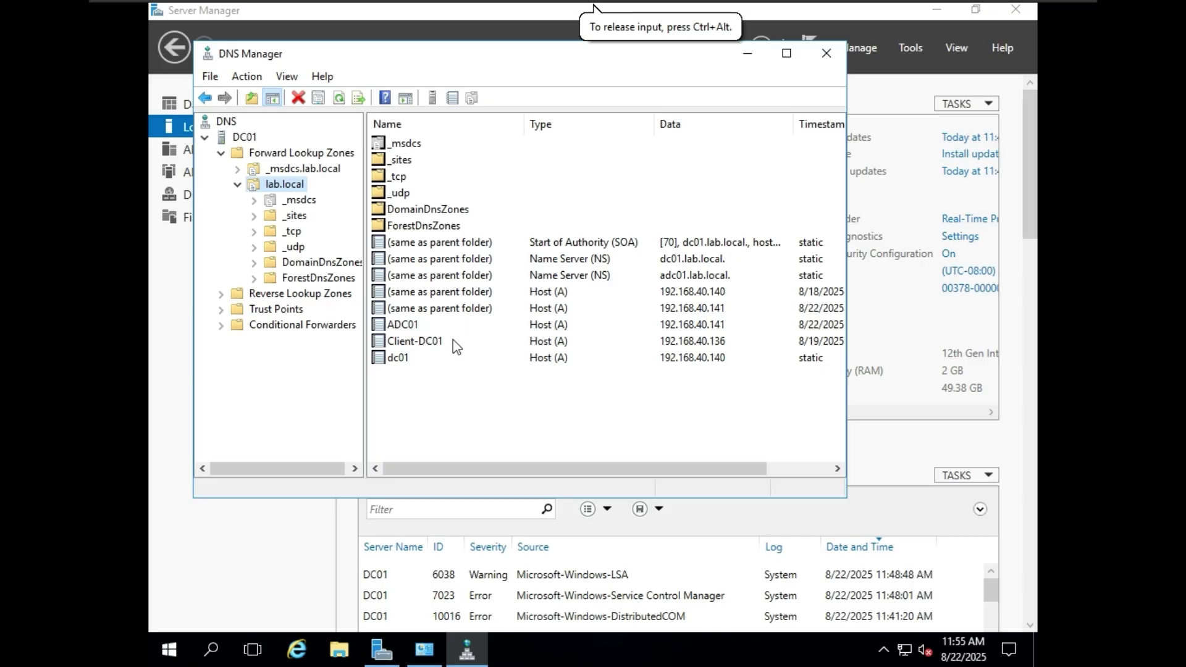
{"action": "left_click_drag", "start_coordinate": [739, 468], "coordinate": [794, 469]}
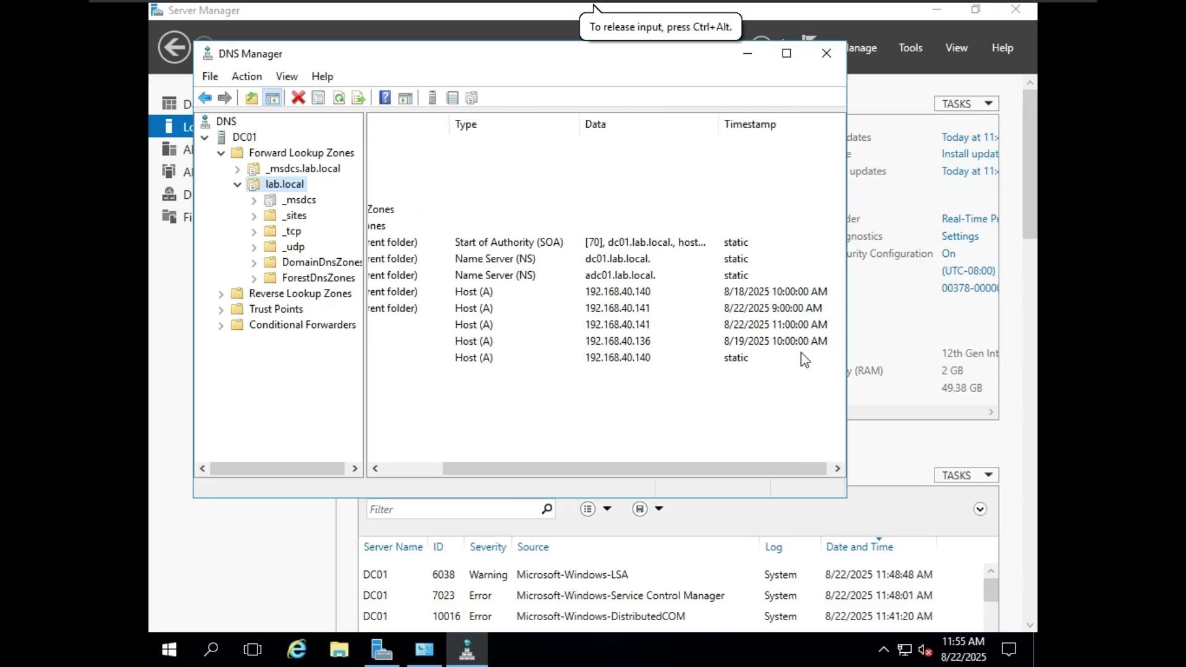
{"action": "left_click_drag", "start_coordinate": [788, 462], "coordinate": [626, 460]}
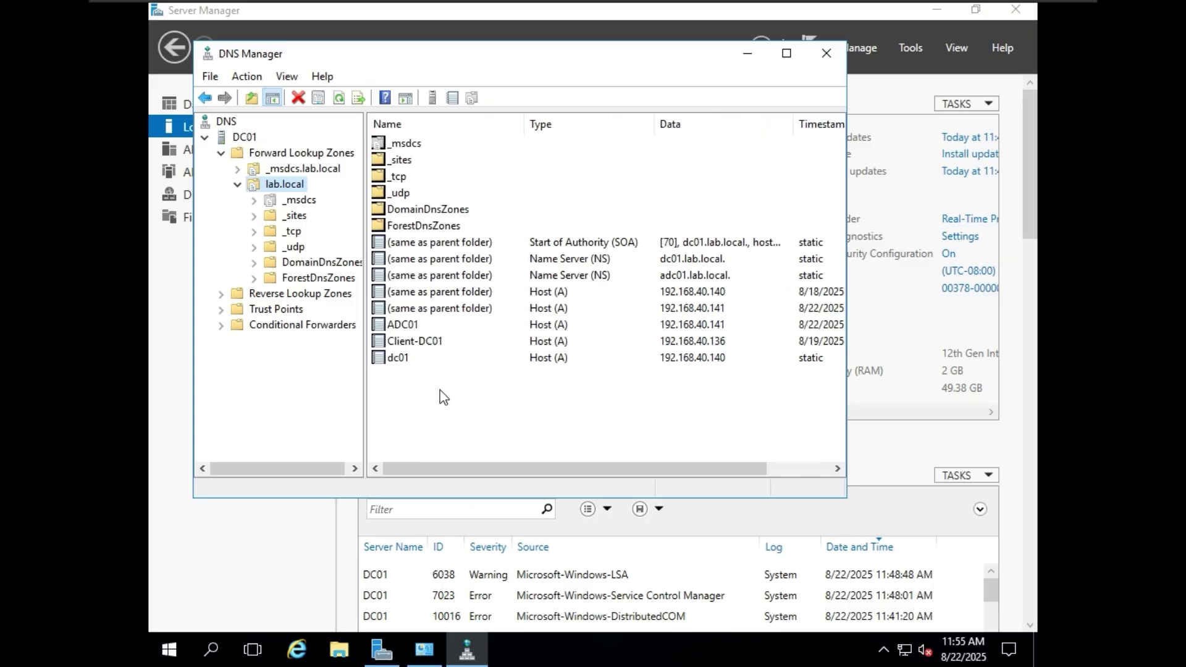
{"action": "left_click", "coordinate": [416, 359]}
{"action": "left_click", "coordinate": [465, 328]}
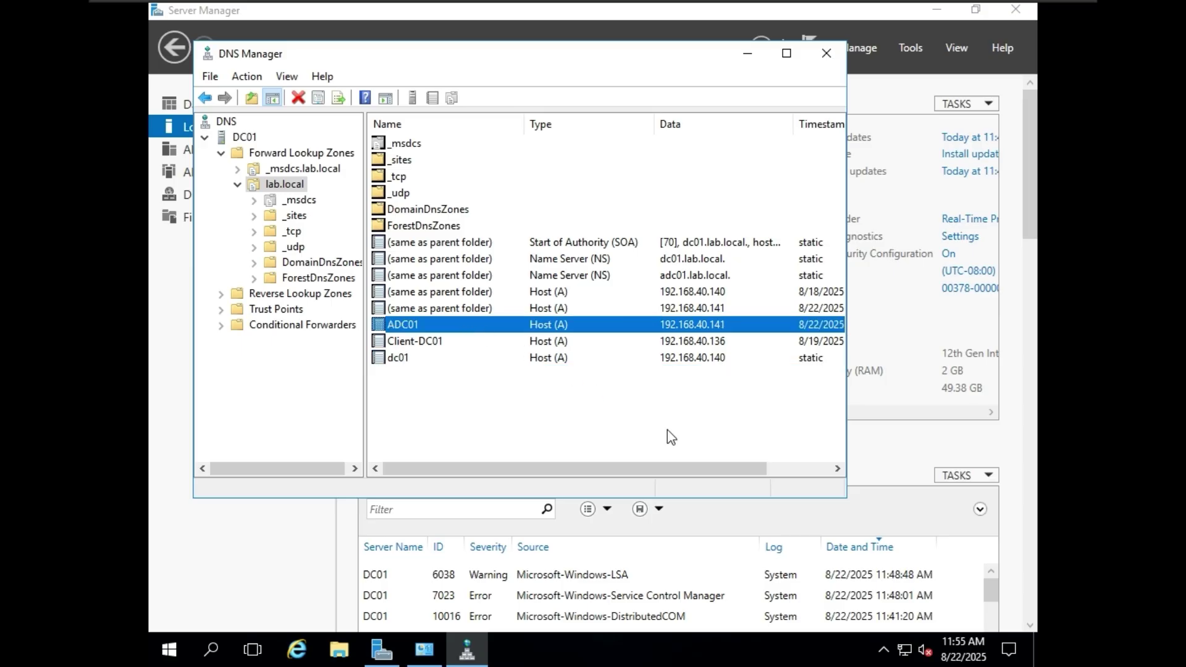
{"action": "left_click_drag", "start_coordinate": [717, 469], "coordinate": [814, 468]}
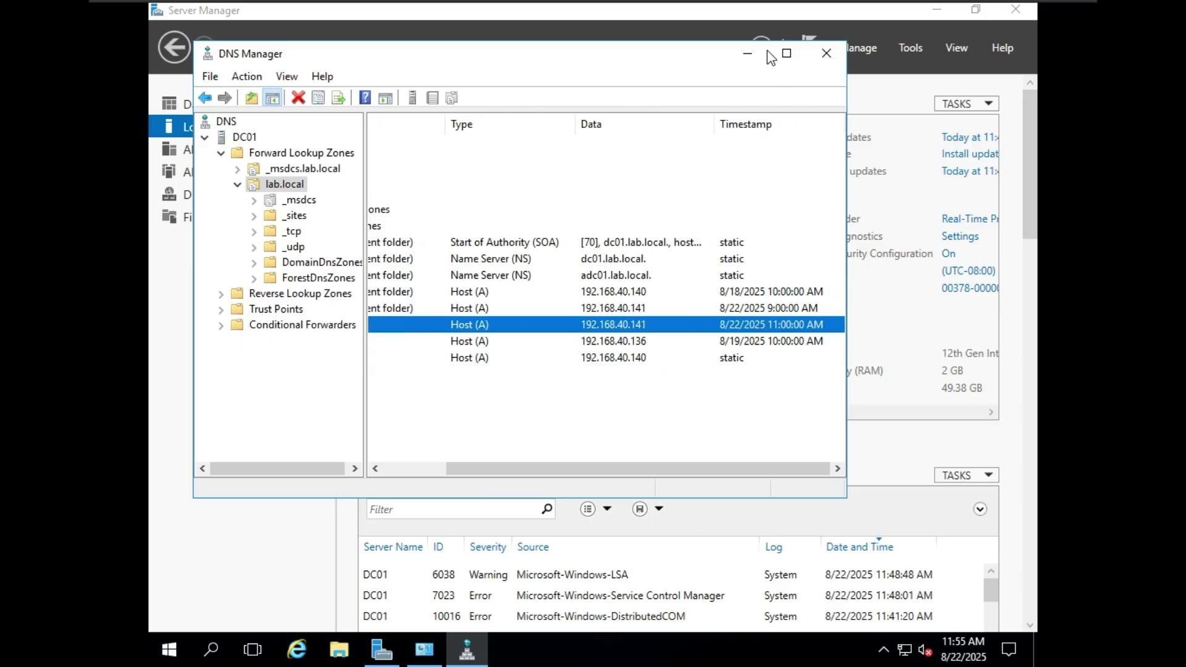
{"action": "left_click", "coordinate": [747, 52]}
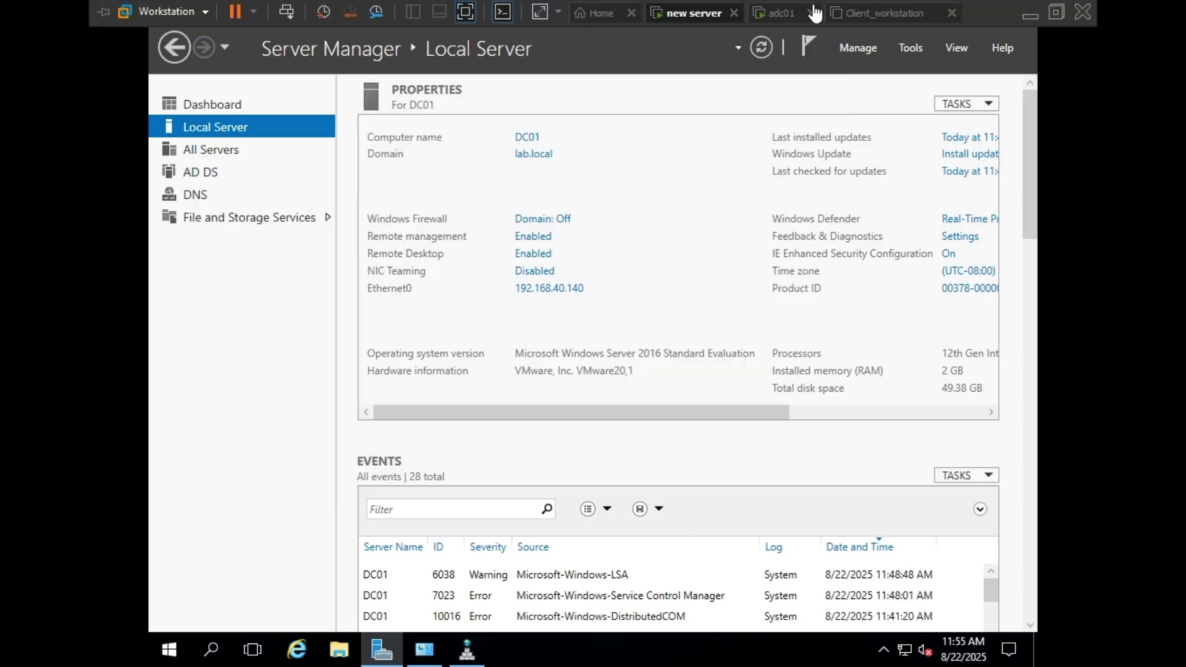
- Switch to the adc01 VM and show ADC01's Local Server page (lab.local, 192.168.40.141)
{"action": "left_click", "coordinate": [784, 14]}
{"action": "left_click", "coordinate": [241, 130]}
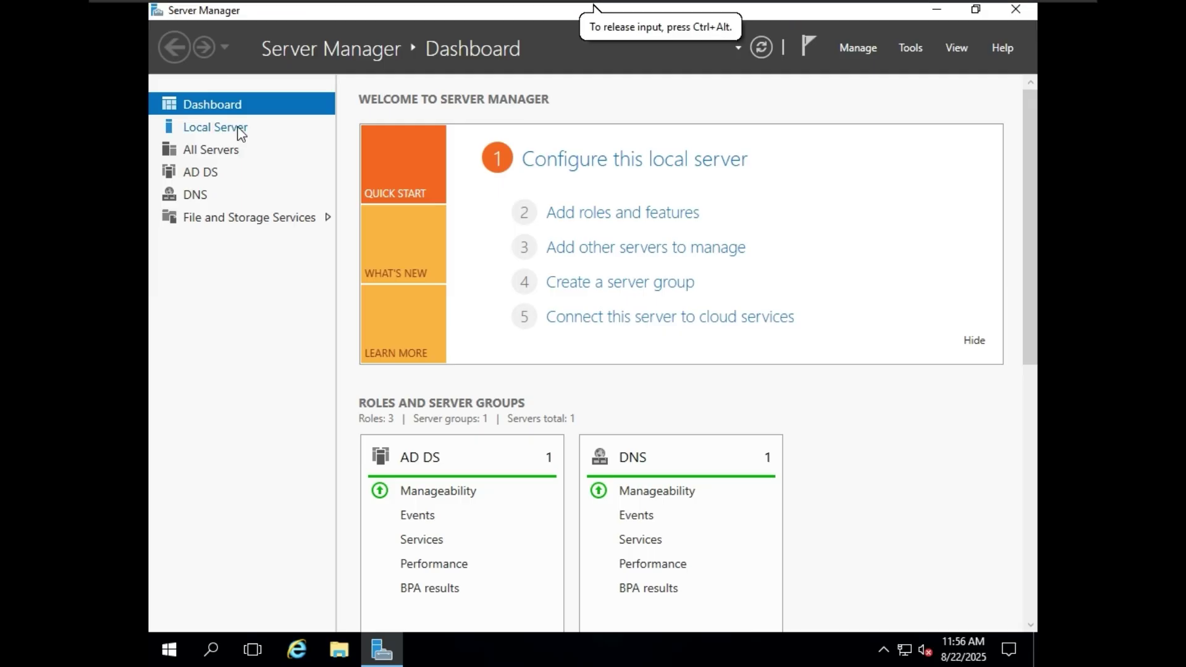
{"action": "left_click", "coordinate": [239, 128]}
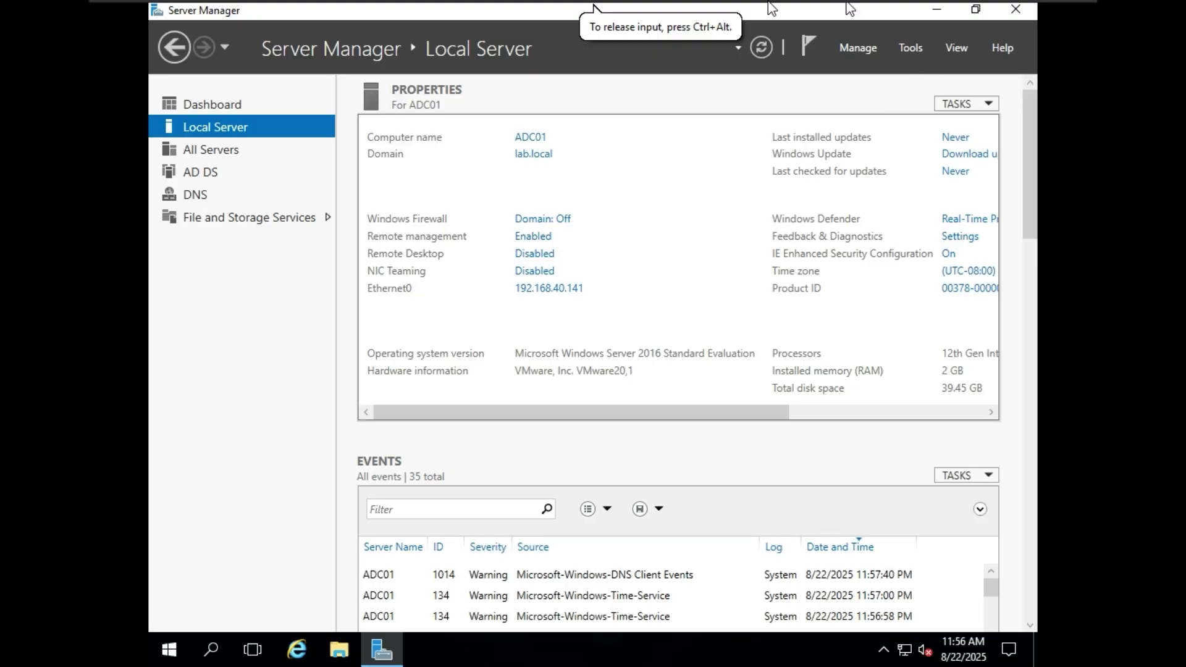
{"action": "left_click", "coordinate": [968, 49]}
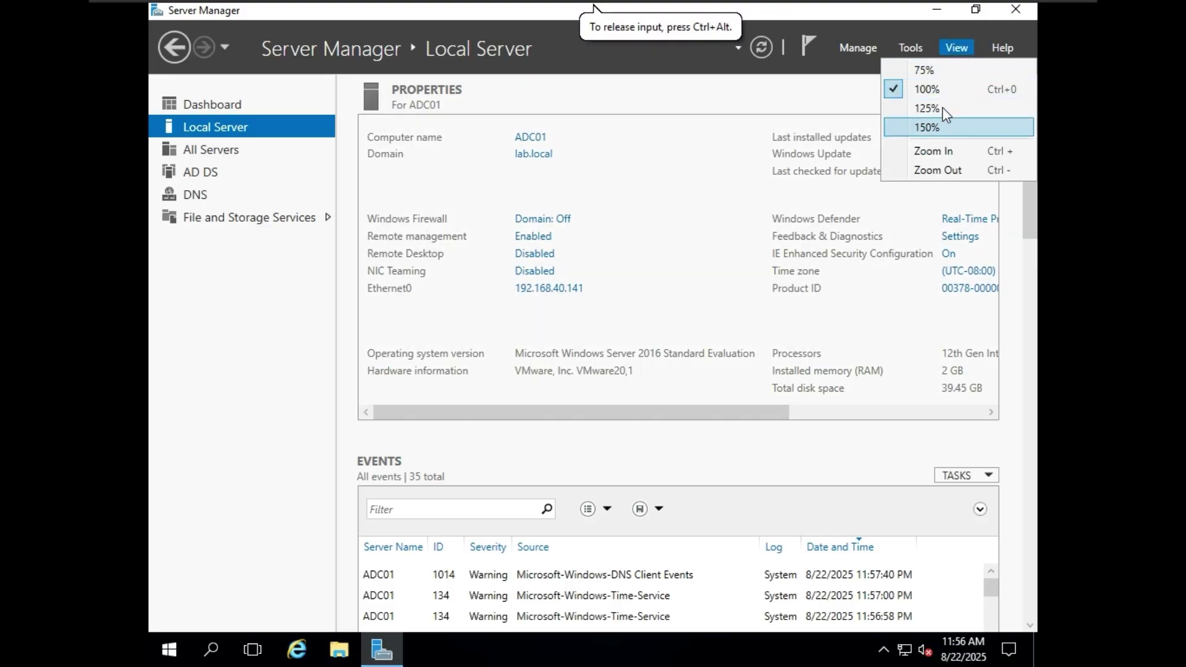
- On ADC01, open Active Directory Users and Computers and list lab.local's Users (demo, demoadc)
{"action": "left_click", "coordinate": [918, 48]}
{"action": "left_click", "coordinate": [920, 50]}
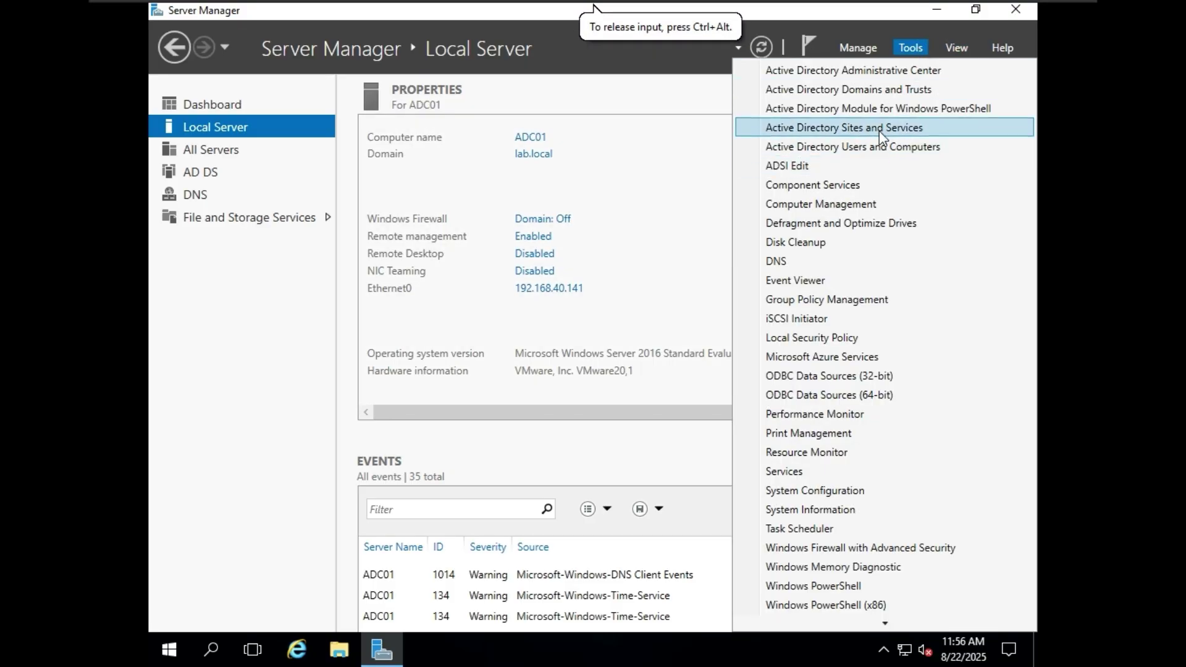
{"action": "left_click", "coordinate": [883, 148]}
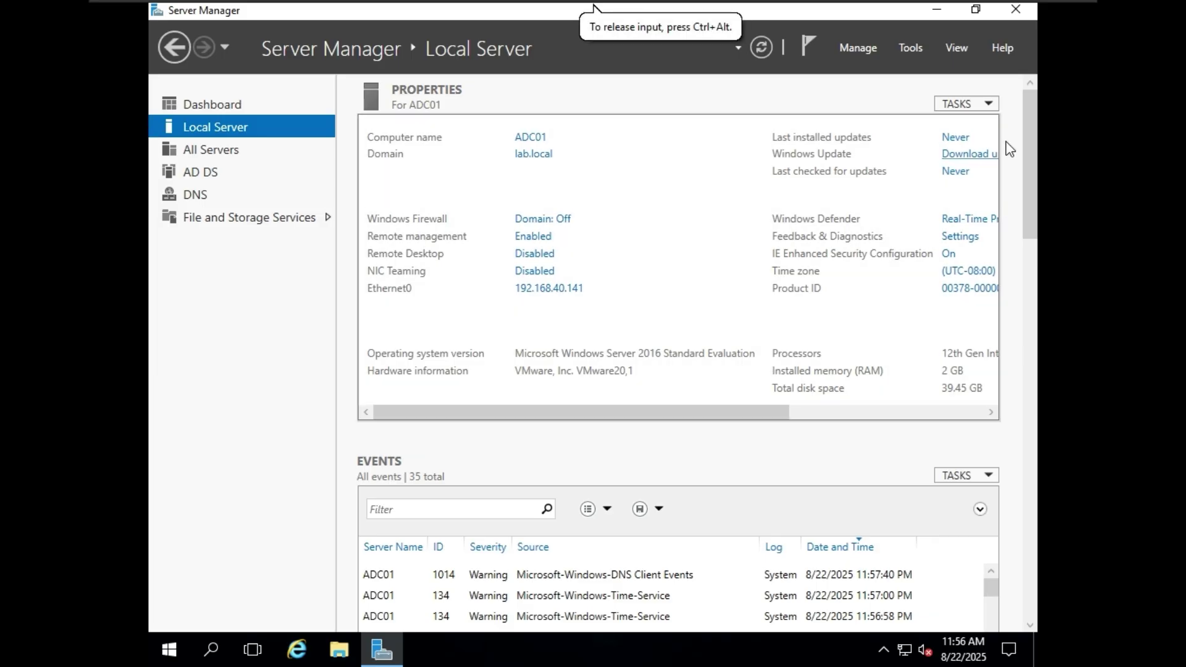
{"action": "left_click", "coordinate": [288, 191]}
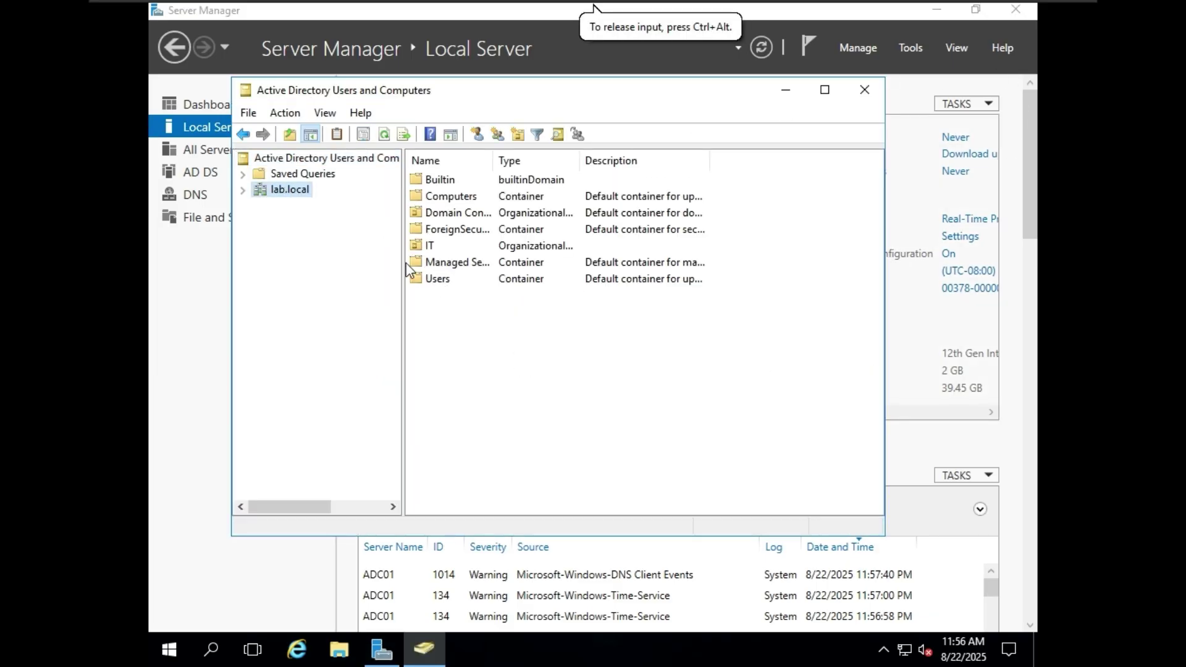
{"action": "double_click", "coordinate": [299, 191]}
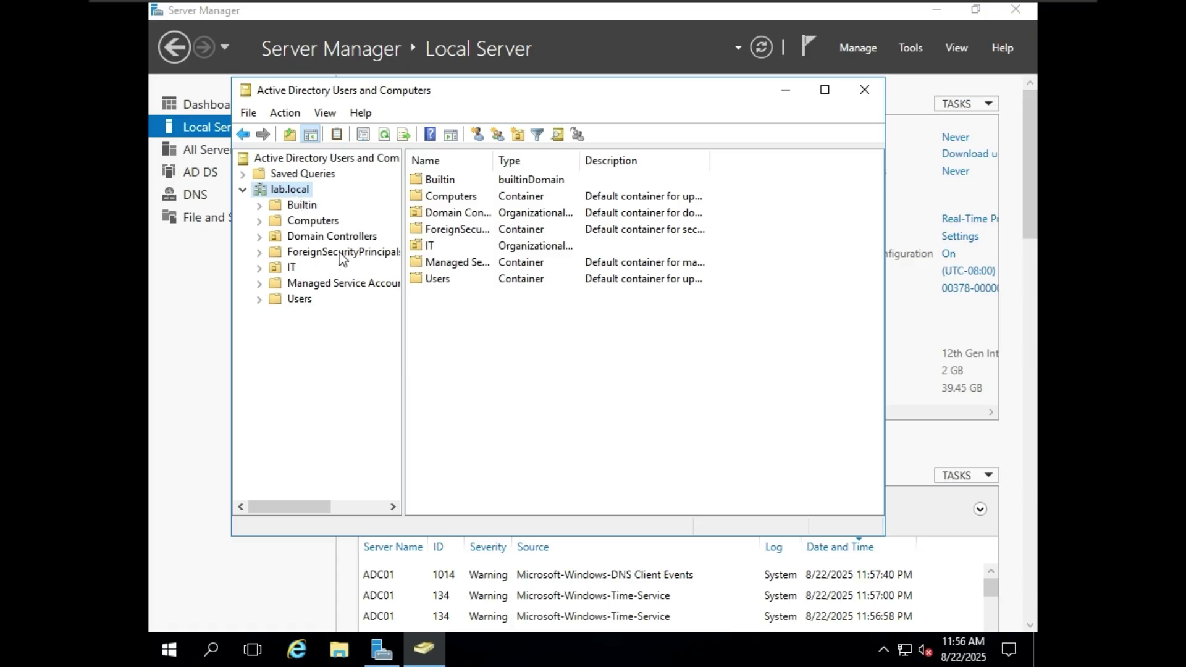
{"action": "left_click", "coordinate": [301, 300]}
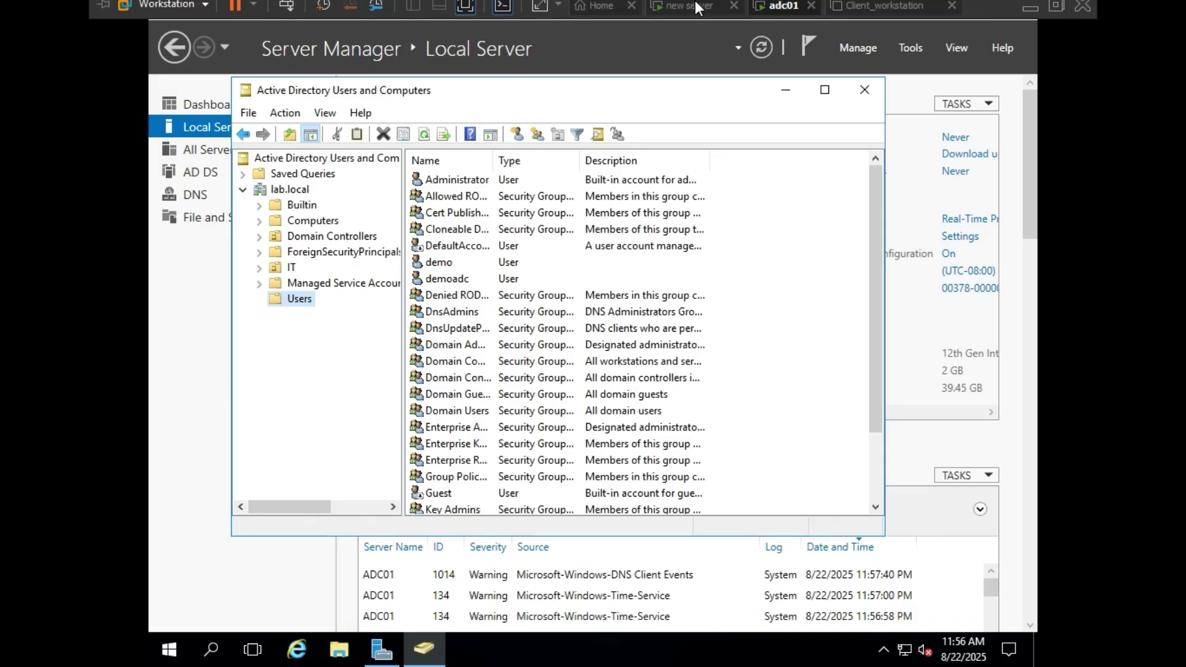
- On DC01, open Active Directory Users and Computers and list lab.local's Users container
{"action": "left_click", "coordinate": [693, 13]}
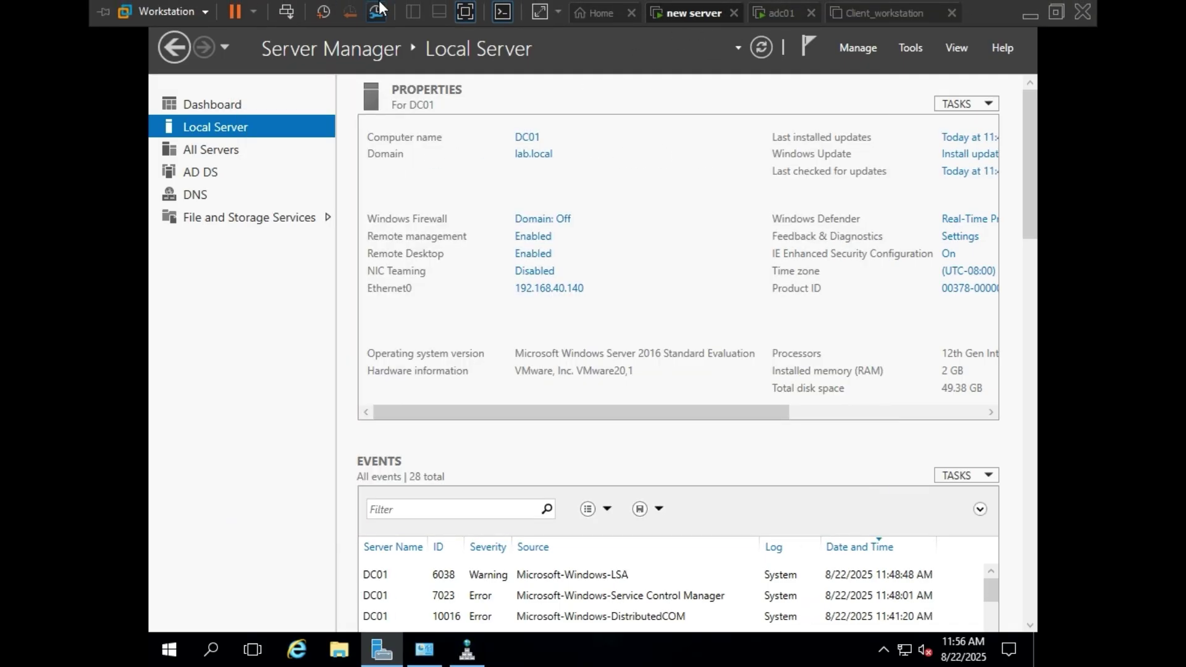
{"action": "left_click", "coordinate": [919, 49]}
{"action": "left_click", "coordinate": [873, 149]}
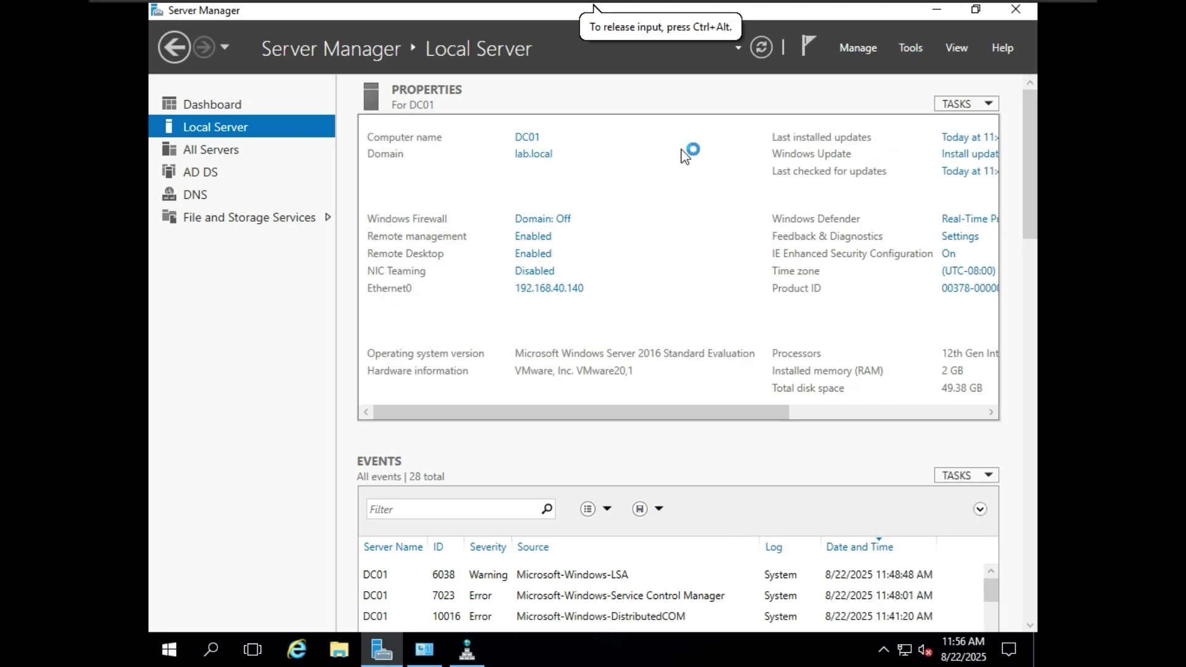
{"action": "double_click", "coordinate": [280, 193]}
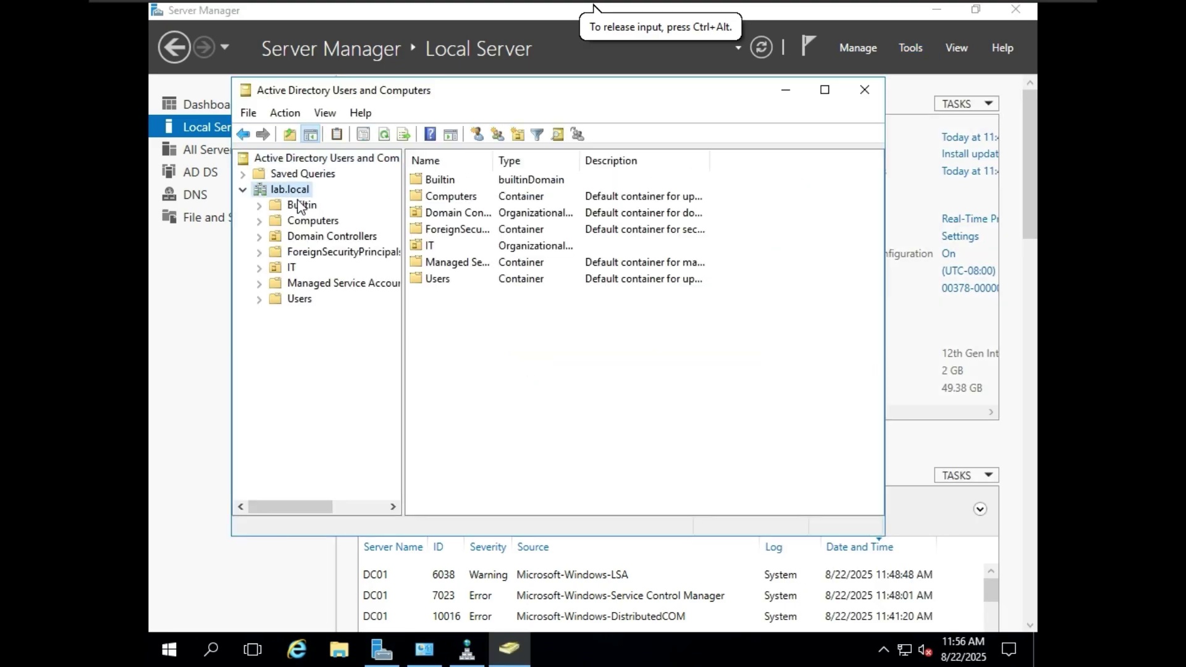
{"action": "left_click", "coordinate": [863, 91]}
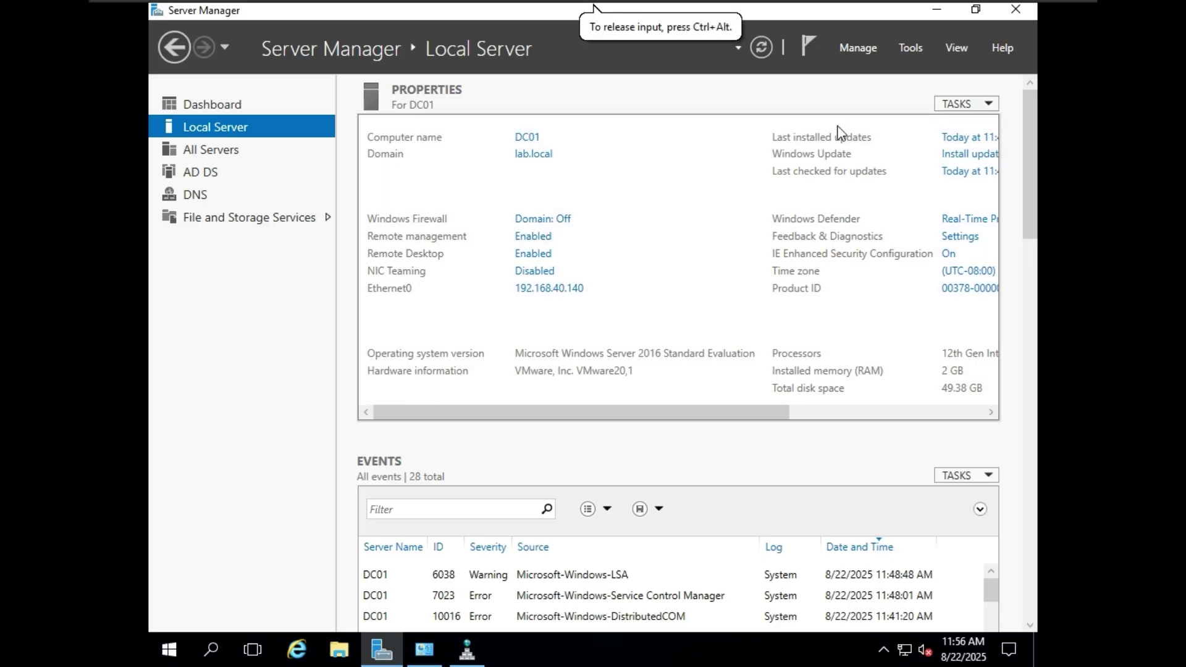
{"action": "left_click", "coordinate": [911, 47]}
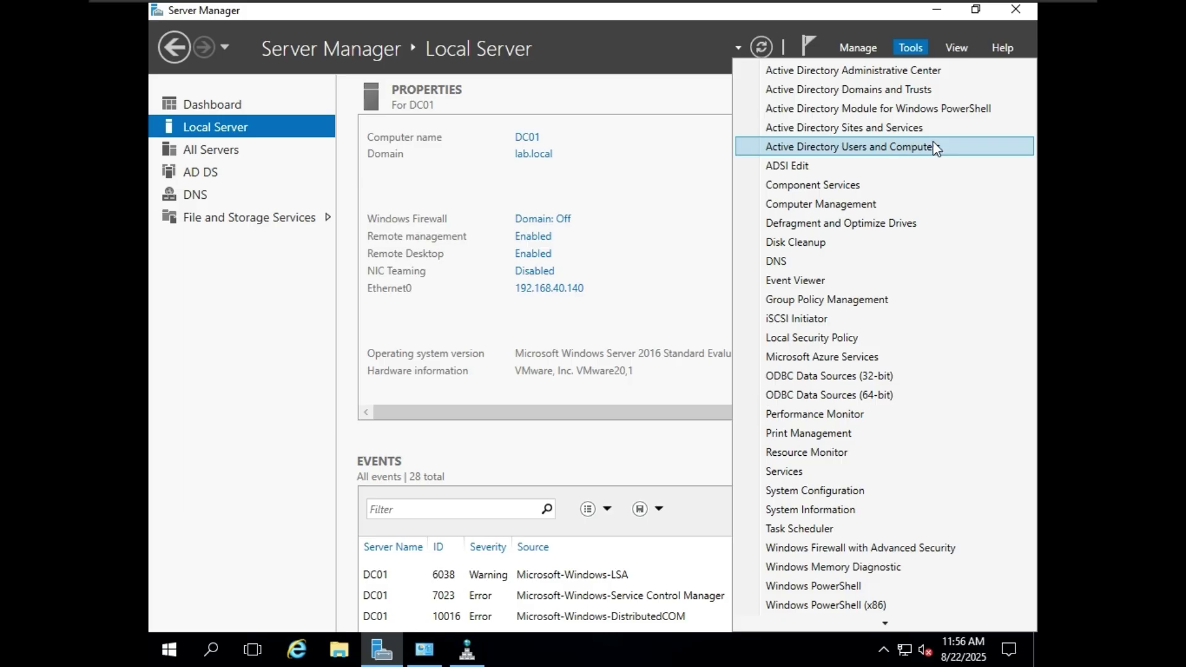
{"action": "left_click", "coordinate": [918, 151]}
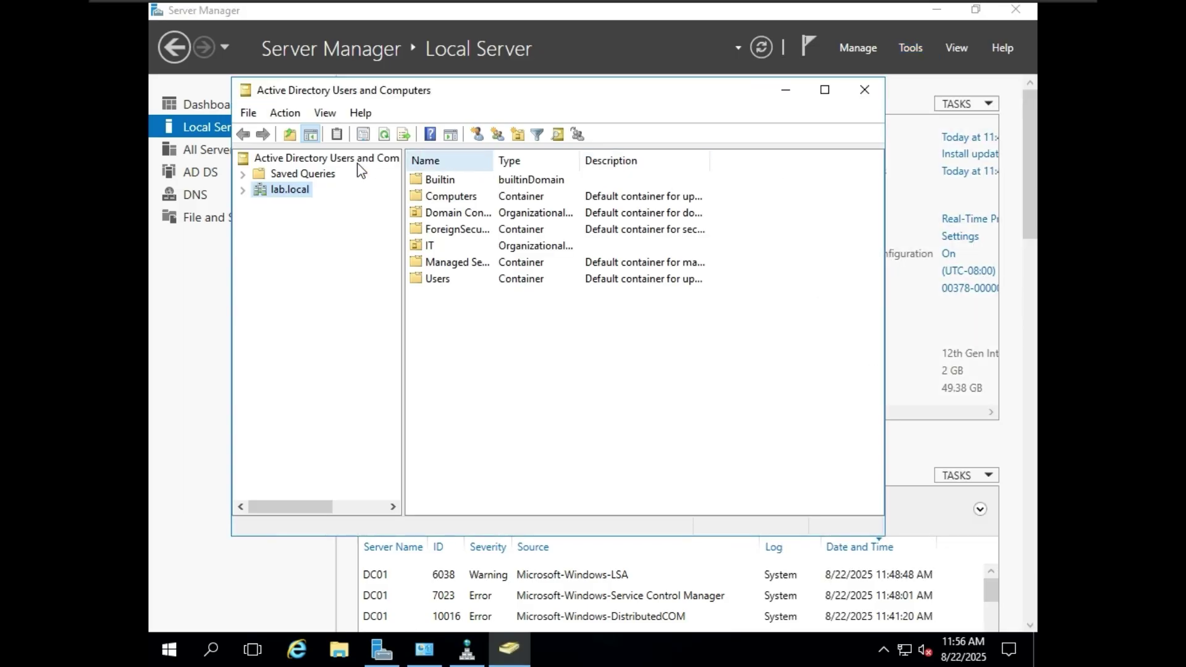
{"action": "double_click", "coordinate": [290, 189]}
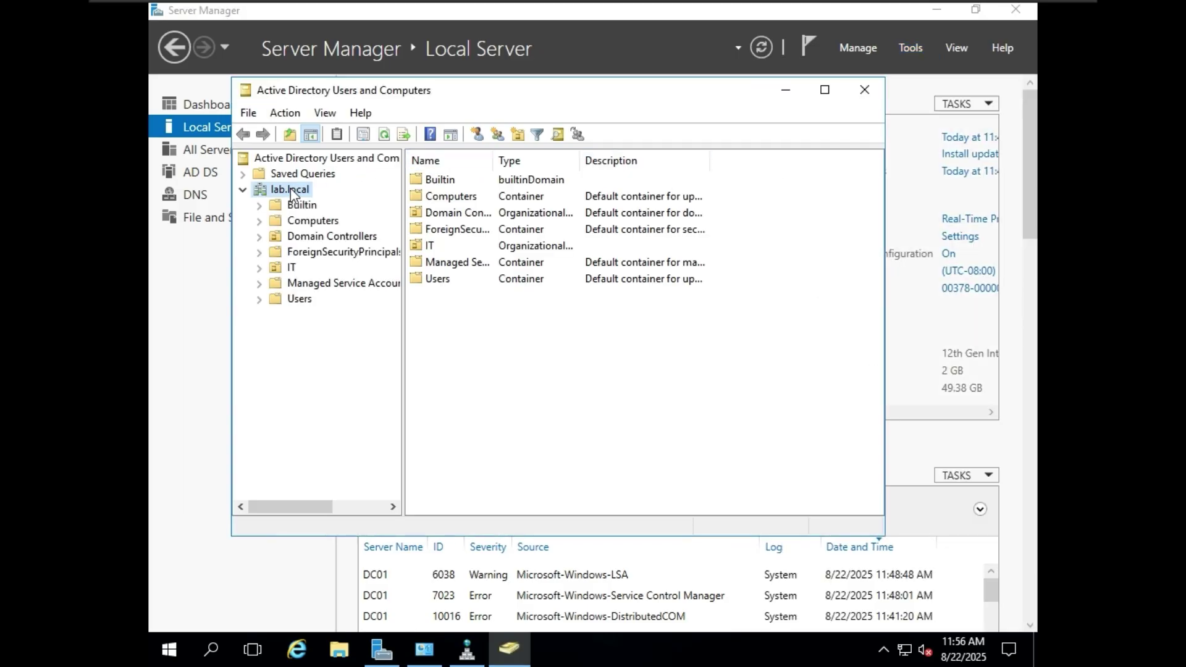
{"action": "left_click", "coordinate": [299, 301]}
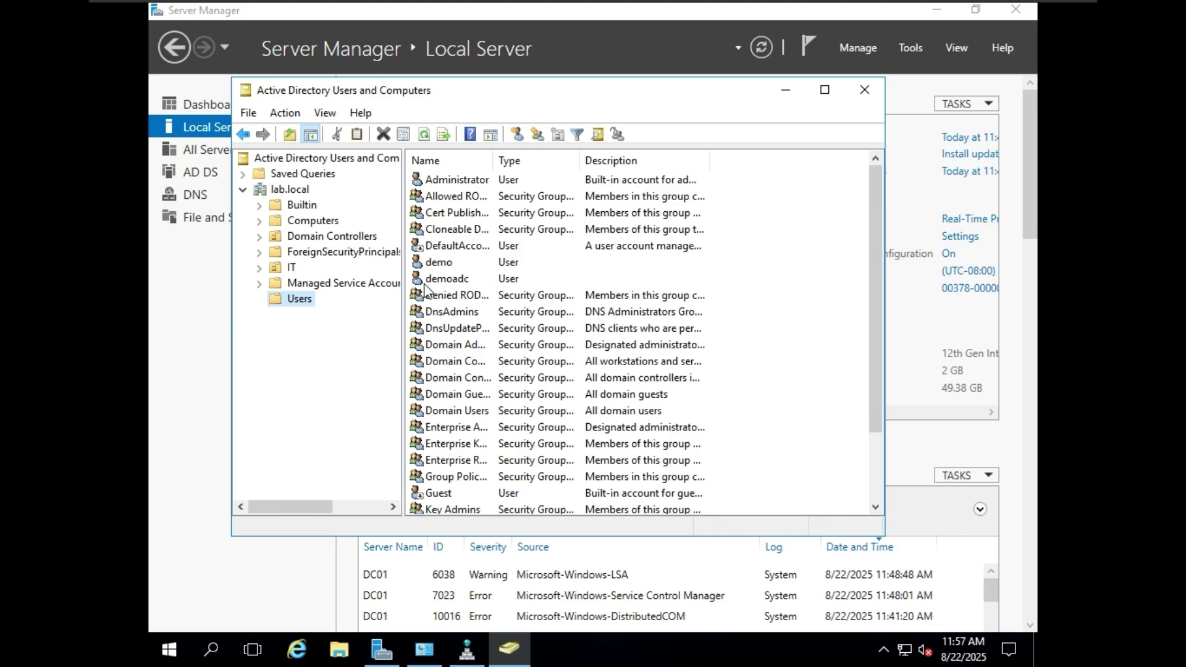
{"action": "right_click", "coordinate": [306, 303]}
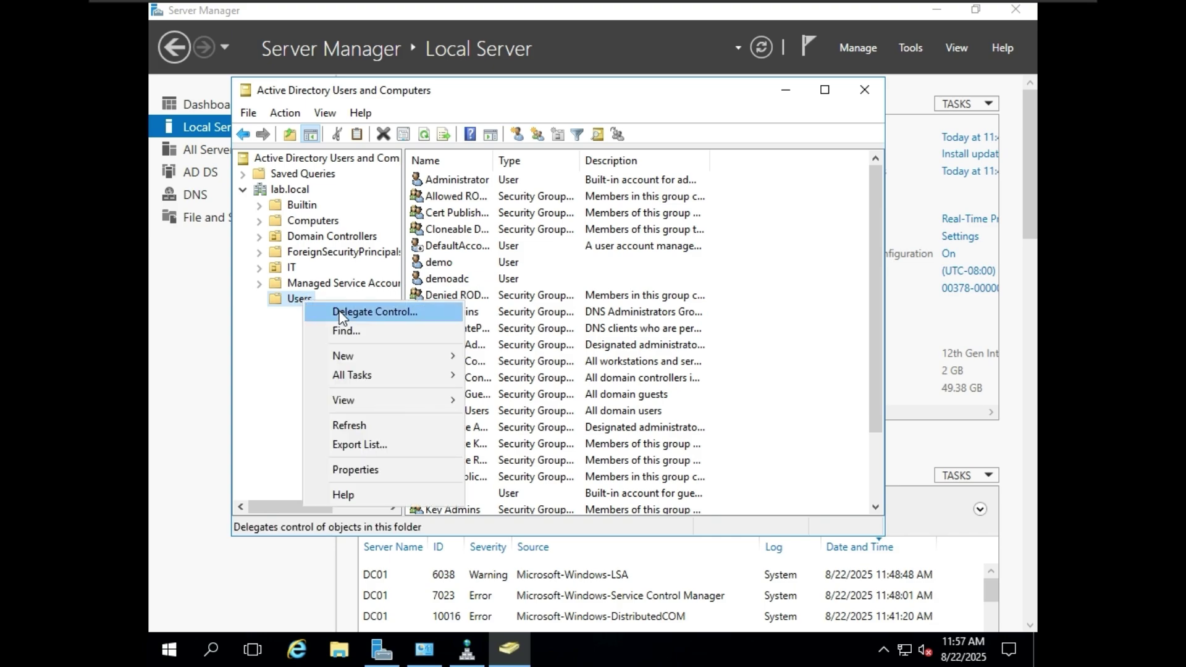
{"action": "mouse_move", "coordinate": [432, 359]}
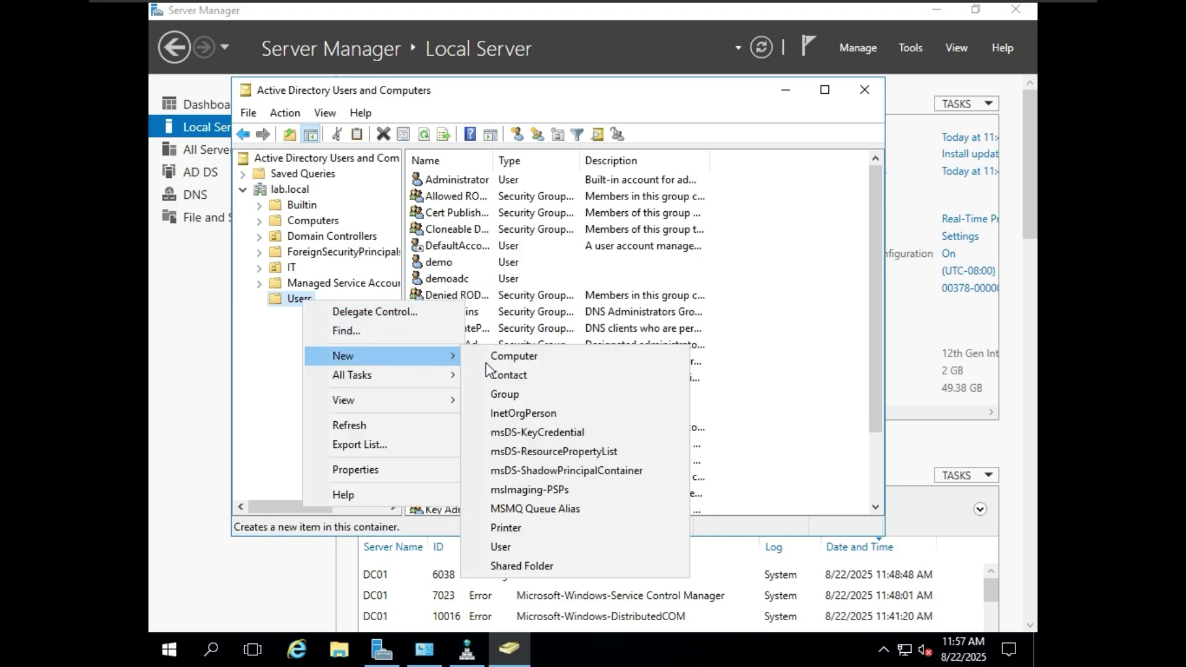
{"action": "left_click", "coordinate": [540, 546]}
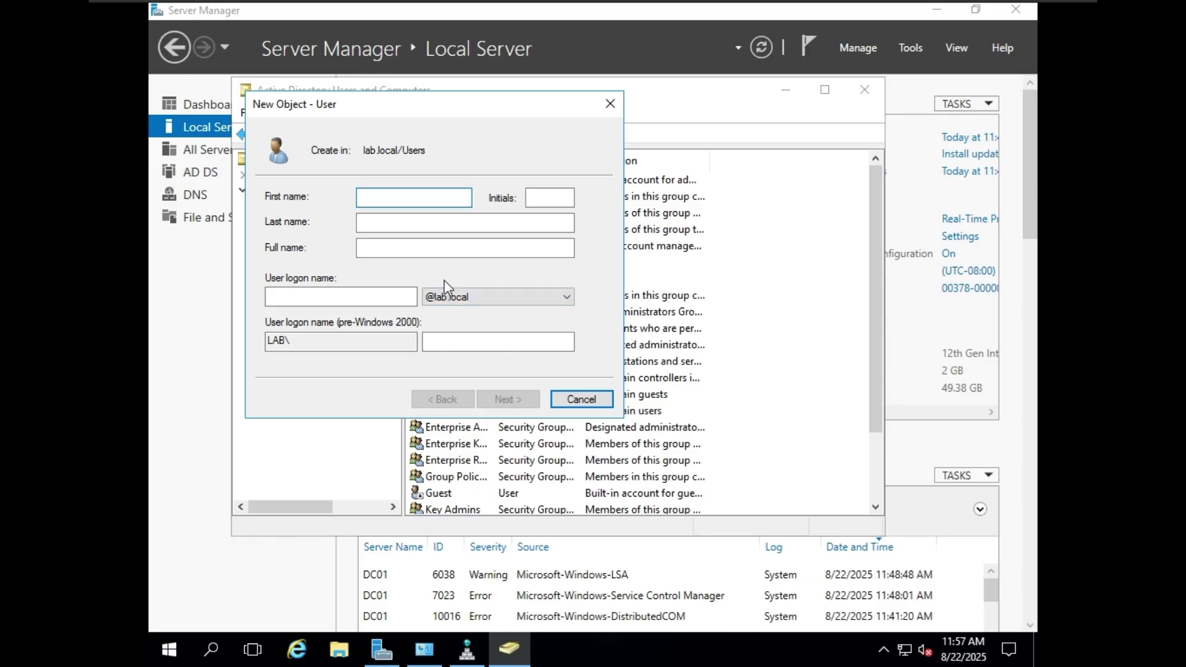
{"action": "type", "text": "adco1"}
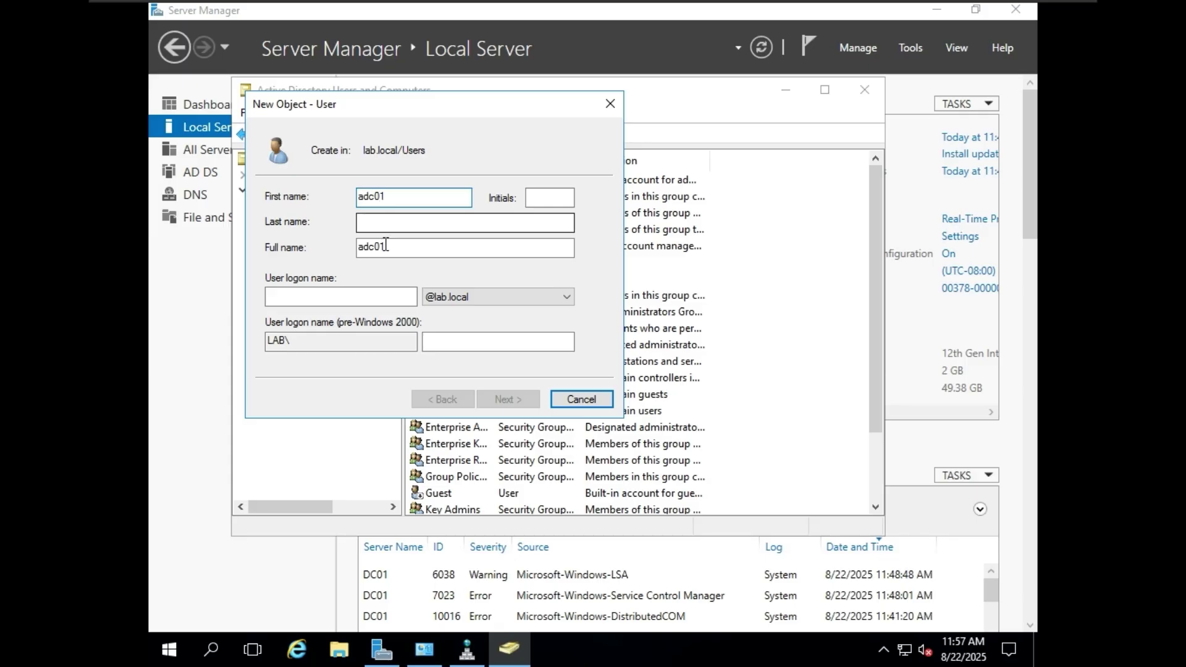
{"action": "left_click", "coordinate": [356, 296]}
{"action": "type", "text": "adc01"}
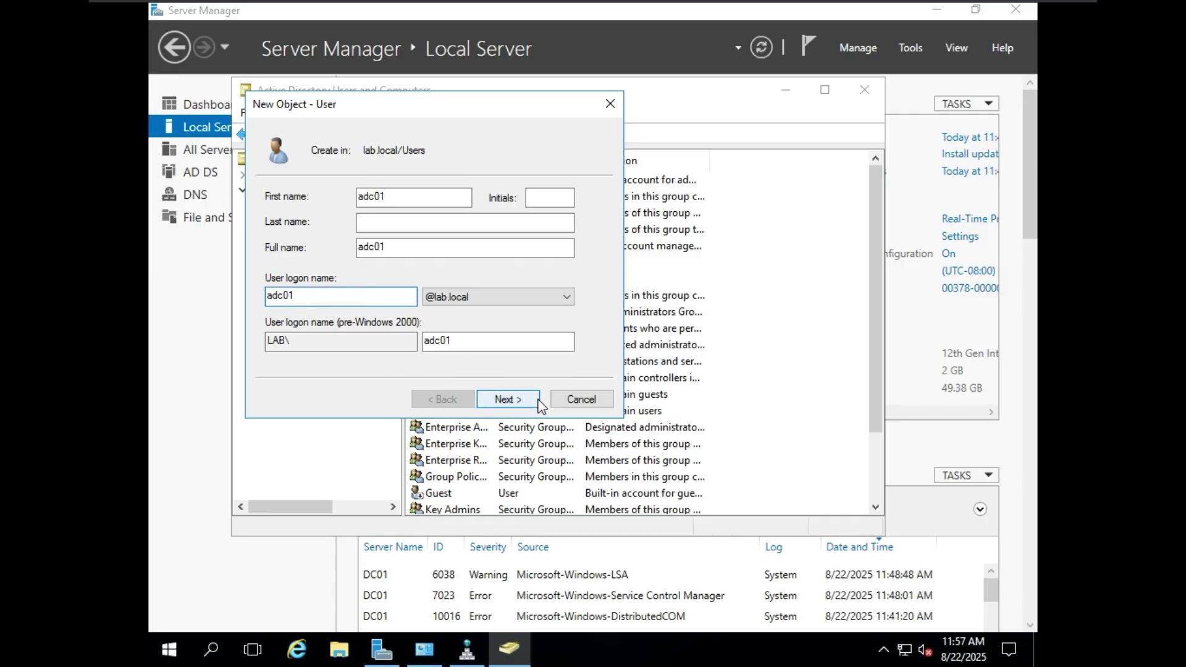
{"action": "left_click", "coordinate": [465, 302]}
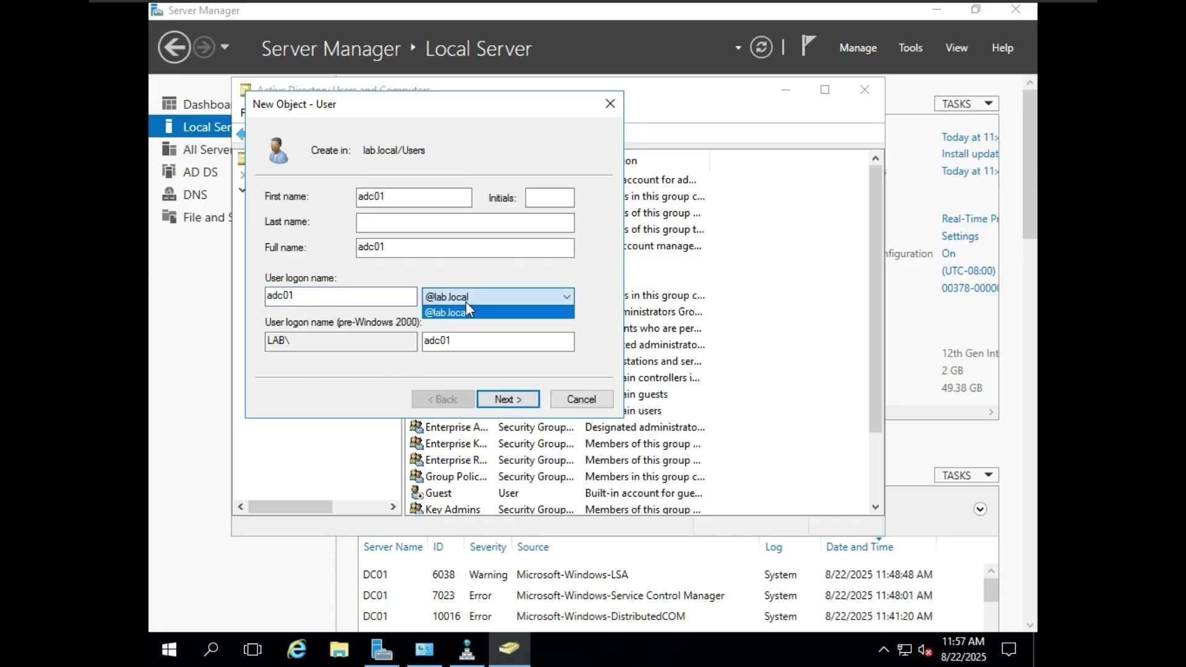
{"action": "left_click", "coordinate": [468, 294]}
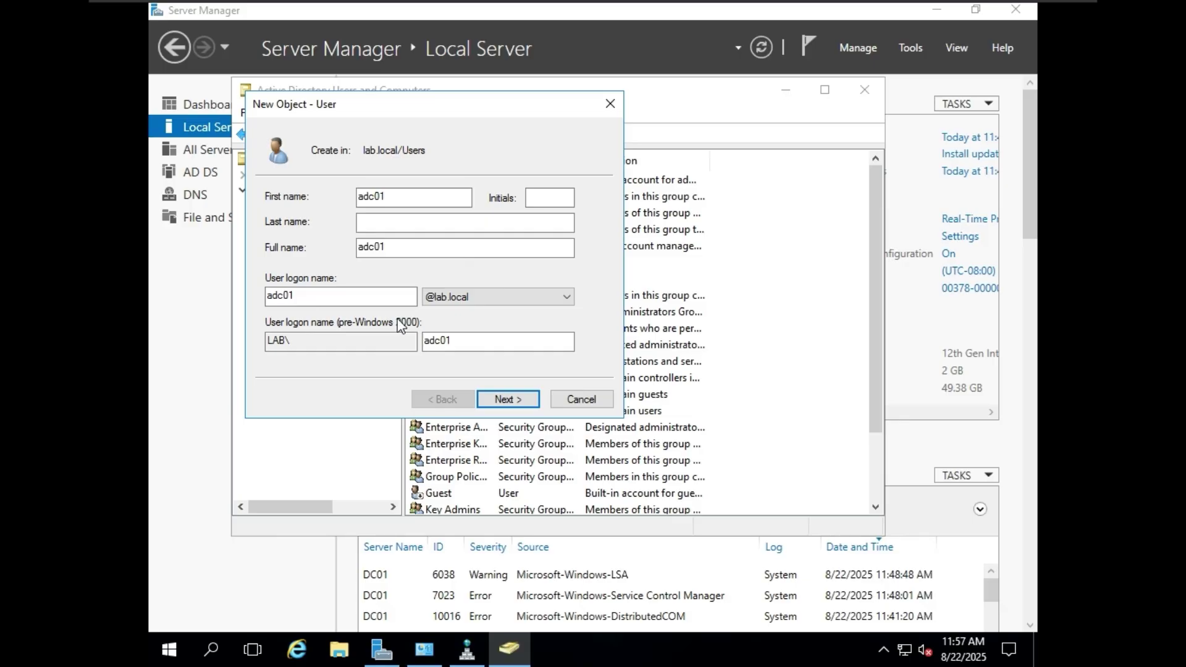
{"action": "left_click", "coordinate": [522, 400]}
- Give adc01 a never-expiring password and finish the New User wizard
{"action": "left_click", "coordinate": [360, 297]}
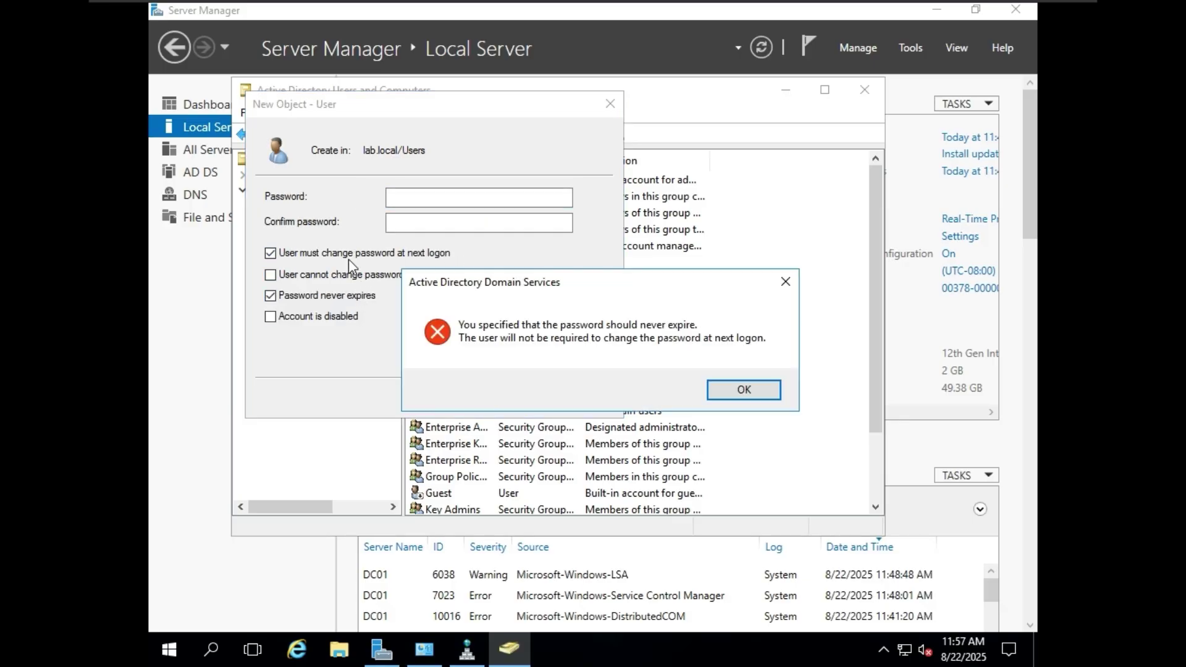
{"action": "left_click", "coordinate": [743, 388]}
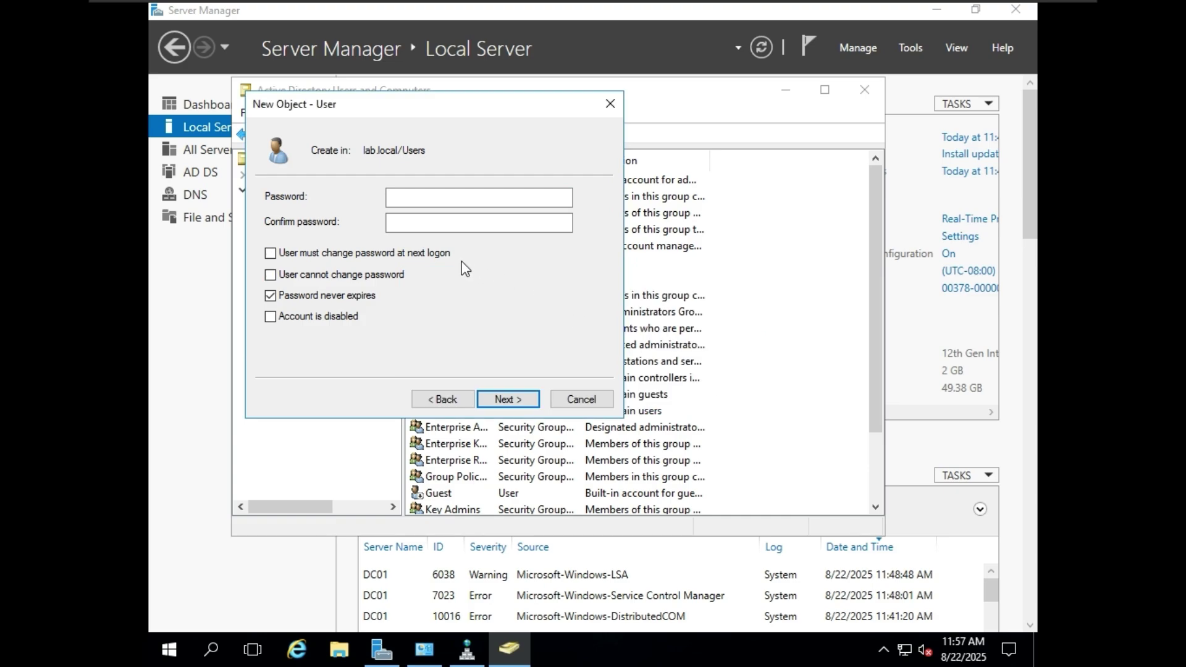
{"action": "left_click", "coordinate": [422, 197]}
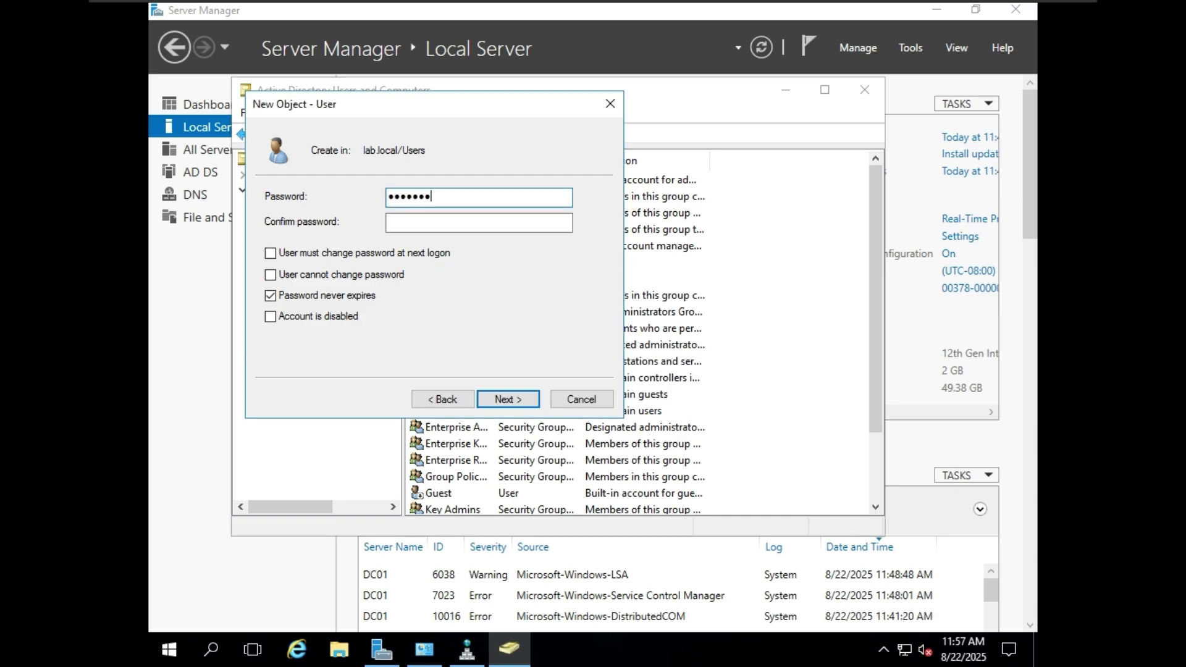
{"action": "left_click", "coordinate": [466, 222]}
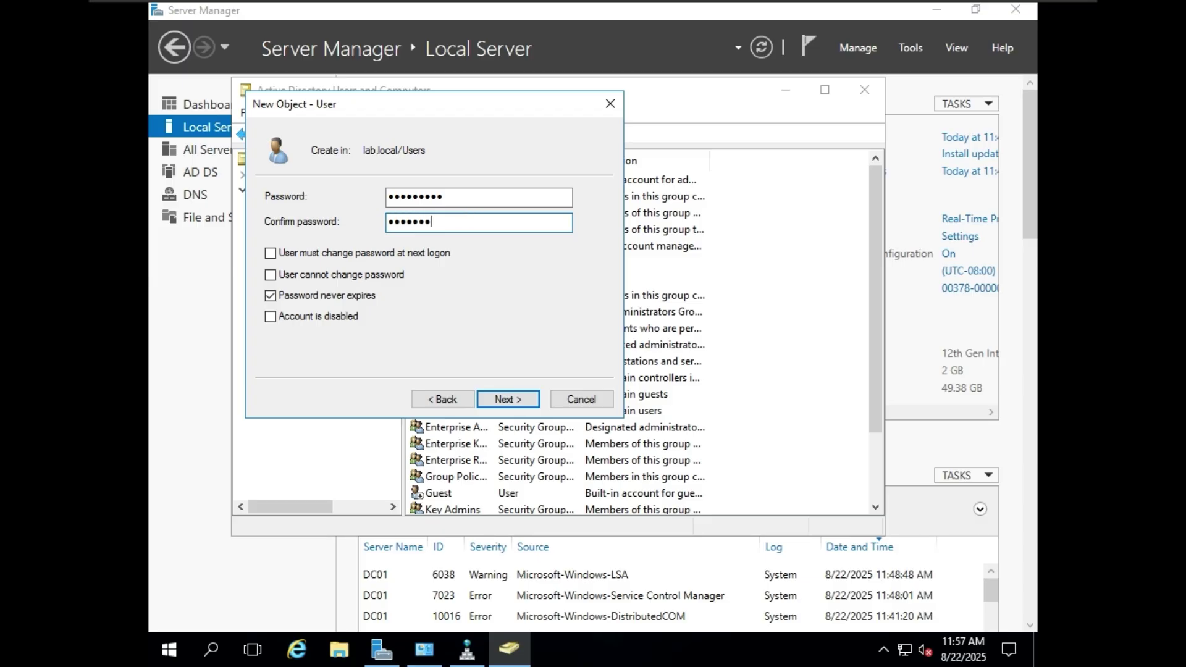
{"action": "left_click", "coordinate": [511, 400]}
{"action": "left_click", "coordinate": [529, 402]}
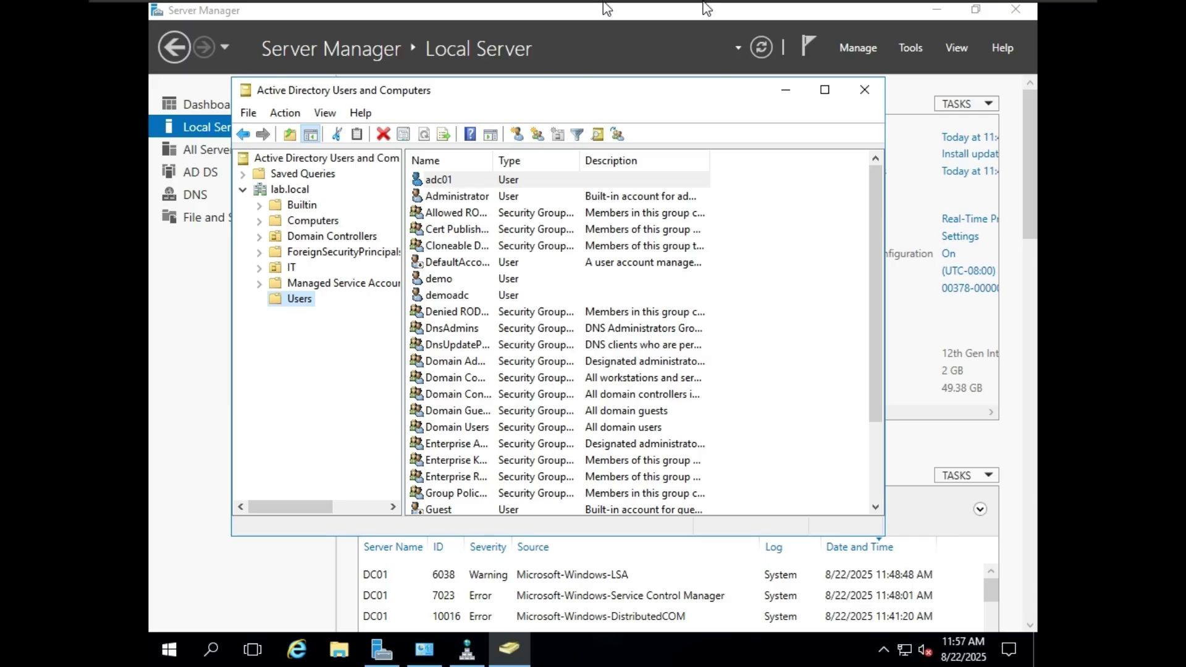
{"action": "mouse_move", "coordinate": [708, 6]}
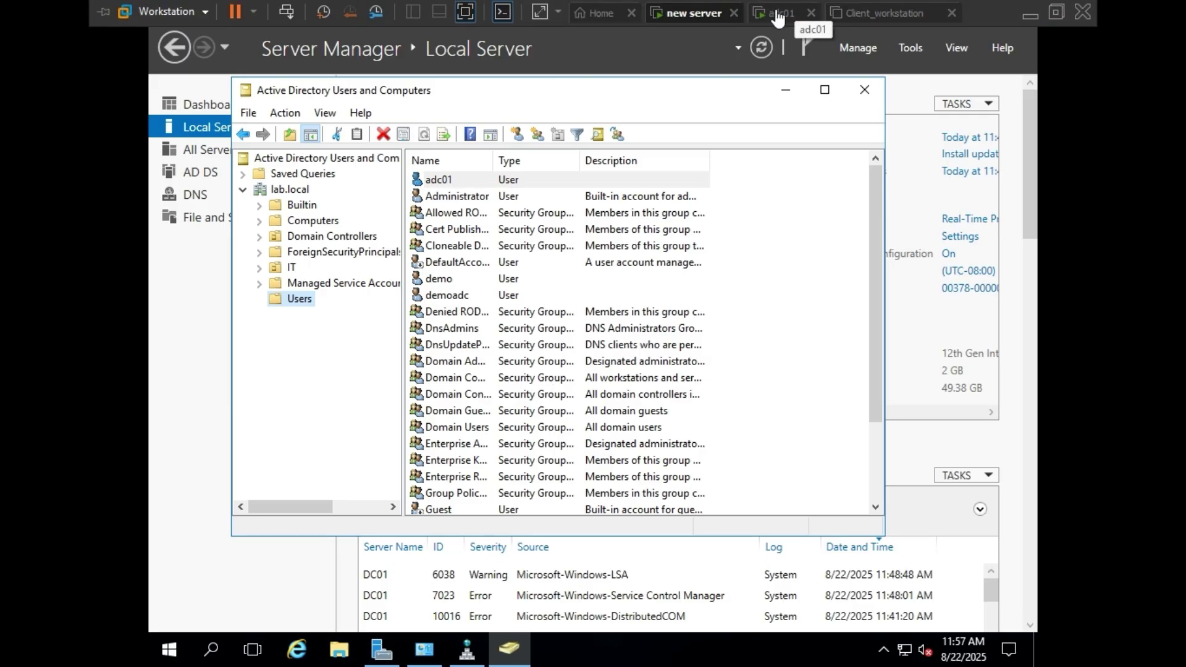
- On the adc01 VM, refresh Users to confirm adc01 replicated, then select lab.local
{"action": "left_click", "coordinate": [709, 25]}
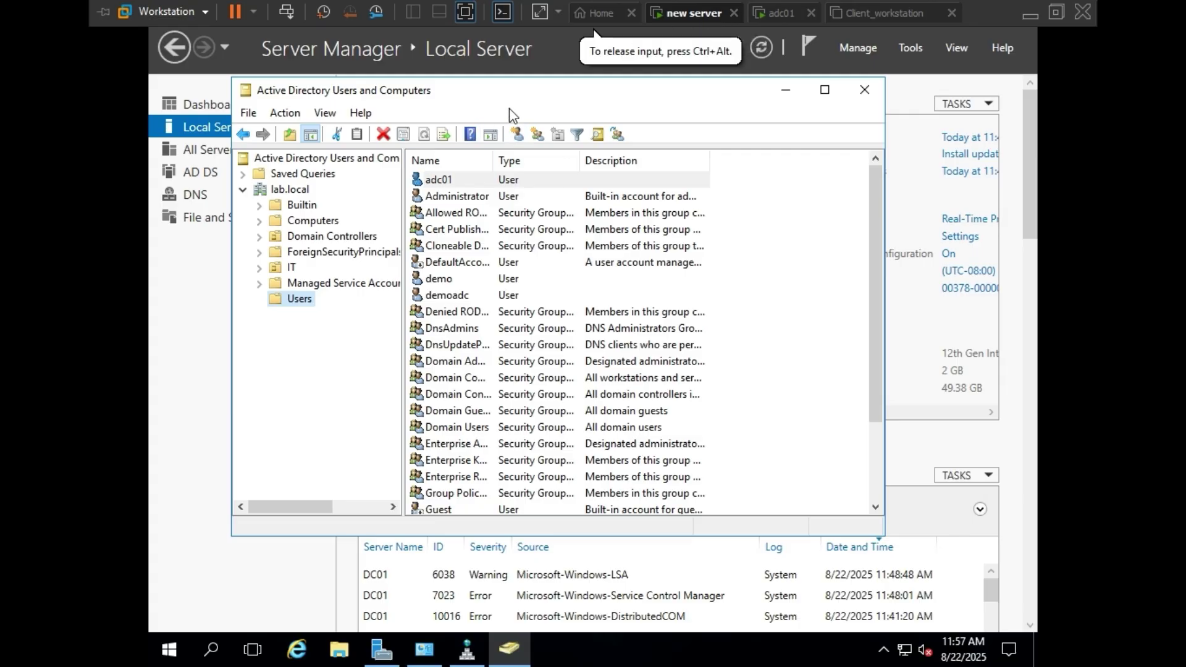
{"action": "left_click", "coordinate": [780, 13]}
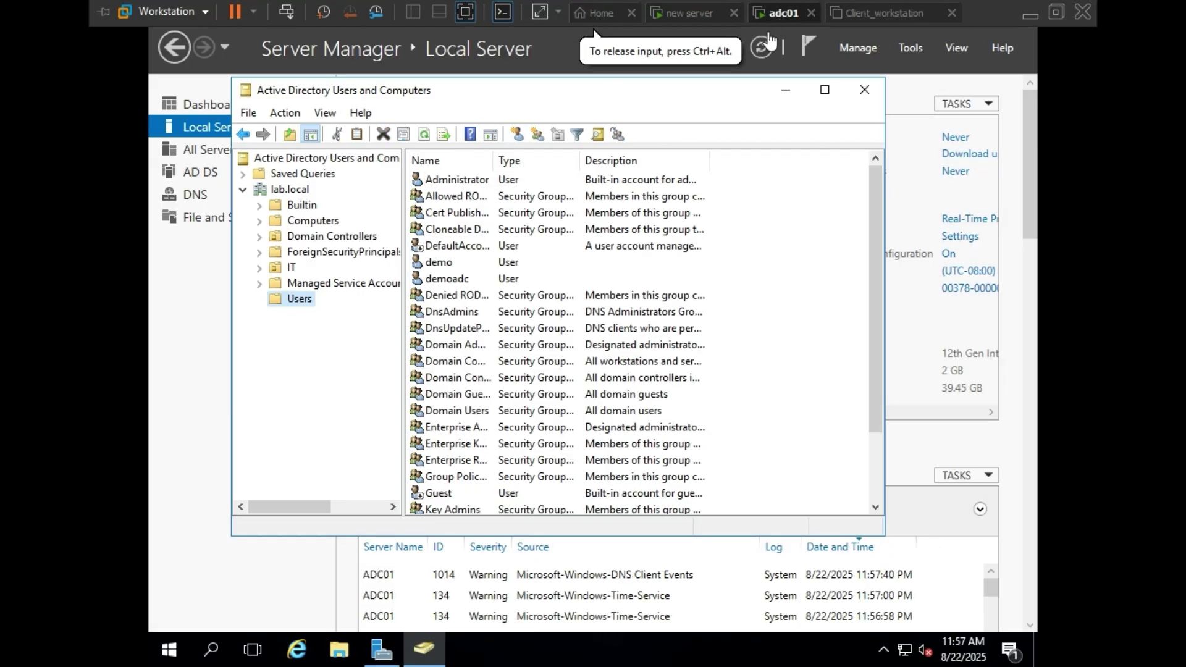
{"action": "right_click", "coordinate": [799, 220]}
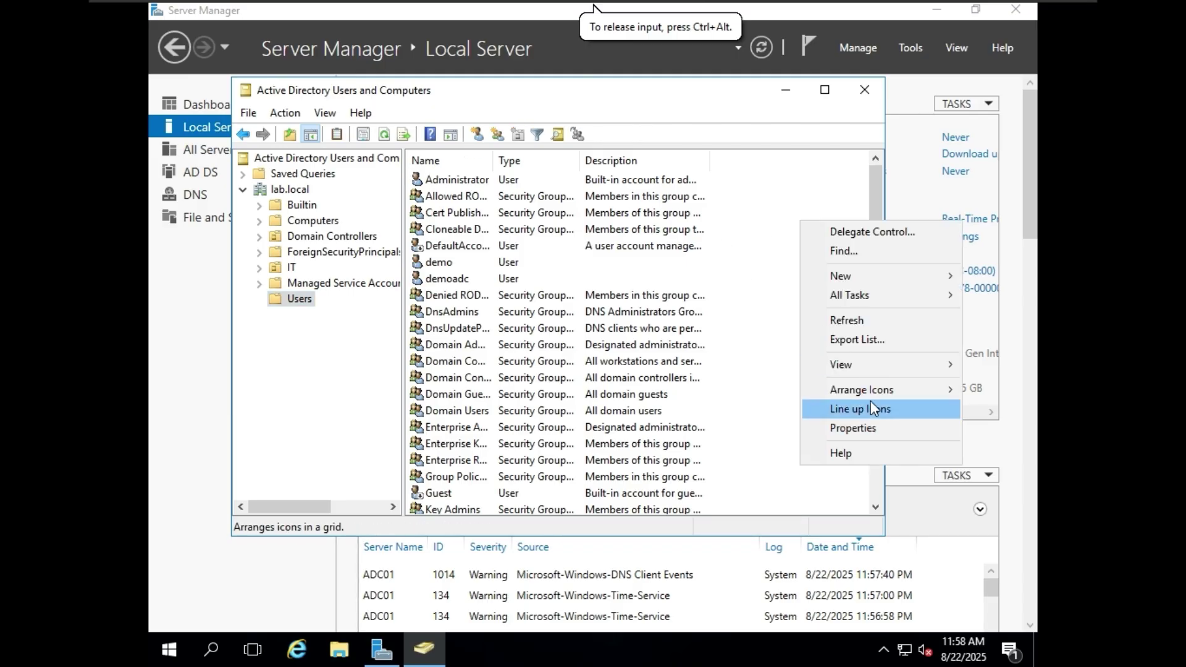
{"action": "left_click", "coordinate": [867, 321]}
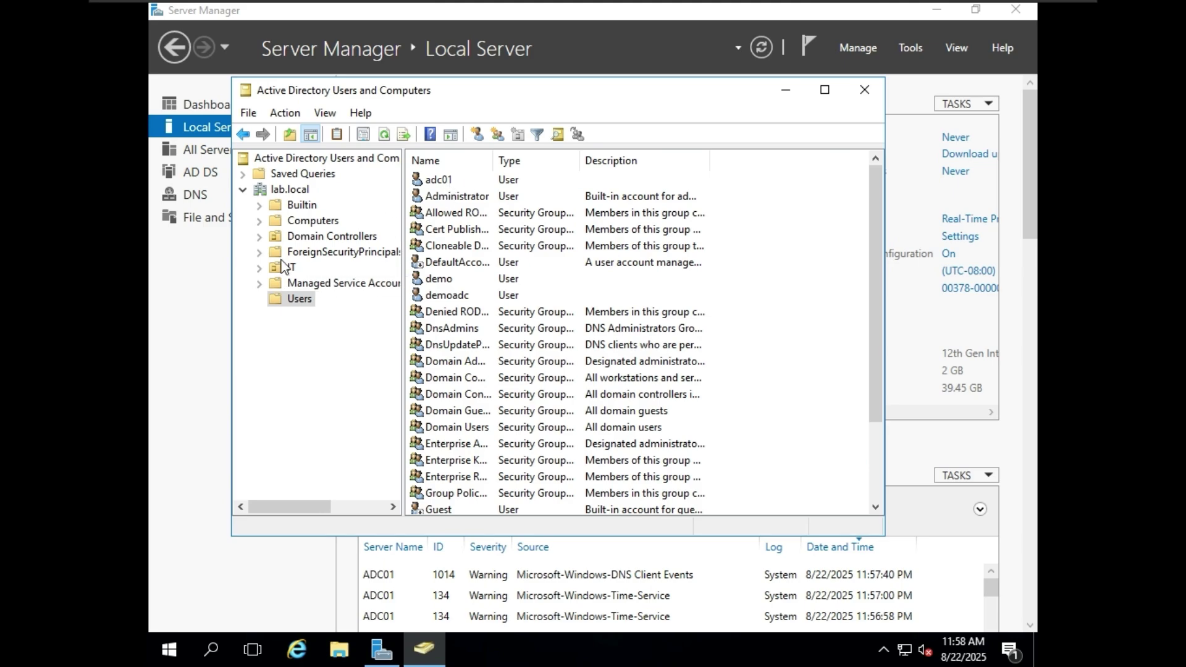
{"action": "left_click", "coordinate": [314, 365]}
- Create an organizational unit named HR under lab.local
{"action": "left_click", "coordinate": [291, 192]}
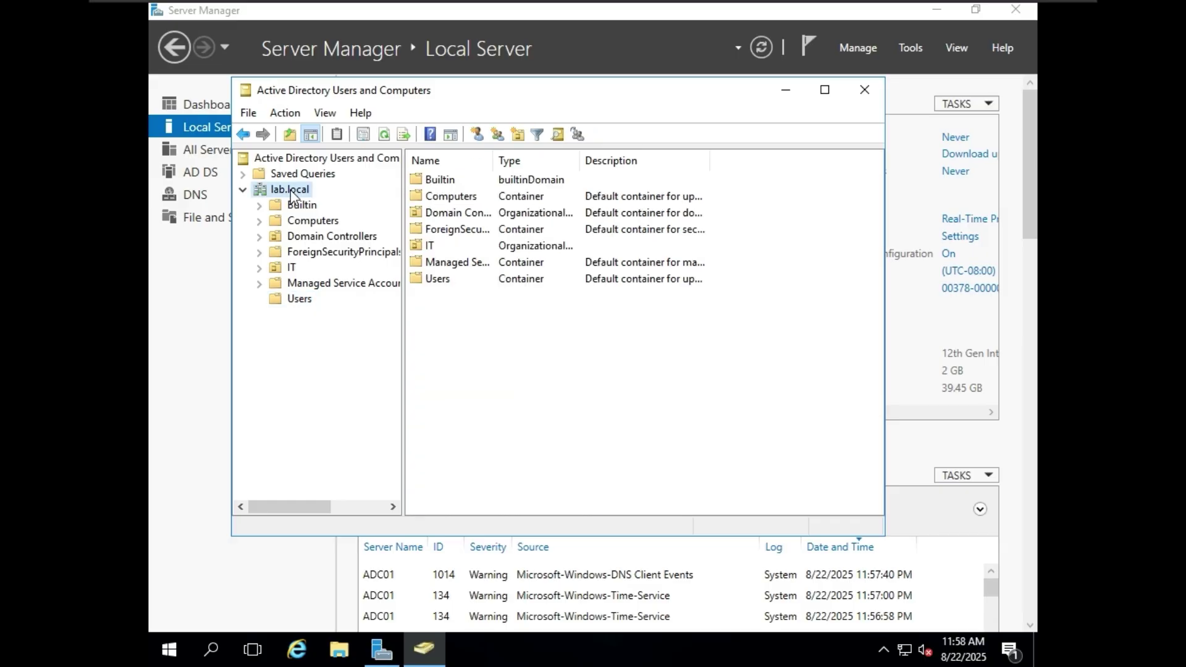
{"action": "right_click", "coordinate": [292, 192]}
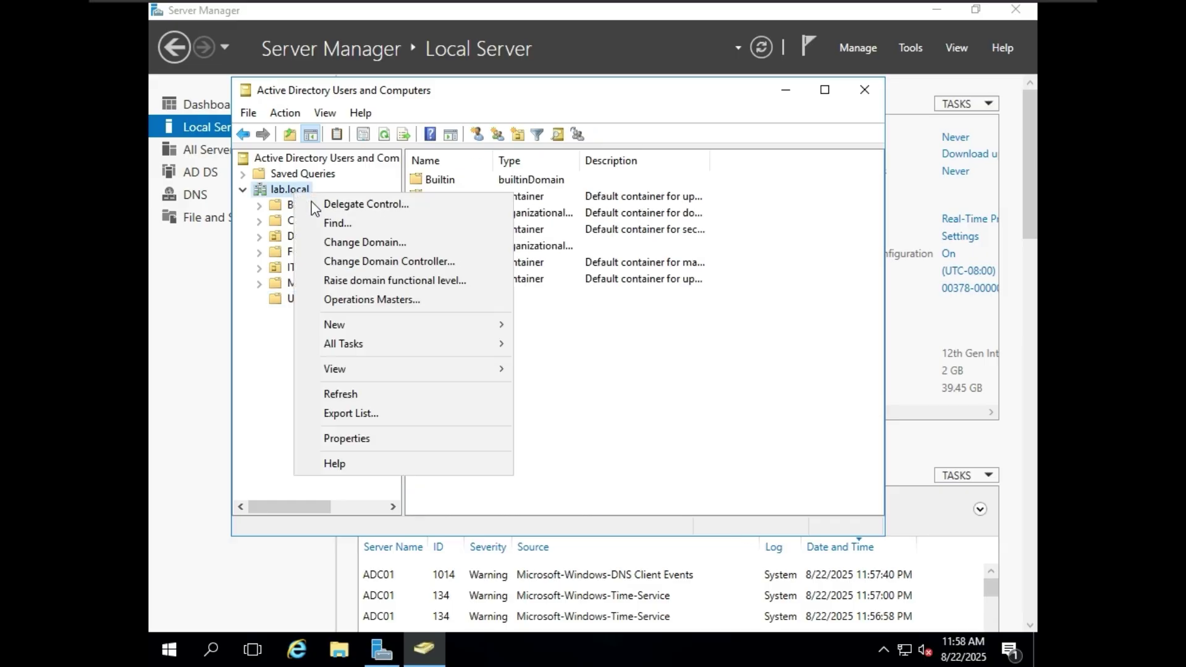
{"action": "mouse_move", "coordinate": [475, 327]}
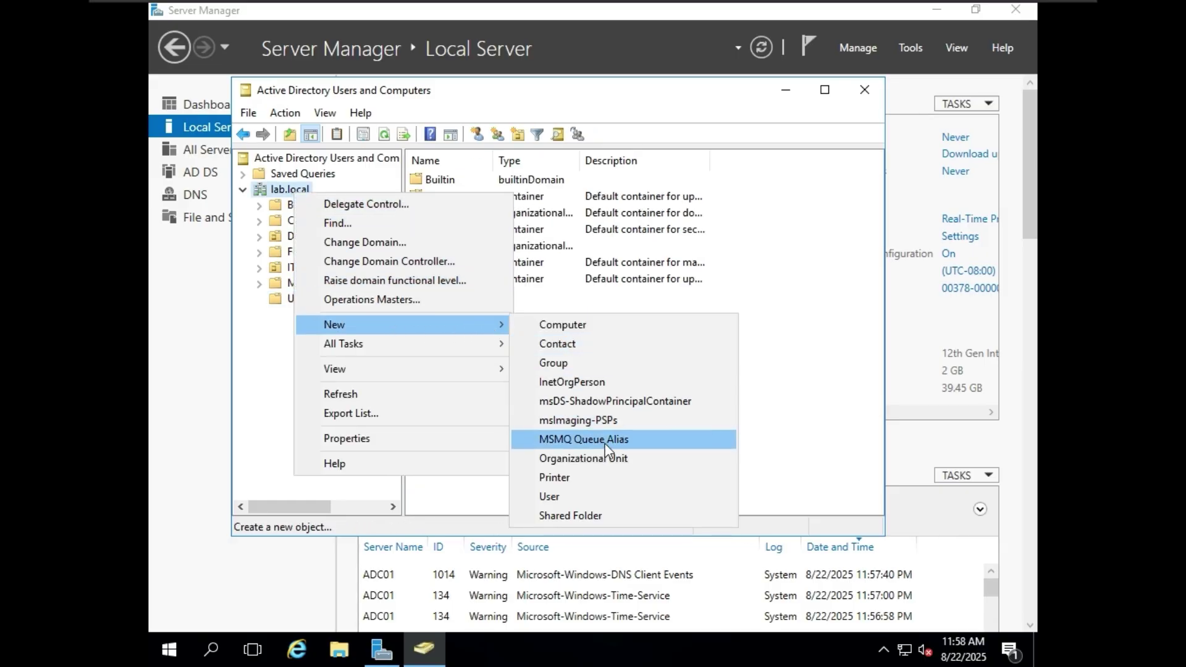
{"action": "left_click", "coordinate": [606, 465]}
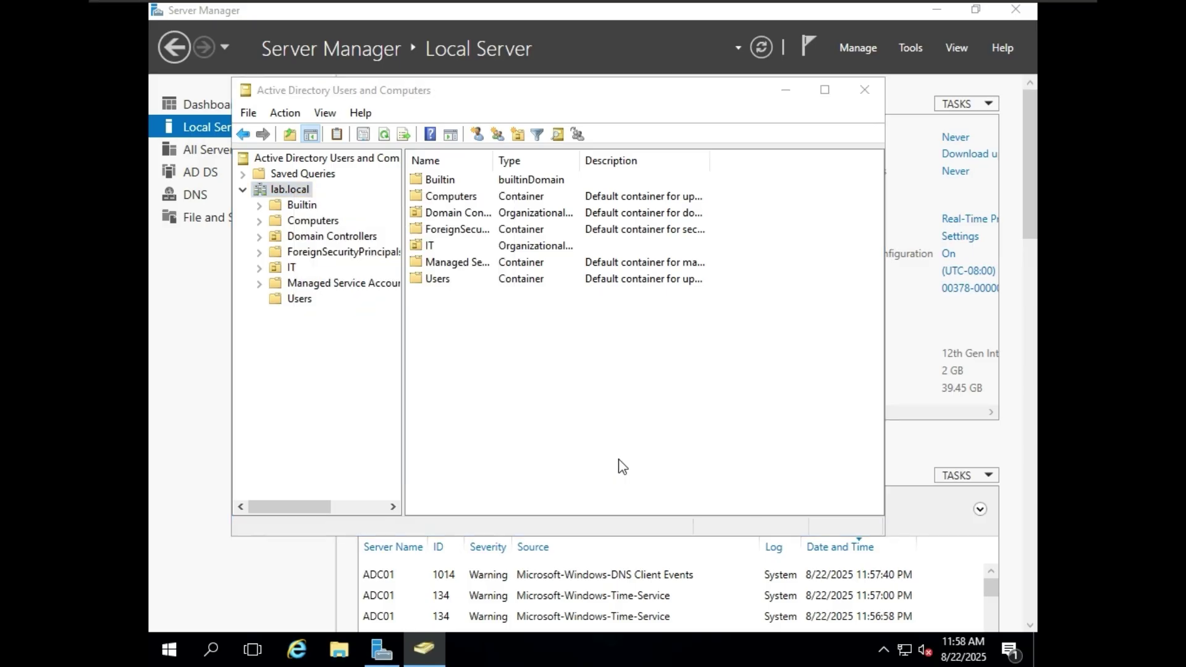
{"action": "type", "text": "HR"}
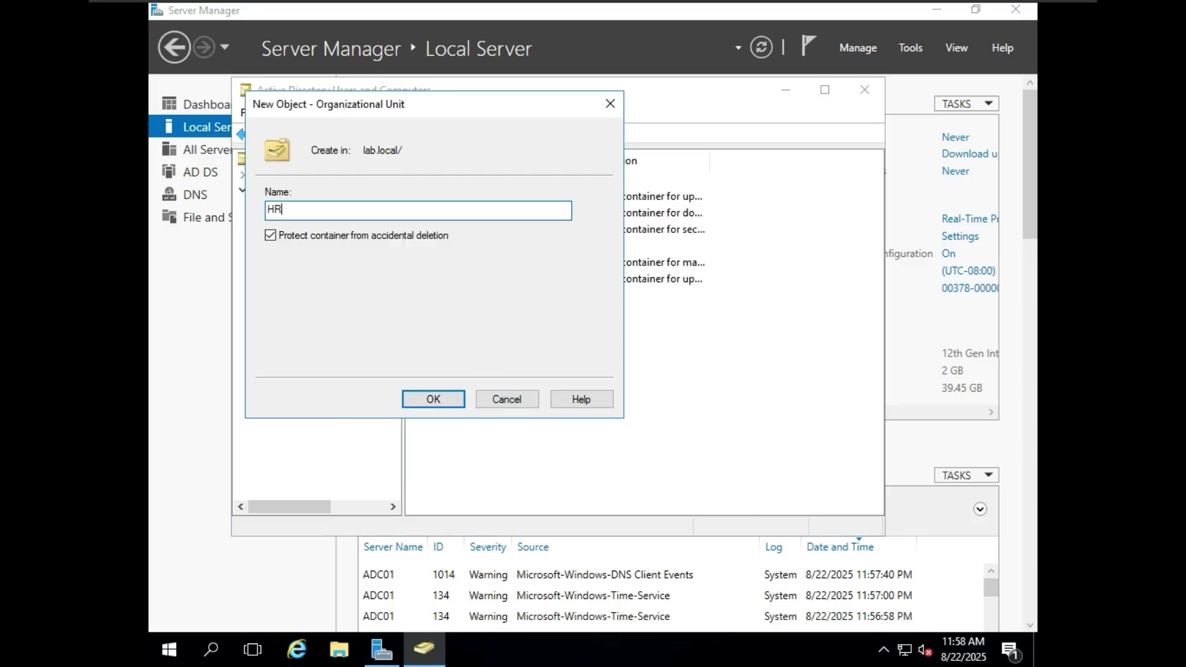
{"action": "left_click", "coordinate": [433, 399]}
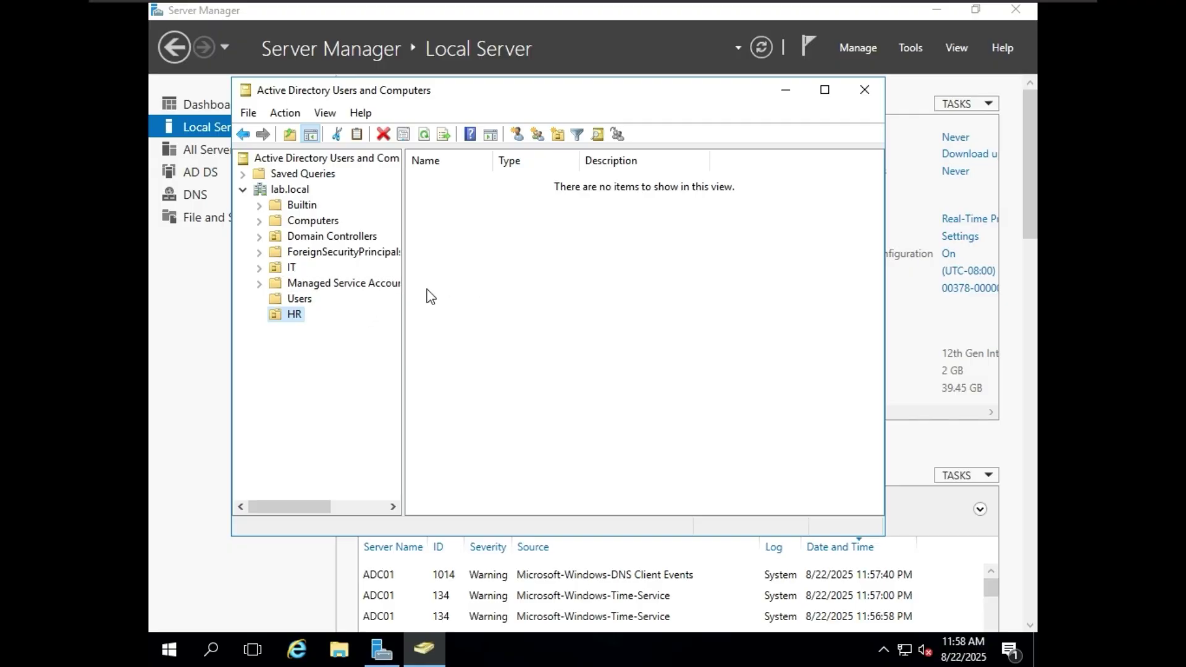
- Start a new user in HR with lowercase name and logon name hr01
{"action": "right_click", "coordinate": [288, 316]}
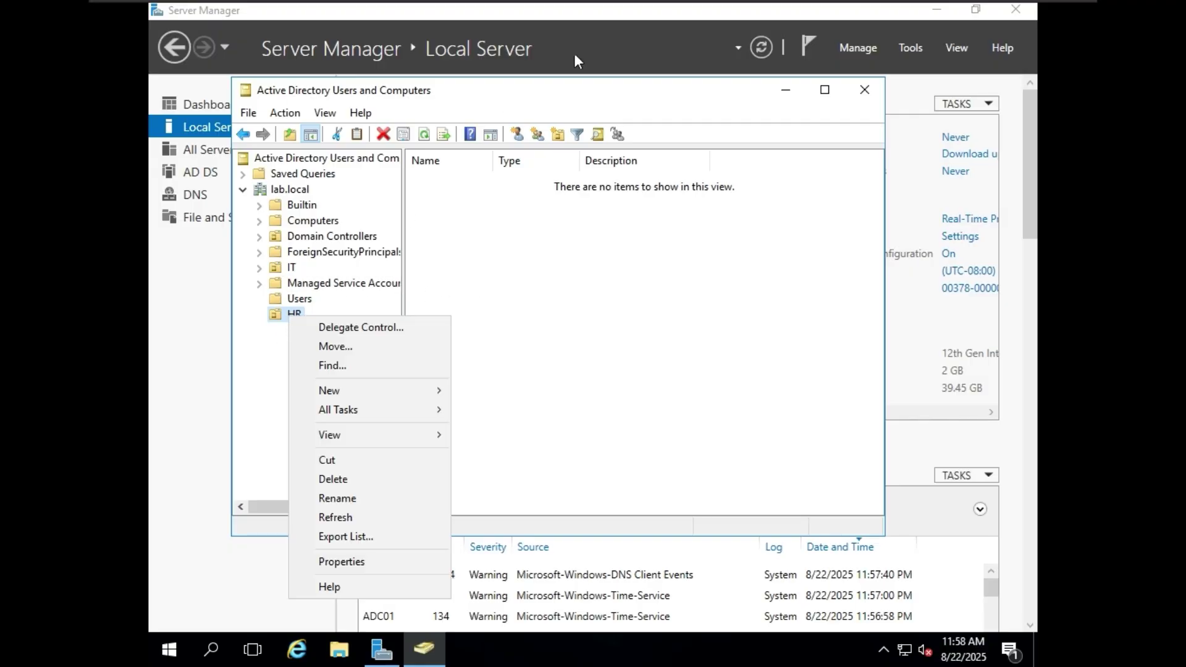
{"action": "mouse_move", "coordinate": [811, 12]}
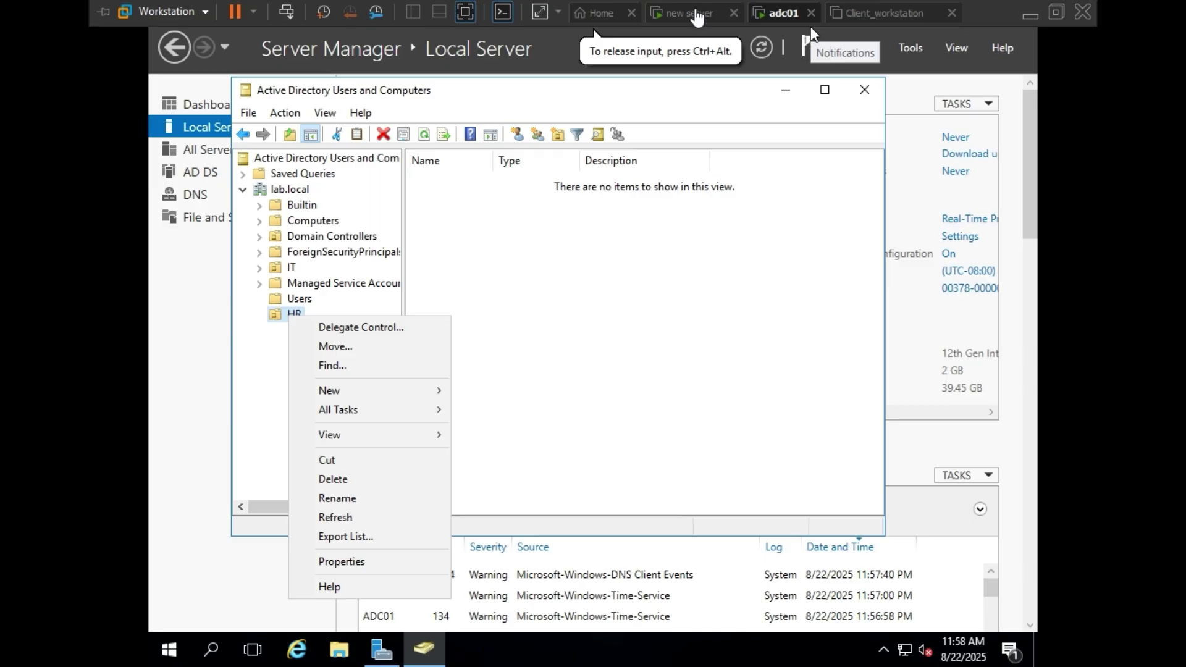
{"action": "mouse_move", "coordinate": [378, 396]}
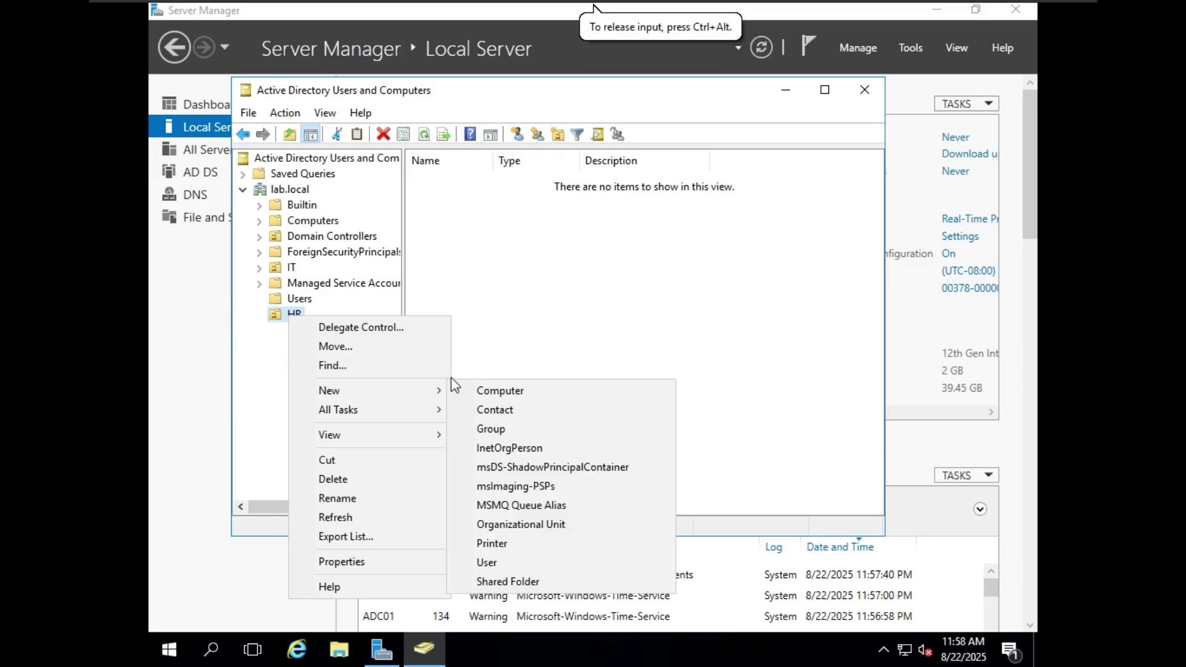
{"action": "left_click", "coordinate": [531, 562]}
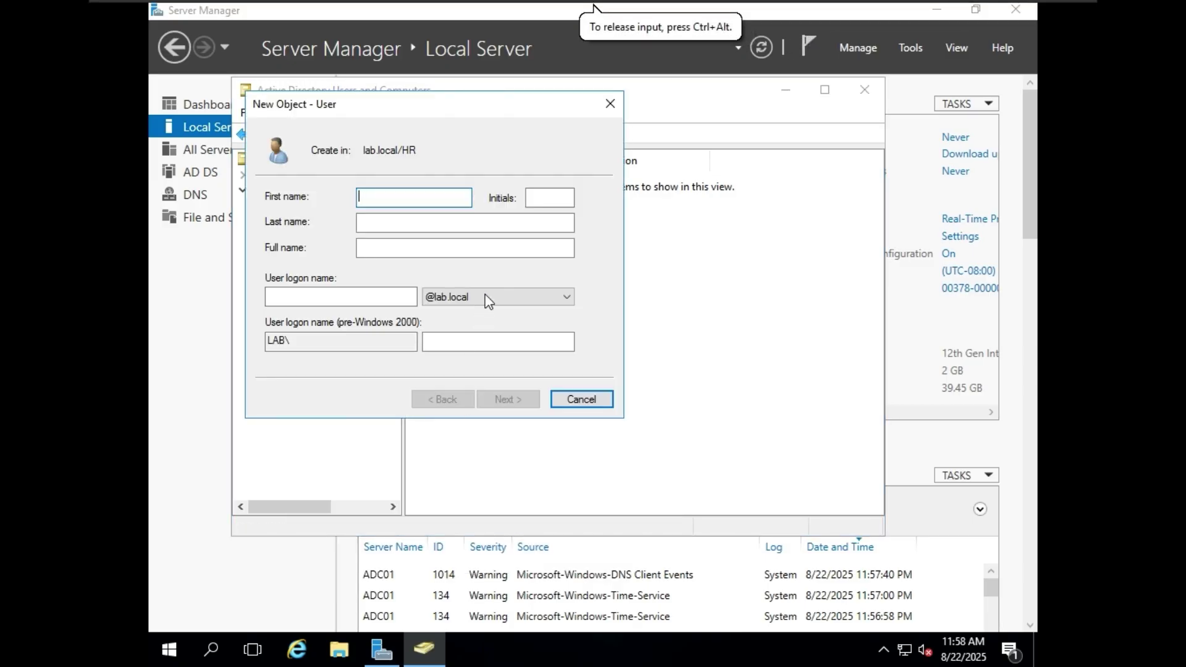
{"action": "type", "text": "HR01"}
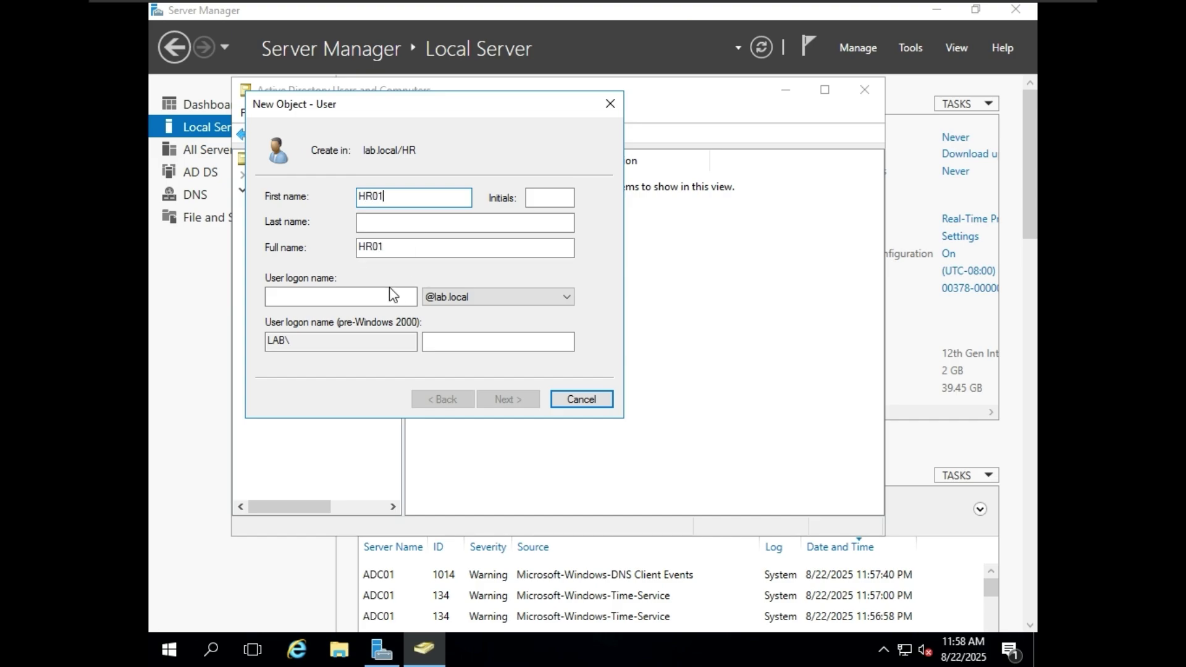
{"action": "left_click", "coordinate": [364, 296]}
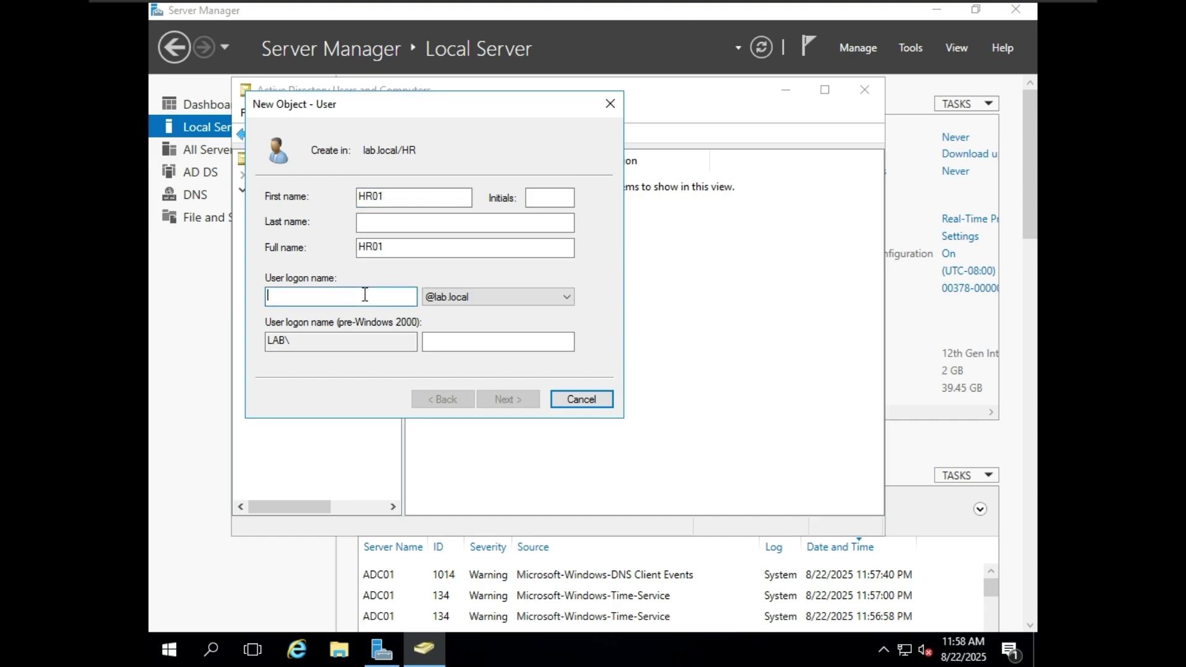
{"action": "type", "text": "HR01"}
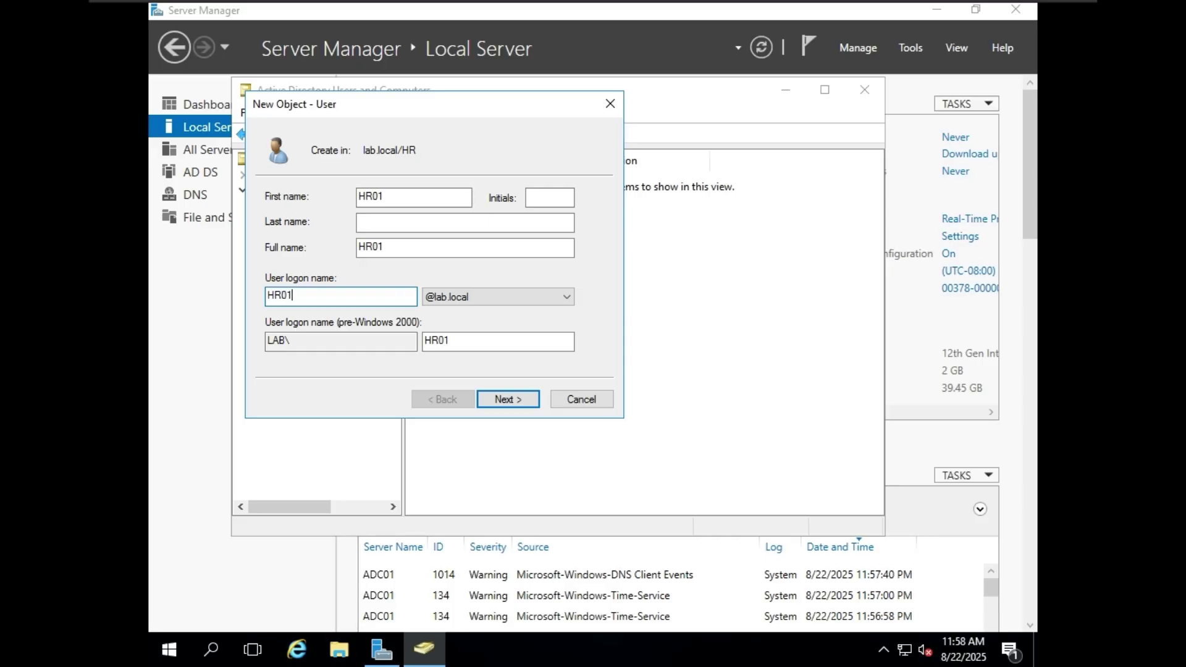
{"action": "left_click", "coordinate": [375, 198]}
{"action": "key", "text": "BackSpace"}
{"action": "key", "text": "BackSpace"}
{"action": "type", "text": "hr"}
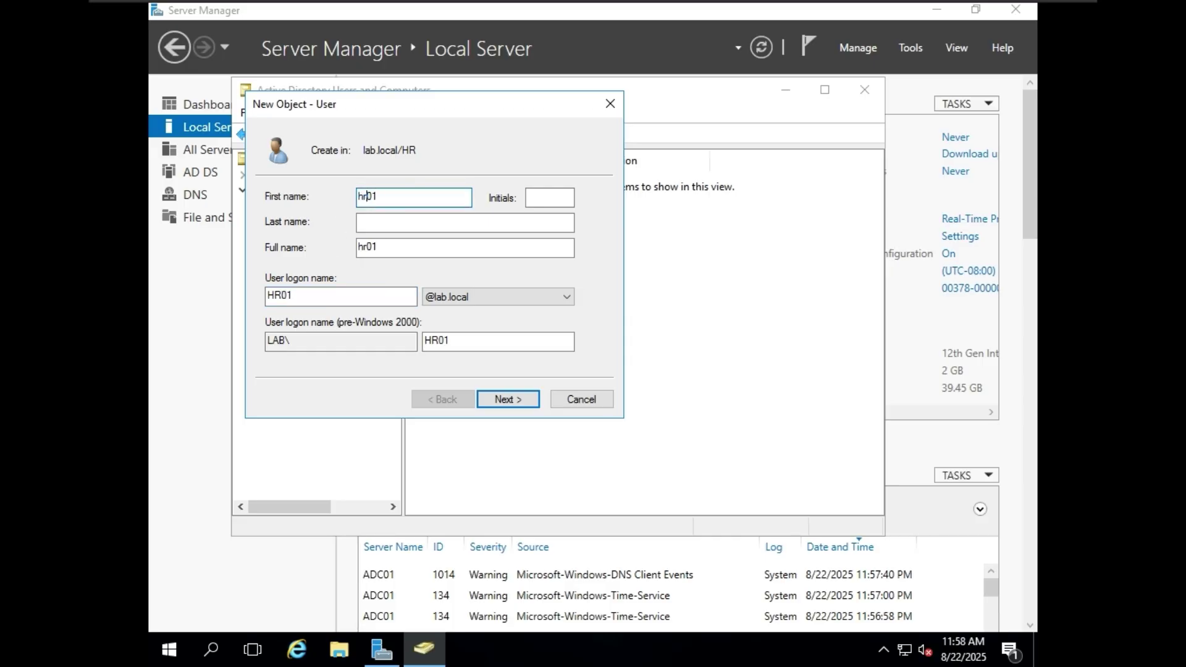
{"action": "left_click", "coordinate": [282, 299]}
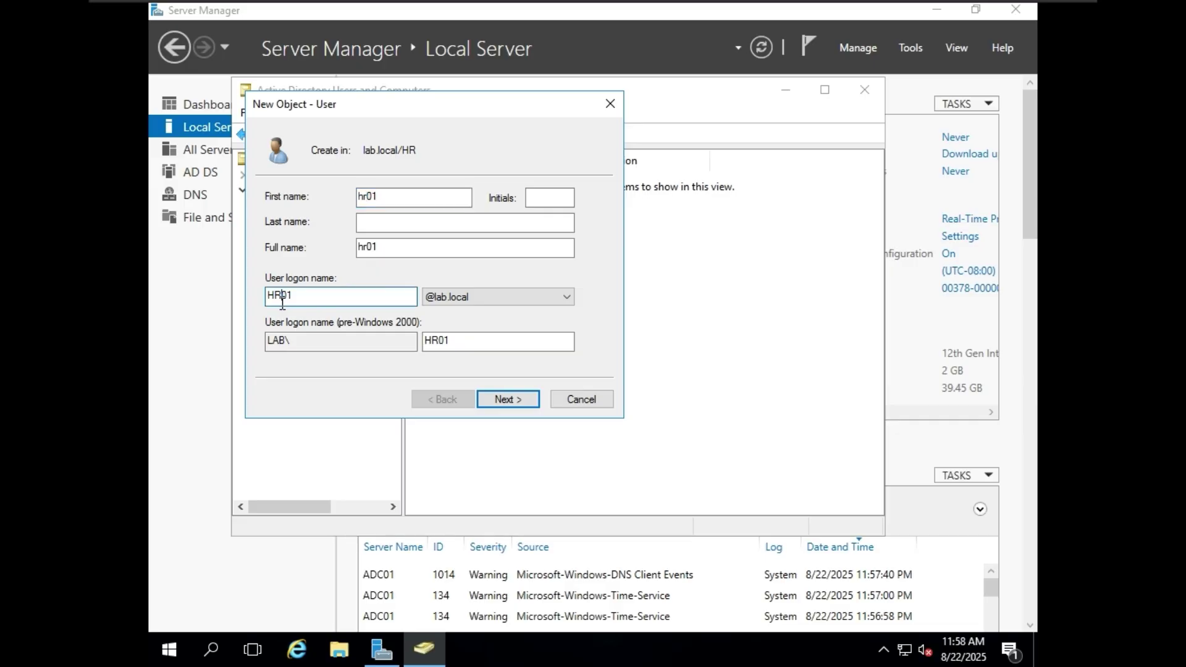
{"action": "key", "text": "BackSpace"}
{"action": "key", "text": "BackSpace"}
{"action": "type", "text": "hr"}
- Give hr01 a never-expiring password and finish creating the user
{"action": "left_click", "coordinate": [510, 400]}
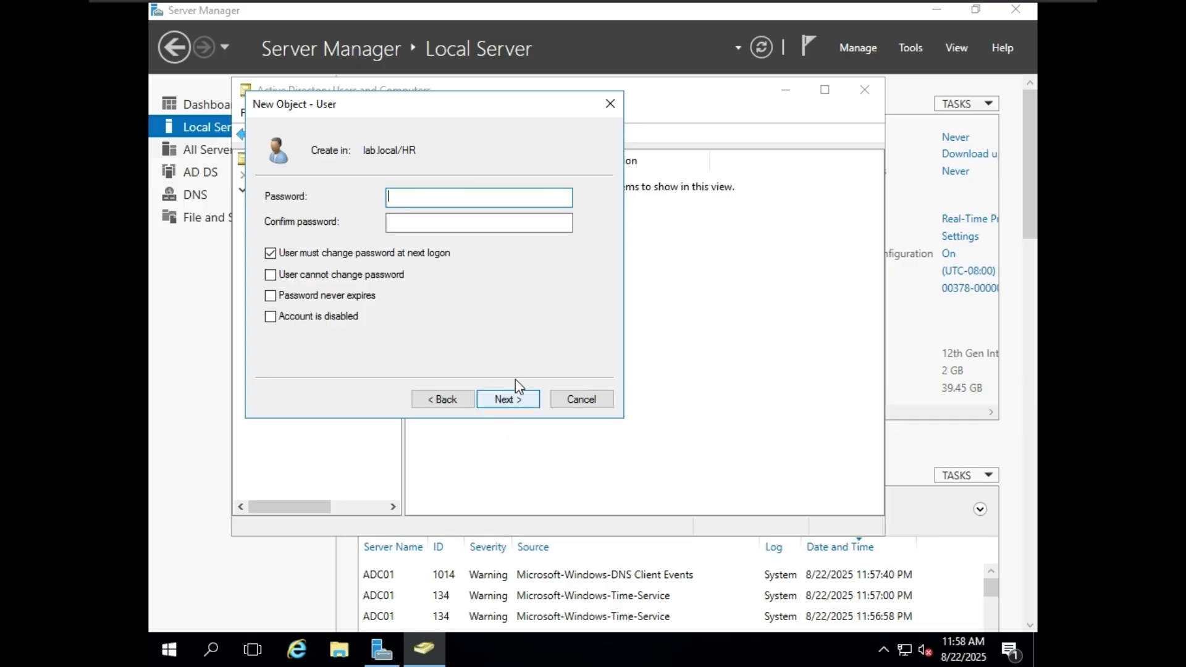
{"action": "left_click", "coordinate": [369, 296]}
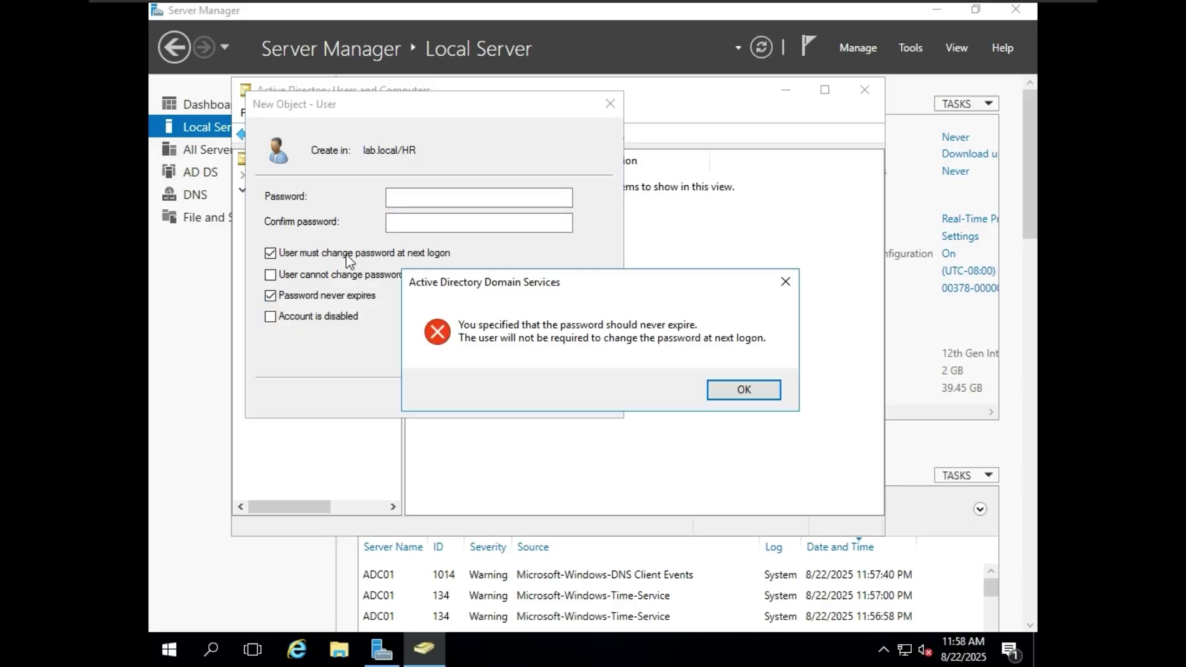
{"action": "left_click", "coordinate": [743, 390]}
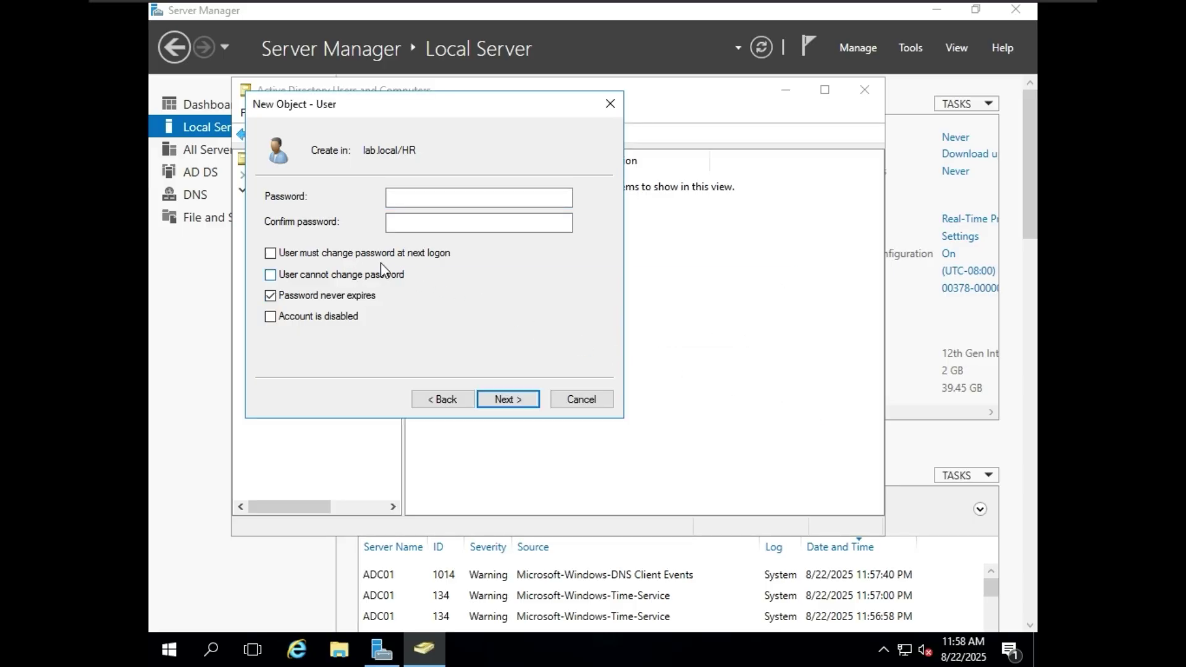
{"action": "left_click", "coordinate": [440, 198]}
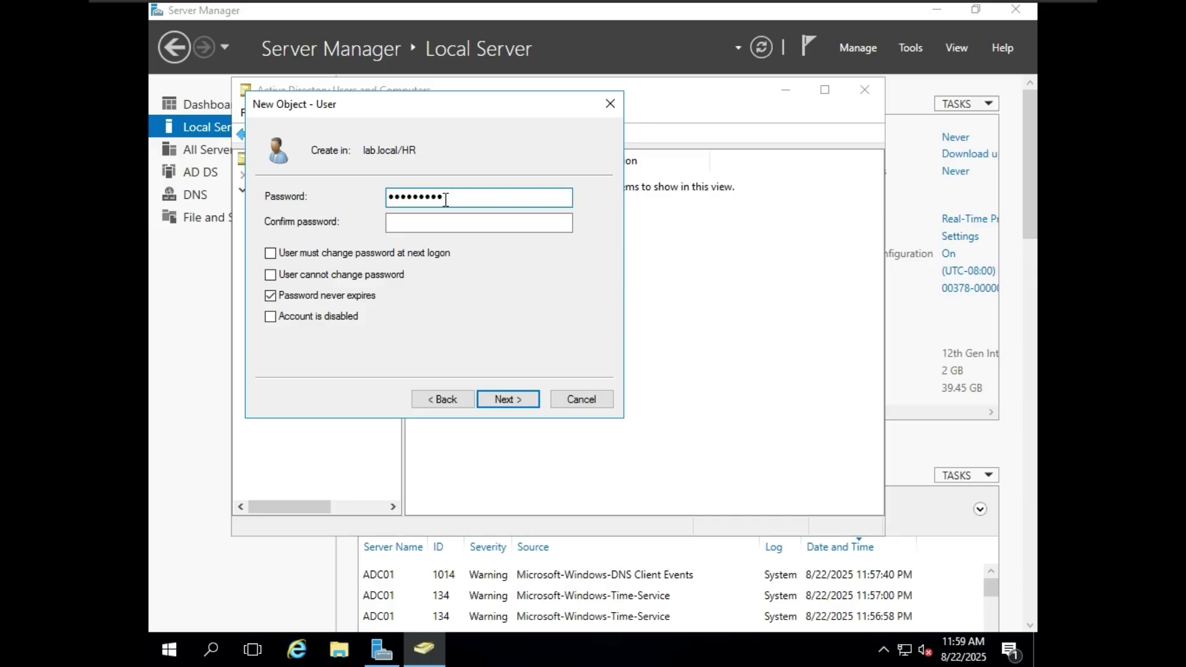
{"action": "left_click", "coordinate": [468, 224]}
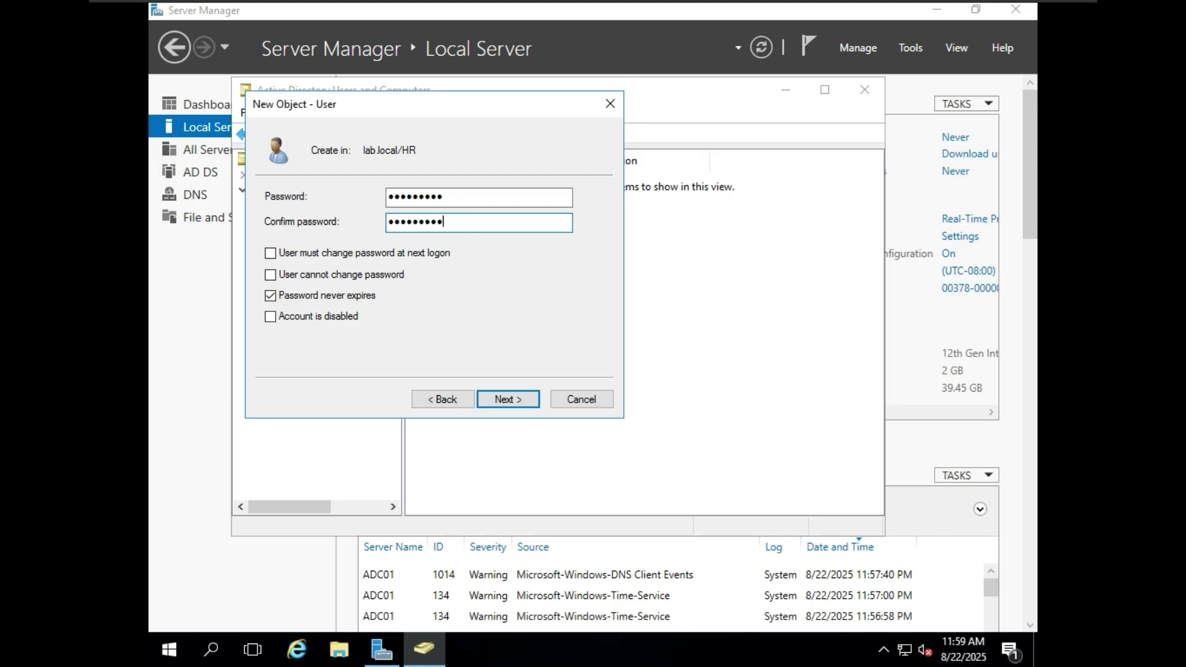
{"action": "left_click", "coordinate": [518, 398]}
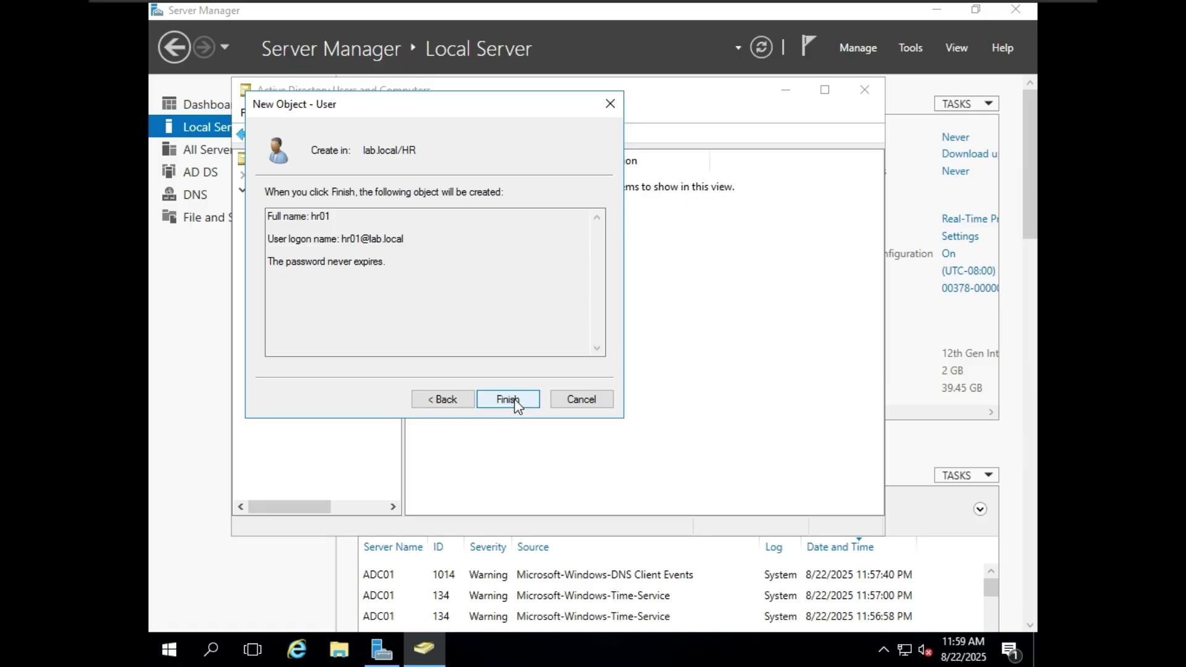
{"action": "left_click", "coordinate": [516, 401]}
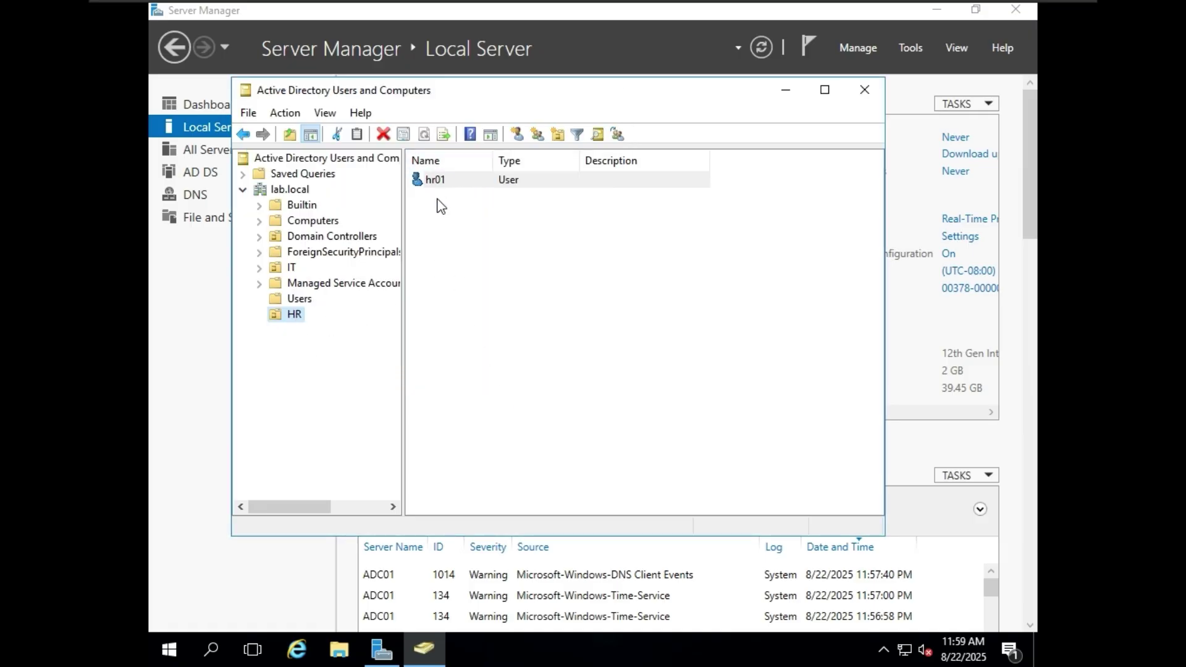
- Switch to the DC01 VM and refresh its Users list and directory view
{"action": "mouse_move", "coordinate": [840, 1]}
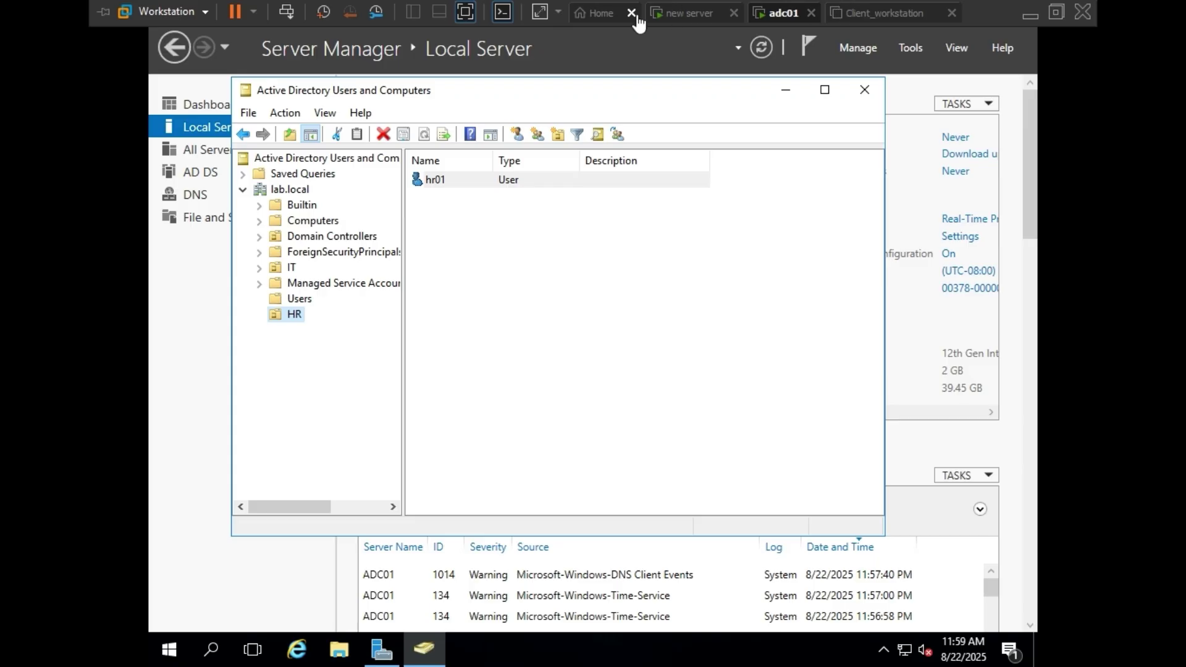
{"action": "left_click", "coordinate": [684, 15]}
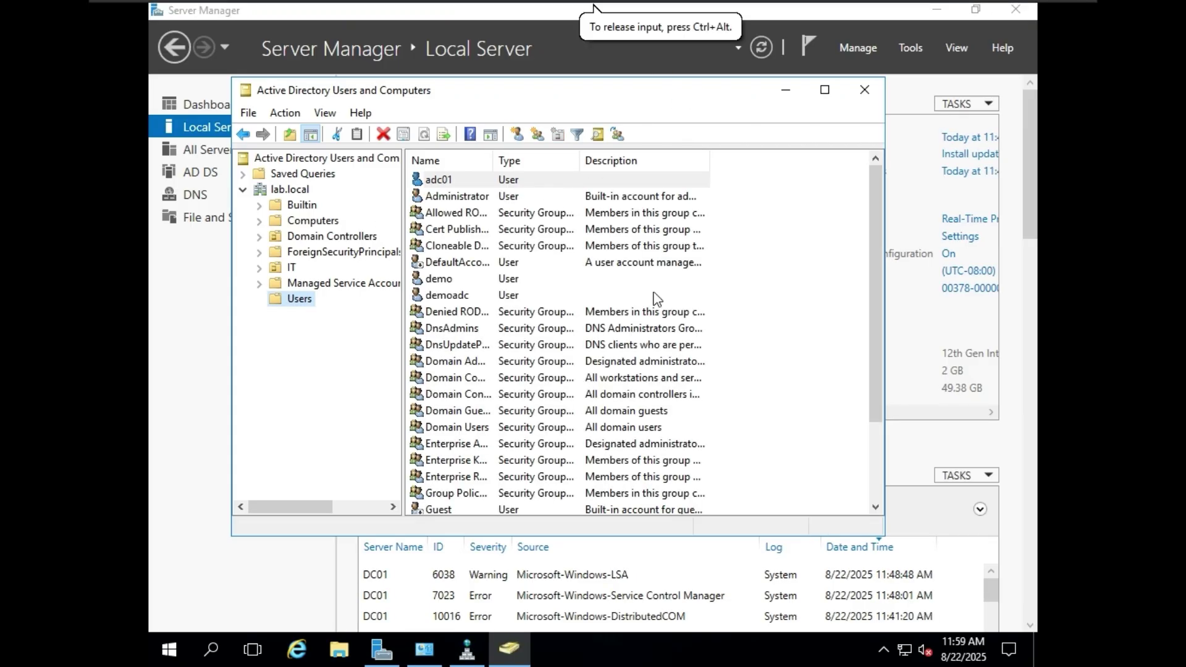
{"action": "right_click", "coordinate": [755, 282]}
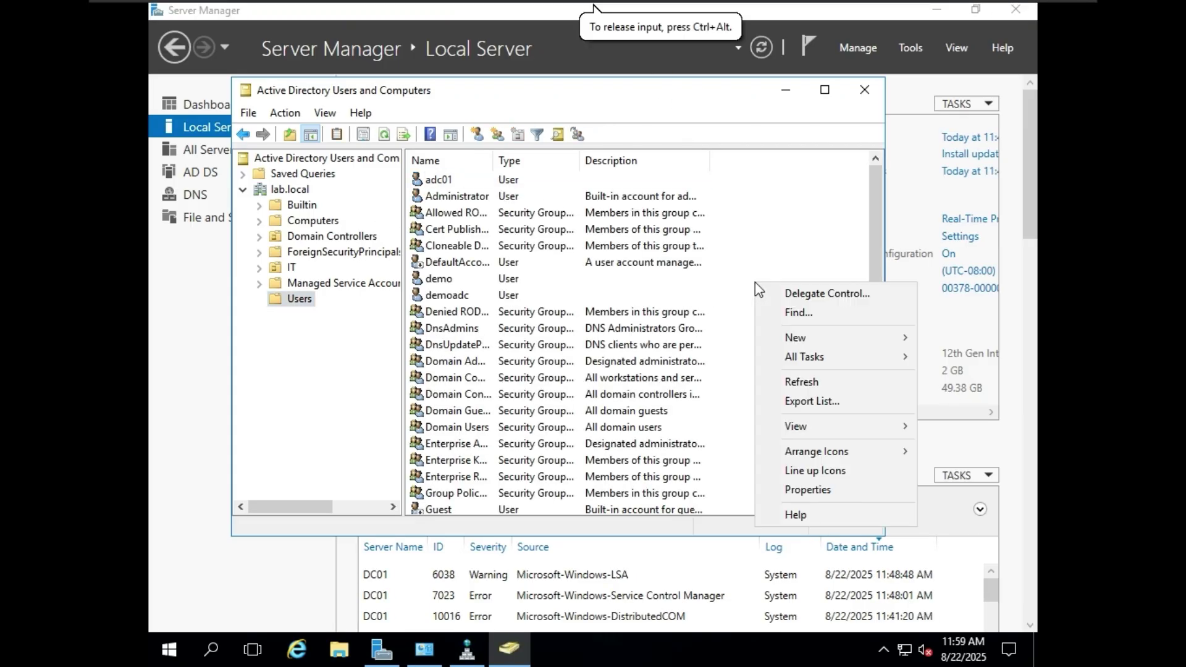
{"action": "left_click", "coordinate": [813, 383]}
{"action": "right_click", "coordinate": [788, 306]}
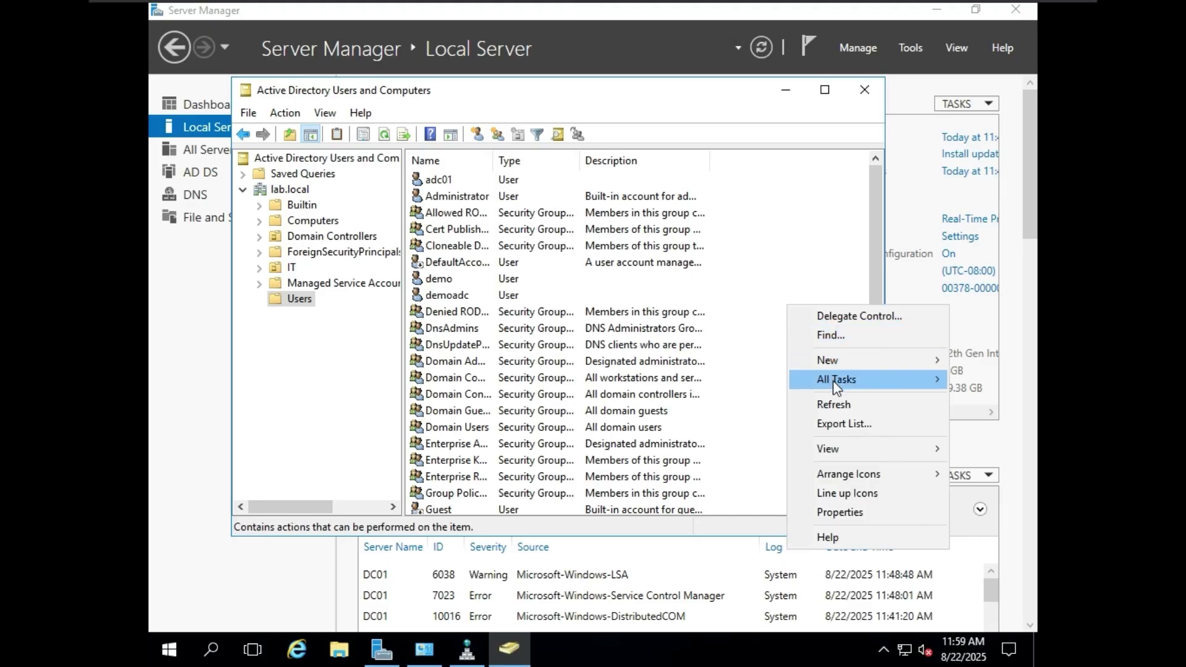
{"action": "left_click", "coordinate": [825, 403]}
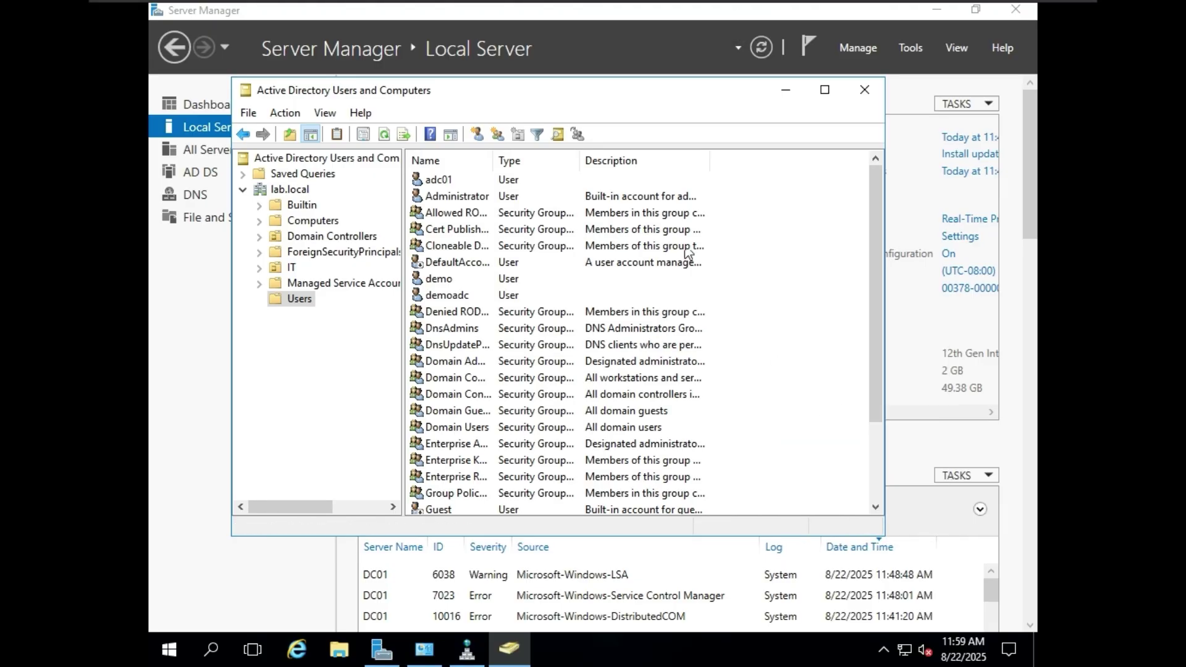
{"action": "left_click", "coordinate": [388, 134]}
- Refresh lab.local and open the HR unit to find hr01
{"action": "left_click", "coordinate": [265, 193]}
{"action": "right_click", "coordinate": [273, 191]}
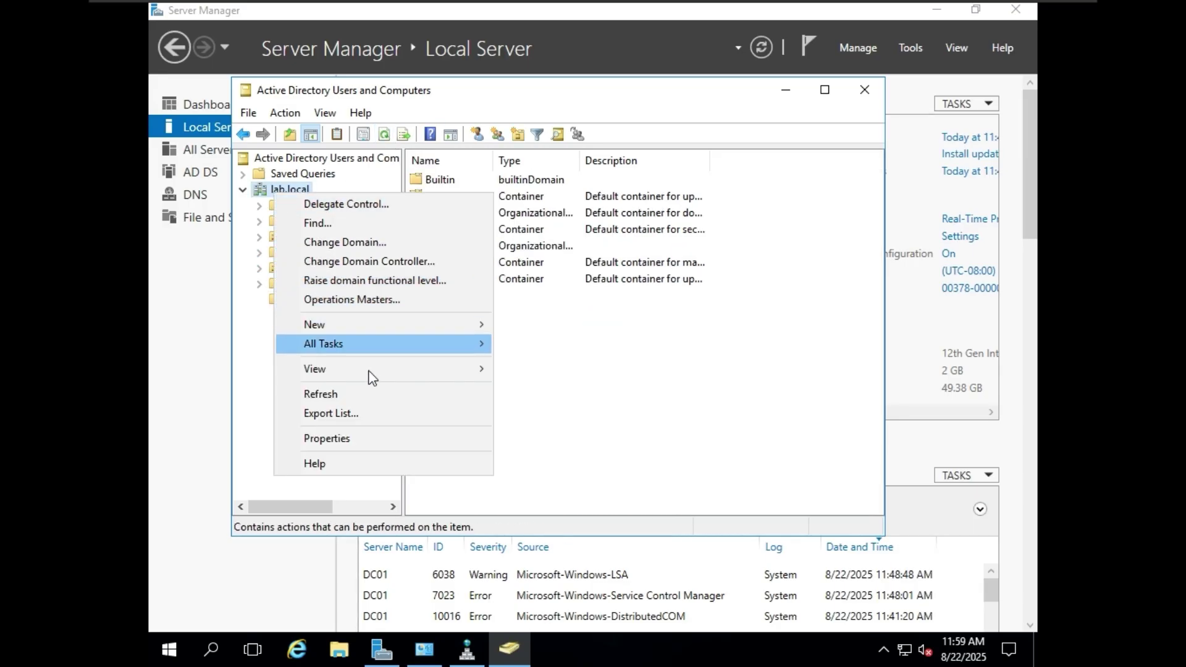
{"action": "left_click", "coordinate": [372, 396]}
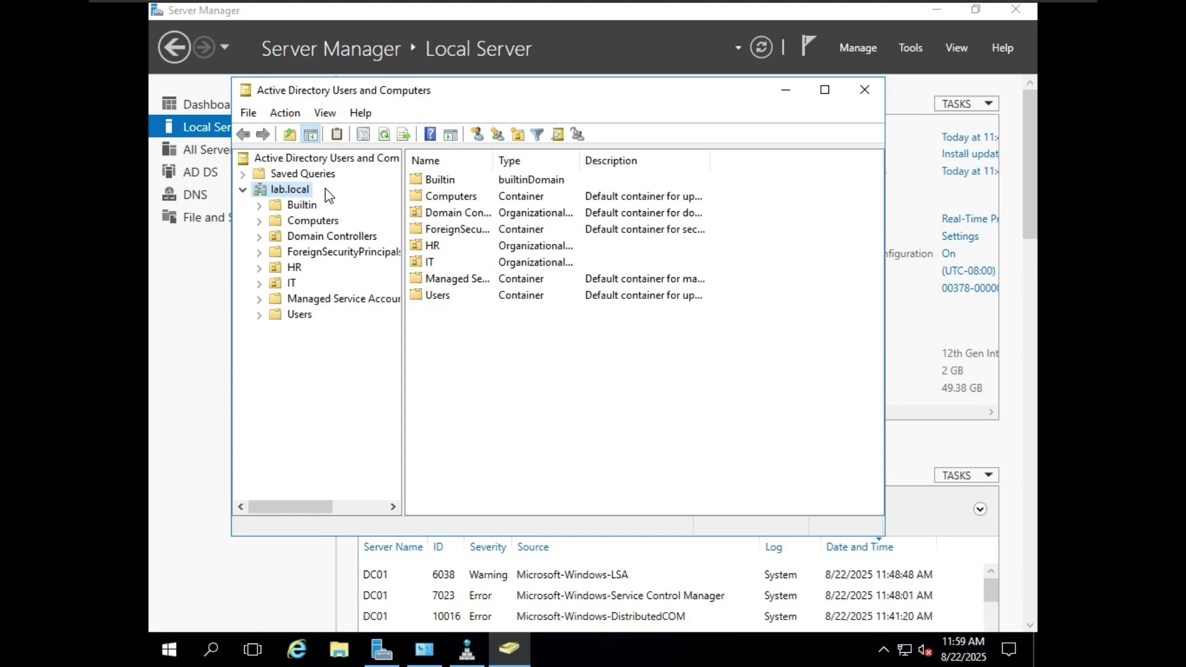
{"action": "left_click", "coordinate": [294, 269]}
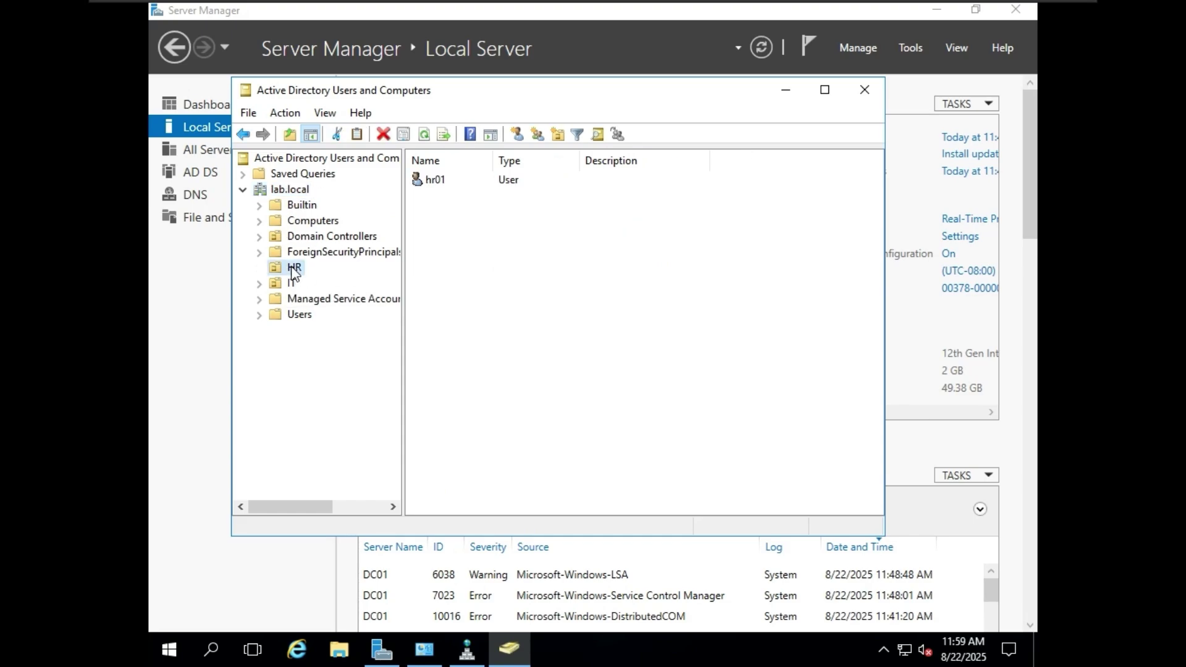
- Open hr01's properties and review its Address, Account and Profile tabs
{"action": "left_click", "coordinate": [442, 185]}
{"action": "double_click", "coordinate": [444, 185]}
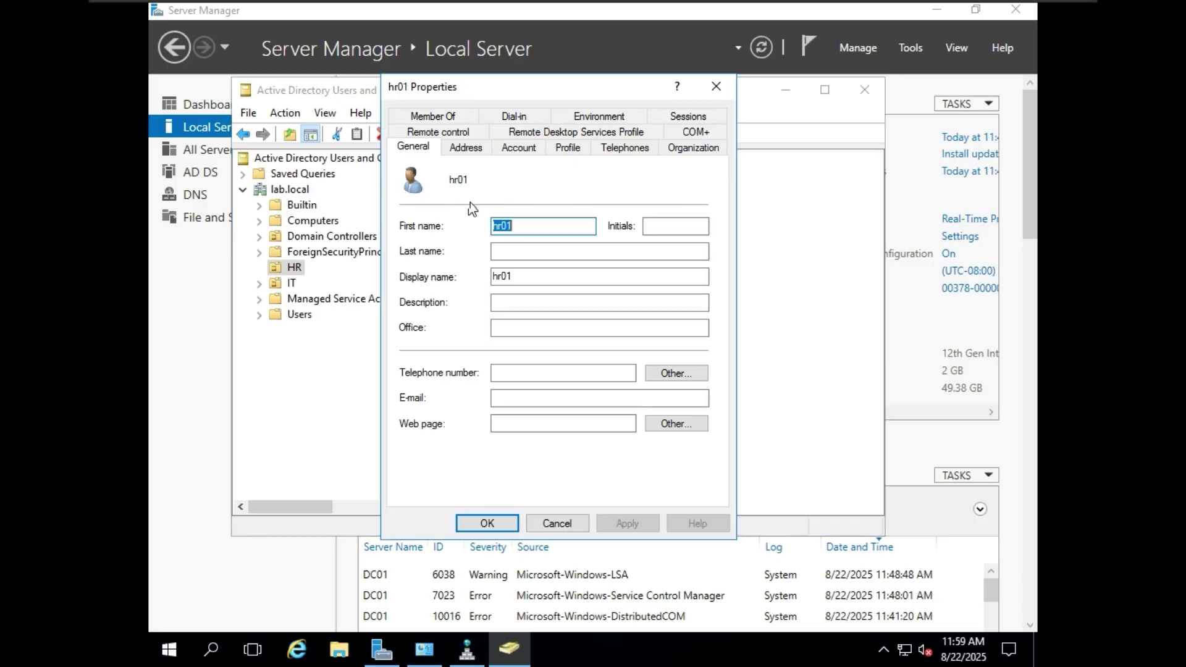
{"action": "left_click", "coordinate": [469, 151]}
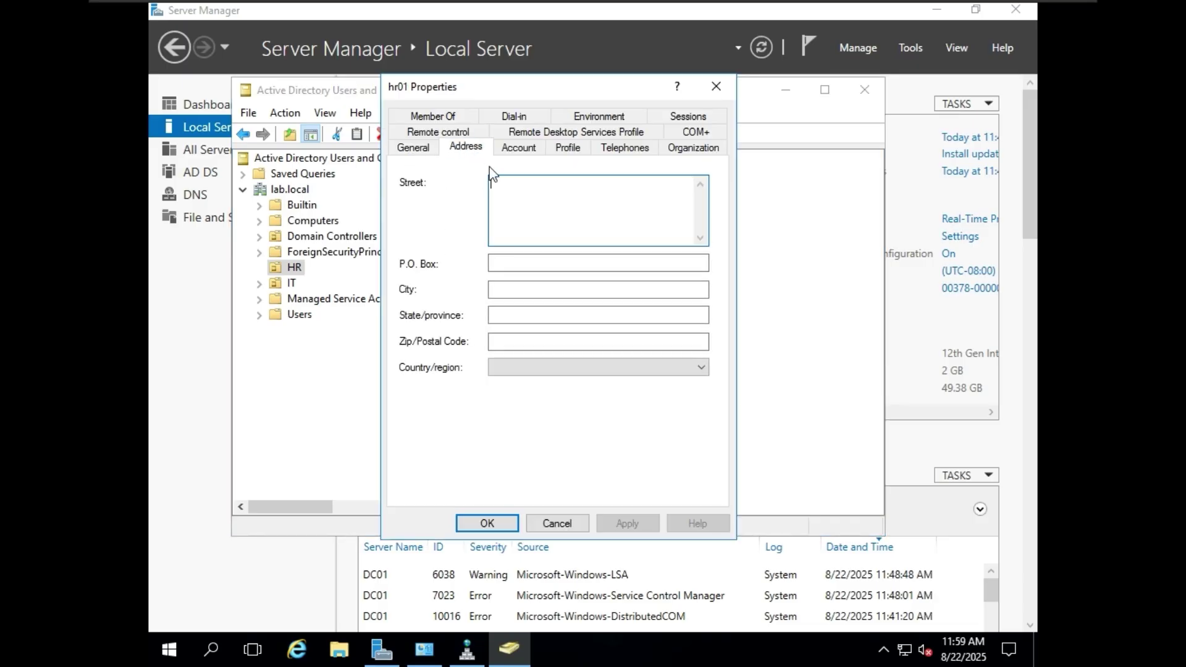
{"action": "left_click", "coordinate": [524, 151]}
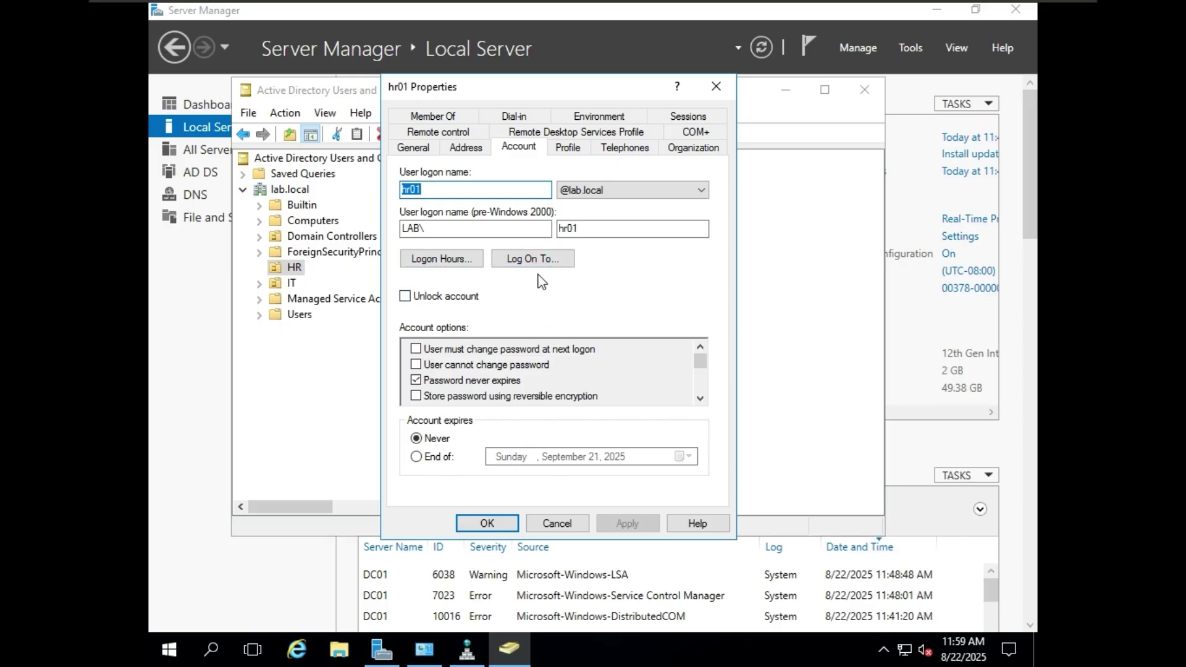
{"action": "left_click", "coordinate": [578, 148]}
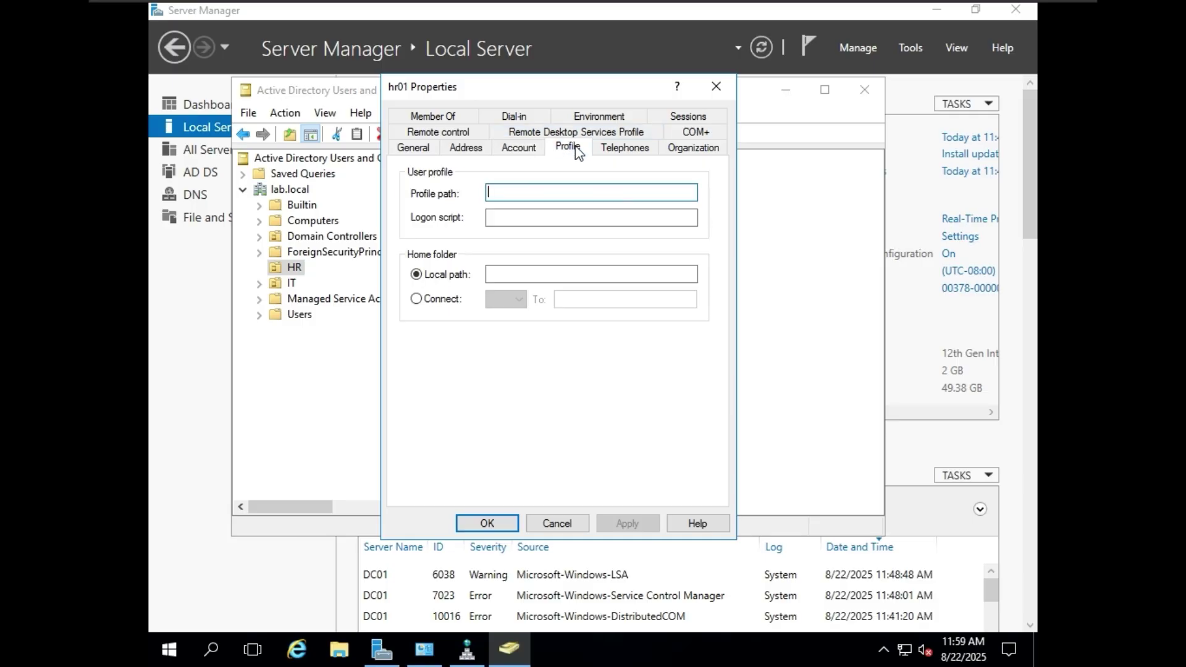
- Review hr01's Domain Users membership, Organization and RDS Profile tabs
{"action": "left_click", "coordinate": [447, 117]}
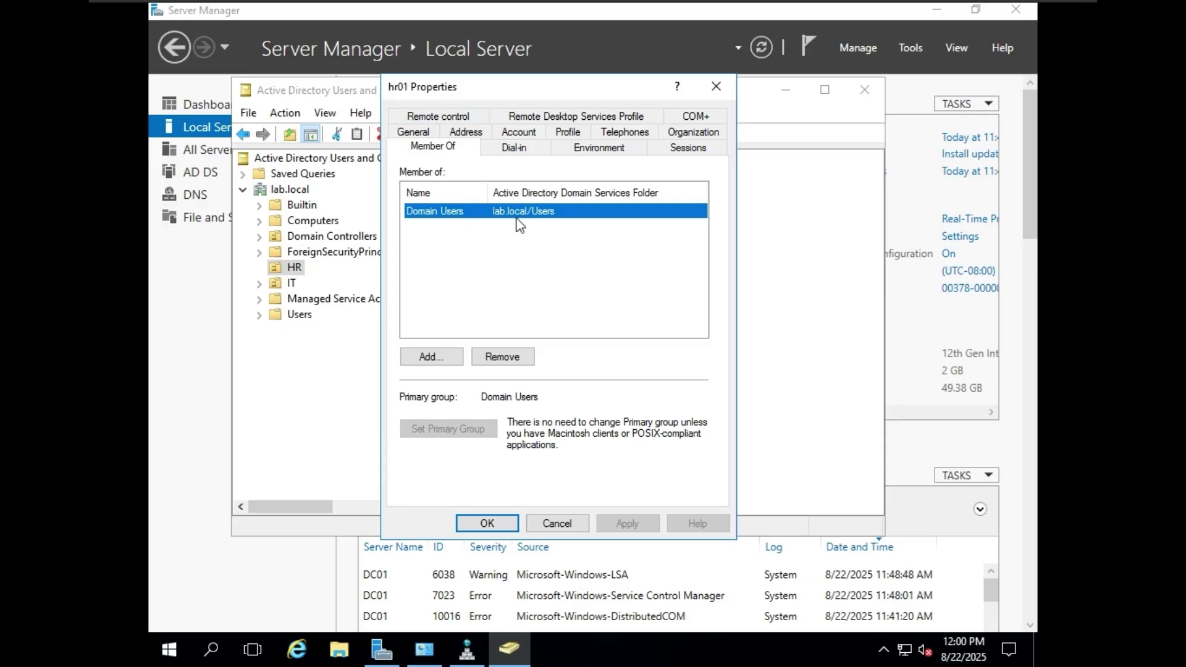
{"action": "double_click", "coordinate": [535, 214]}
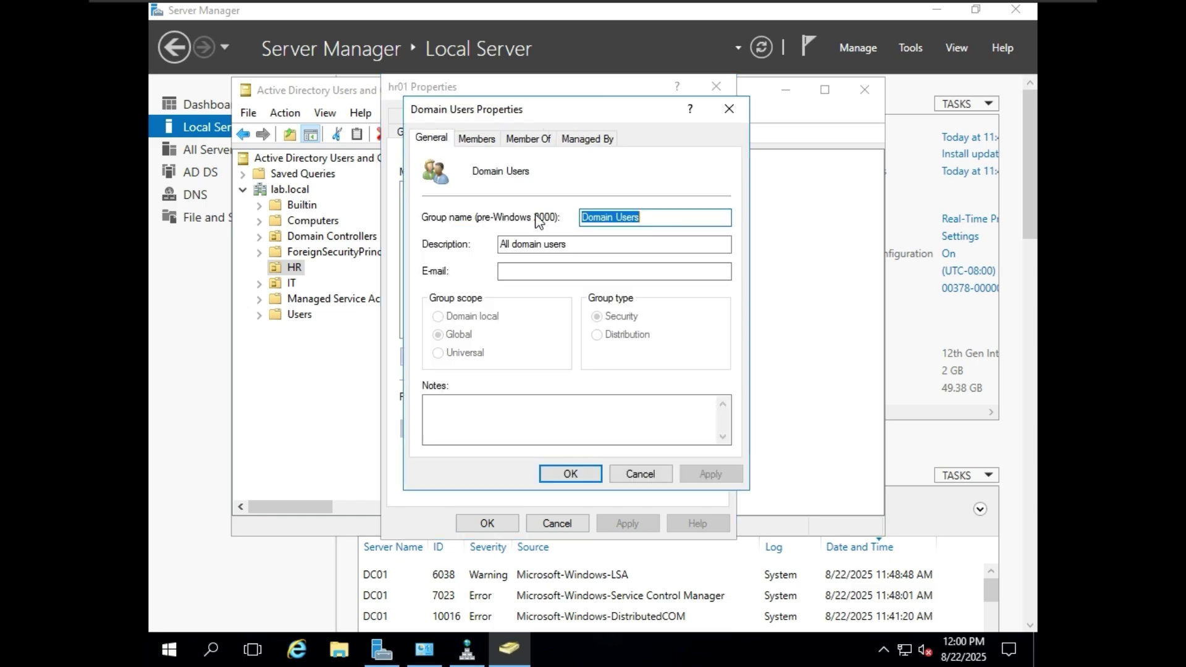
{"action": "left_click", "coordinate": [730, 110]}
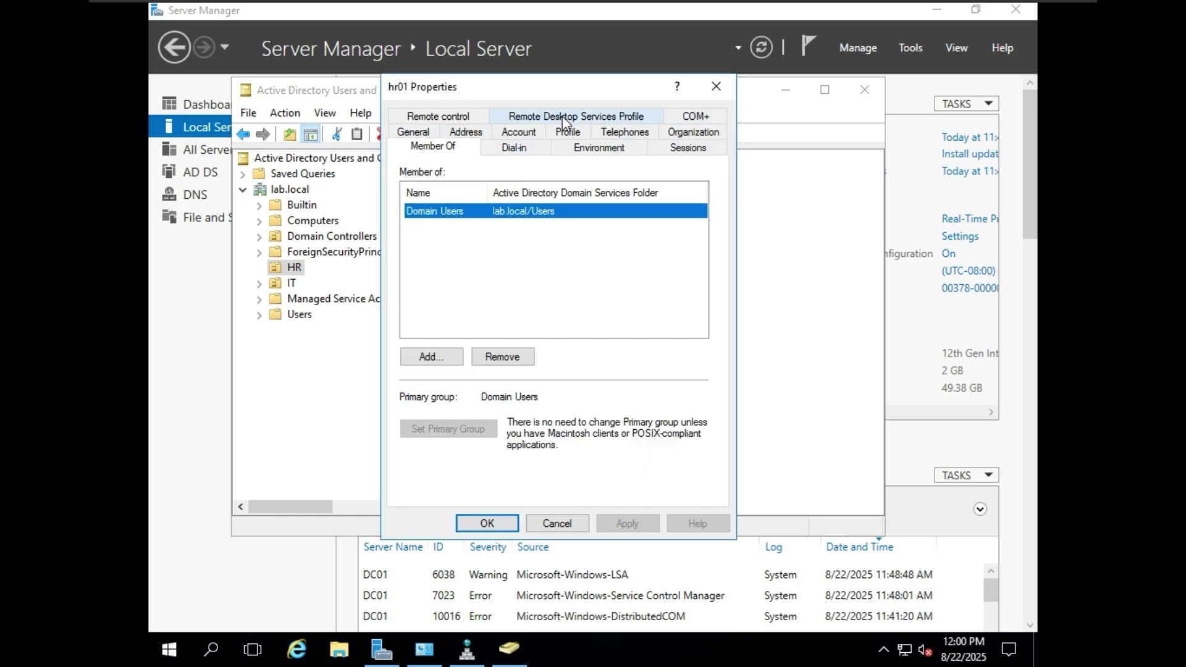
{"action": "left_click", "coordinate": [695, 131]}
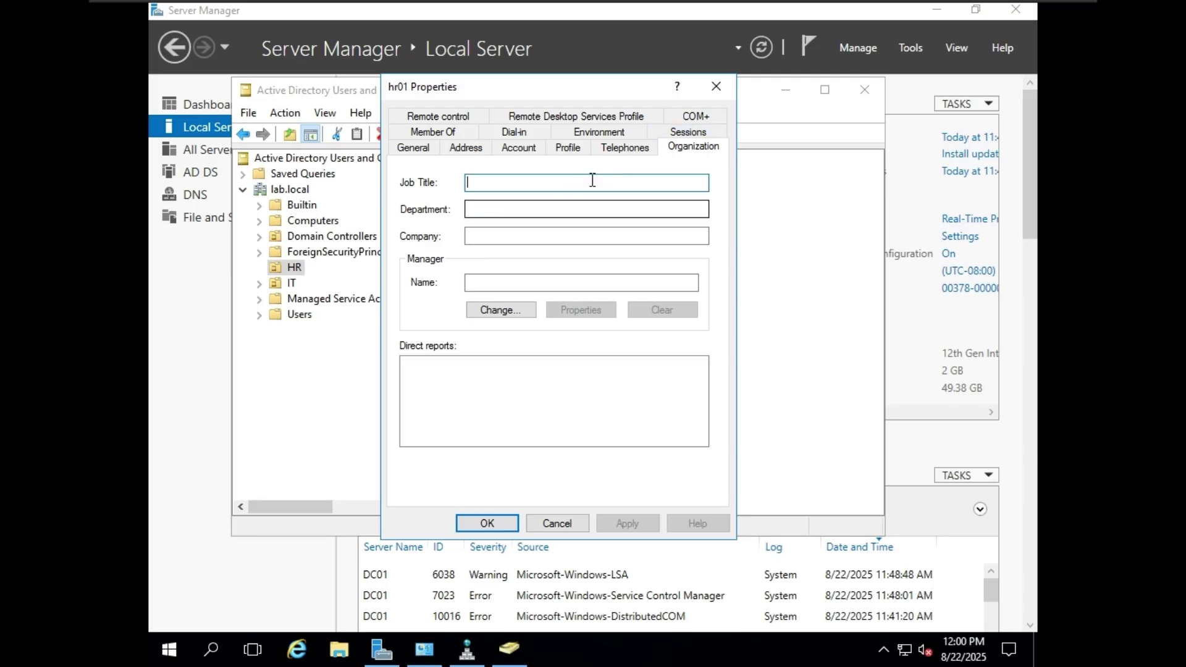
{"action": "left_click", "coordinate": [577, 117]}
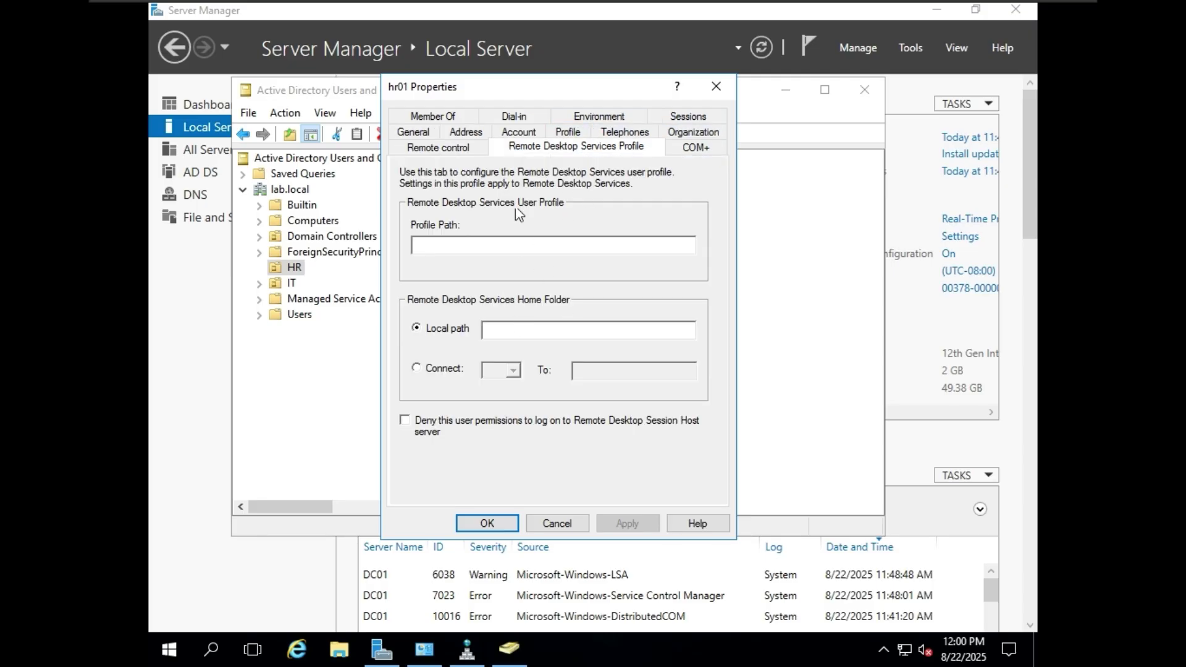
{"action": "left_click", "coordinate": [449, 117]}
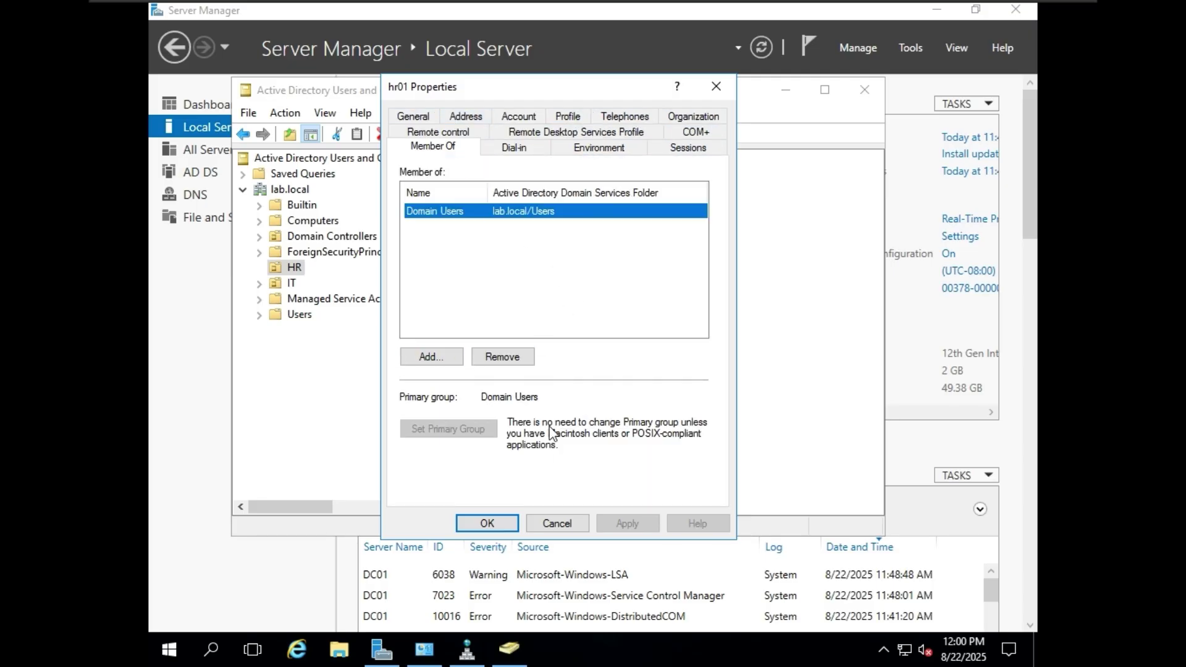
- Close hr01's properties on DC01, then switch to adc01 and minimize its Active Directory Users and Computers
{"action": "key", "text": "Escape"}
{"action": "left_click", "coordinate": [864, 89]}
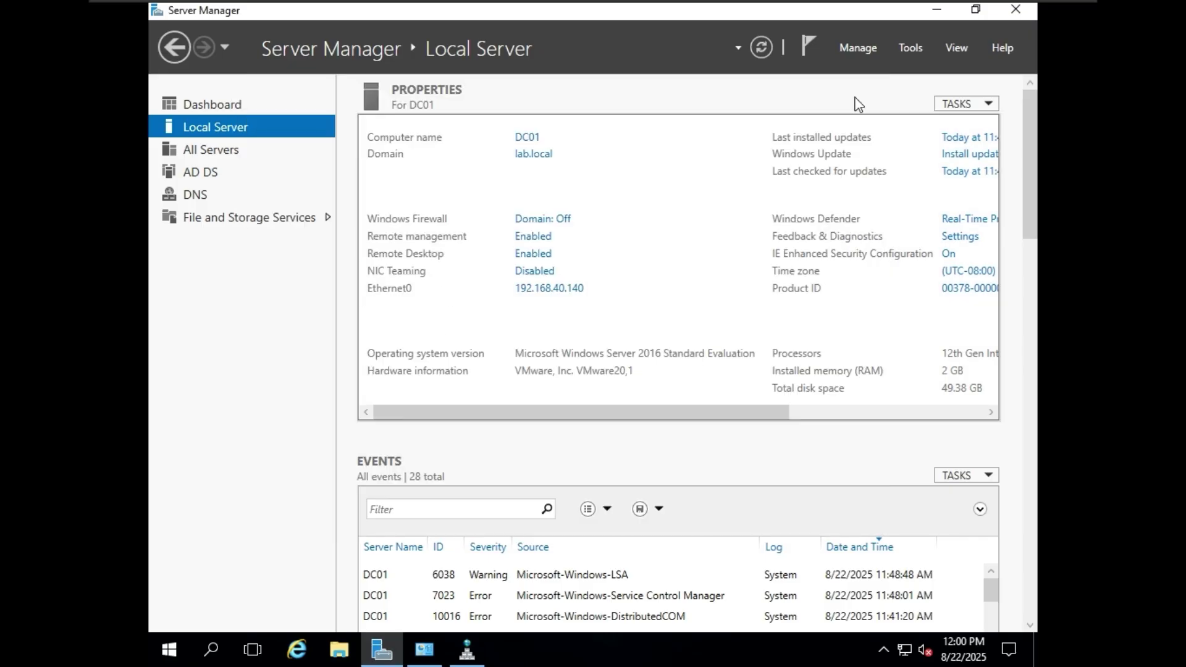
{"action": "mouse_move", "coordinate": [733, 9]}
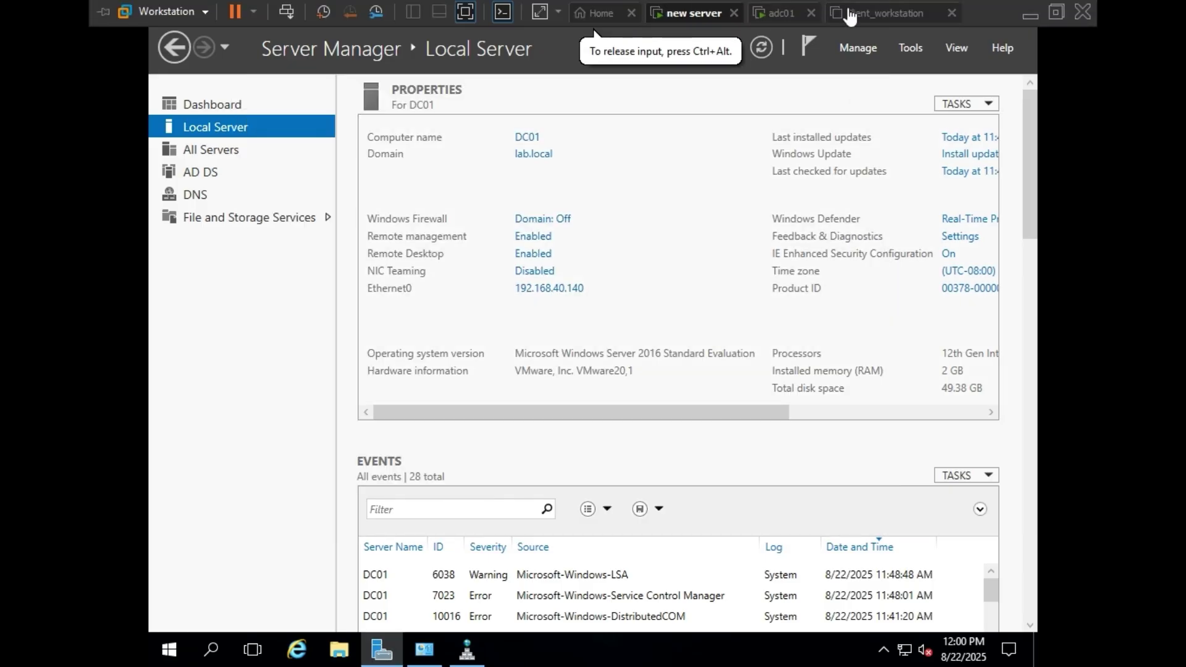
{"action": "left_click", "coordinate": [779, 13]}
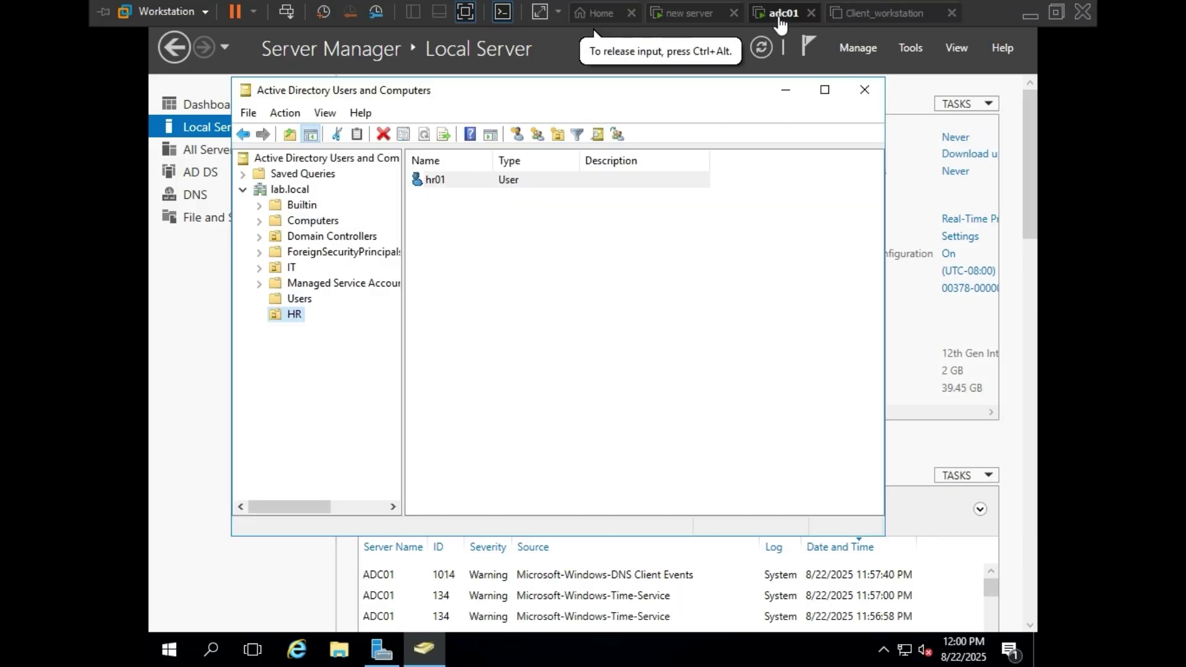
{"action": "left_click", "coordinate": [785, 90]}
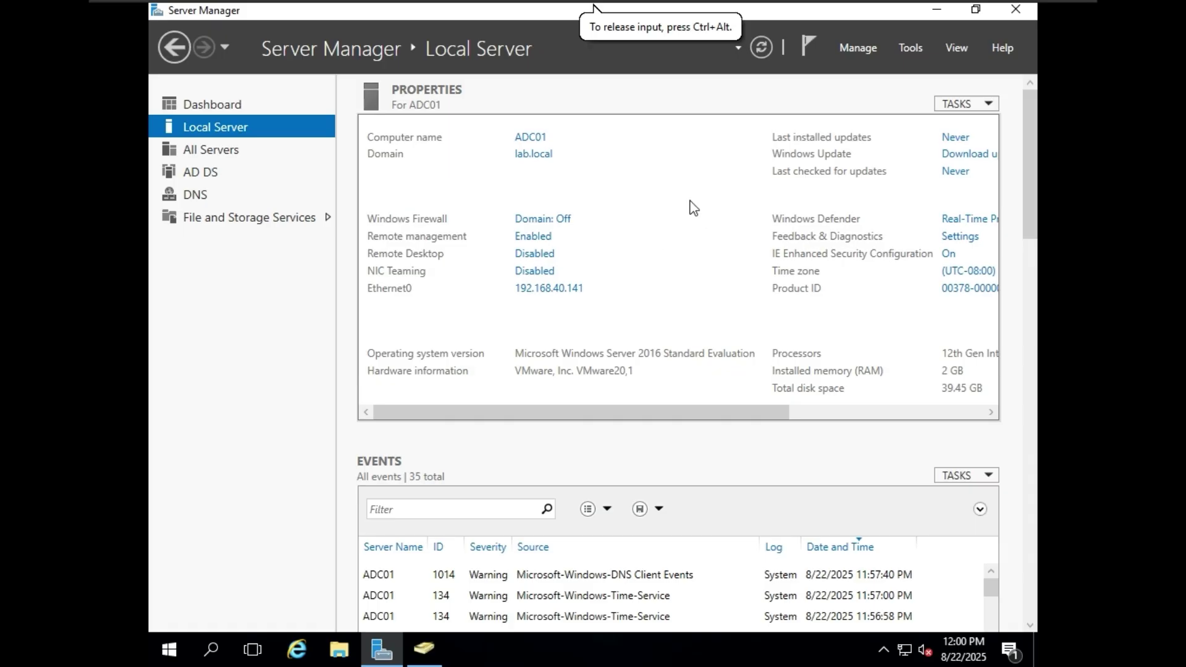
{"action": "mouse_move", "coordinate": [675, 1]}
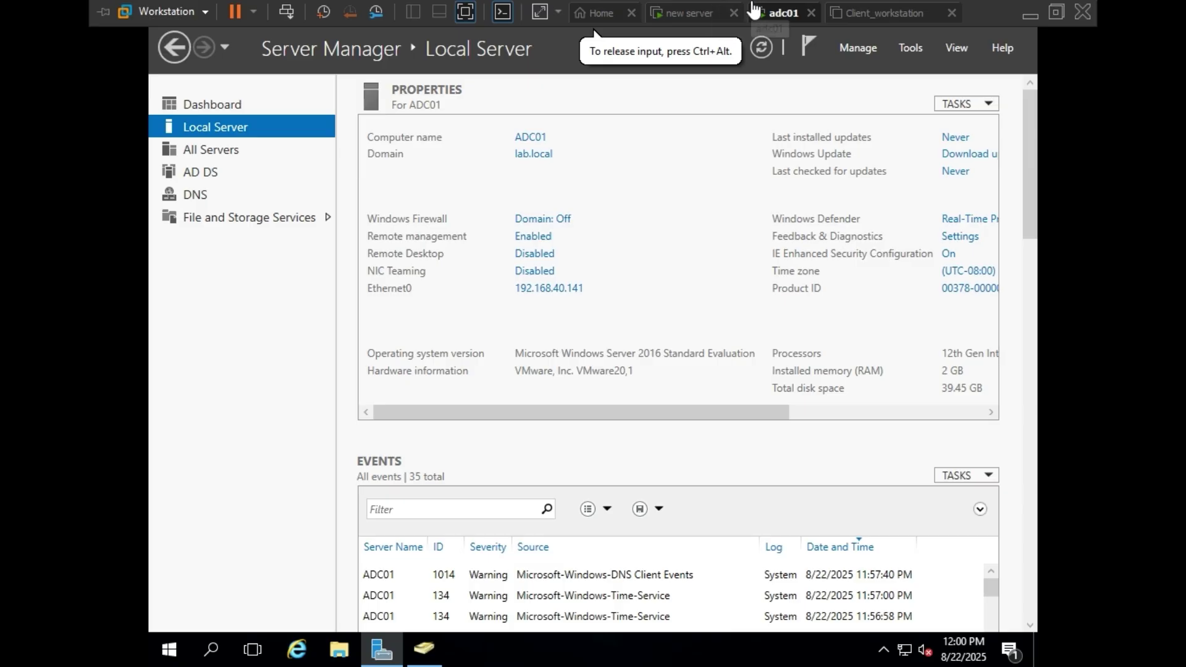
- Power on the Client_workstation VM, glance at adc01, then return to watch Client_workstation boot
{"action": "left_click", "coordinate": [875, 25]}
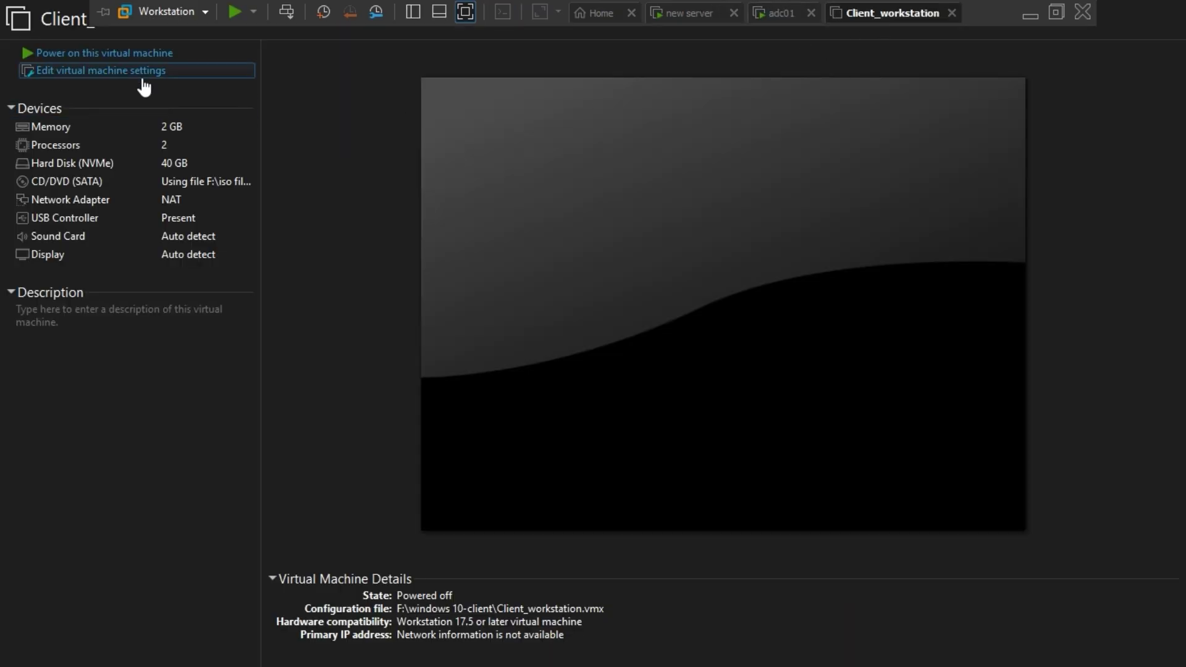
{"action": "left_click", "coordinate": [146, 52]}
{"action": "mouse_move", "coordinate": [724, 10]}
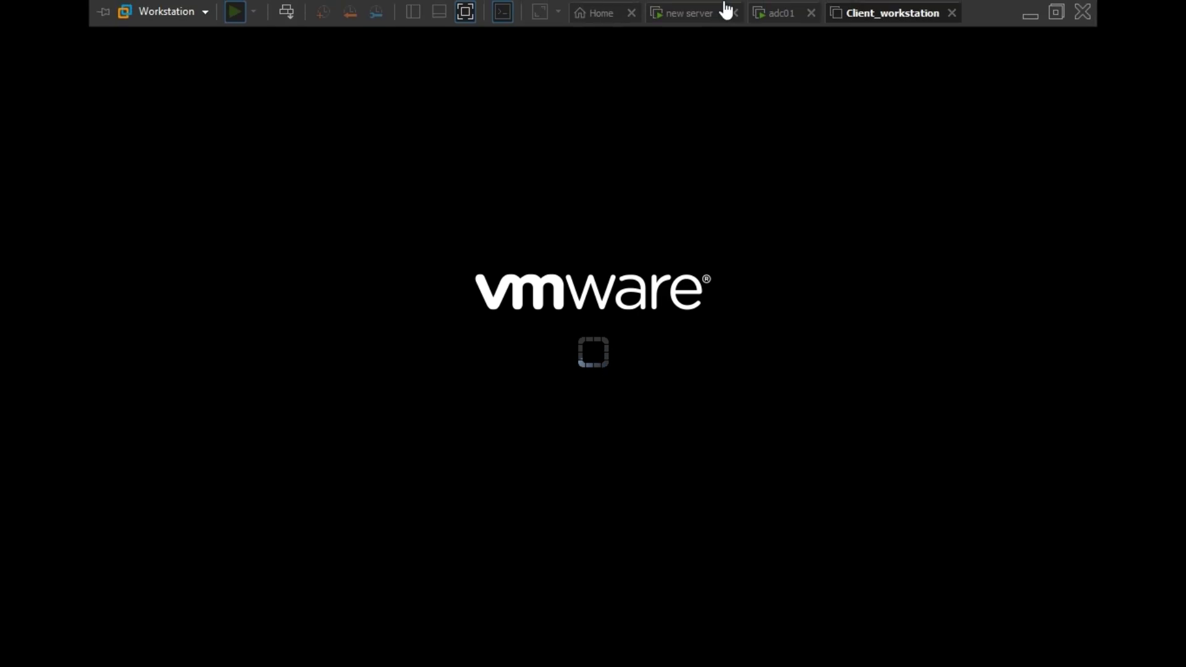
{"action": "left_click", "coordinate": [773, 12]}
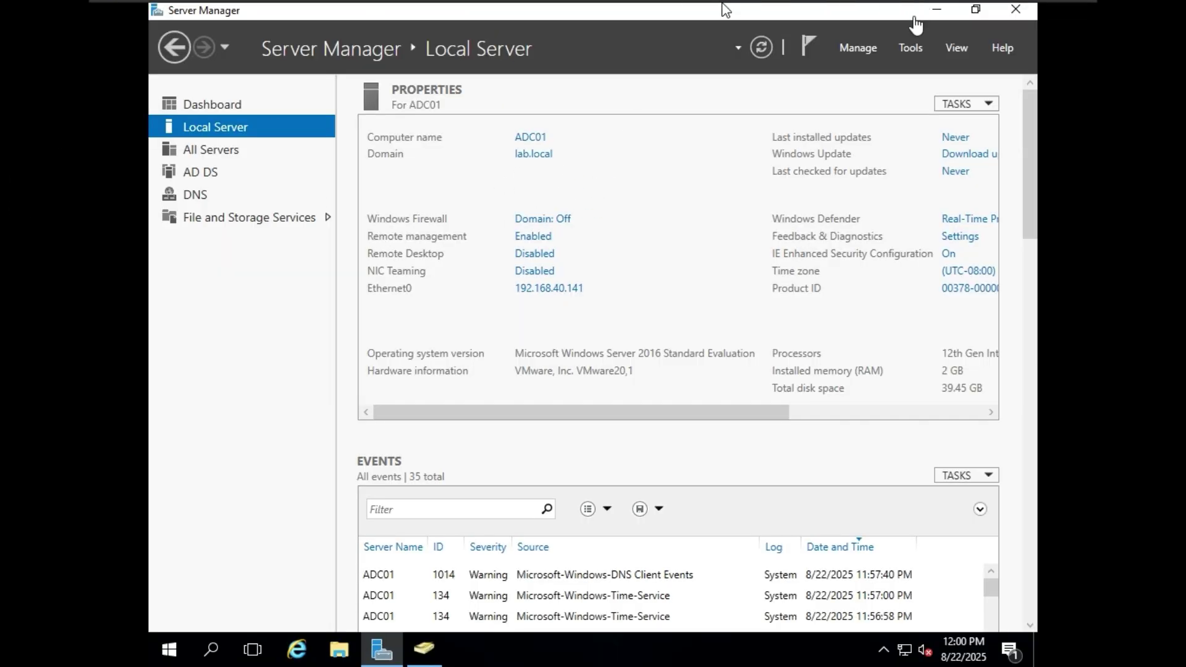
{"action": "mouse_move", "coordinate": [911, 7]}
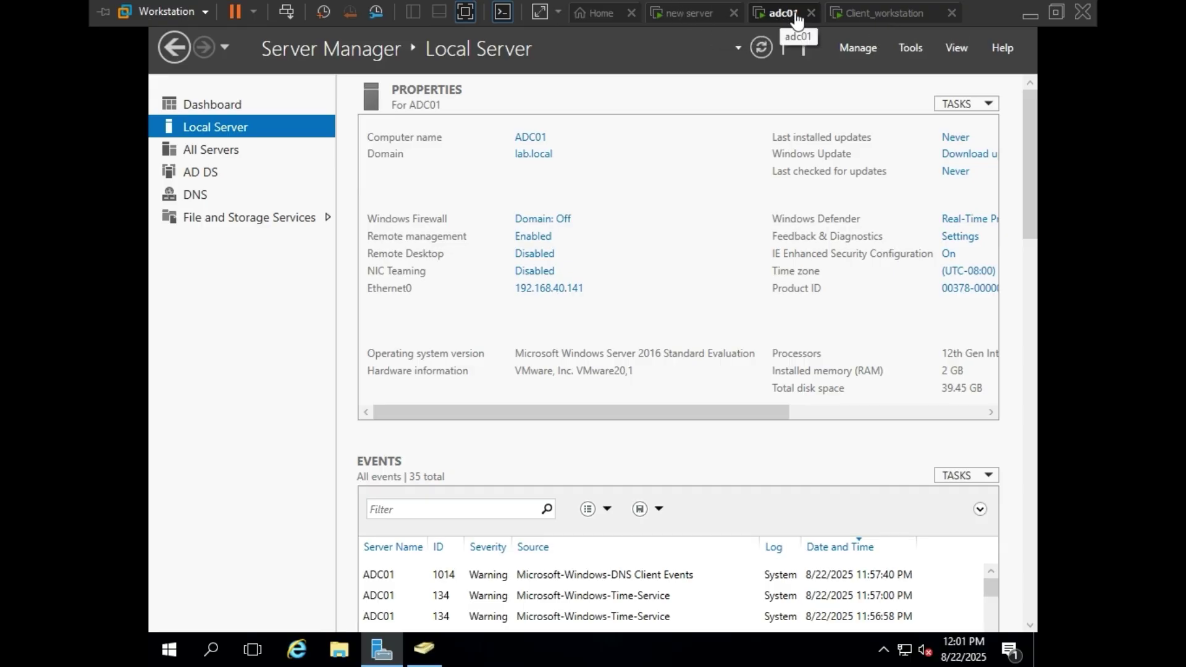
{"action": "left_click", "coordinate": [863, 12]}
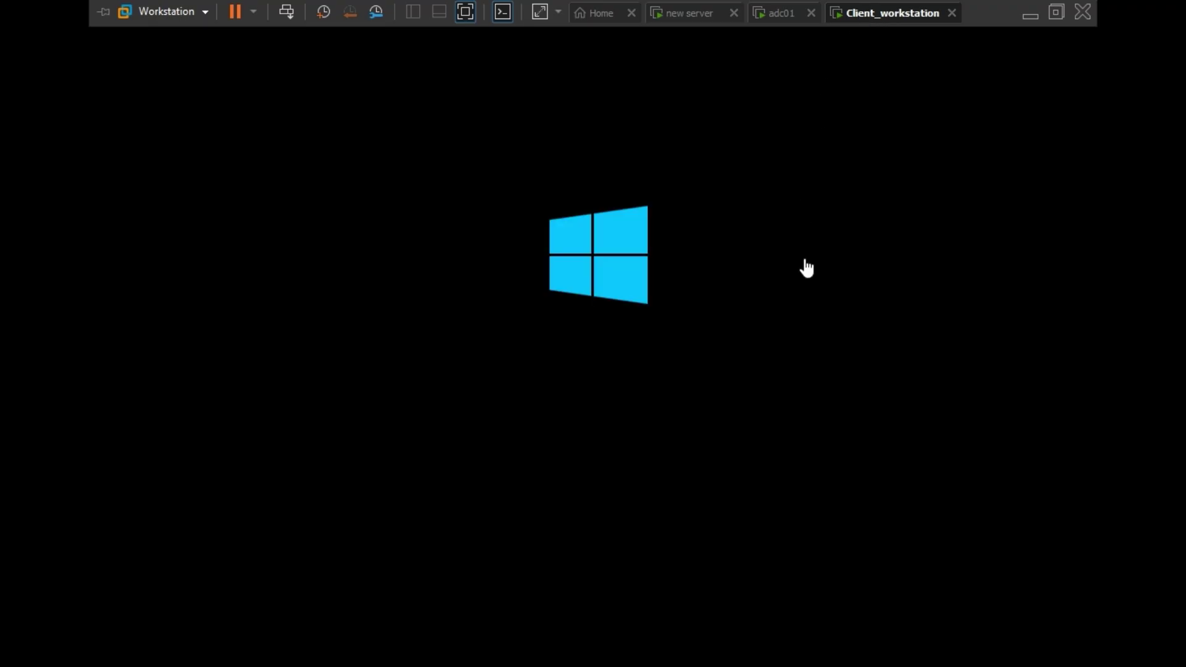
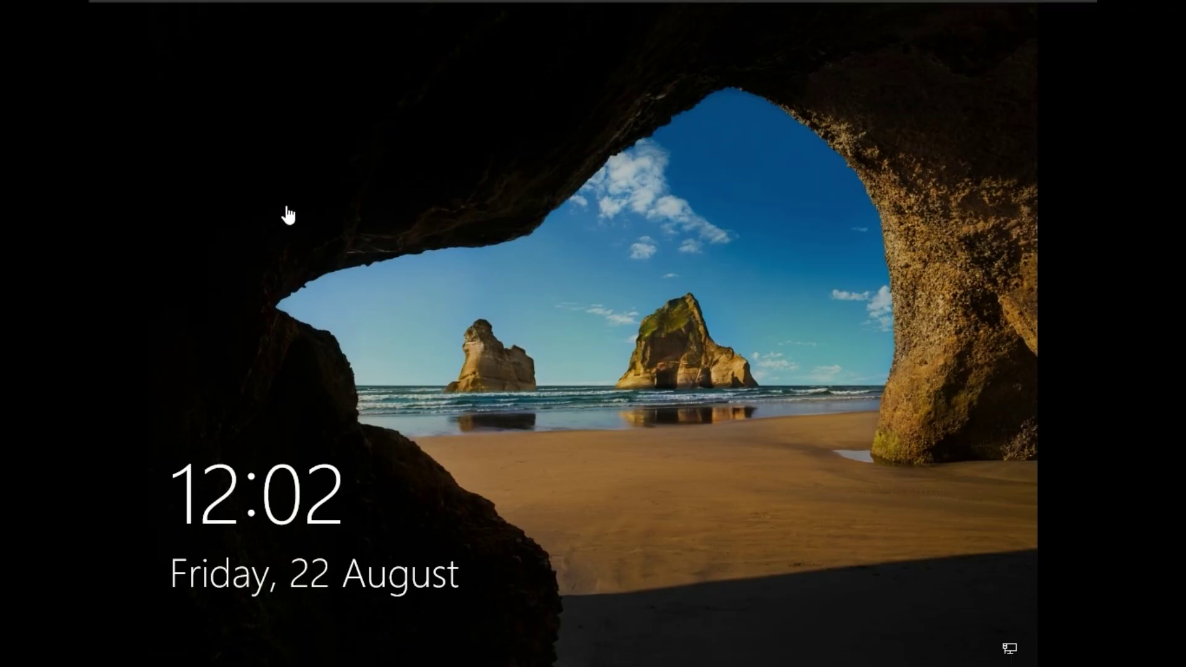
- Dismiss the client's lock screen and choose Other user on the sign-in screen
{"action": "mouse_move", "coordinate": [371, 2]}
{"action": "left_click", "coordinate": [294, 6]}
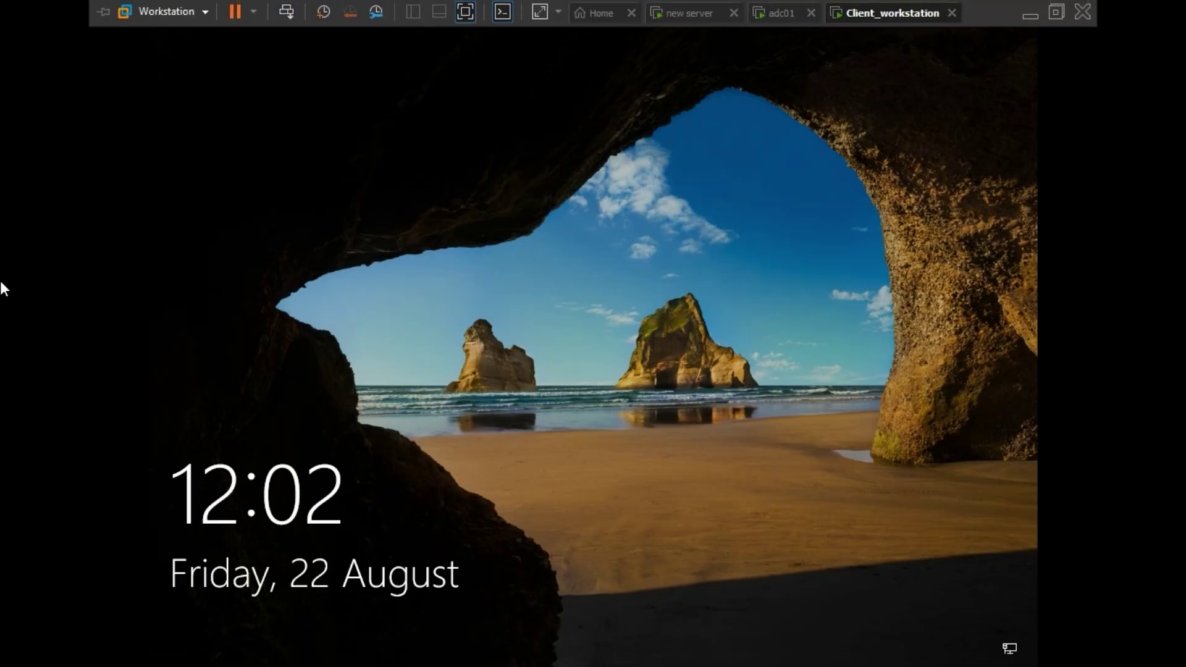
{"action": "left_click", "coordinate": [510, 341]}
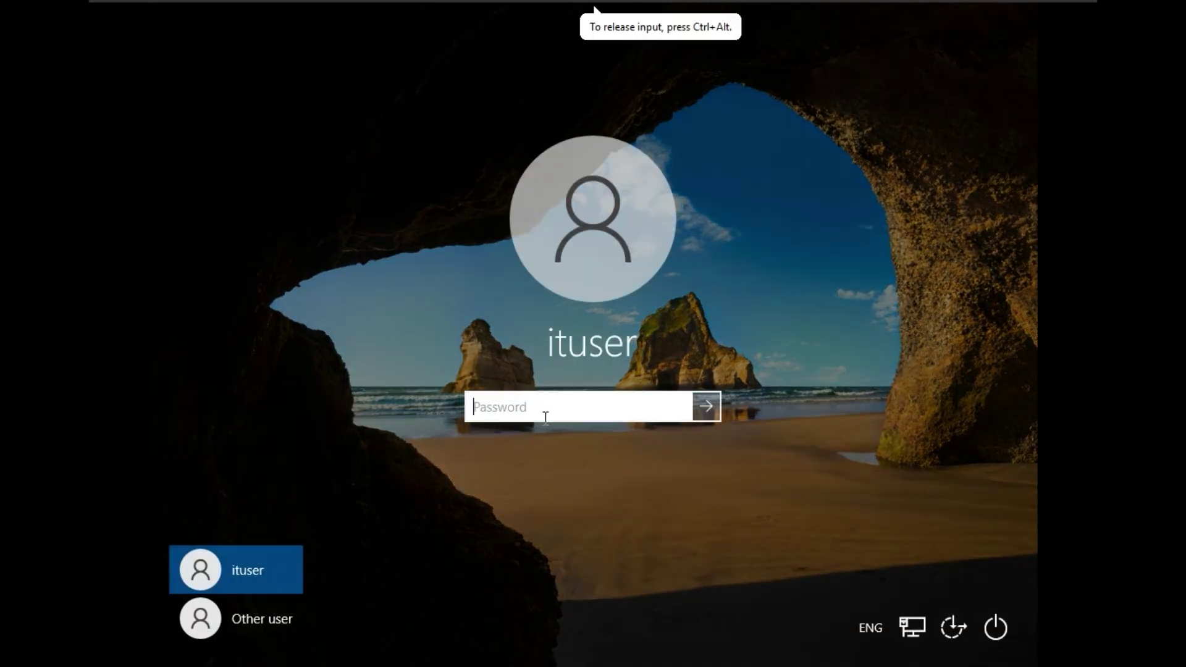
{"action": "left_click", "coordinate": [258, 625]}
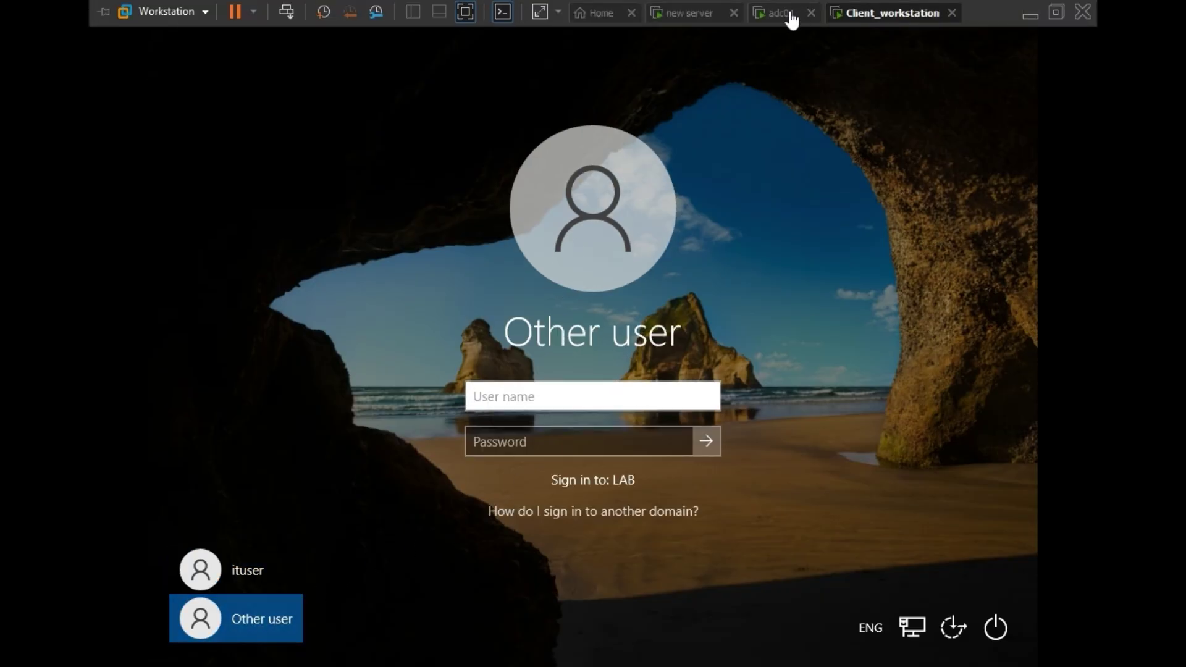
- On adc01, list the Users container in Active Directory Users and Computers
{"action": "left_click", "coordinate": [781, 15]}
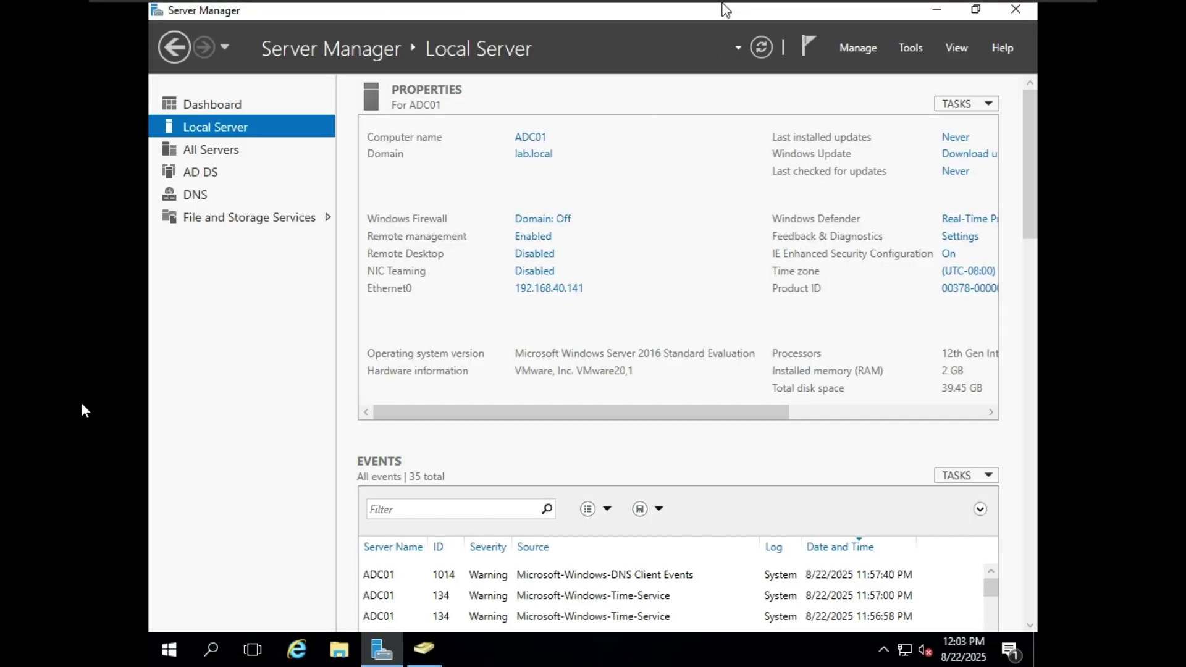
{"action": "left_click", "coordinate": [432, 654]}
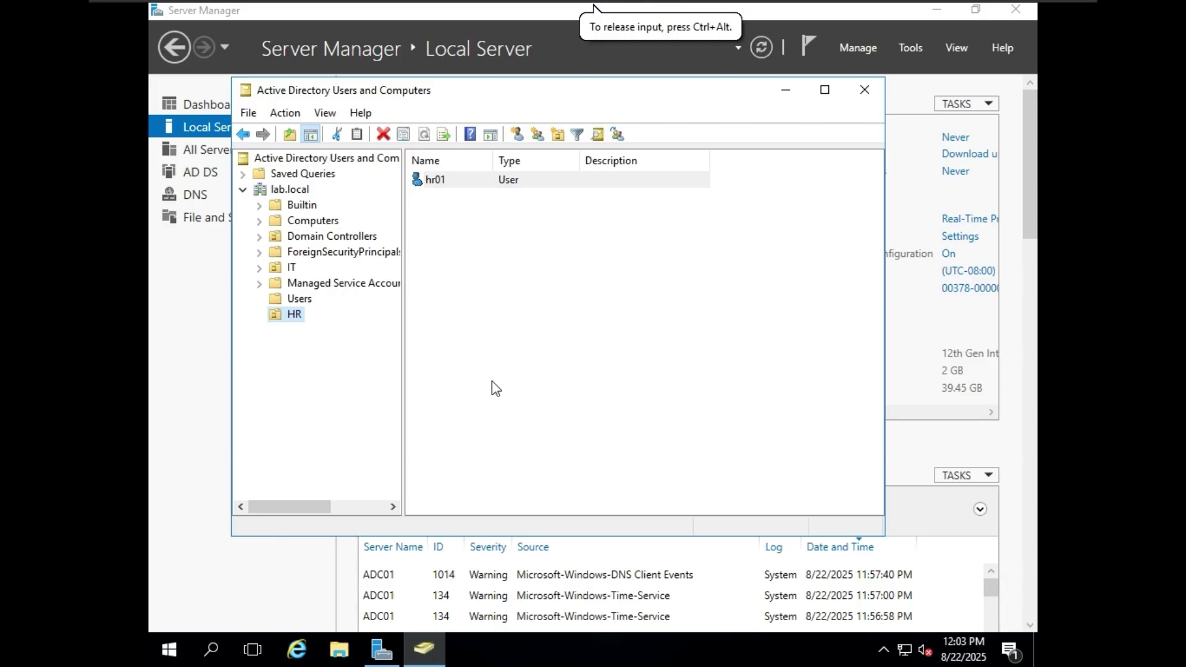
{"action": "left_click", "coordinate": [299, 299]}
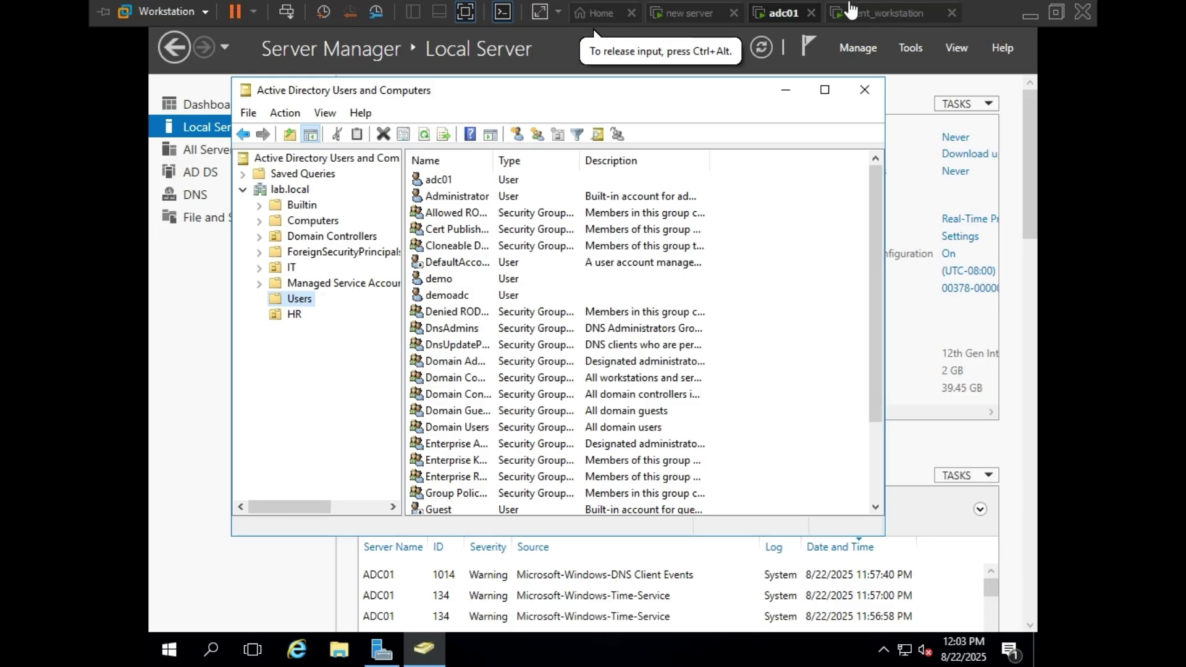
- Back on the client, enter the domain user name and password and sign in
{"action": "left_click", "coordinate": [852, 12]}
{"action": "left_click", "coordinate": [542, 399]}
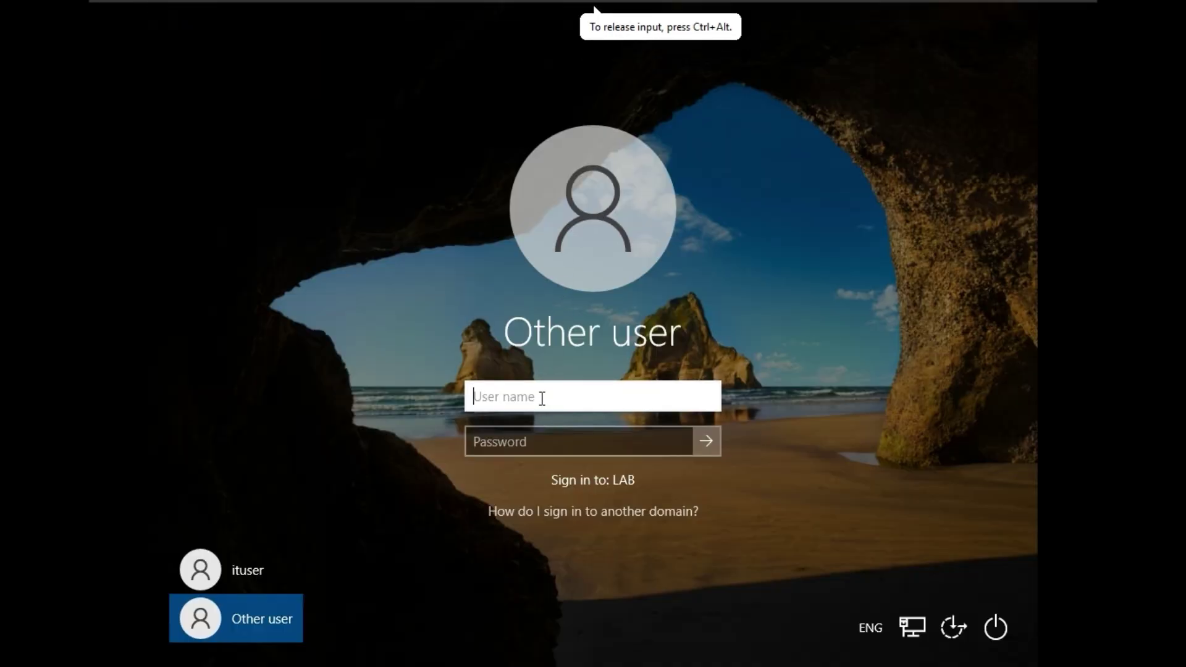
{"action": "type", "text": "adc01"}
{"action": "left_click", "coordinate": [537, 443]}
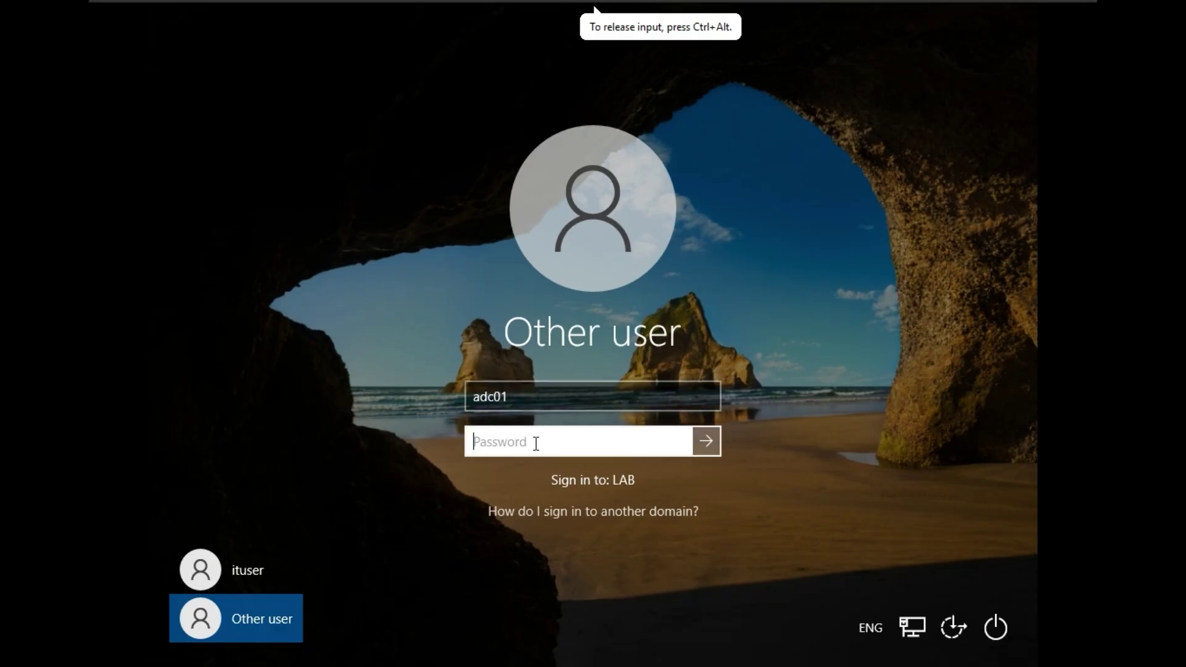
{"action": "type", "text": "•••••"}
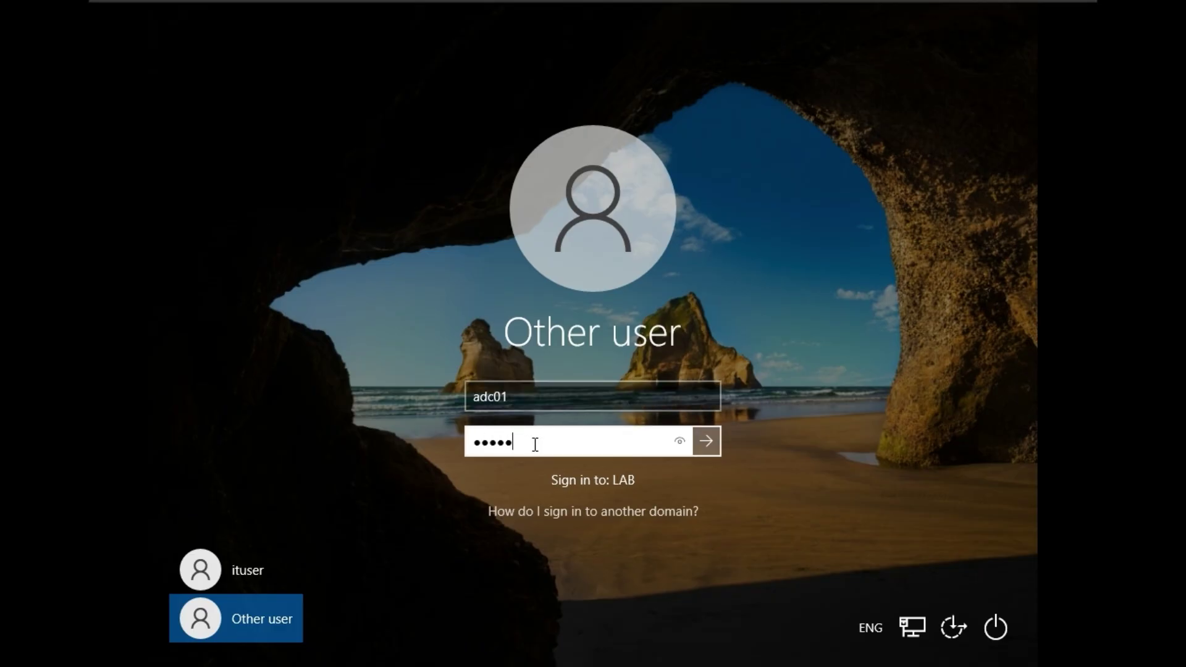
{"action": "left_click", "coordinate": [680, 441]}
{"action": "left_click", "coordinate": [708, 441]}
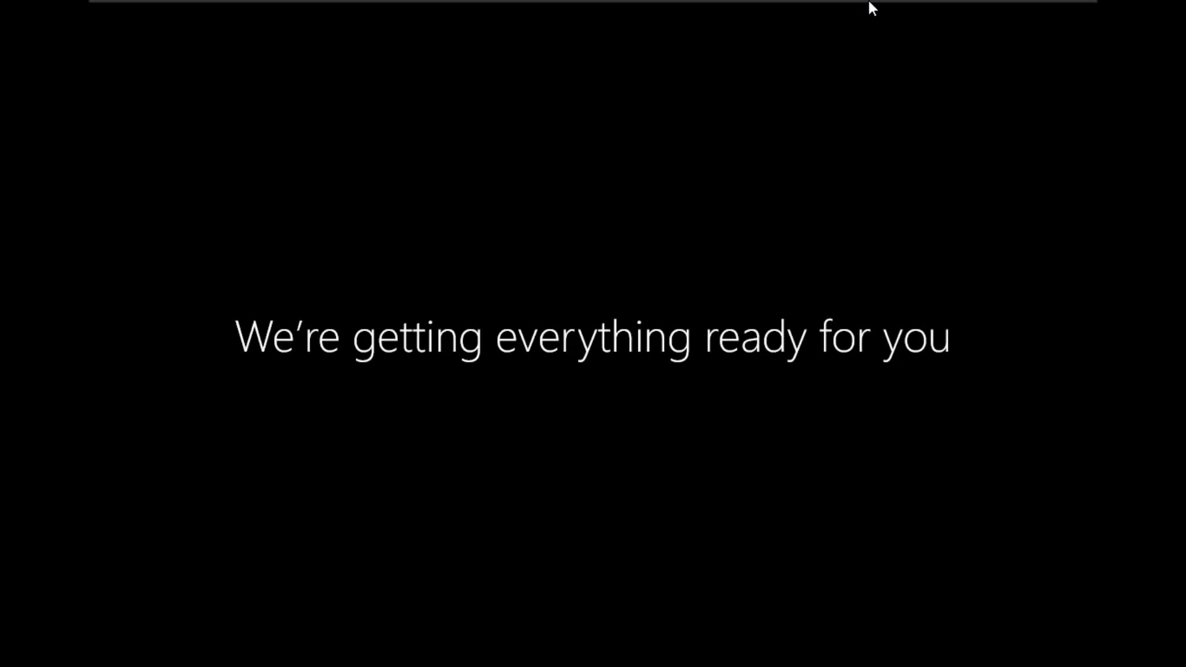
- Glance at the new server VM and adc01's HR unit users, then return to the client
{"action": "mouse_move", "coordinate": [855, 1]}
{"action": "left_click", "coordinate": [706, 17]}
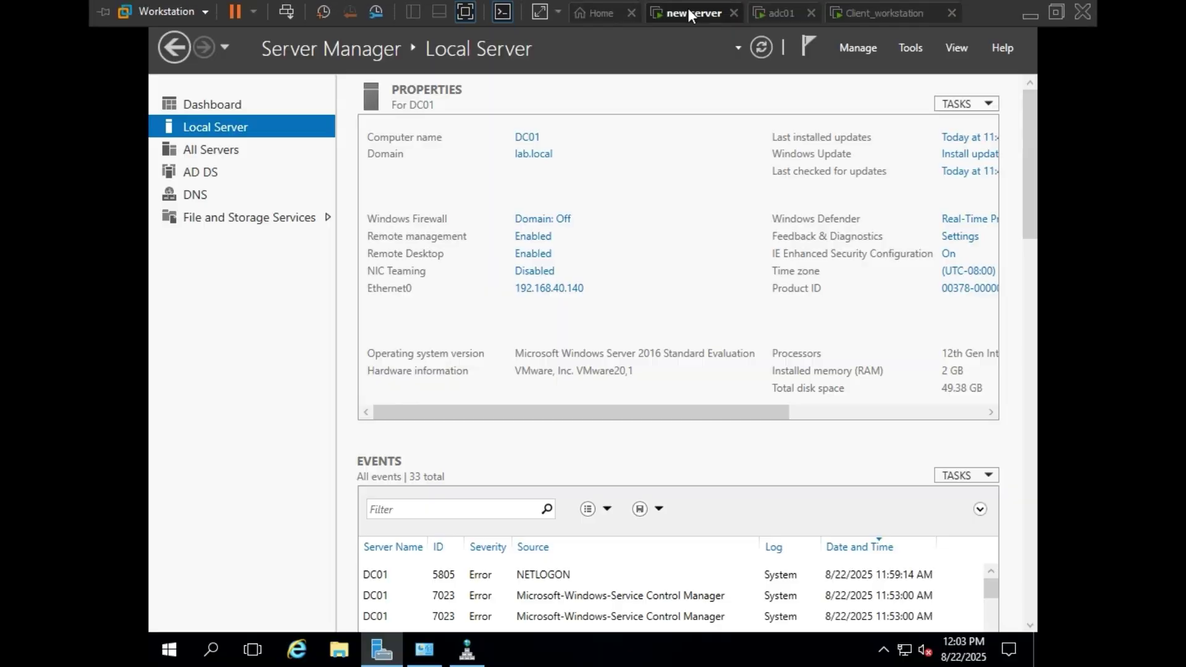
{"action": "left_click", "coordinate": [782, 13]}
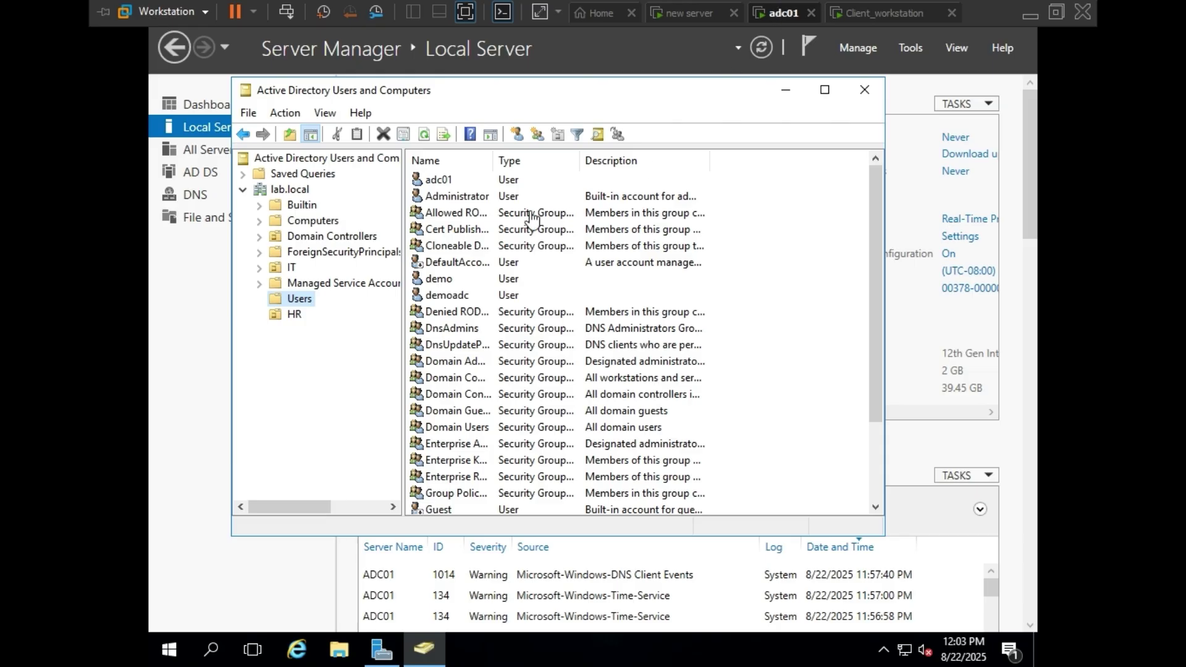
{"action": "left_click", "coordinate": [294, 314]}
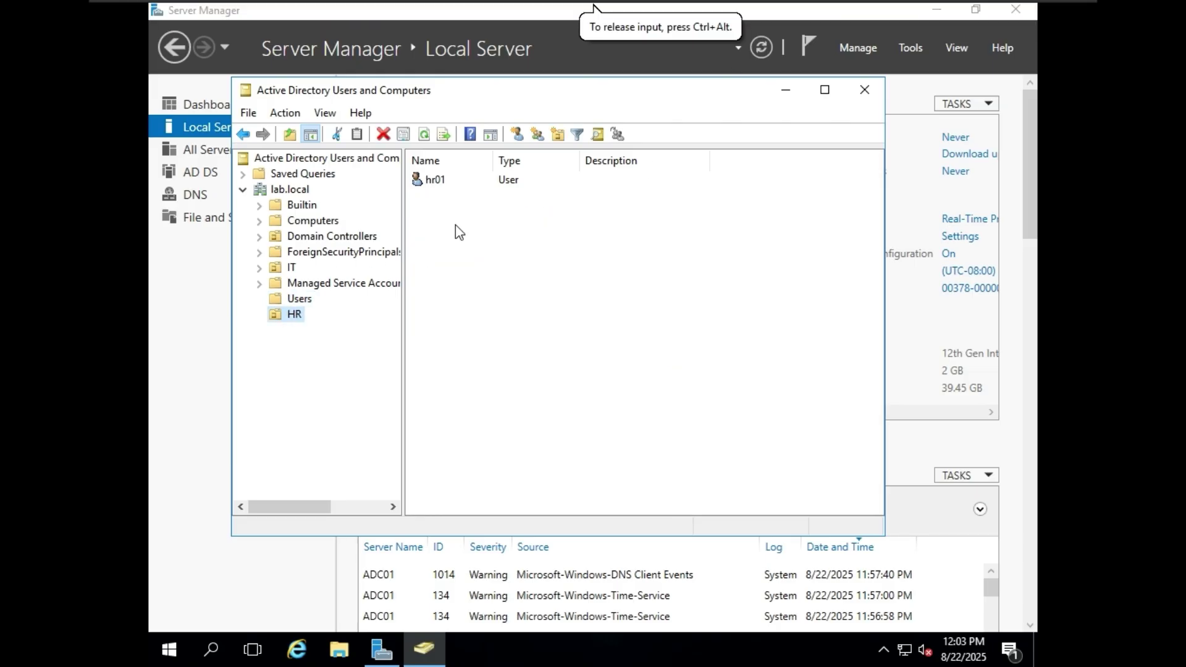
{"action": "left_click", "coordinate": [840, 13]}
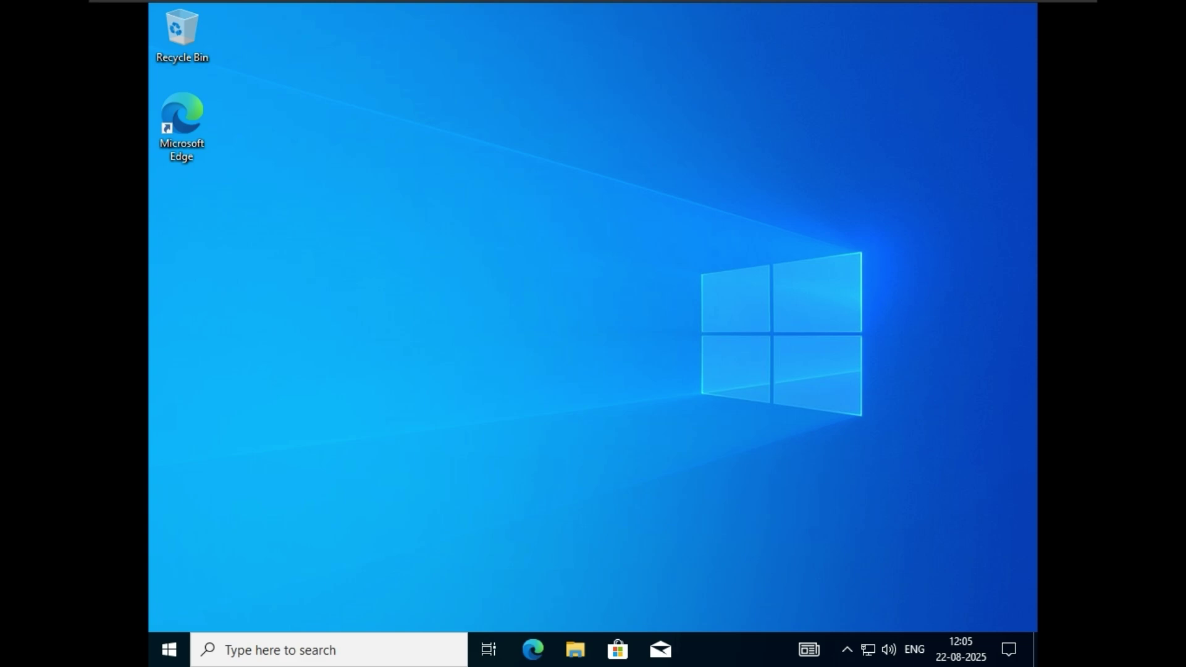
- Confirm the network shows lab.local Connected, then sign the domain user out
{"action": "left_click", "coordinate": [868, 649]}
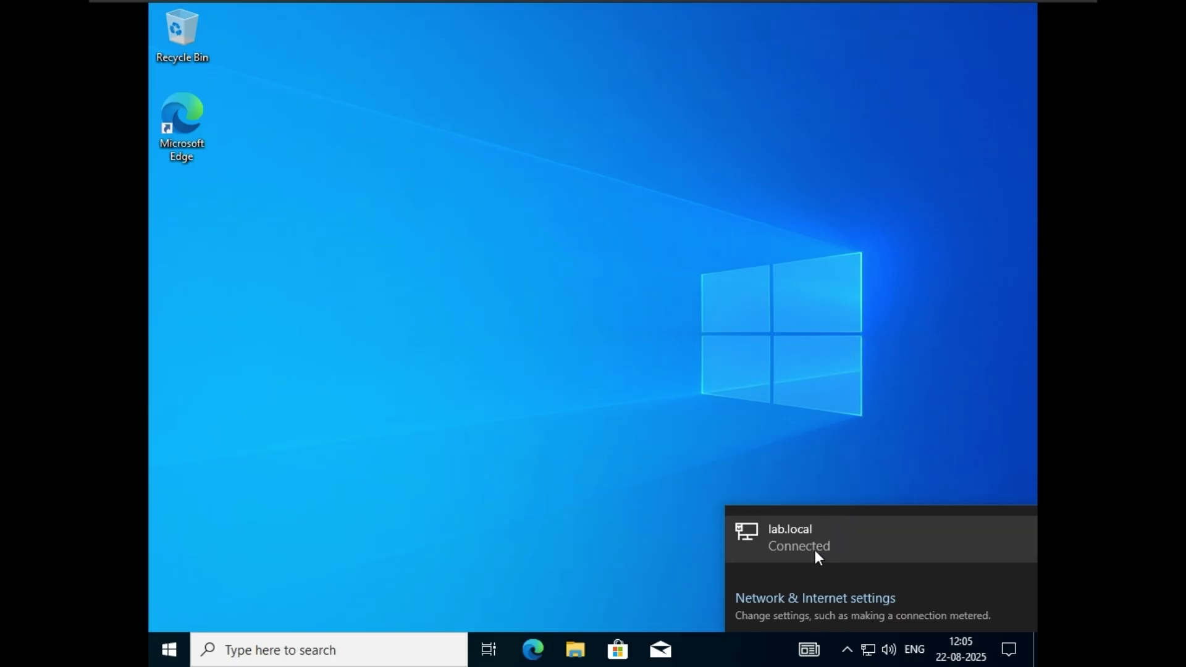
{"action": "left_click", "coordinate": [523, 488]}
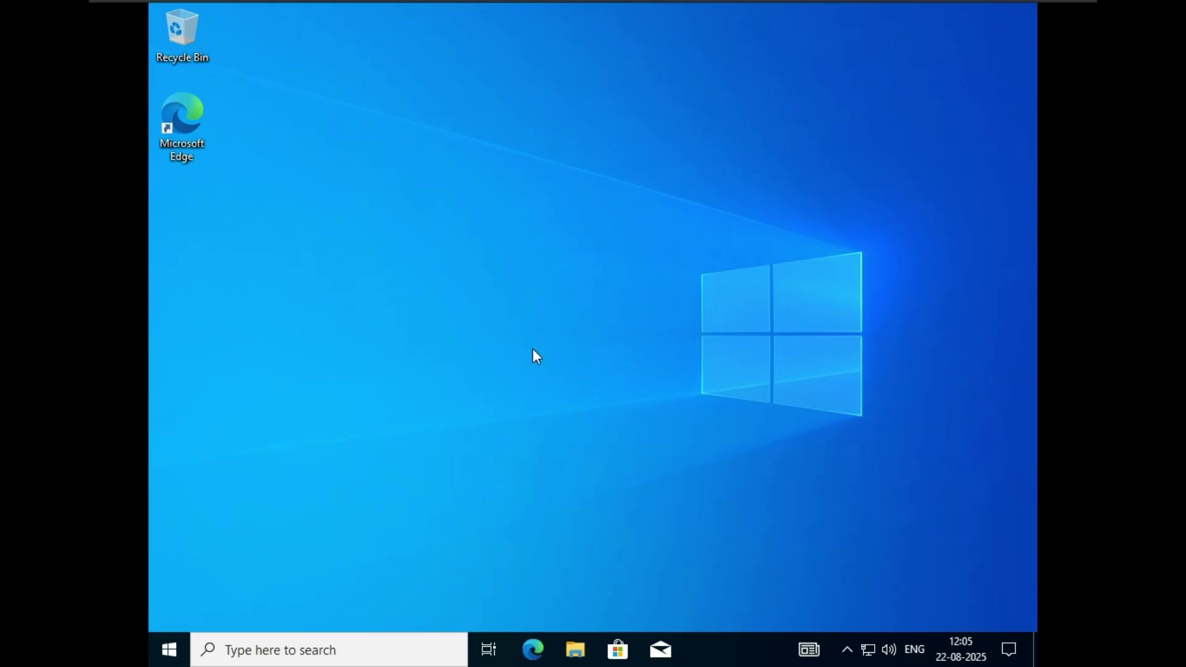
{"action": "key", "text": "alt+F4"}
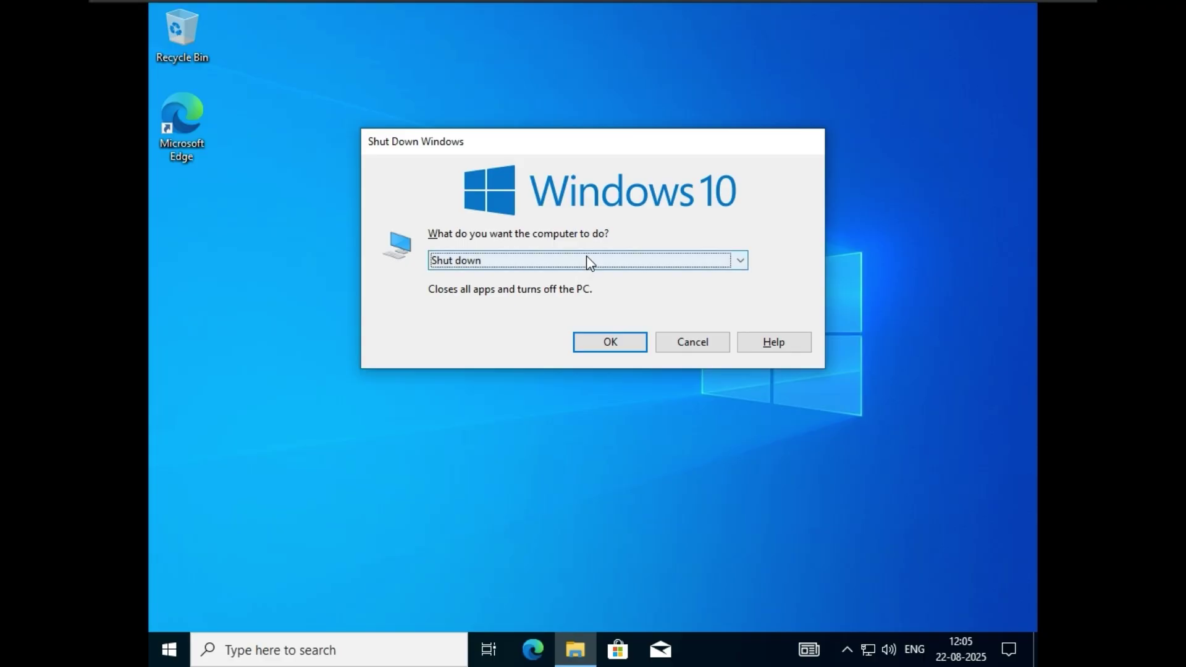
{"action": "left_click", "coordinate": [587, 260]}
{"action": "left_click", "coordinate": [564, 293]}
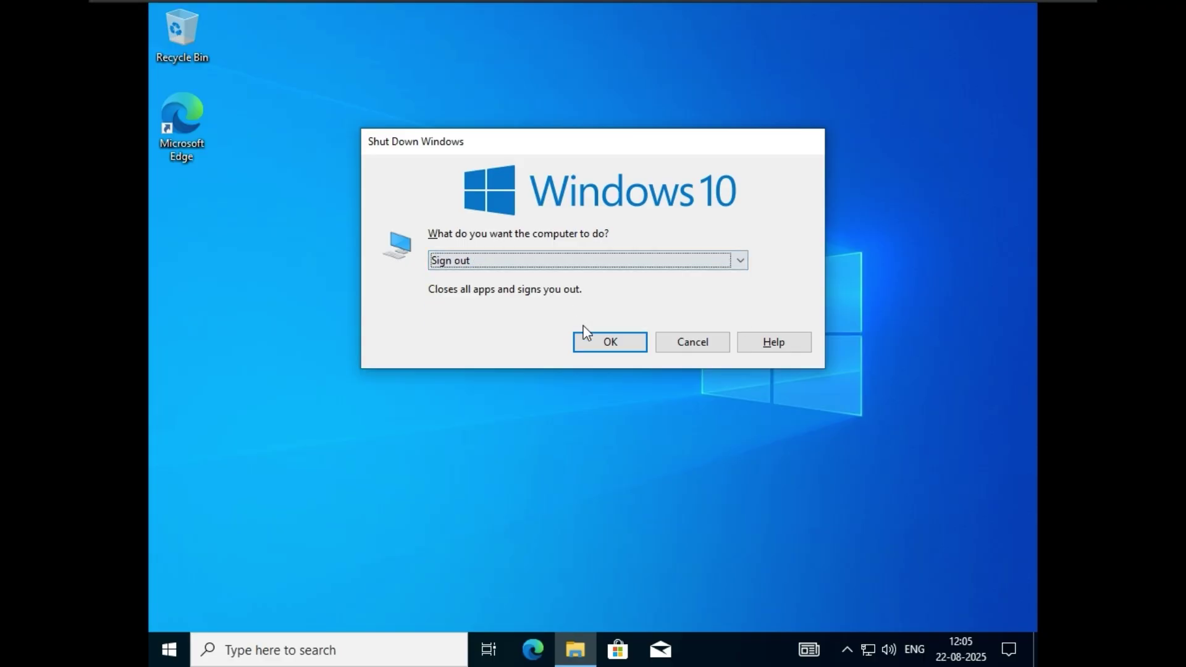
{"action": "left_click", "coordinate": [614, 336]}
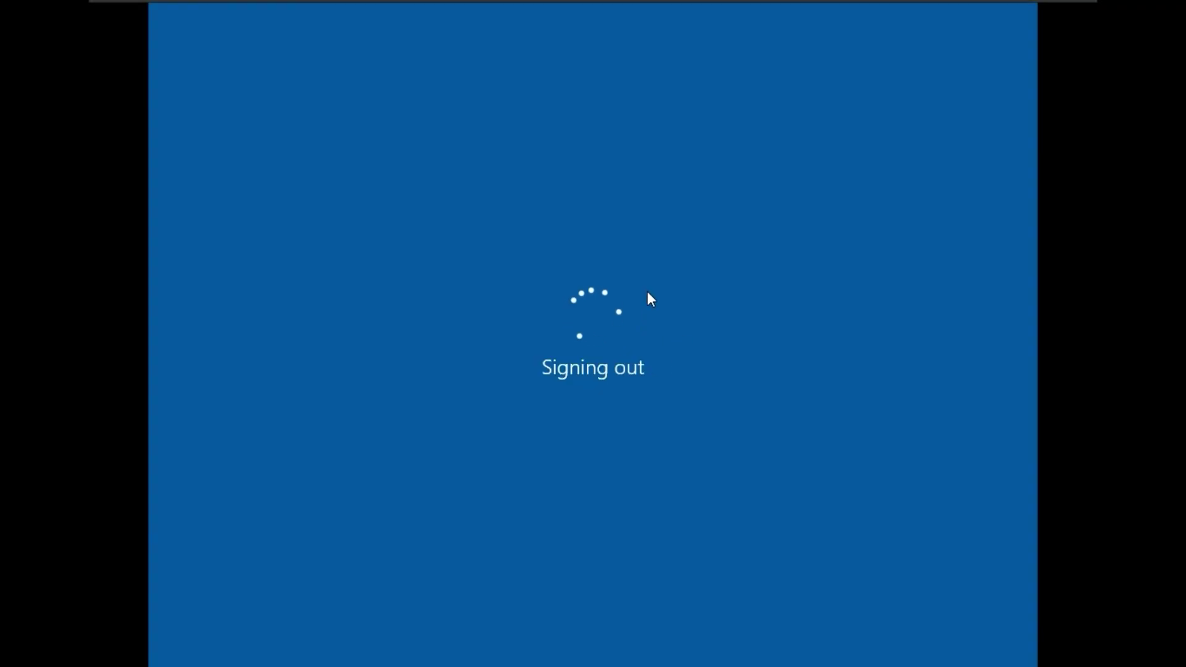
- Glance at adc01, then choose Other user on the client's sign-in screen
{"action": "mouse_move", "coordinate": [848, 6]}
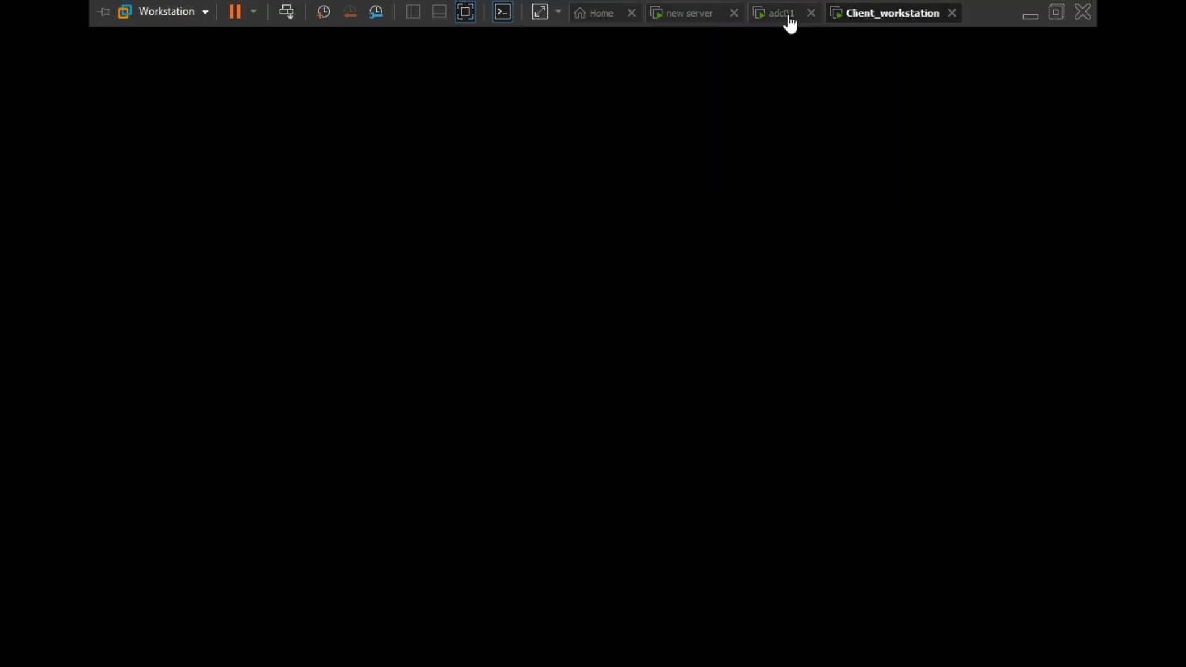
{"action": "left_click", "coordinate": [787, 15]}
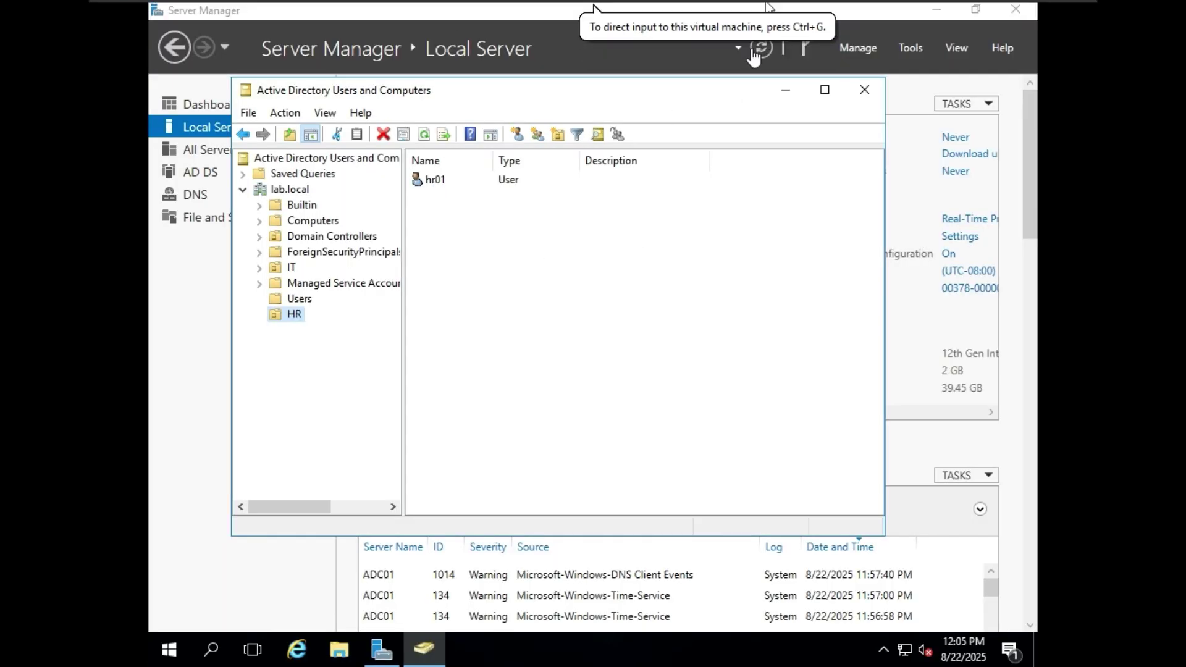
{"action": "left_click", "coordinate": [890, 13]}
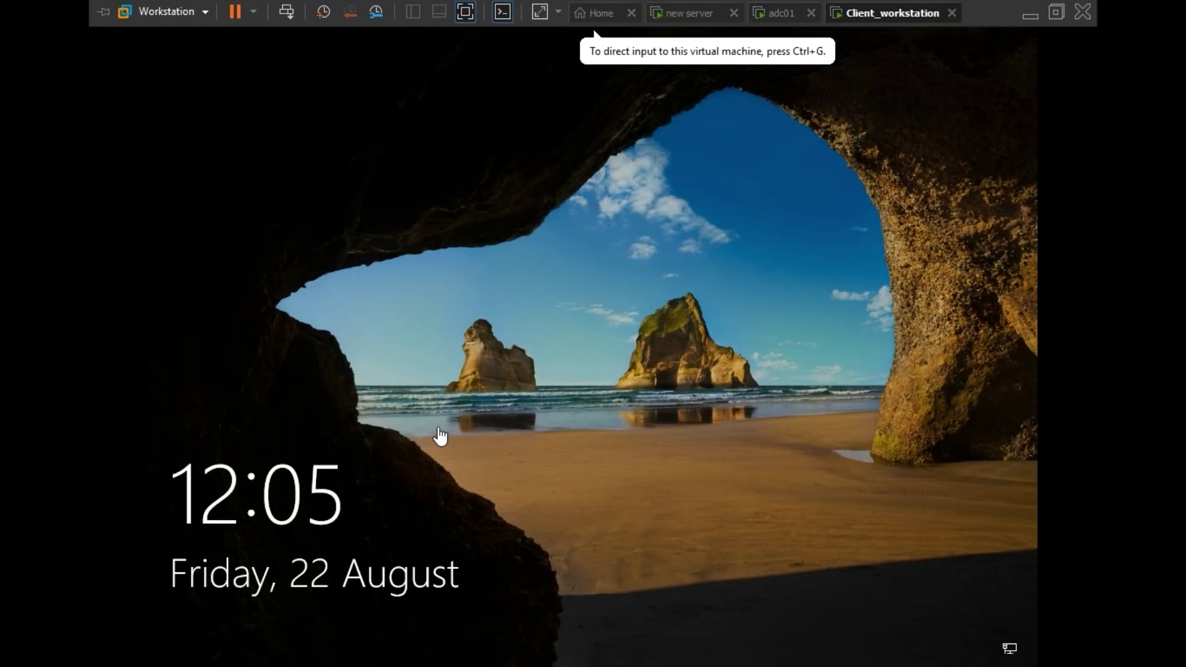
{"action": "left_click", "coordinate": [442, 432]}
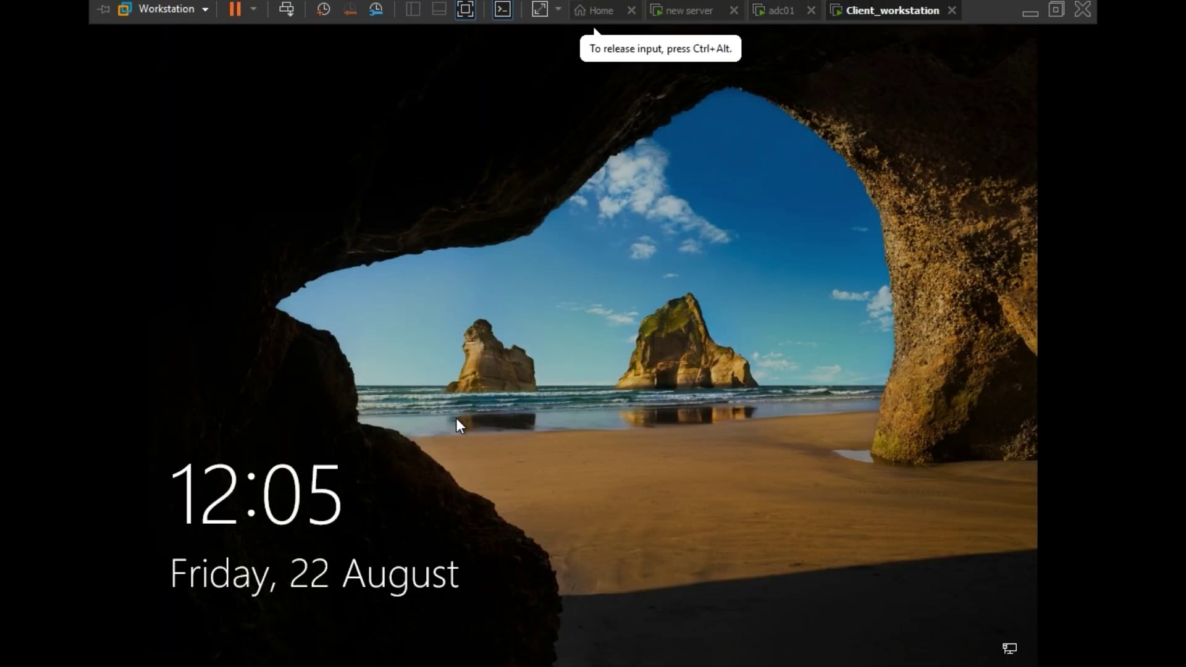
{"action": "left_click", "coordinate": [518, 378]}
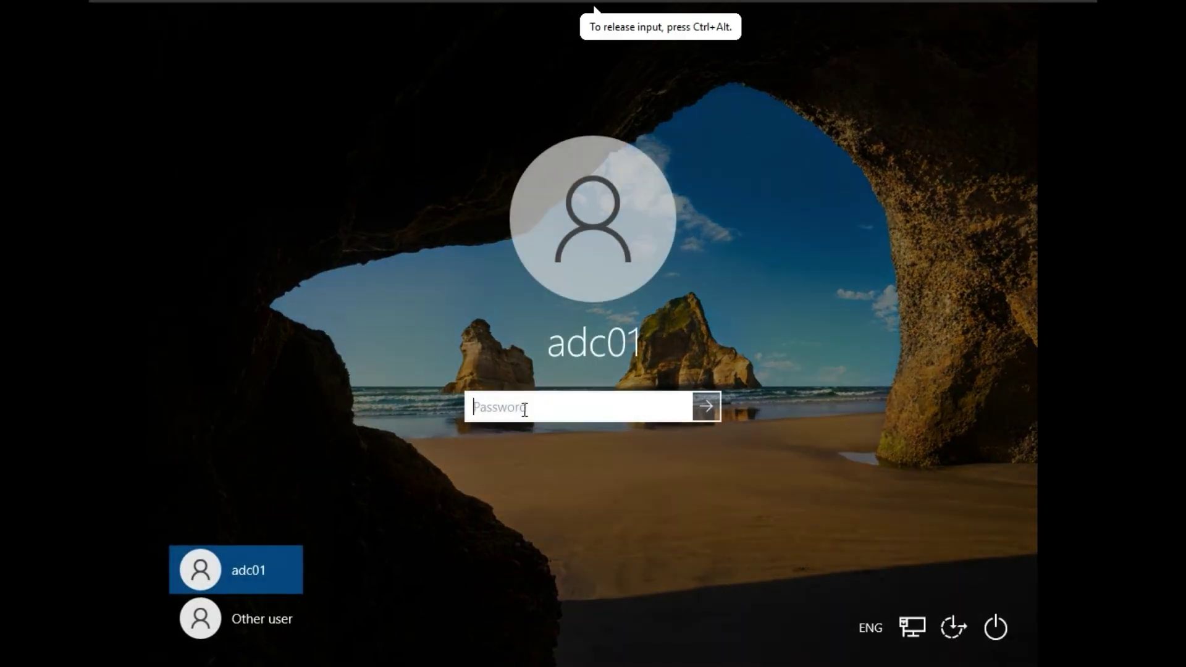
{"action": "left_click", "coordinate": [280, 614]}
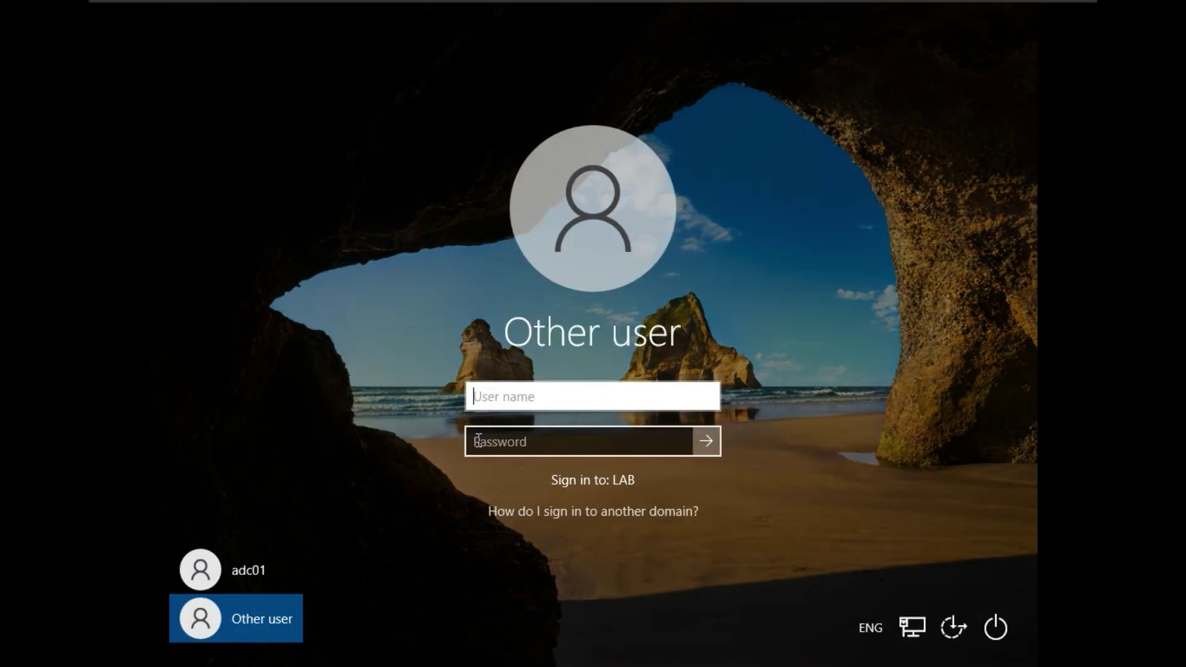
- Sign in to the client as hr01 with that account's password
{"action": "type", "text": "hr01"}
{"action": "left_click", "coordinate": [525, 441]}
{"action": "type", "text": "Pa"}
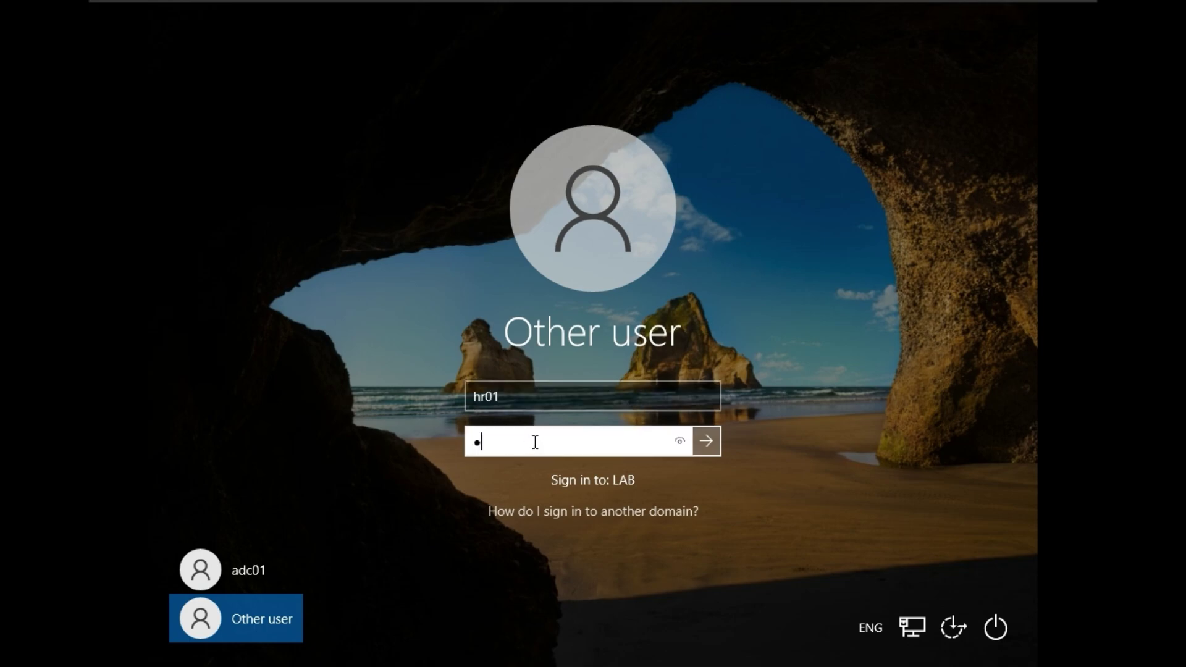
{"action": "type", "text": "ssw0rd12"}
{"action": "left_click", "coordinate": [687, 437]}
{"action": "left_click", "coordinate": [707, 442]}
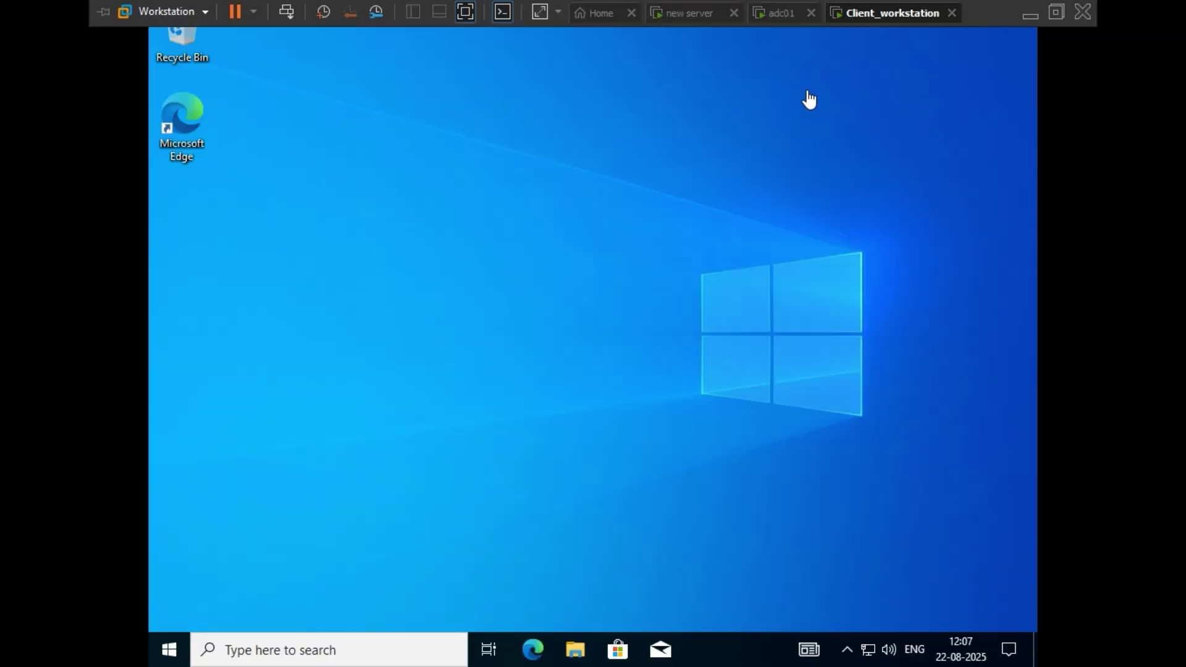
- Bring up the desktop's right-click menu in the hr01 session
{"action": "left_click", "coordinate": [577, 262]}
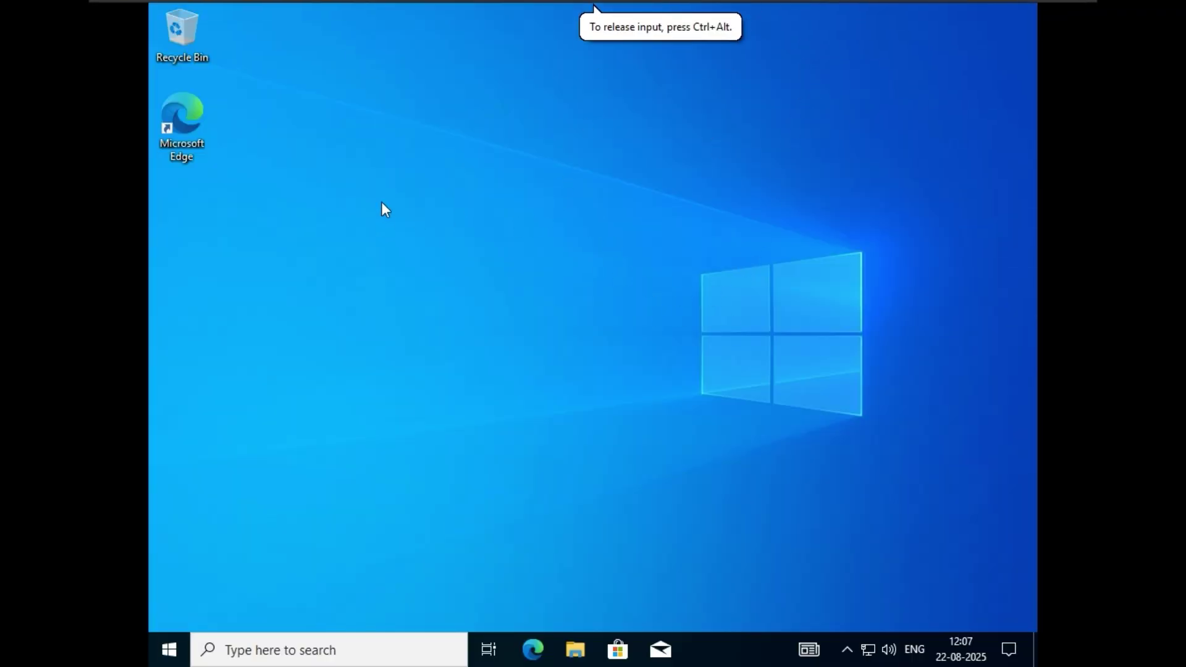
{"action": "mouse_move", "coordinate": [810, 6]}
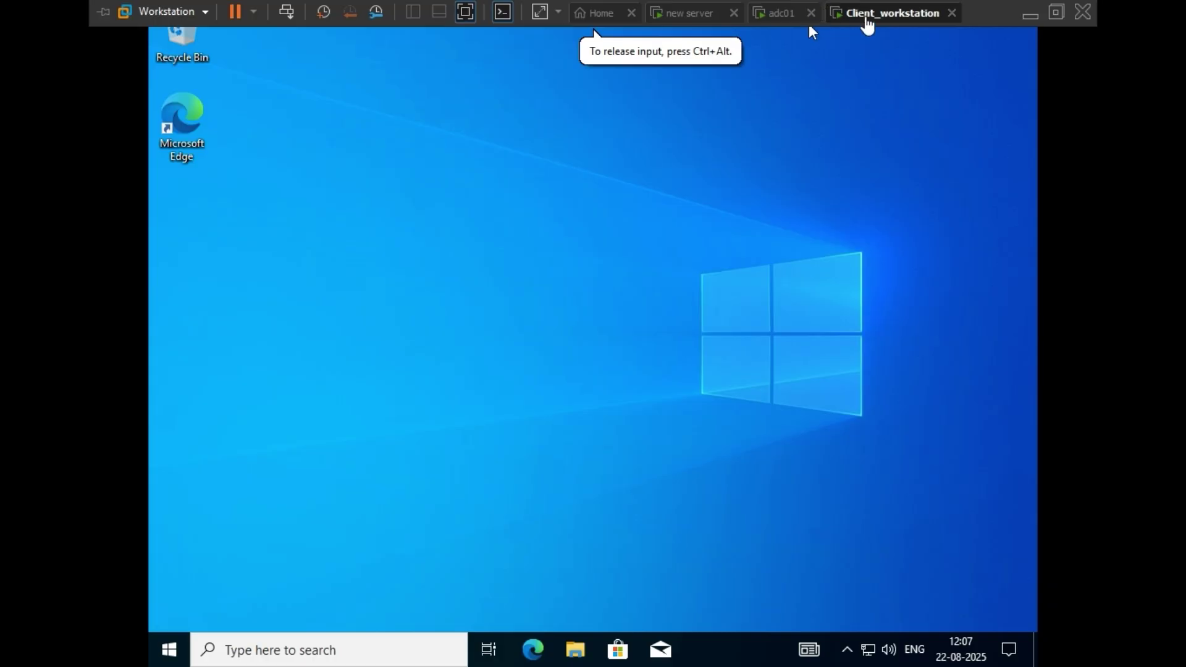
{"action": "right_click", "coordinate": [625, 313]}
{"action": "right_click", "coordinate": [617, 224]}
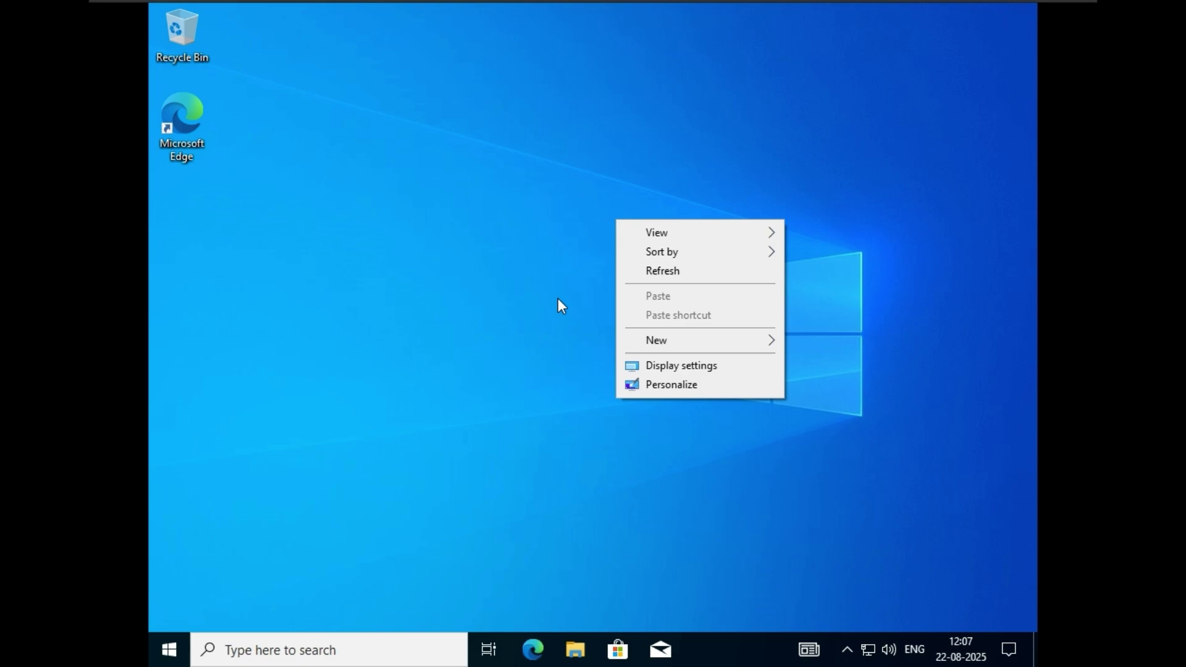
- Sign hr01 out through the Shut Down Windows dialog and switch to adc01
{"action": "key", "text": "alt+F4"}
{"action": "left_click", "coordinate": [584, 259]}
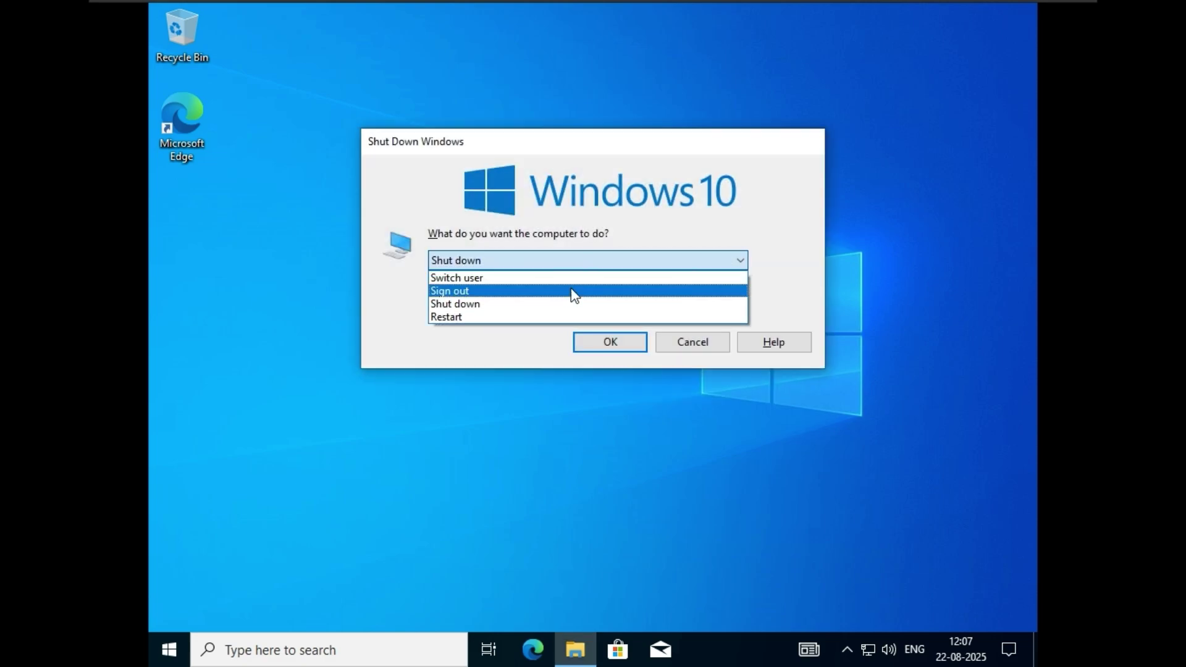
{"action": "left_click", "coordinate": [572, 291]}
{"action": "left_click", "coordinate": [617, 344]}
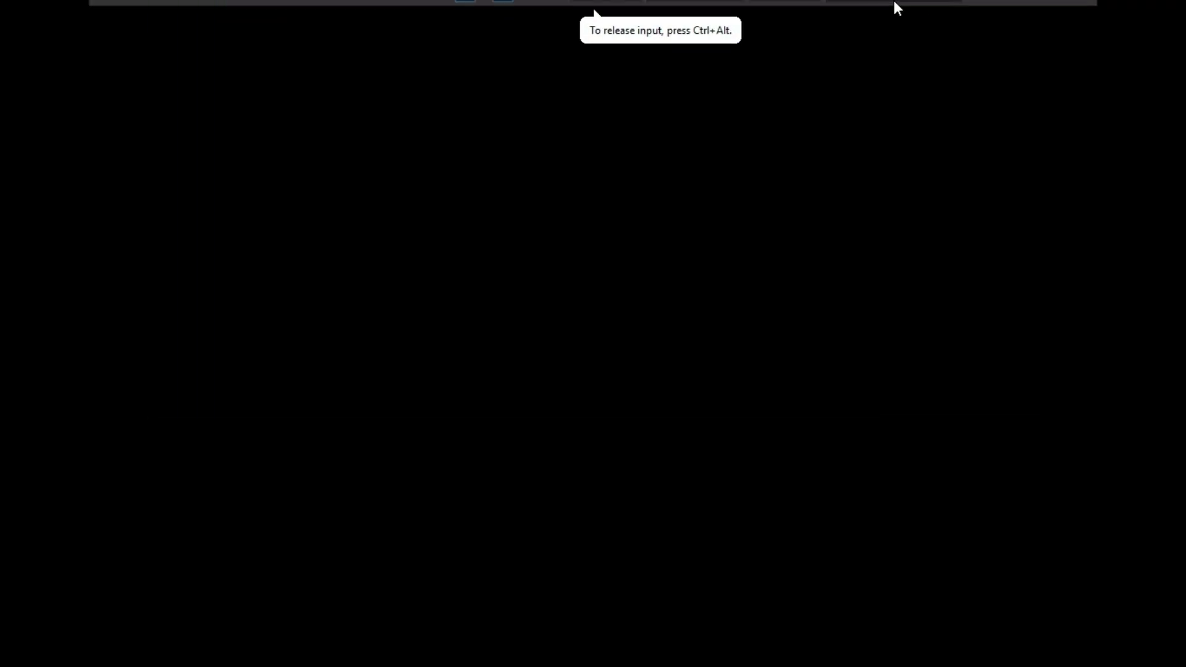
{"action": "mouse_move", "coordinate": [823, 5]}
{"action": "left_click", "coordinate": [786, 18]}
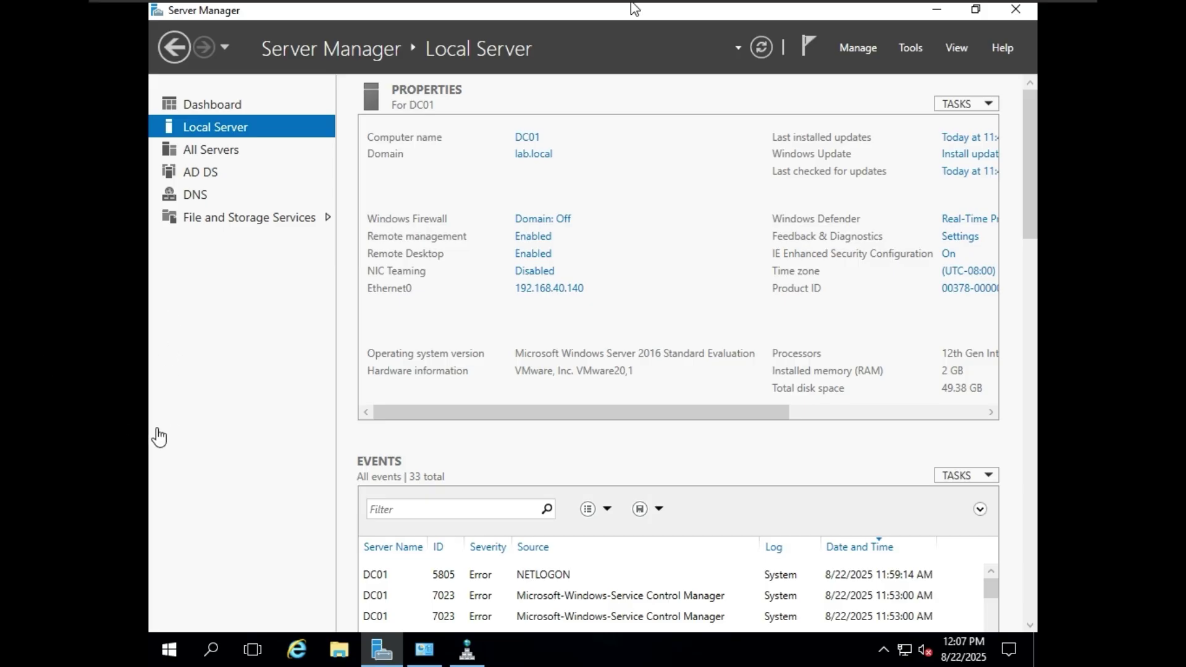
- Shut down DC01 via Start > Power > Shut down, confirming with Continue
{"action": "left_click", "coordinate": [172, 656]}
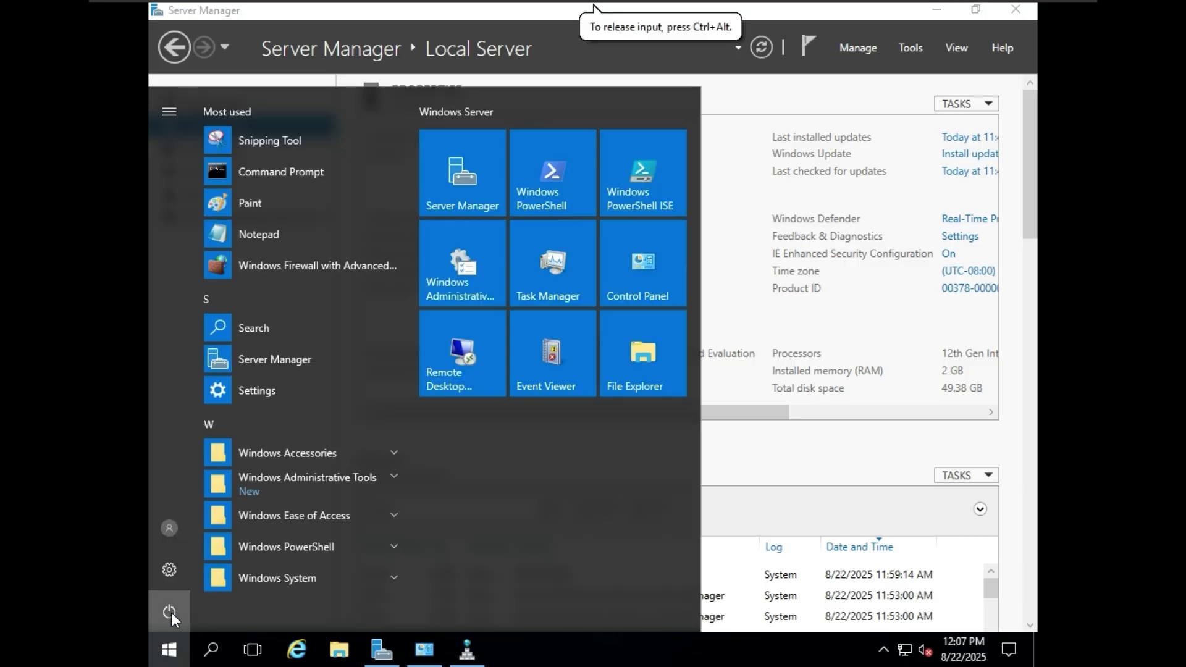
{"action": "left_click", "coordinate": [172, 613]}
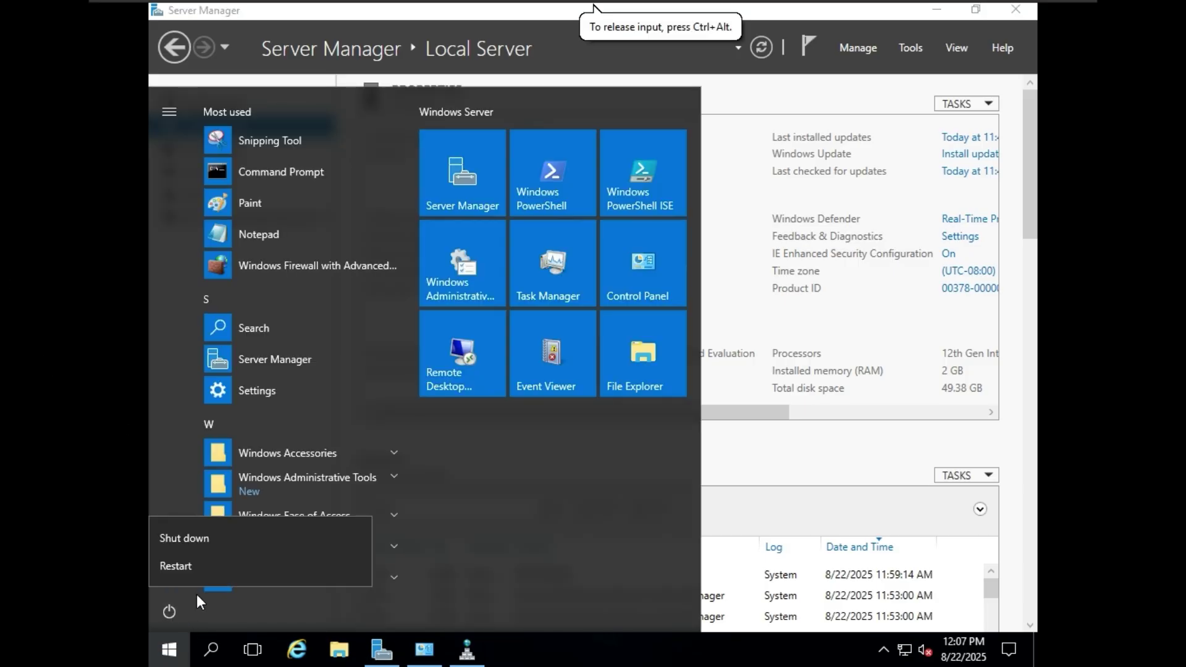
{"action": "left_click", "coordinate": [199, 538]}
{"action": "left_click", "coordinate": [395, 561]}
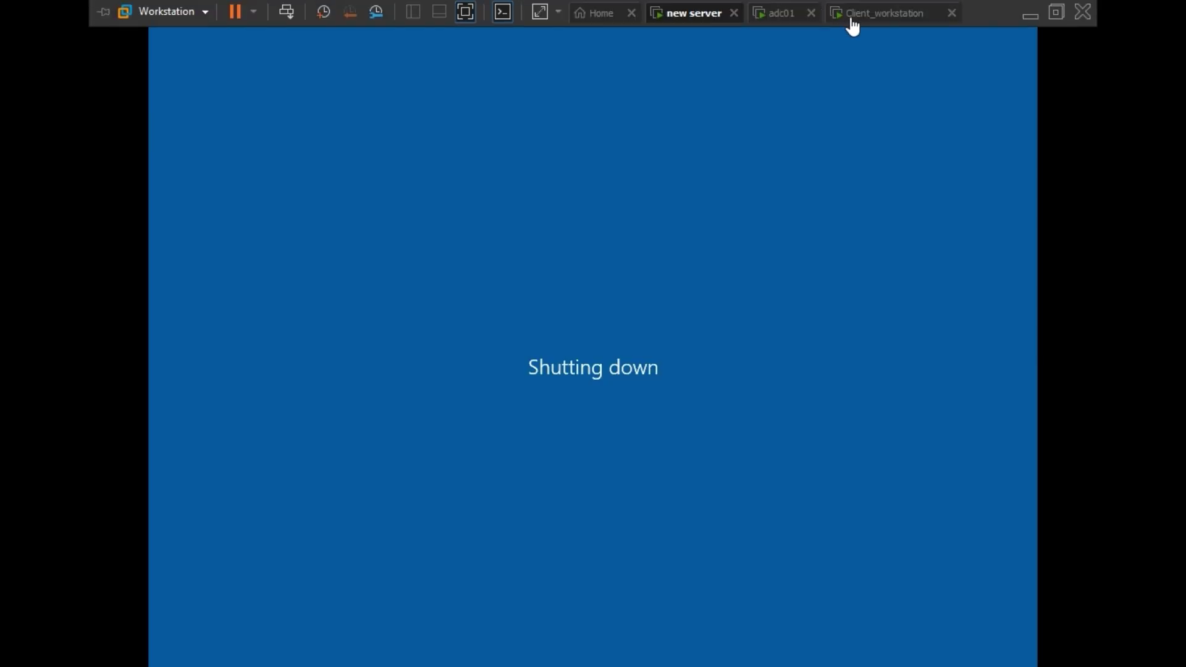
- Flip between adc01 and the new server VM, ending on Client_workstation's lock screen
{"action": "left_click", "coordinate": [830, 57]}
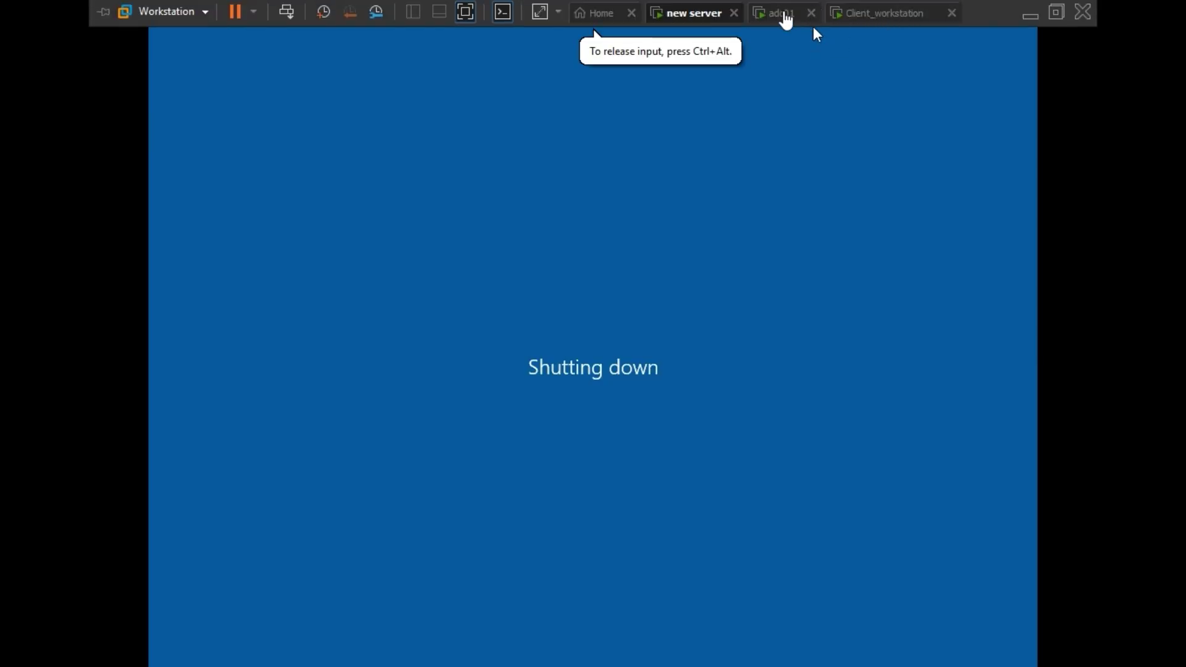
{"action": "left_click", "coordinate": [783, 14]}
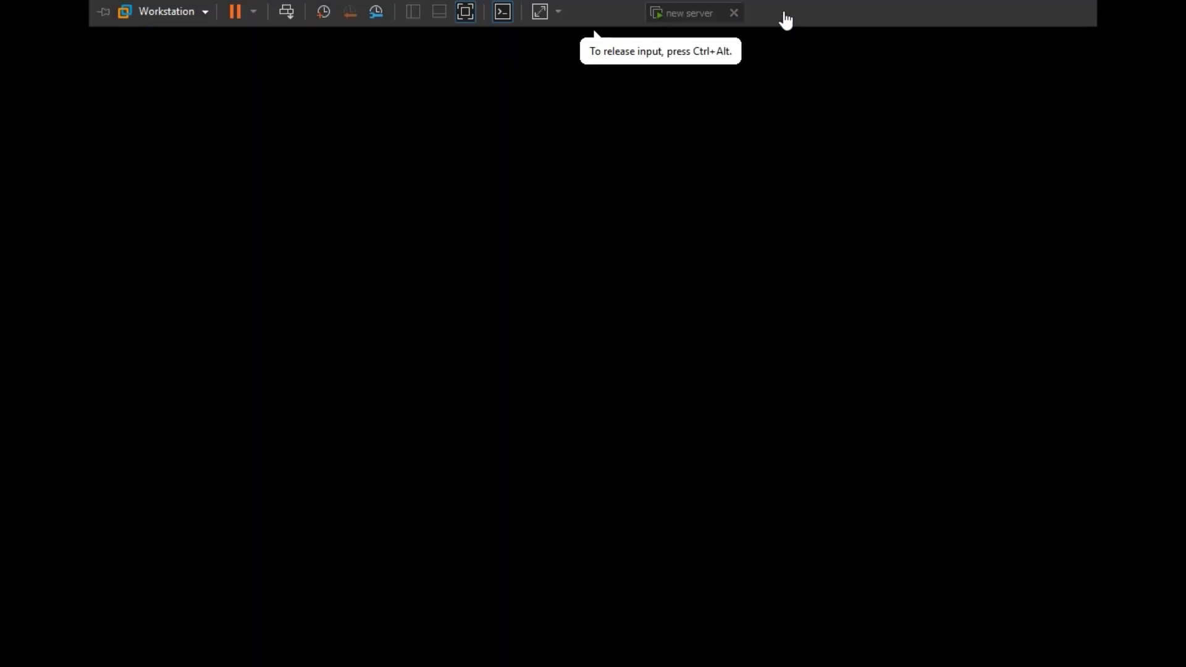
{"action": "left_click", "coordinate": [683, 18]}
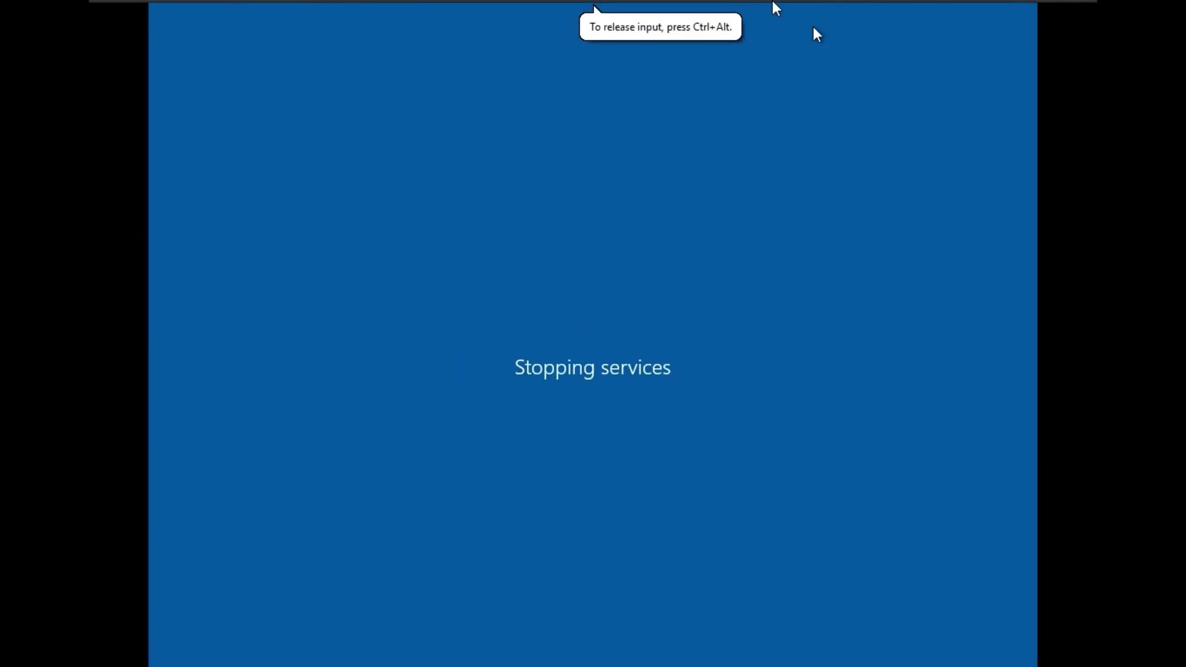
{"action": "left_click", "coordinate": [780, 15]}
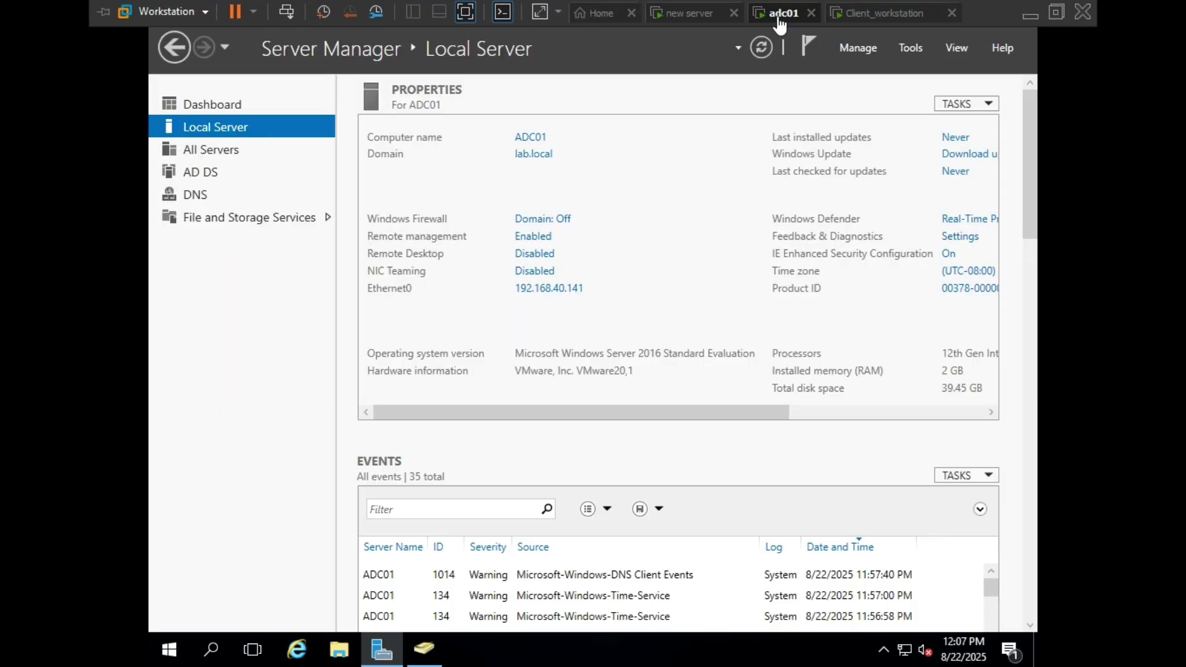
{"action": "left_click", "coordinate": [850, 14]}
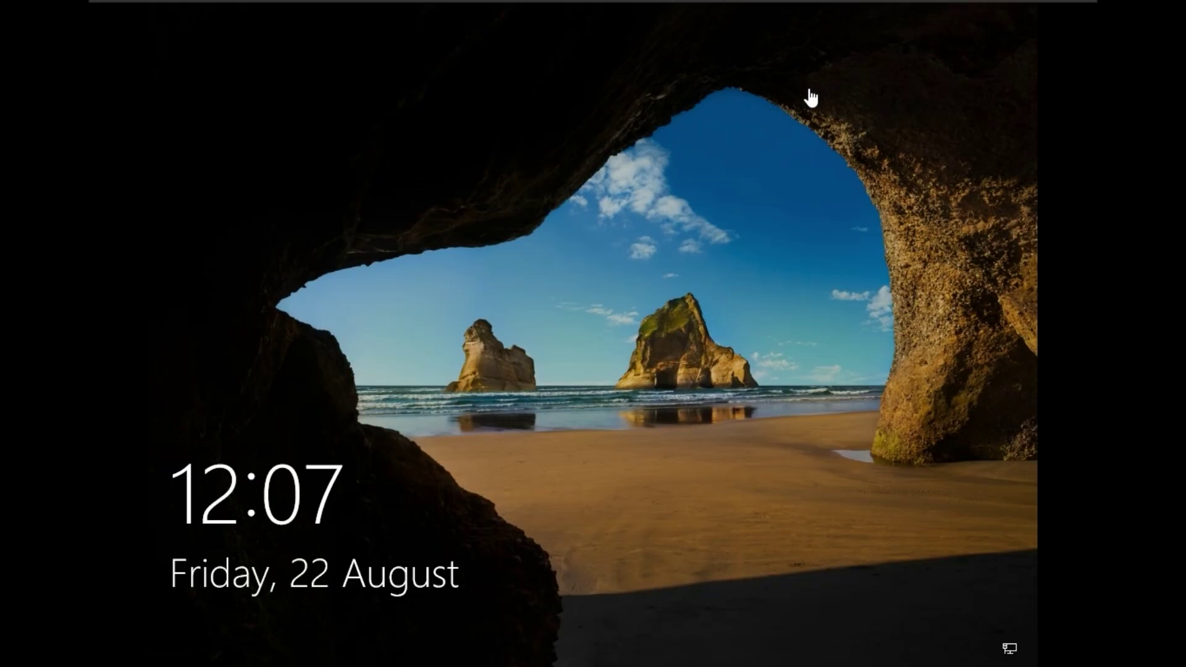
- Verify the new server VM reads Powered off, then wake Client_workstation's sign-in form
{"action": "left_click", "coordinate": [791, 13]}
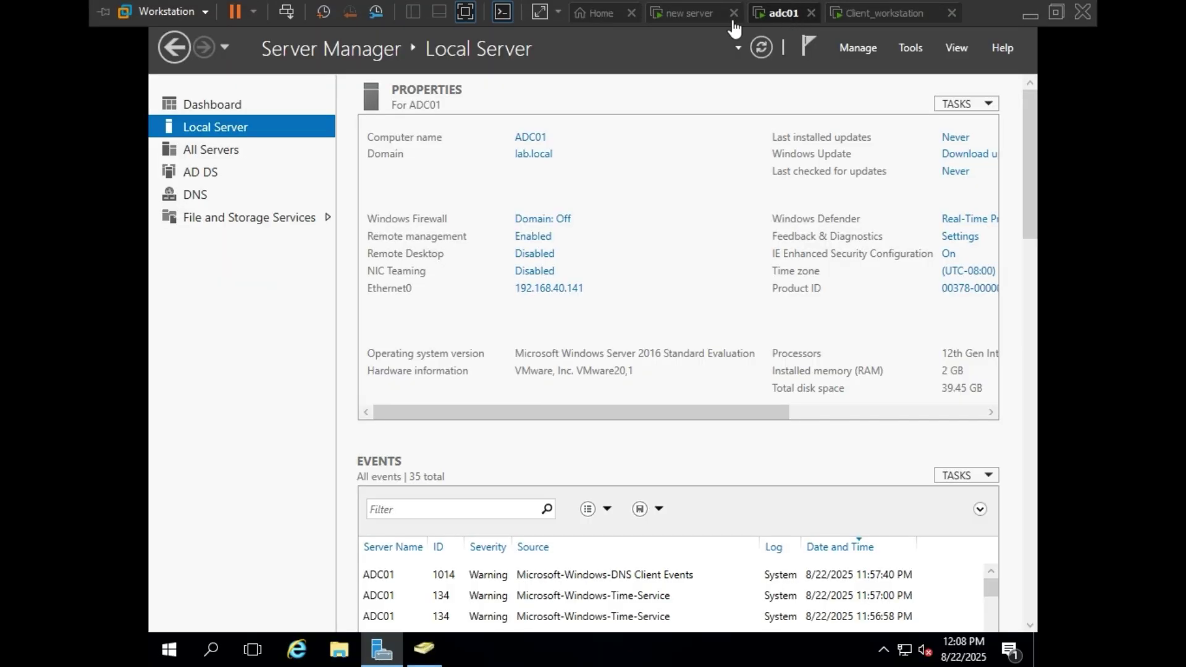
{"action": "left_click", "coordinate": [688, 14]}
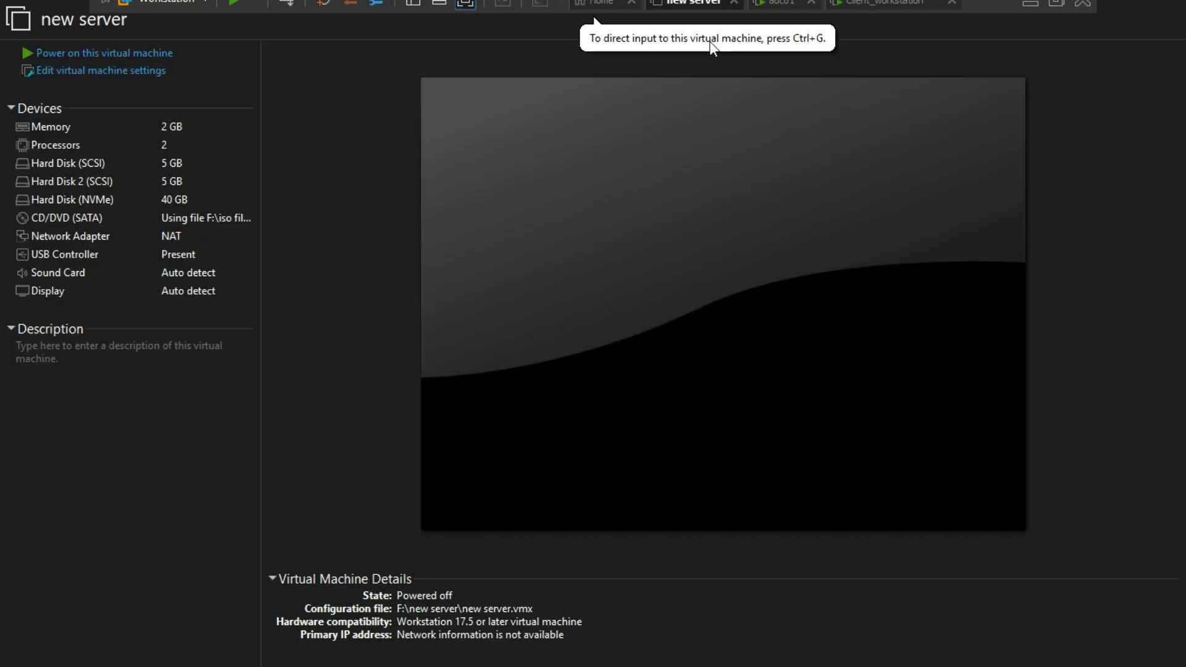
{"action": "left_click", "coordinate": [783, 12]}
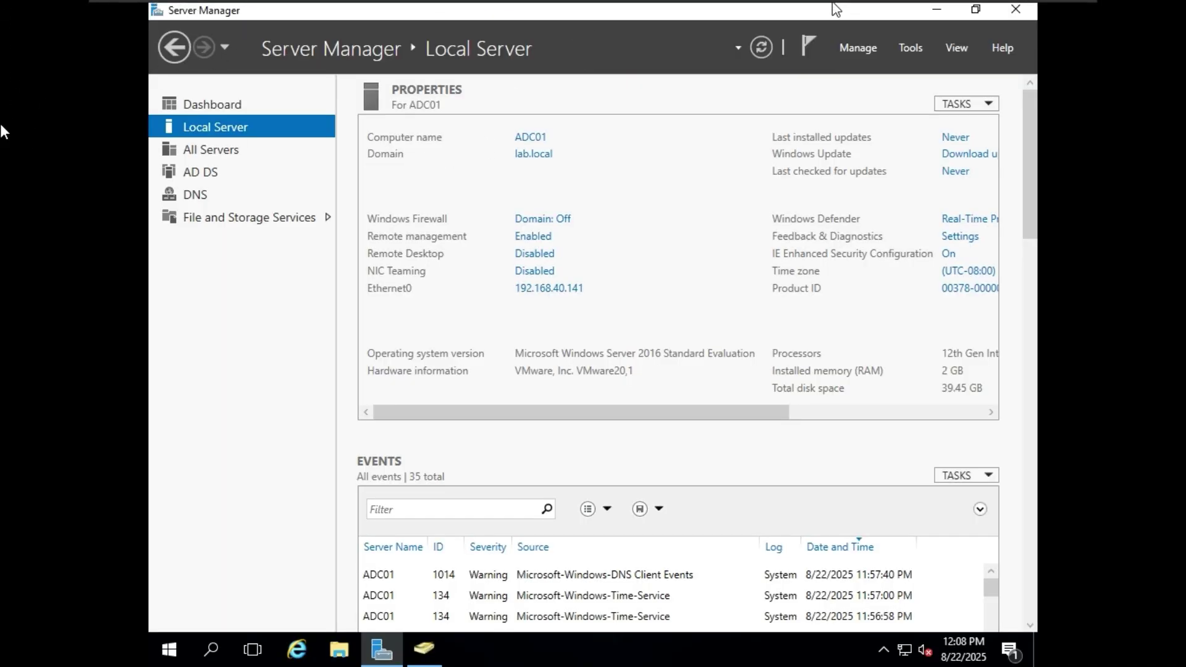
{"action": "mouse_move", "coordinate": [855, 3]}
{"action": "left_click", "coordinate": [888, 13]}
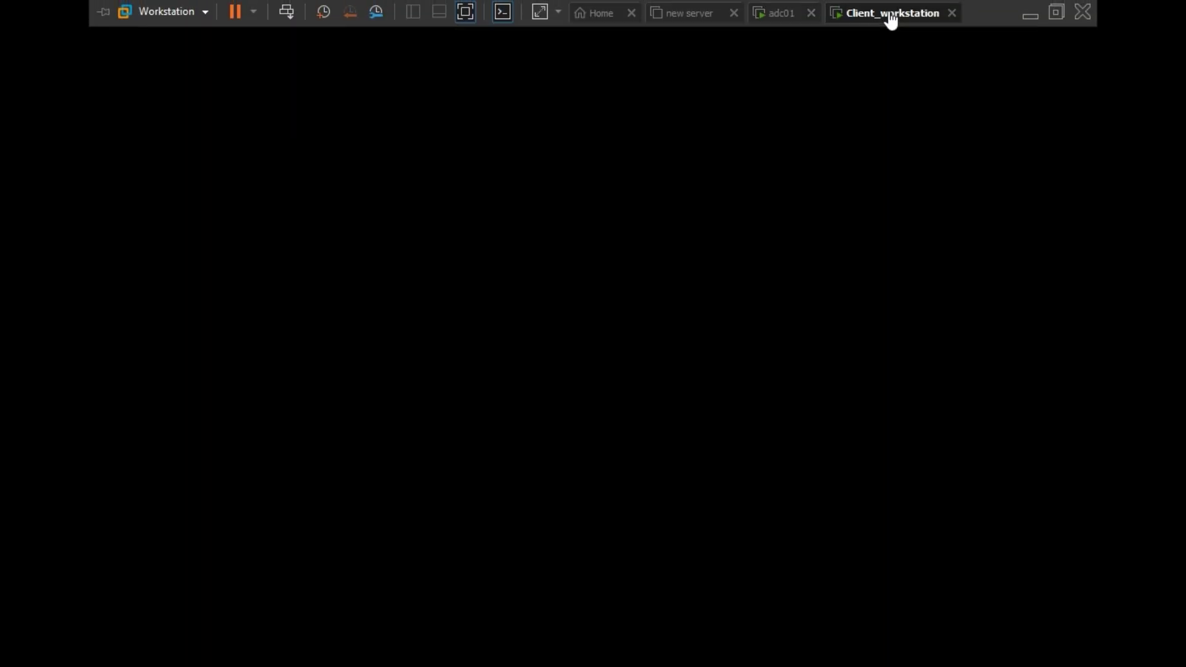
{"action": "left_click", "coordinate": [675, 261]}
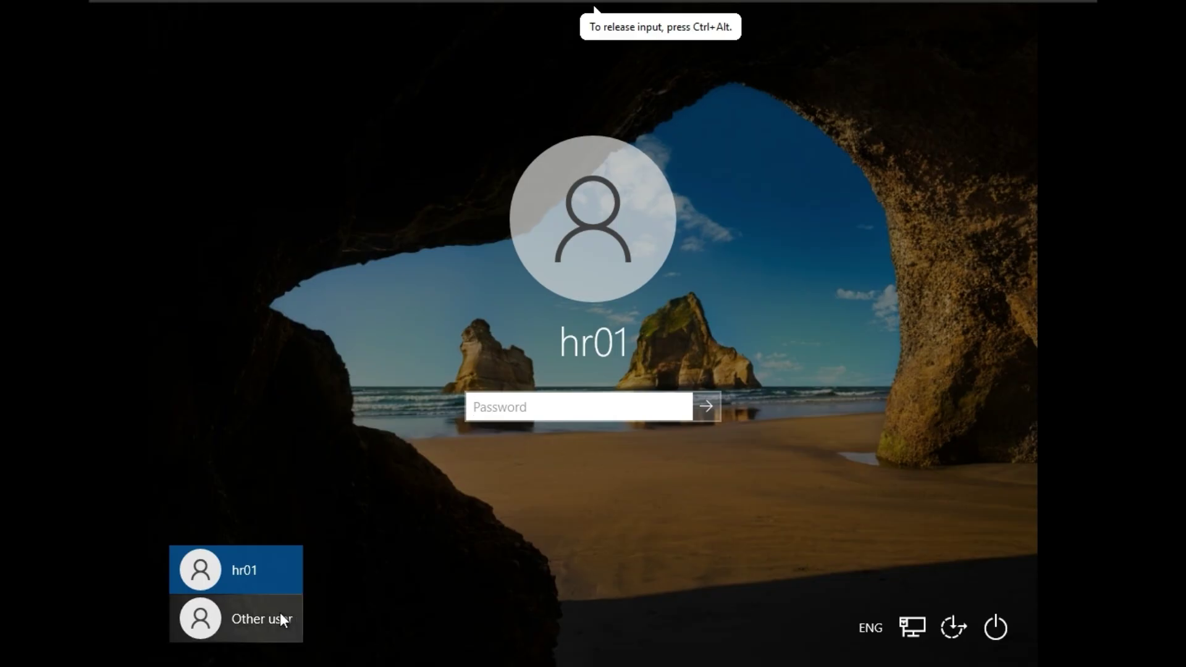
- Choose Other user and type demouser as the user name
{"action": "left_click", "coordinate": [280, 615]}
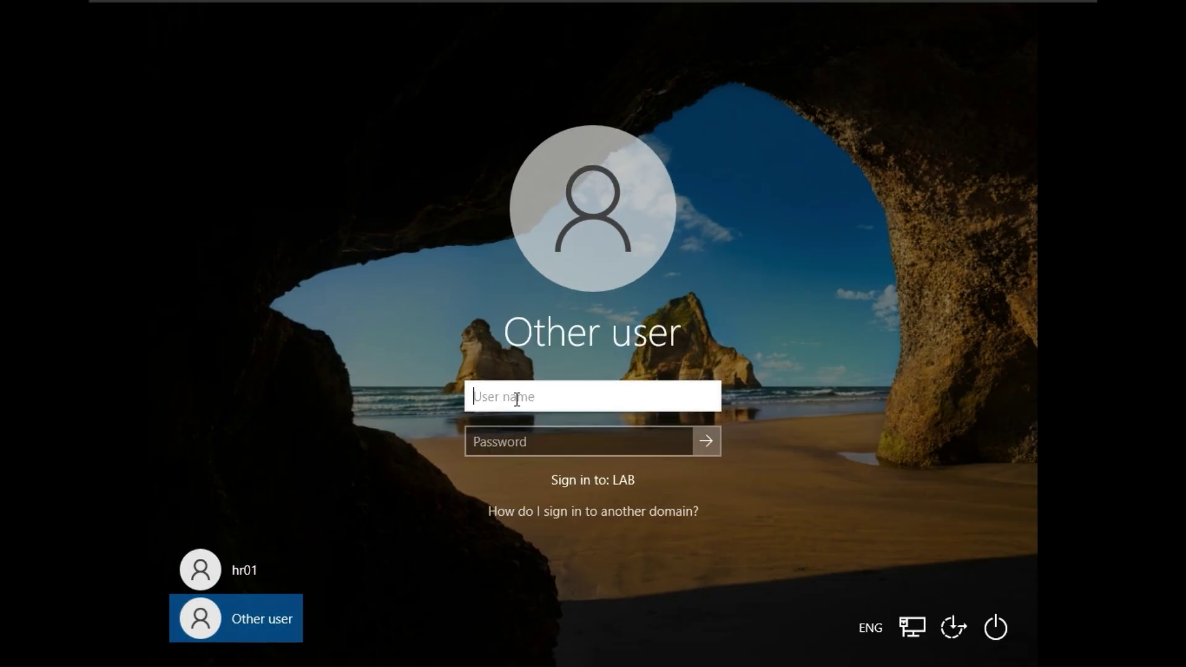
{"action": "type", "text": "demouser"}
- On adc01, bring up Active Directory Users and Computers and scroll the lab.local Users container
{"action": "left_click", "coordinate": [797, 10]}
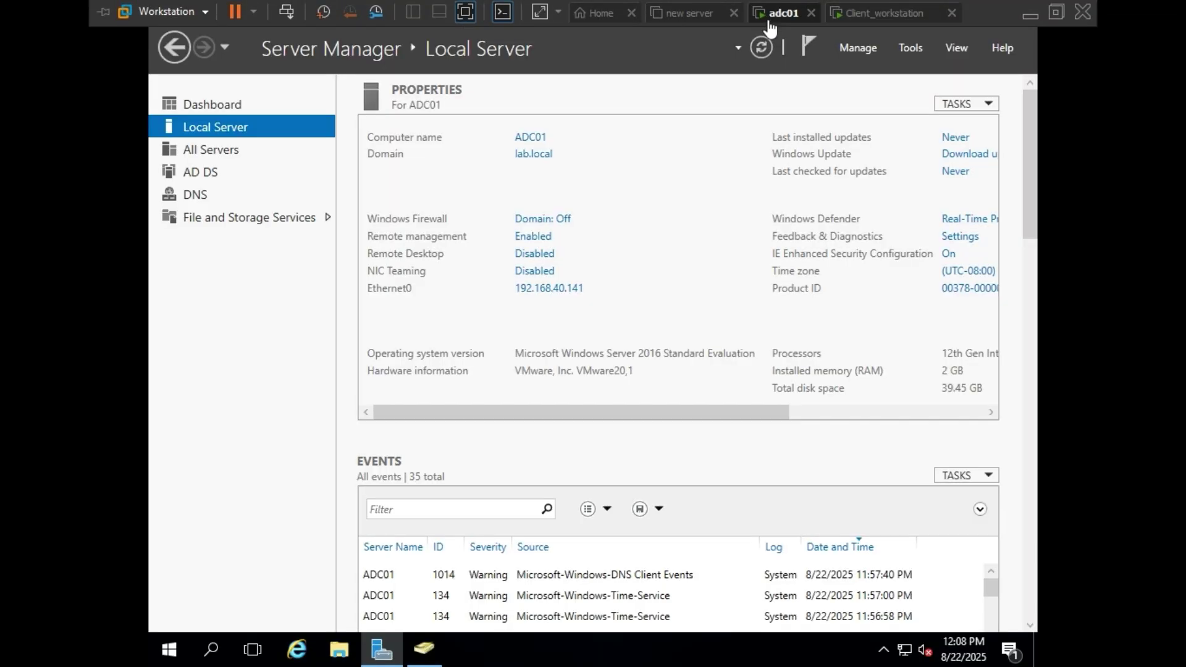
{"action": "left_click", "coordinate": [439, 645]}
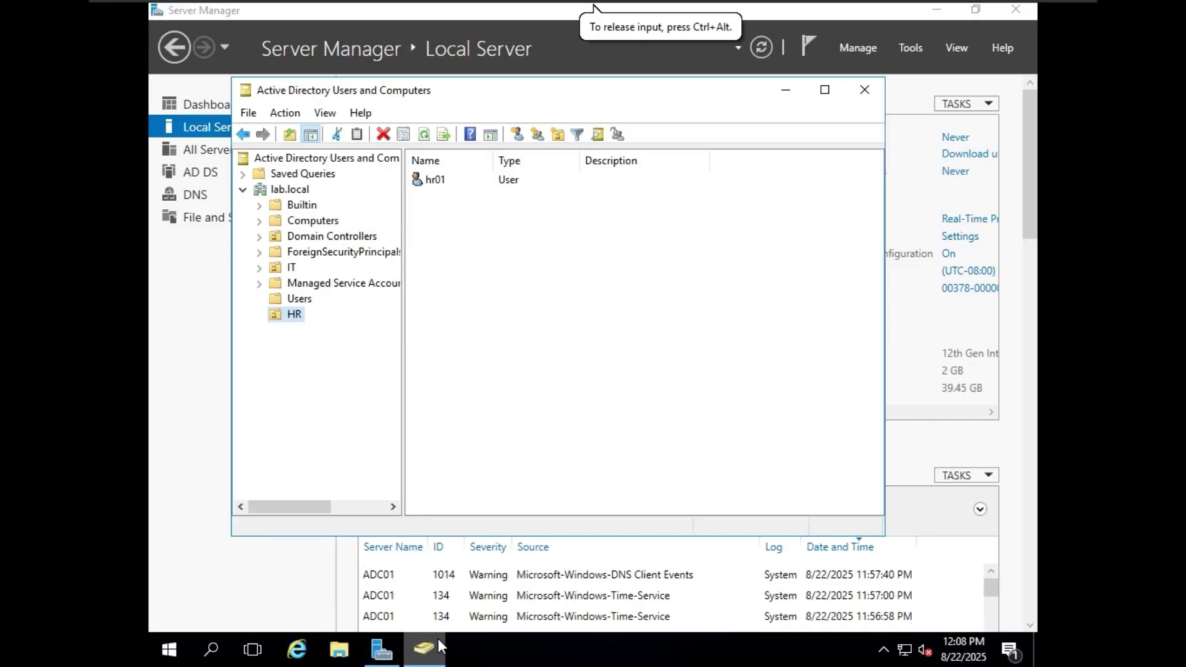
{"action": "left_click", "coordinate": [299, 298]}
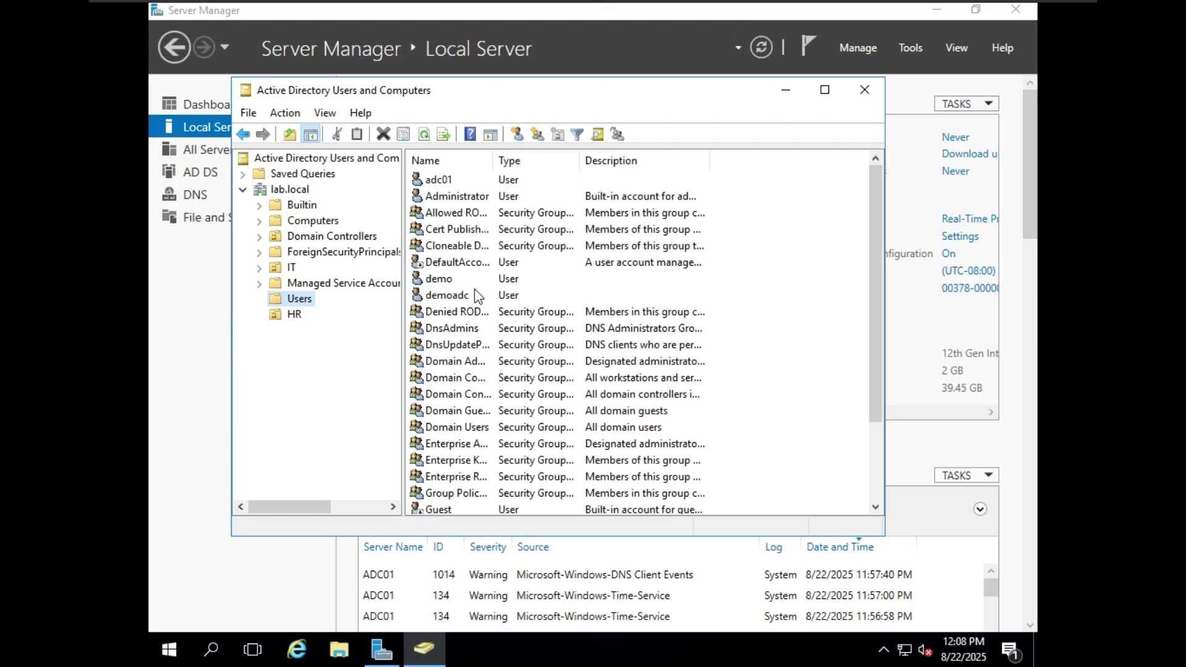
{"action": "scroll", "coordinate": [481, 358], "scroll_direction": "down", "scroll_amount": 3}
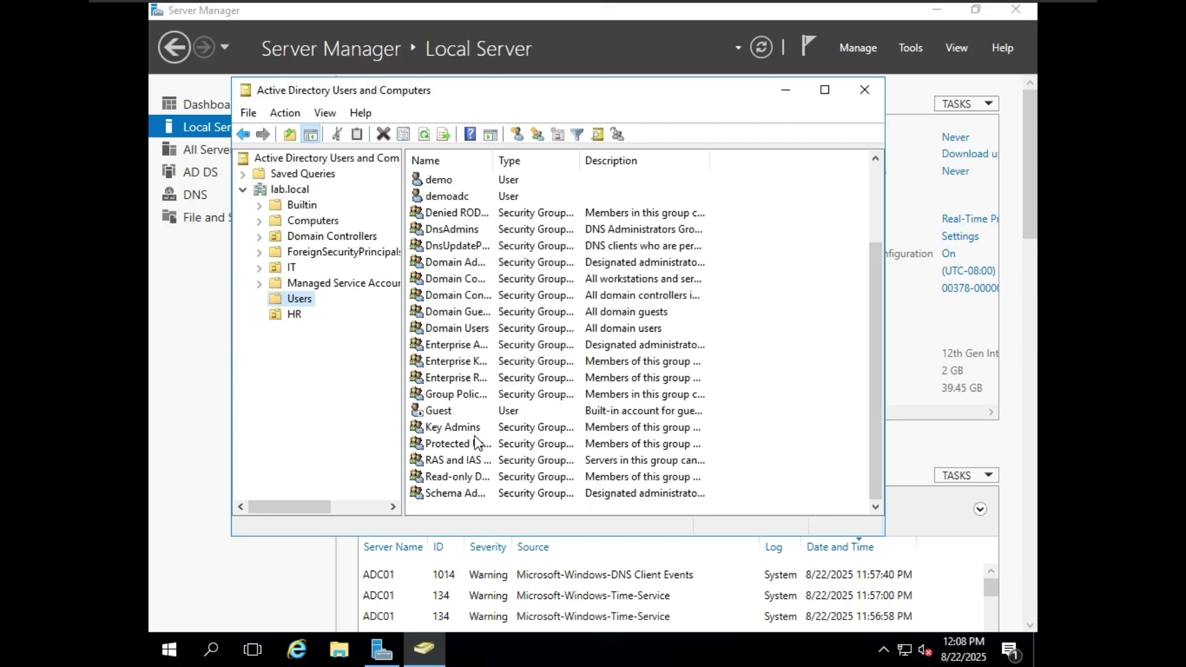
{"action": "scroll", "coordinate": [488, 352], "scroll_direction": "up", "scroll_amount": 3}
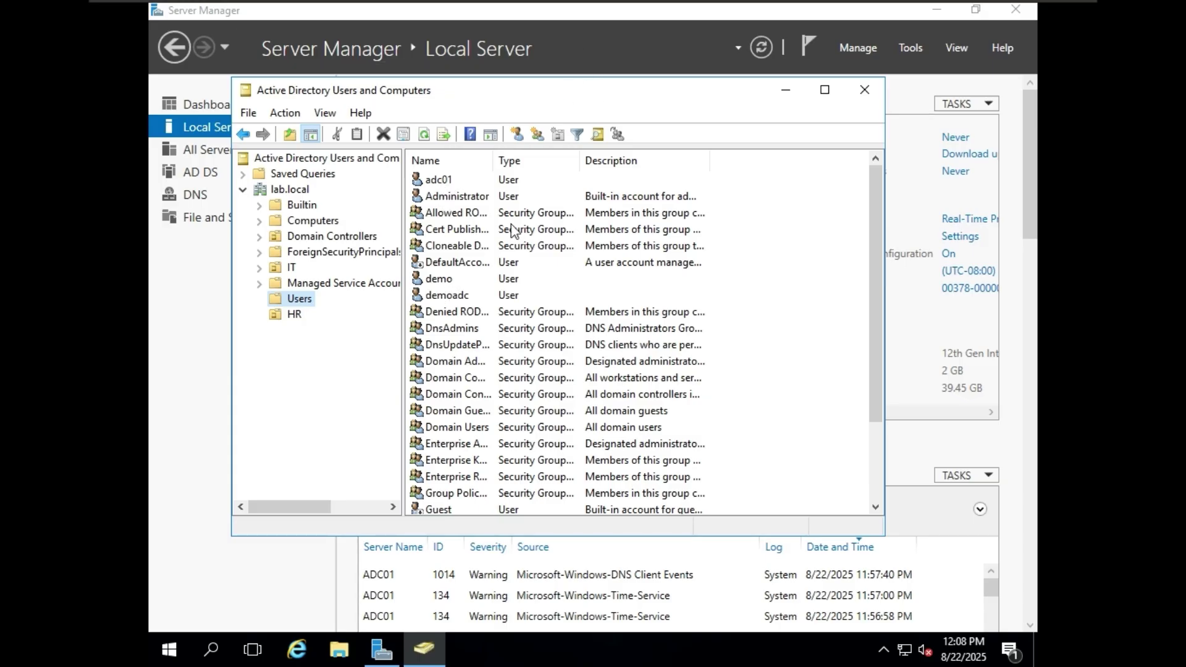
{"action": "mouse_move", "coordinate": [508, 6]}
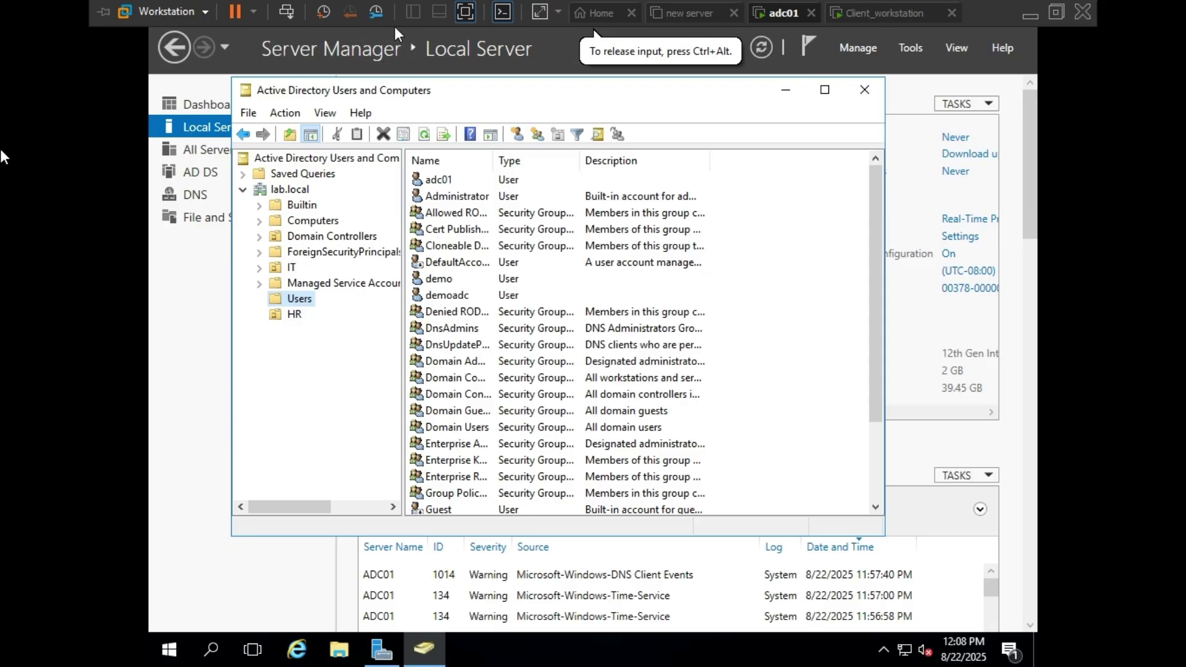
- Correct the user name, enter the domain account password and sign in to the client
{"action": "left_click", "coordinate": [880, 15]}
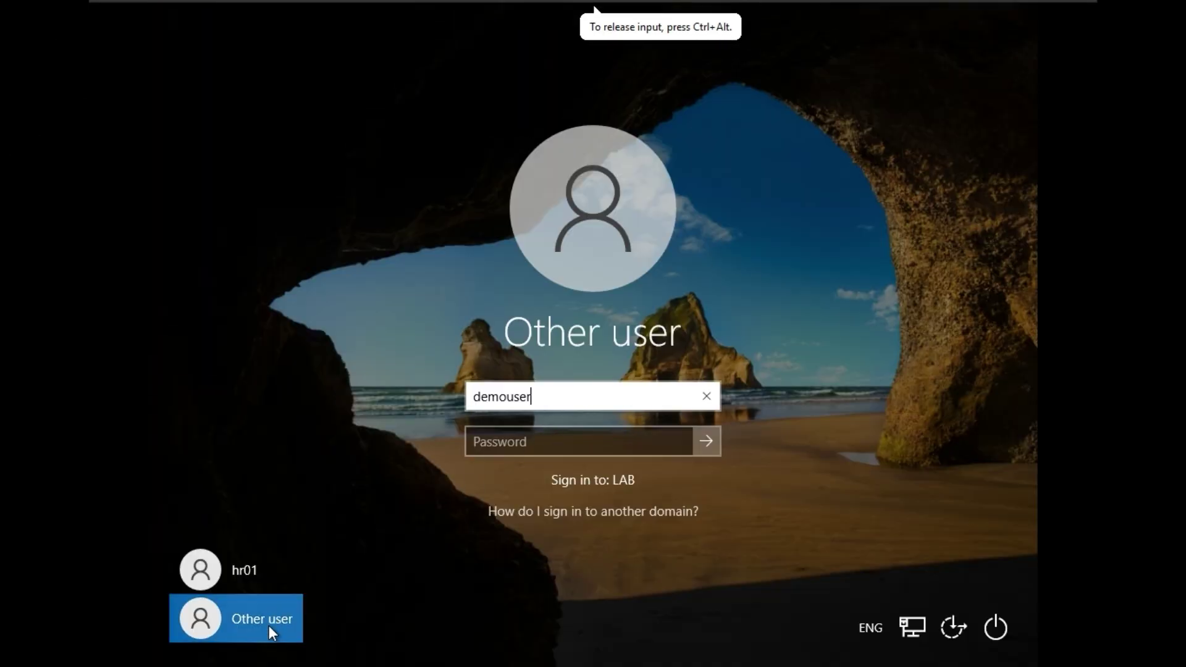
{"action": "left_click", "coordinate": [269, 624]}
{"action": "double_click", "coordinate": [547, 393]}
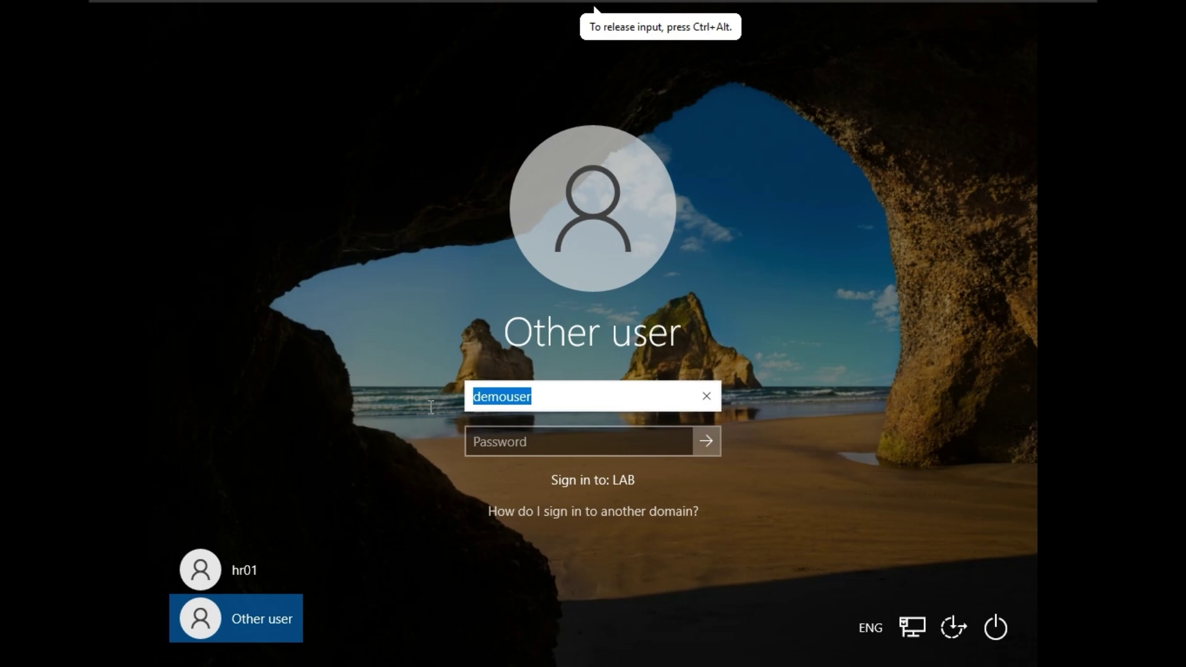
{"action": "type", "text": "acd"}
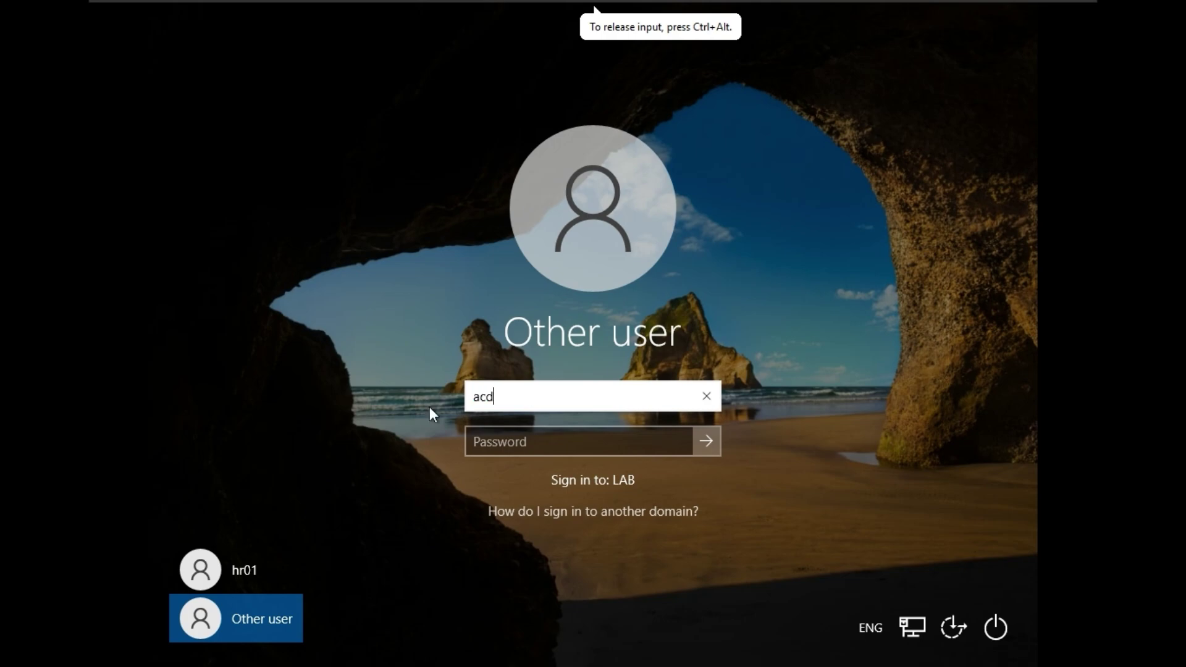
{"action": "key", "text": "BackSpace"}
{"action": "key", "text": "BackSpace"}
{"action": "type", "text": "dc0"}
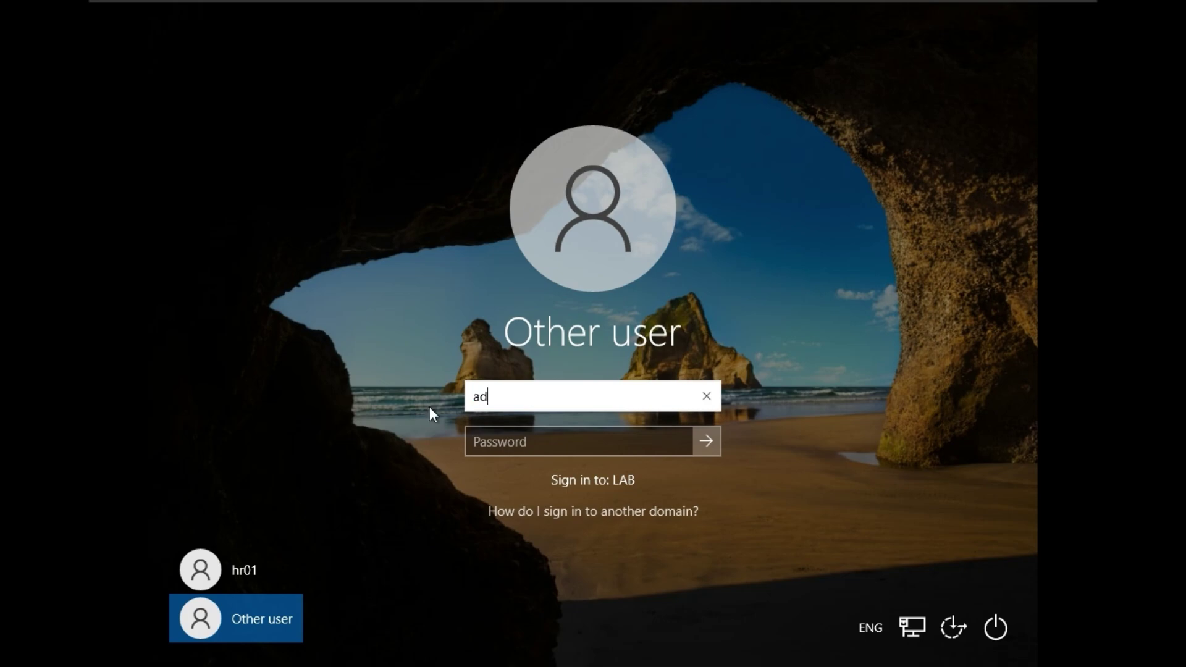
{"action": "type", "text": "1"}
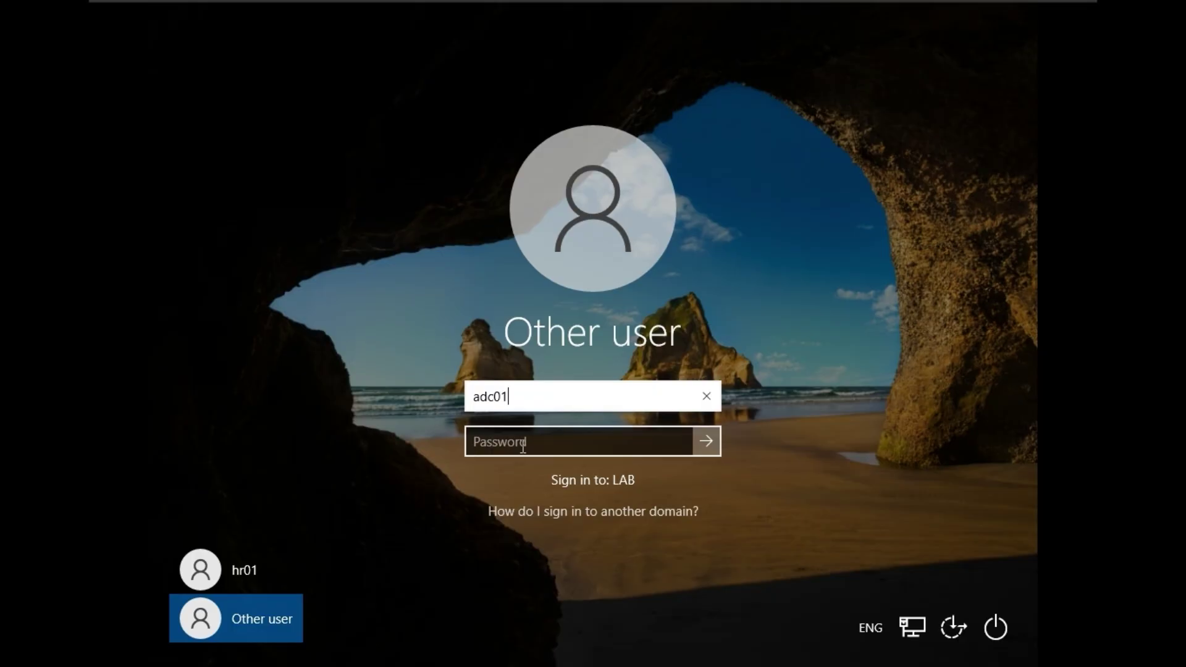
{"action": "left_click", "coordinate": [547, 442]}
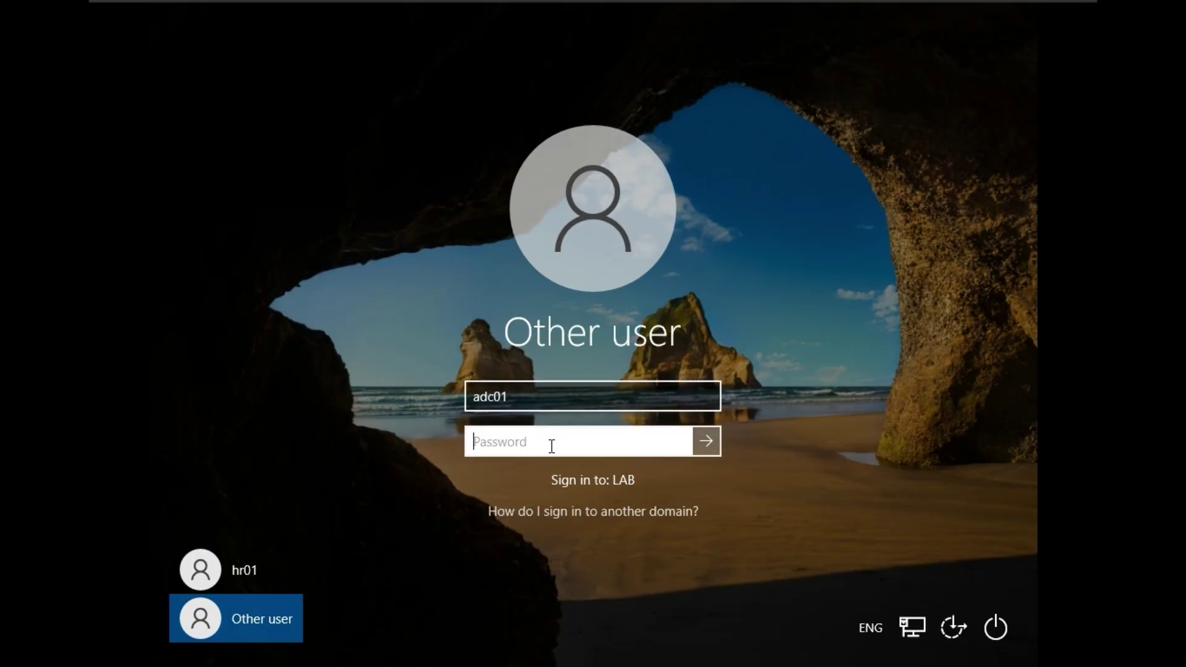
{"action": "type", "text": "P@ssw0rd1"}
{"action": "left_click", "coordinate": [706, 441]}
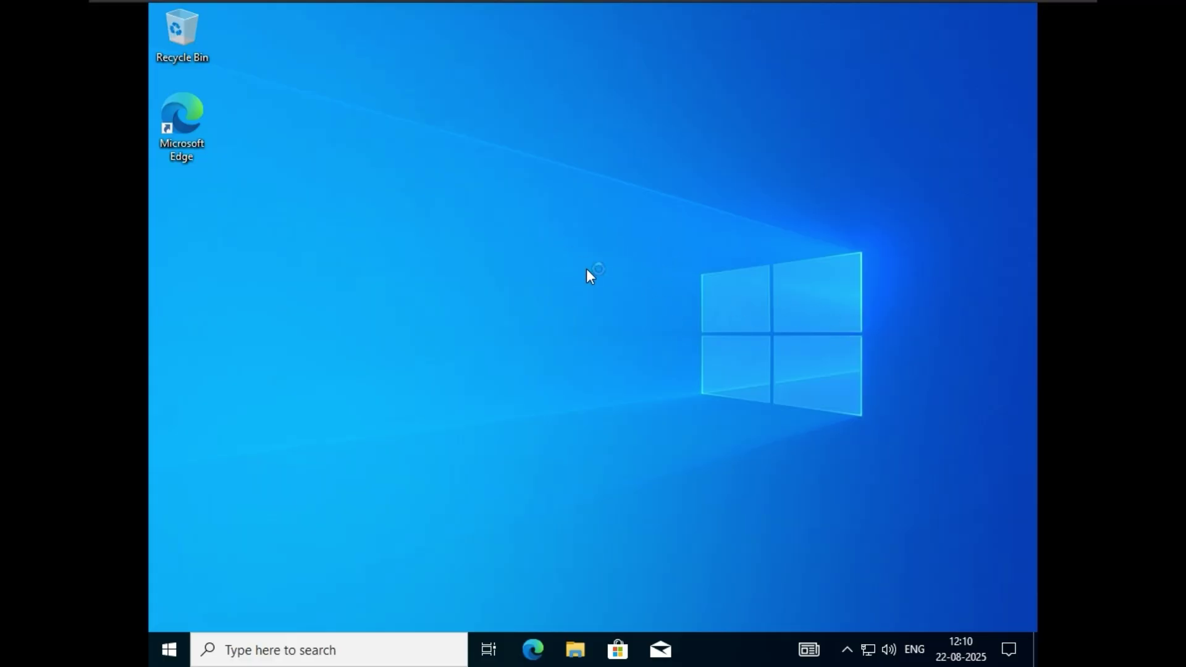
{"action": "mouse_move", "coordinate": [910, 2]}
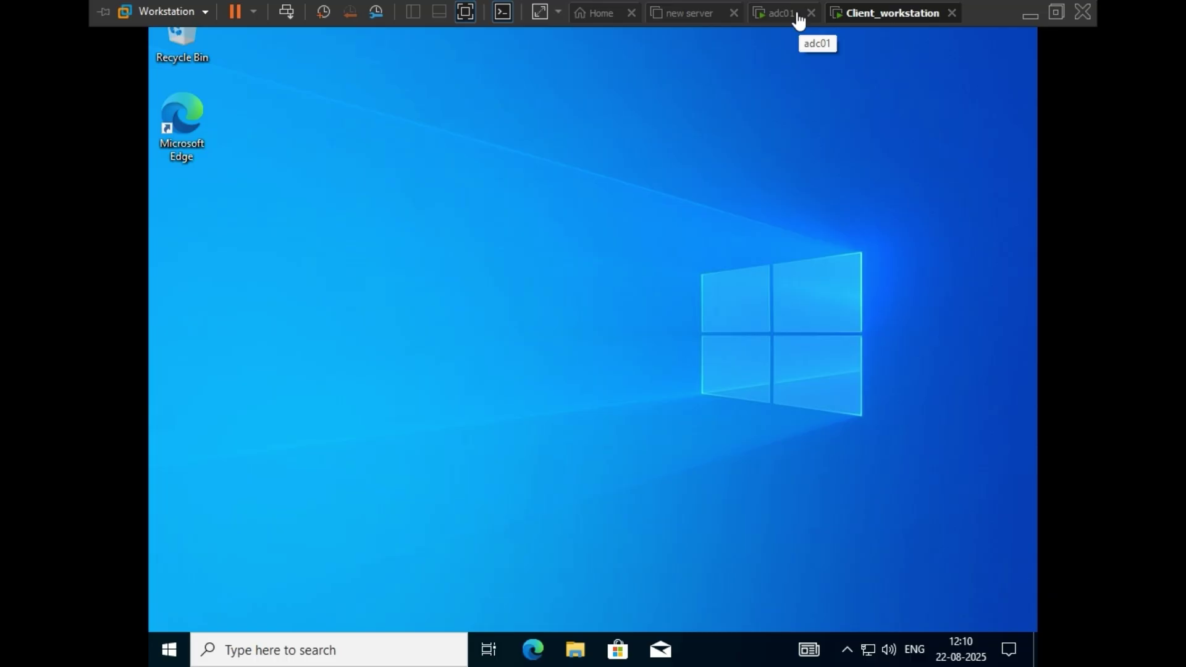
- On adc01, look over Server Manager's Dashboard and Local Server pages
{"action": "left_click", "coordinate": [796, 17]}
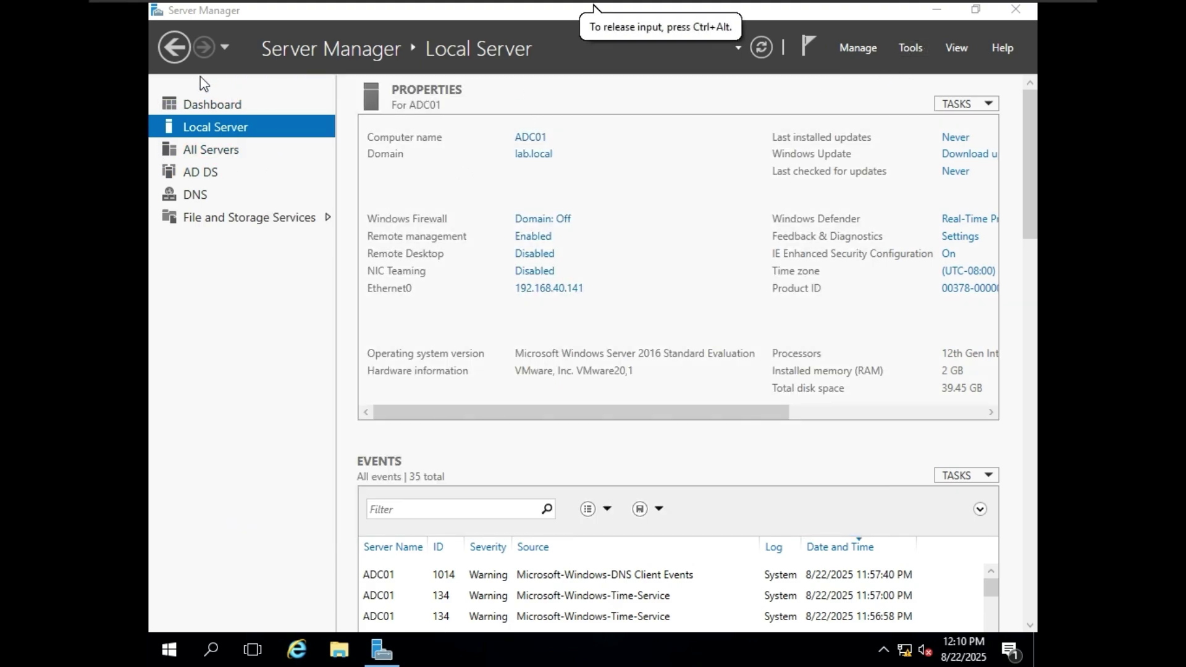
{"action": "left_click", "coordinate": [216, 104]}
{"action": "scroll", "coordinate": [661, 318], "scroll_direction": "down", "scroll_amount": 6}
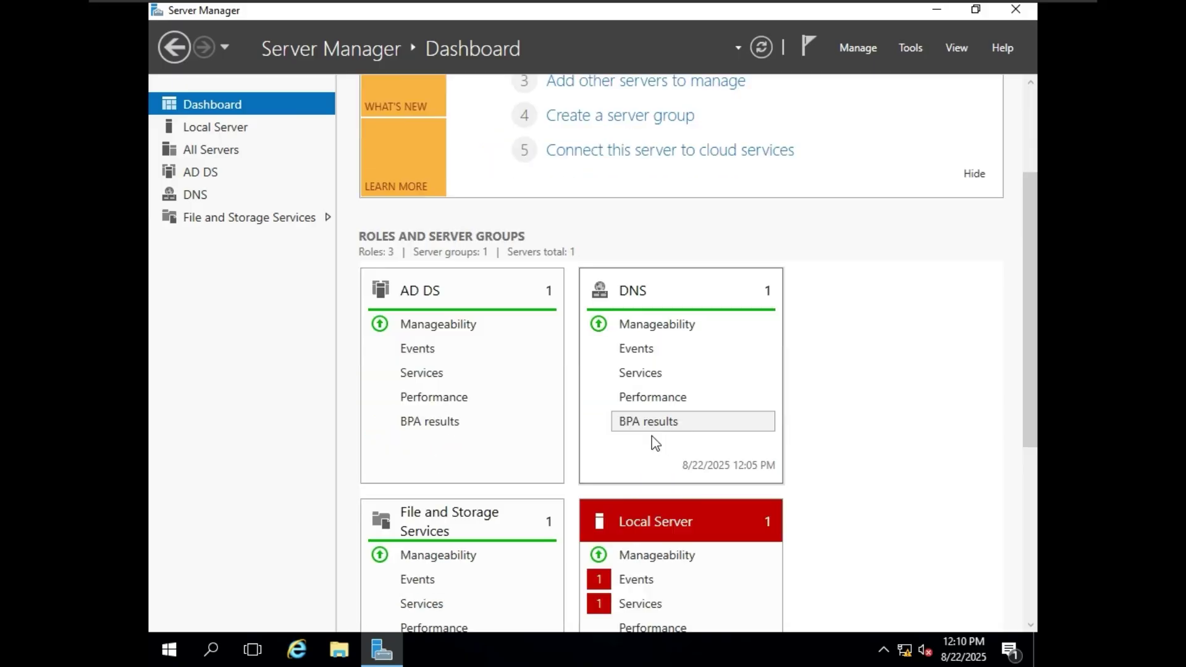
{"action": "scroll", "coordinate": [522, 363], "scroll_direction": "down", "scroll_amount": 2}
{"action": "scroll", "coordinate": [433, 296], "scroll_direction": "up", "scroll_amount": 8}
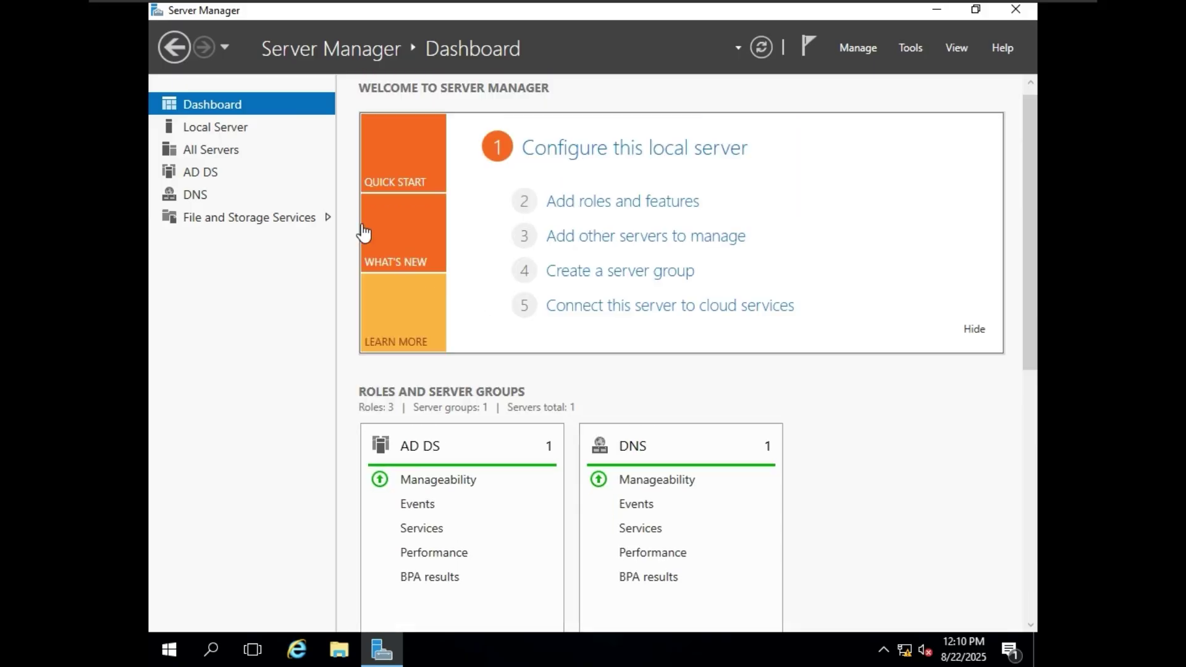
{"action": "left_click", "coordinate": [185, 126]}
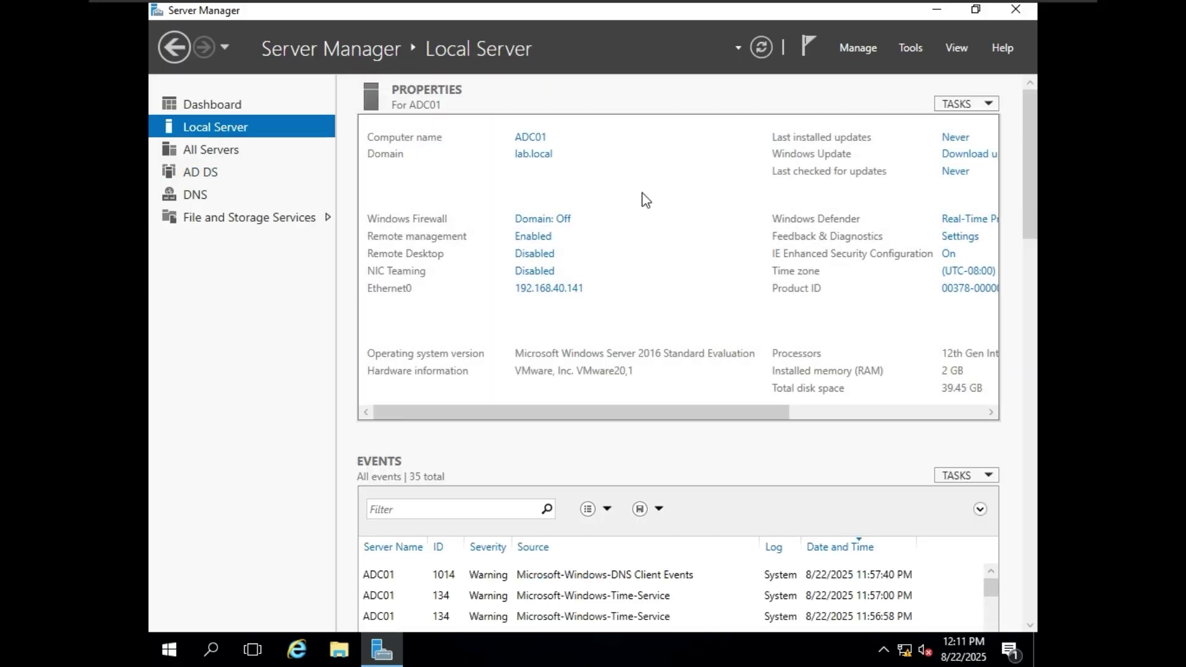
- Launch Active Directory Users and Computers from Tools and select lab.local
{"action": "left_click", "coordinate": [912, 49]}
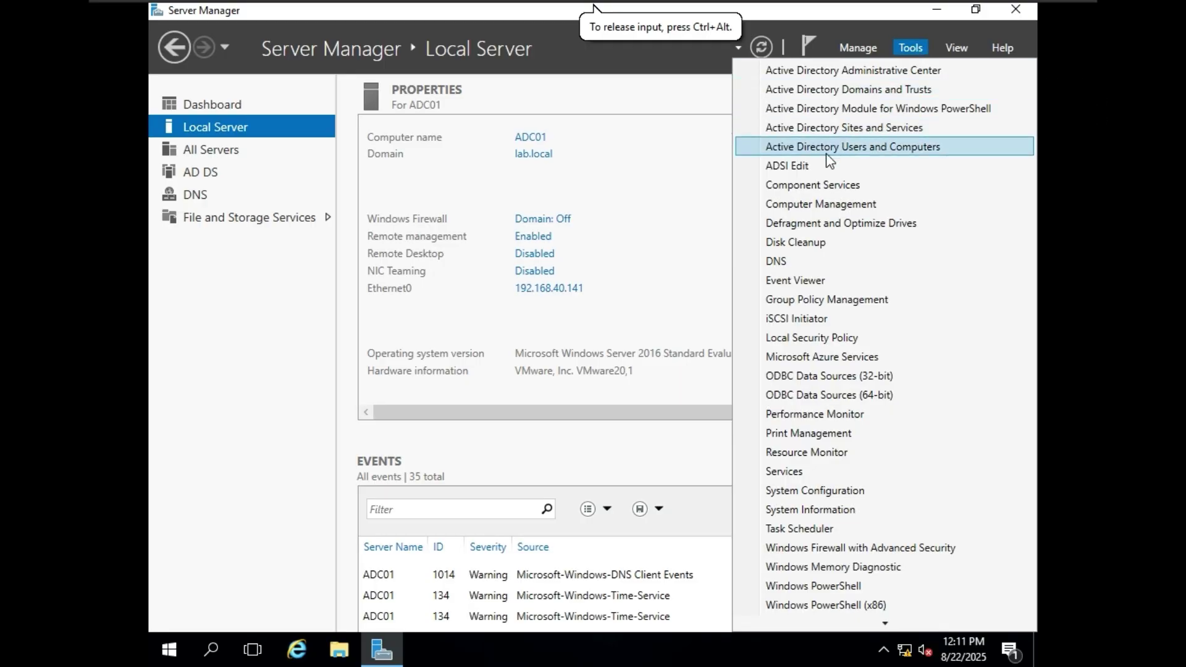
{"action": "left_click", "coordinate": [899, 148]}
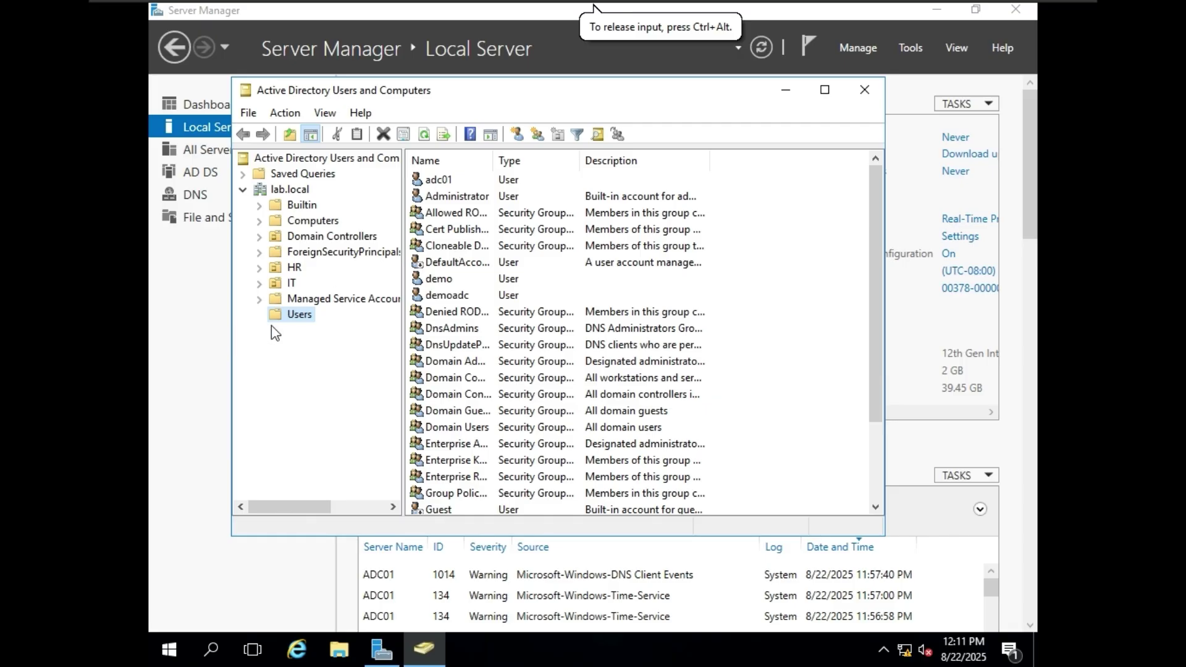
{"action": "right_click", "coordinate": [305, 319]}
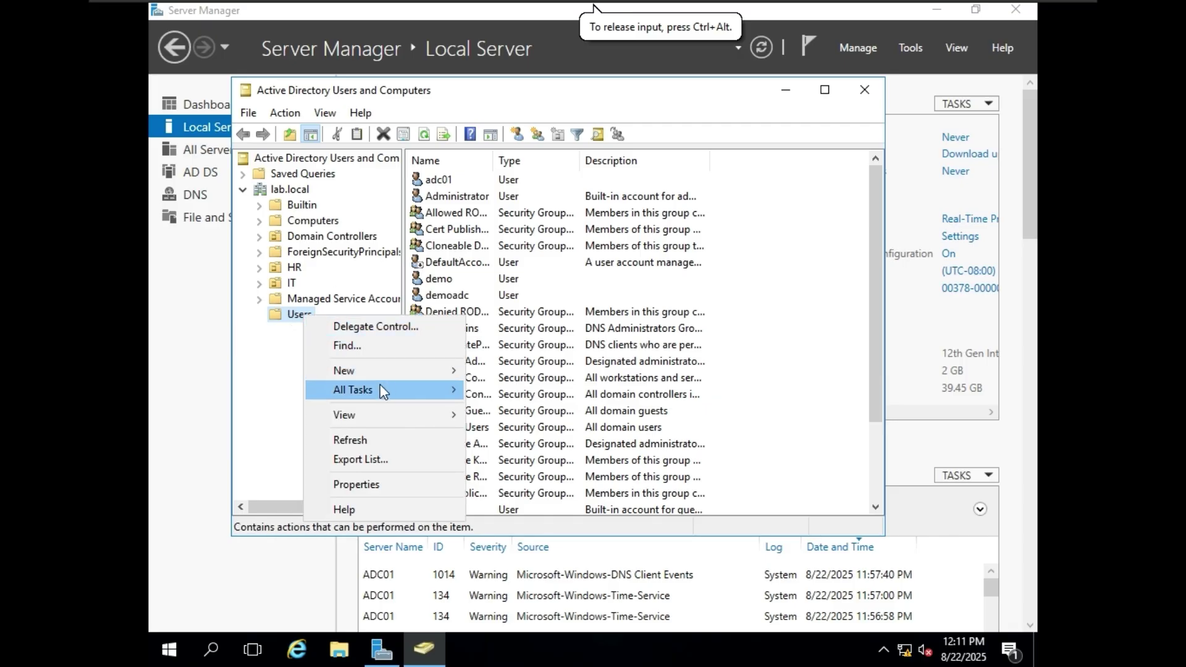
{"action": "mouse_move", "coordinate": [390, 372]}
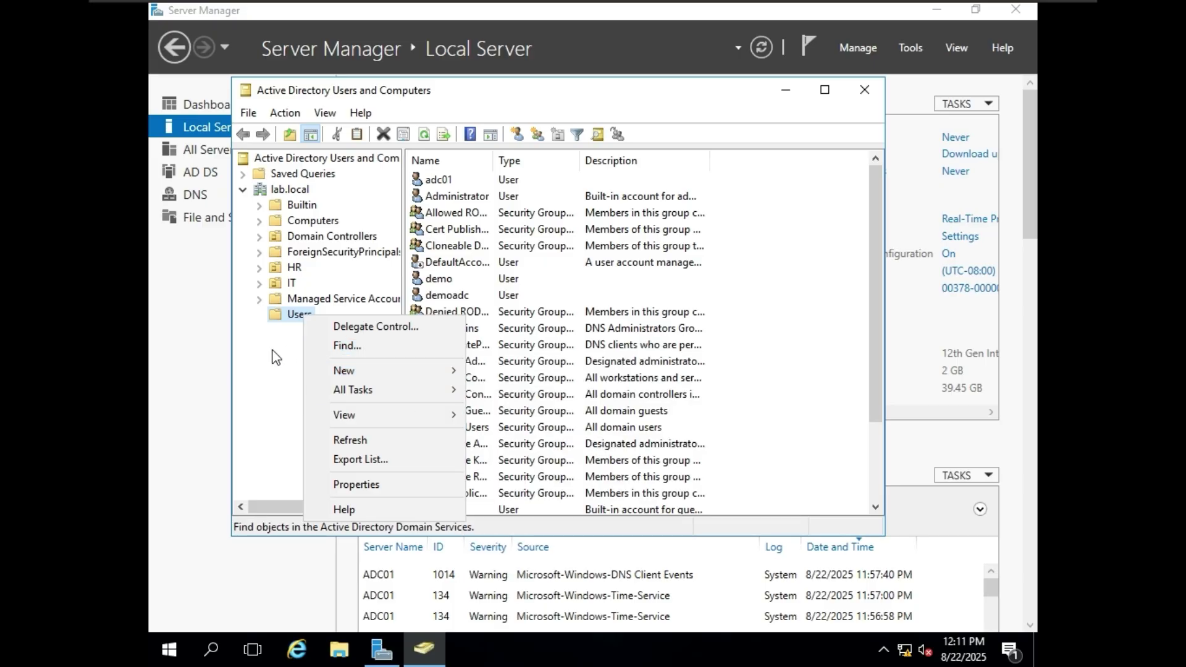
{"action": "left_click", "coordinate": [294, 312]}
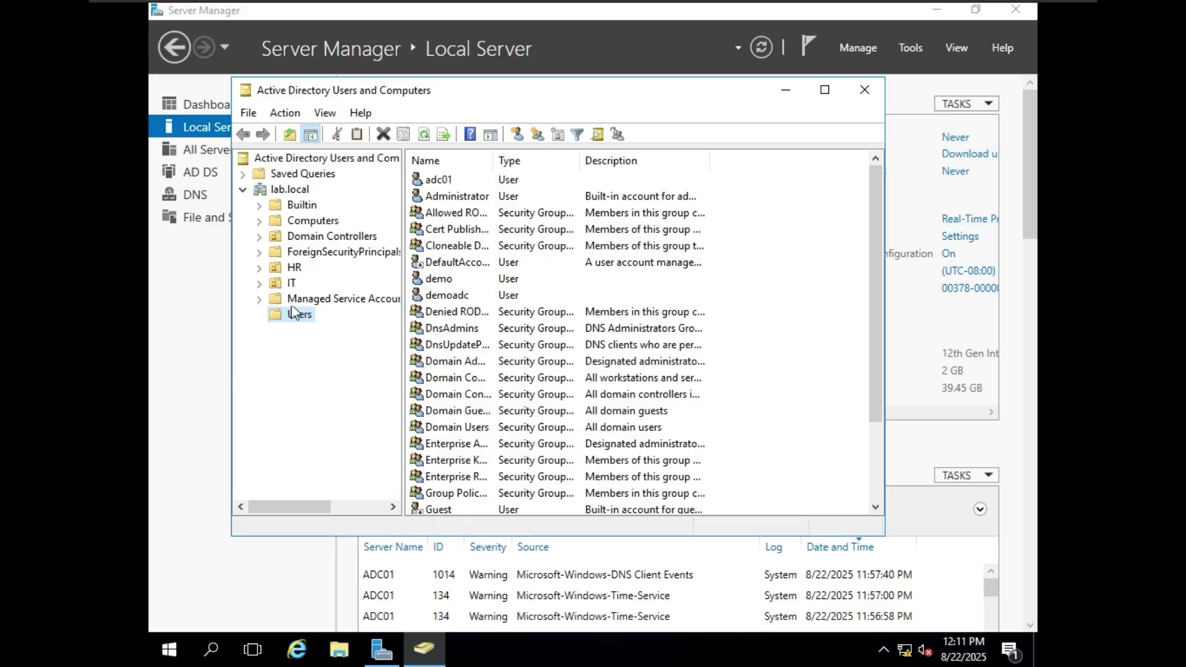
{"action": "left_click", "coordinate": [286, 192]}
- Create the DEV organizational unit directly under lab.local
{"action": "right_click", "coordinate": [284, 188]}
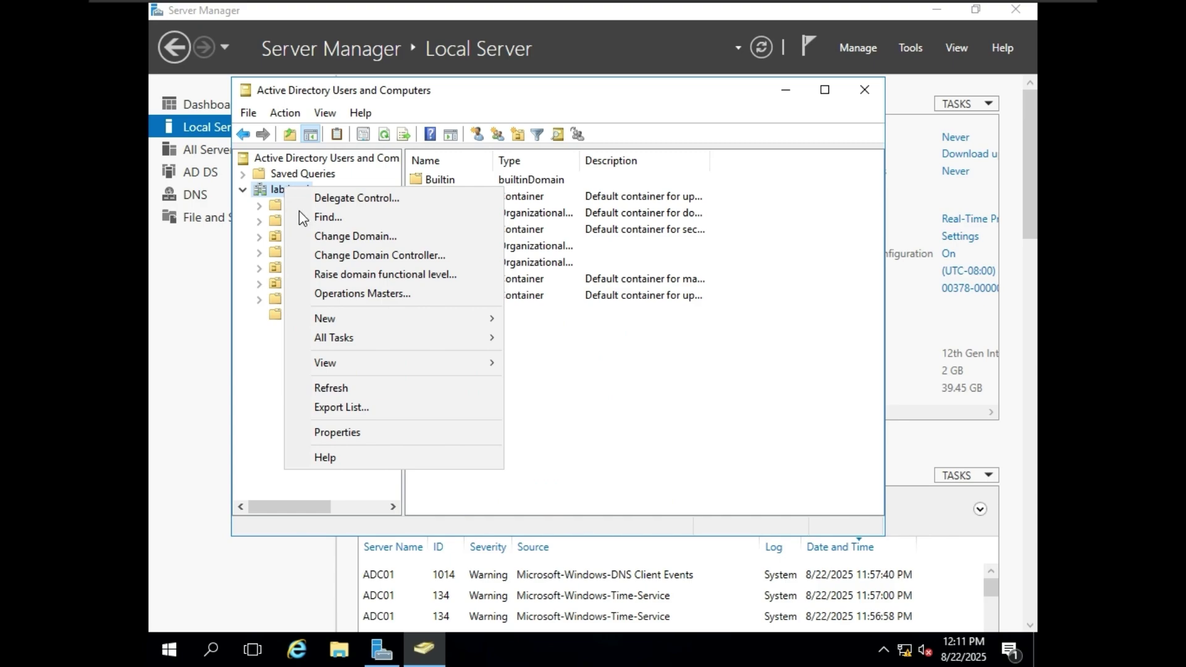
{"action": "mouse_move", "coordinate": [463, 319]}
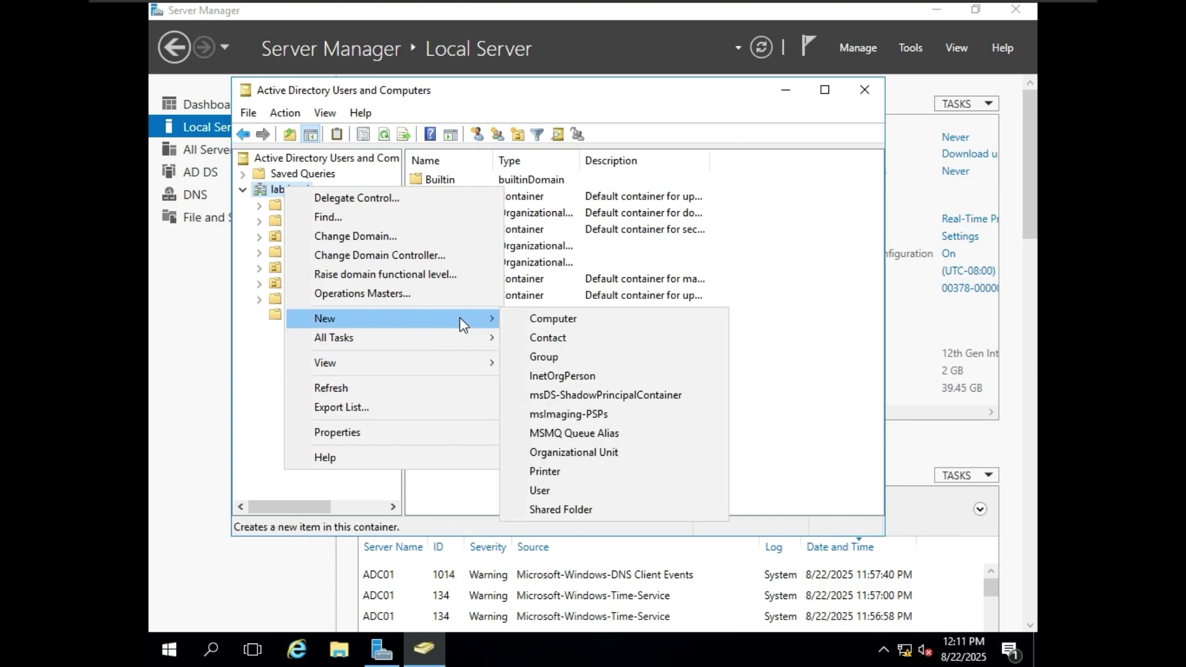
{"action": "left_click", "coordinate": [635, 456]}
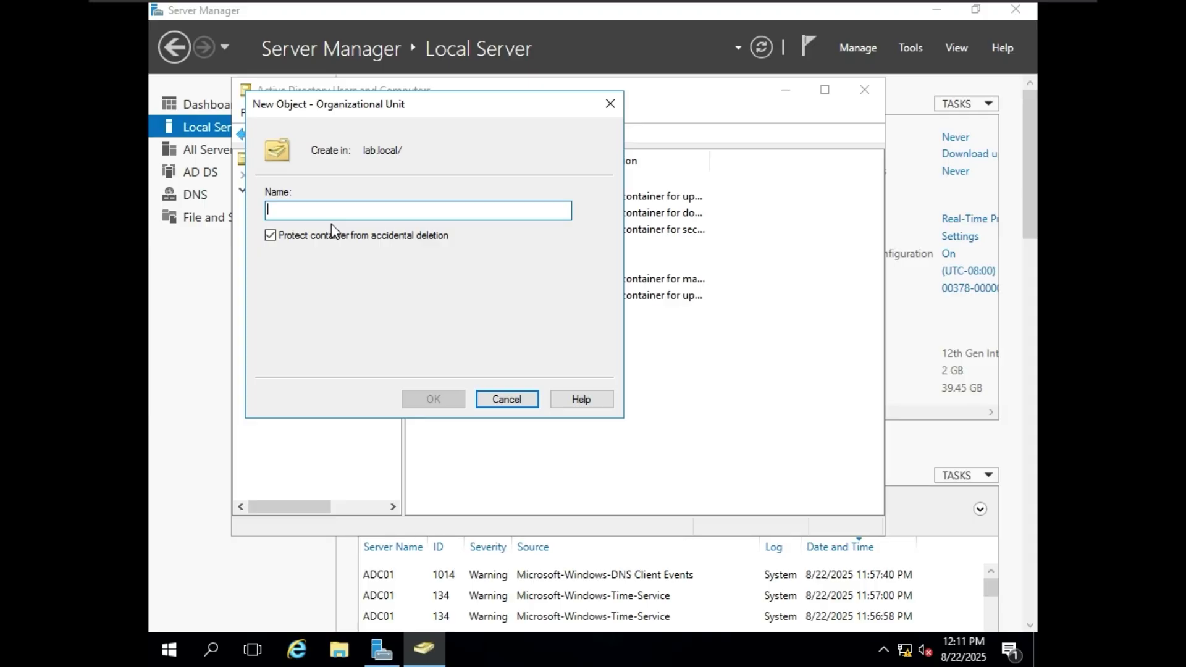
{"action": "type", "text": "DEV"}
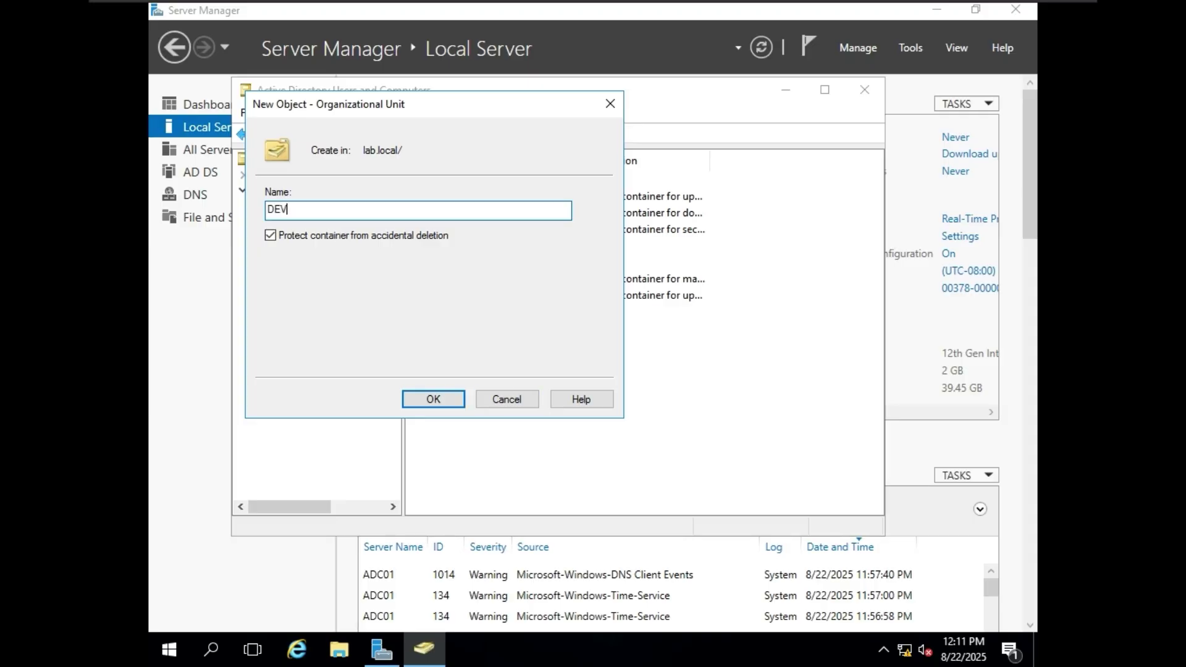
{"action": "left_click", "coordinate": [427, 399]}
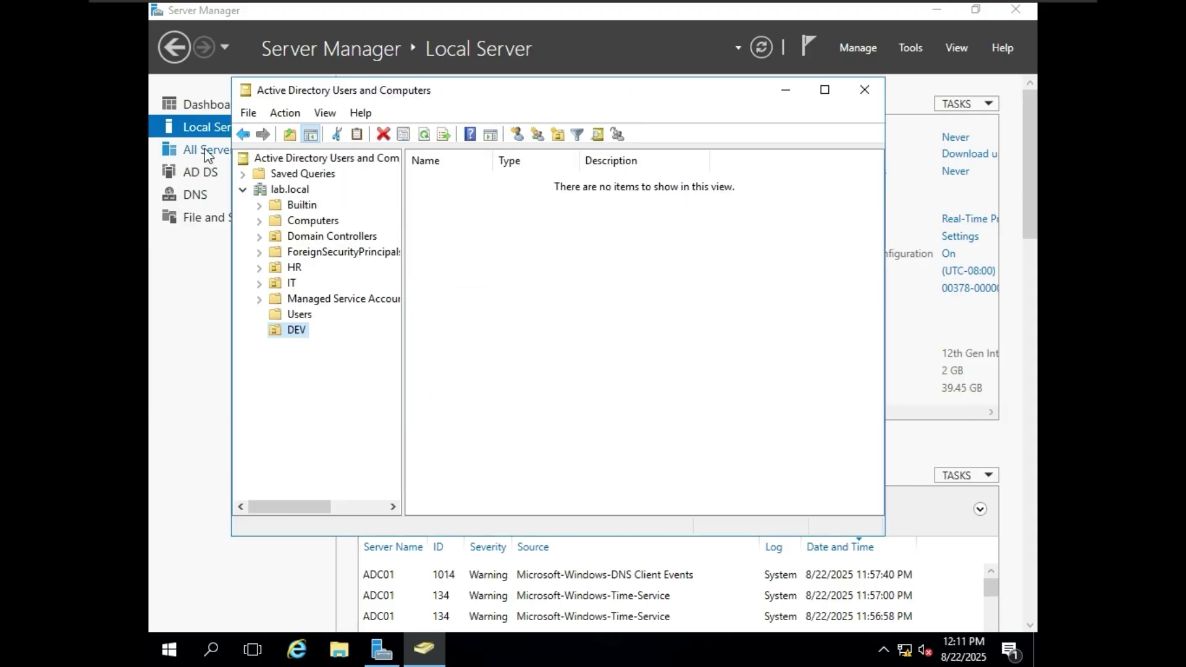
{"action": "left_click", "coordinate": [739, 320]}
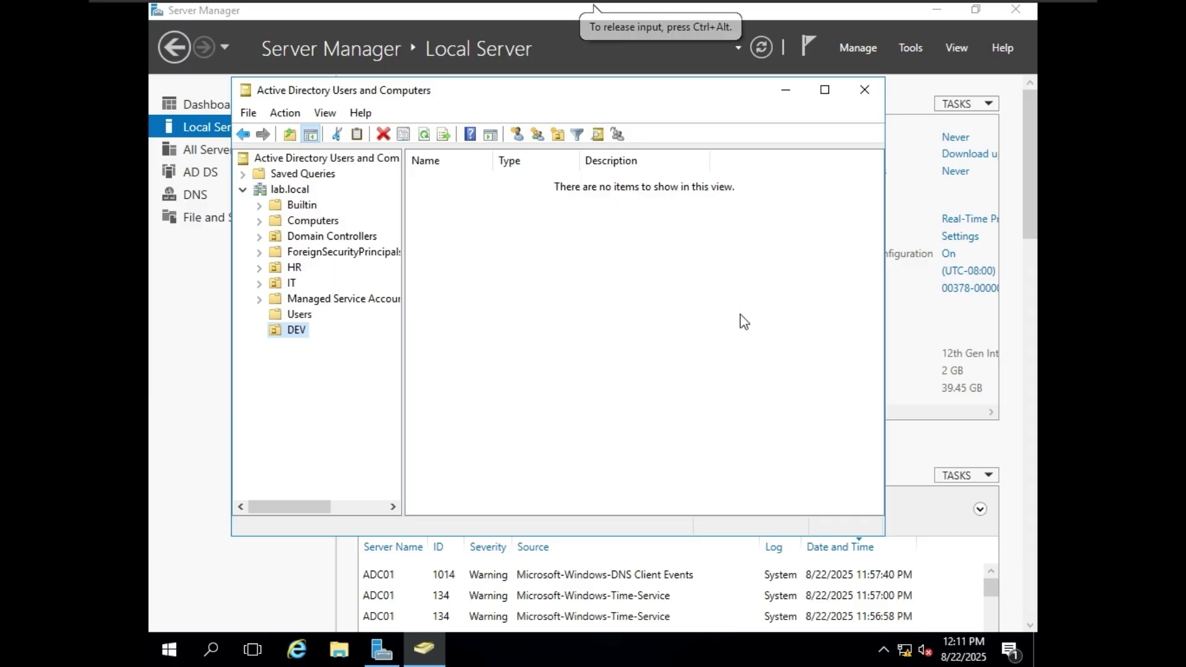
- Open the DEV unit's context menu, then close it without adding anything
{"action": "right_click", "coordinate": [299, 332]}
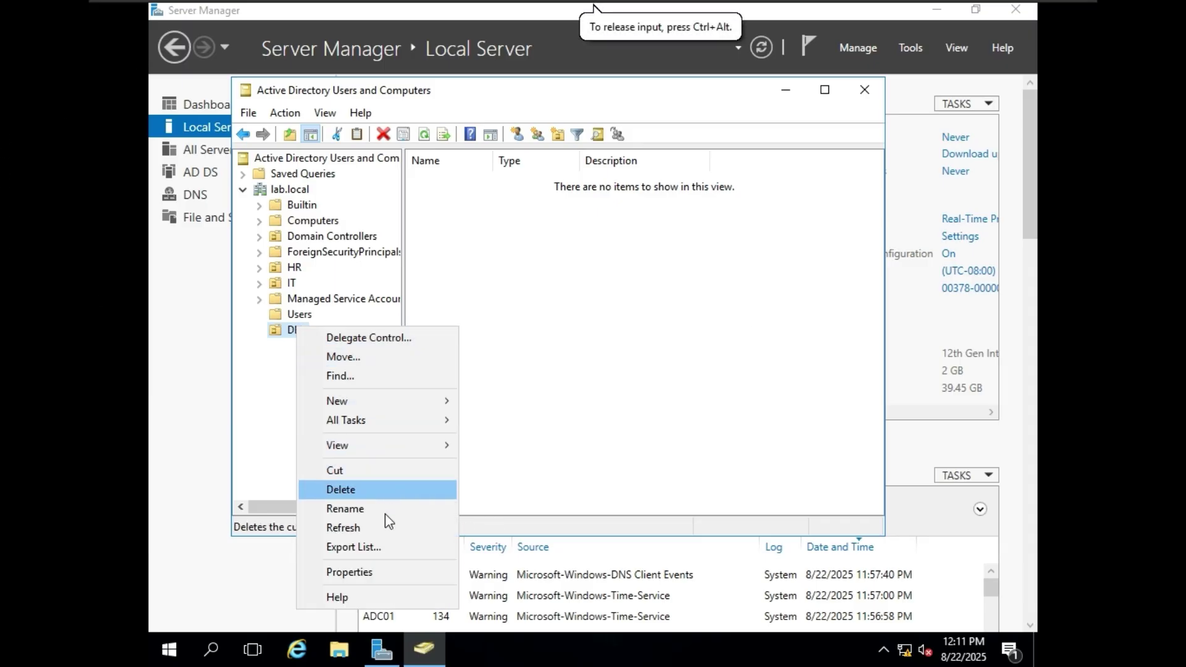
{"action": "mouse_move", "coordinate": [432, 403]}
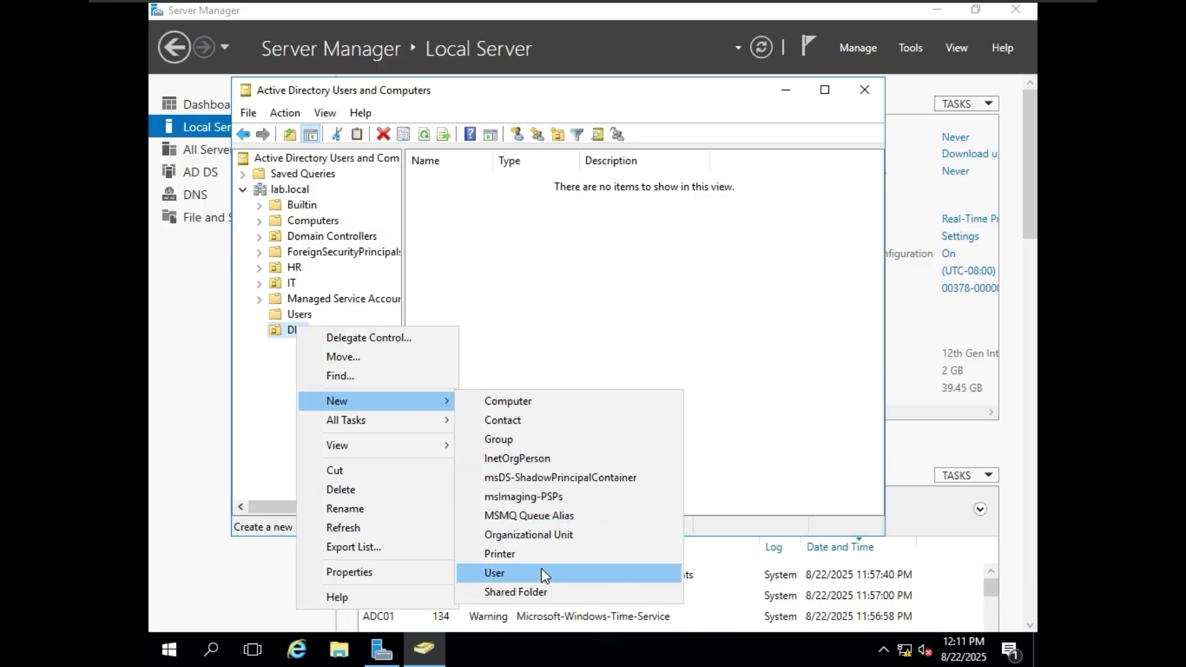
{"action": "left_click", "coordinate": [488, 265]}
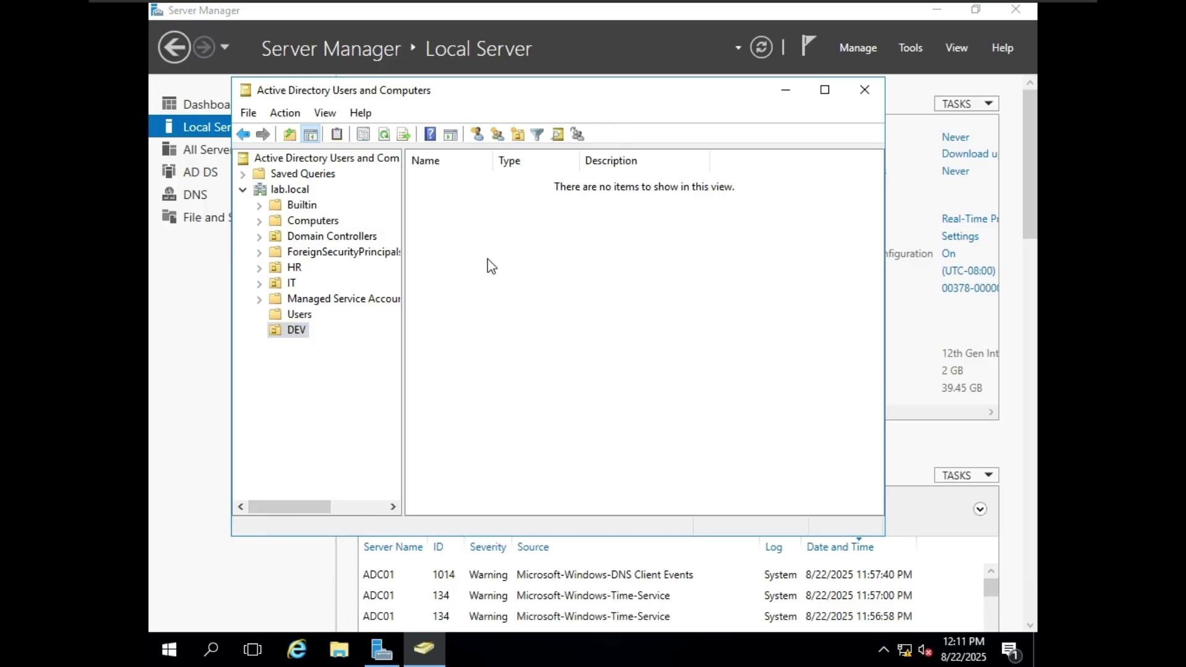
- Browse back and forth between the lab.local Domain Controllers and Computers containers
{"action": "left_click", "coordinate": [312, 236]}
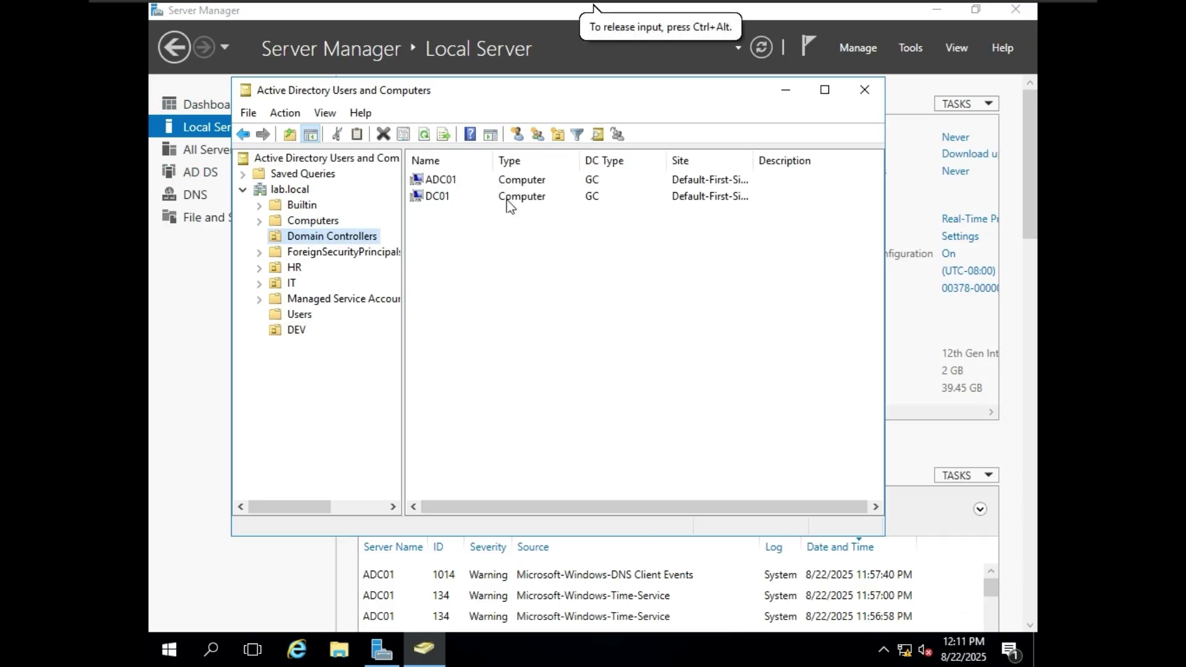
{"action": "left_click", "coordinate": [332, 221]}
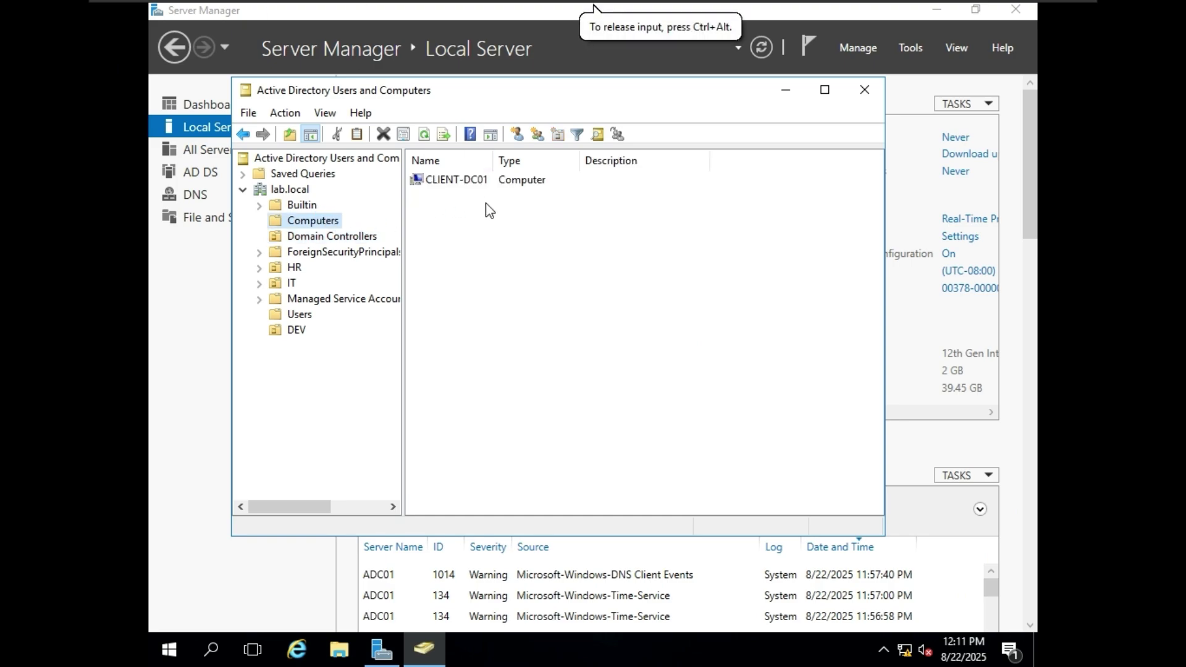
{"action": "left_click", "coordinate": [349, 237]}
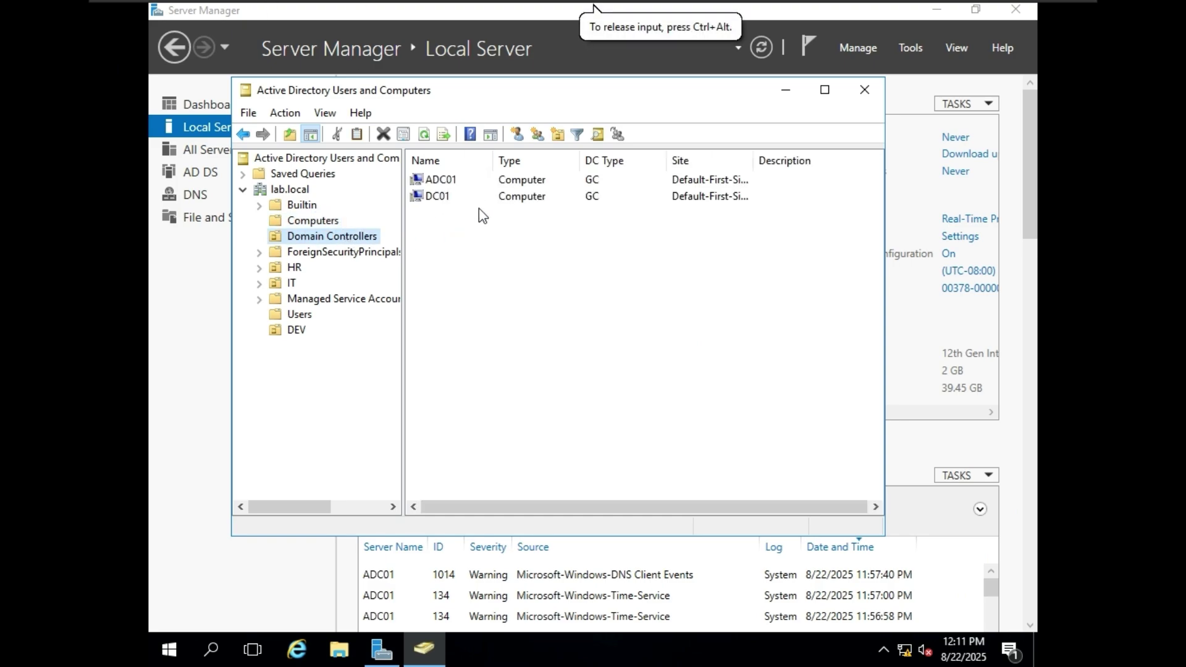
{"action": "left_click", "coordinate": [275, 220]}
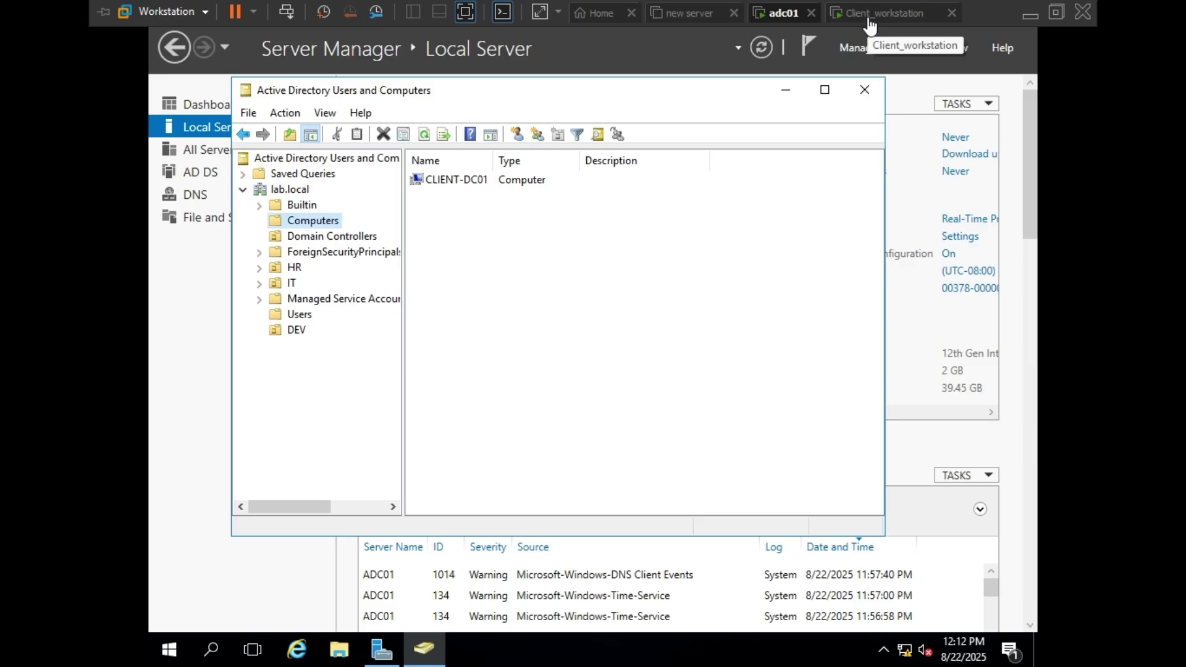
{"action": "left_click", "coordinate": [355, 240]}
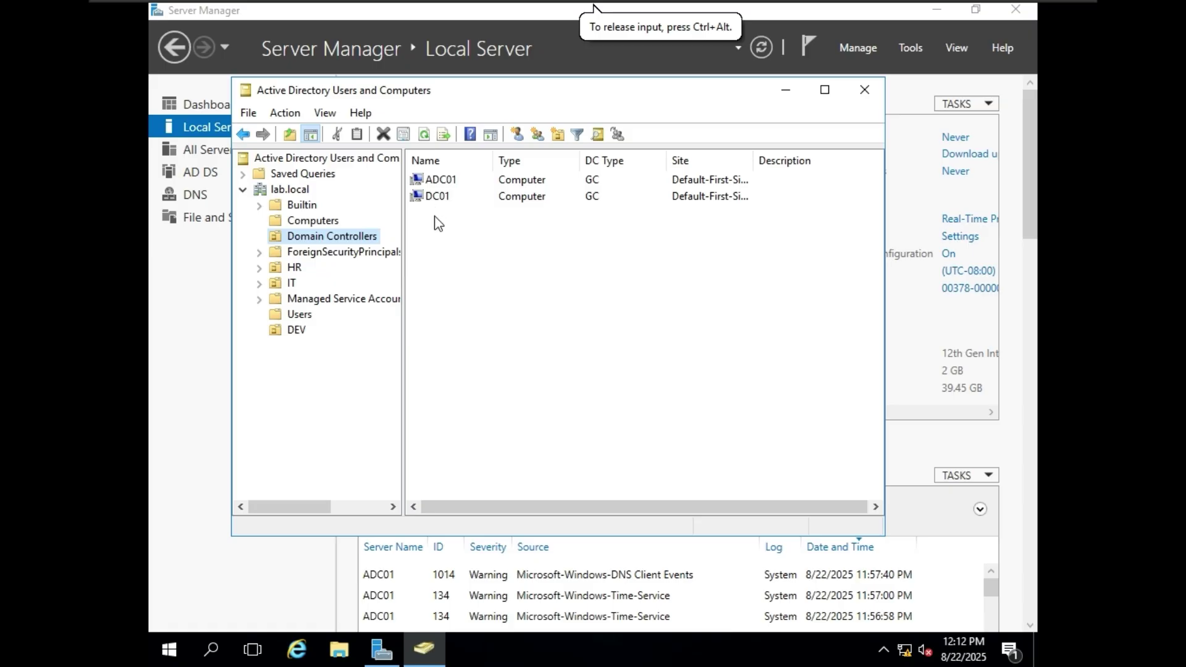
- View ForeignSecurityPrincipals, Managed Service Accounts and Builtin groups, then put ADUC away
{"action": "left_click", "coordinate": [325, 255]}
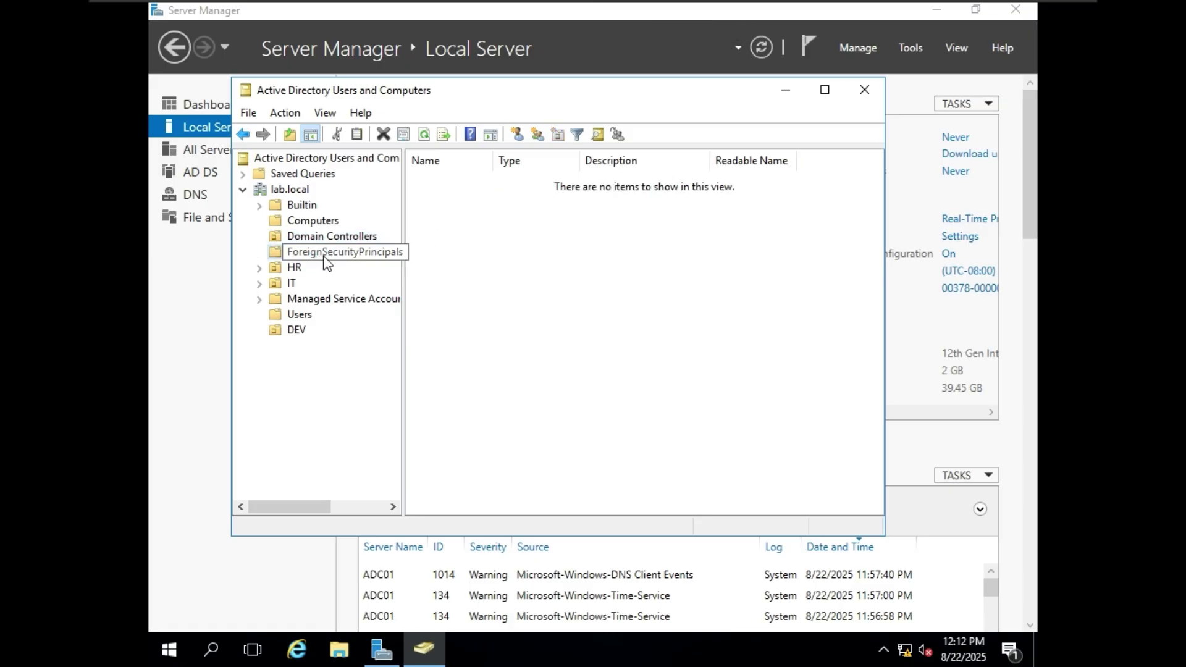
{"action": "left_click", "coordinate": [304, 301]}
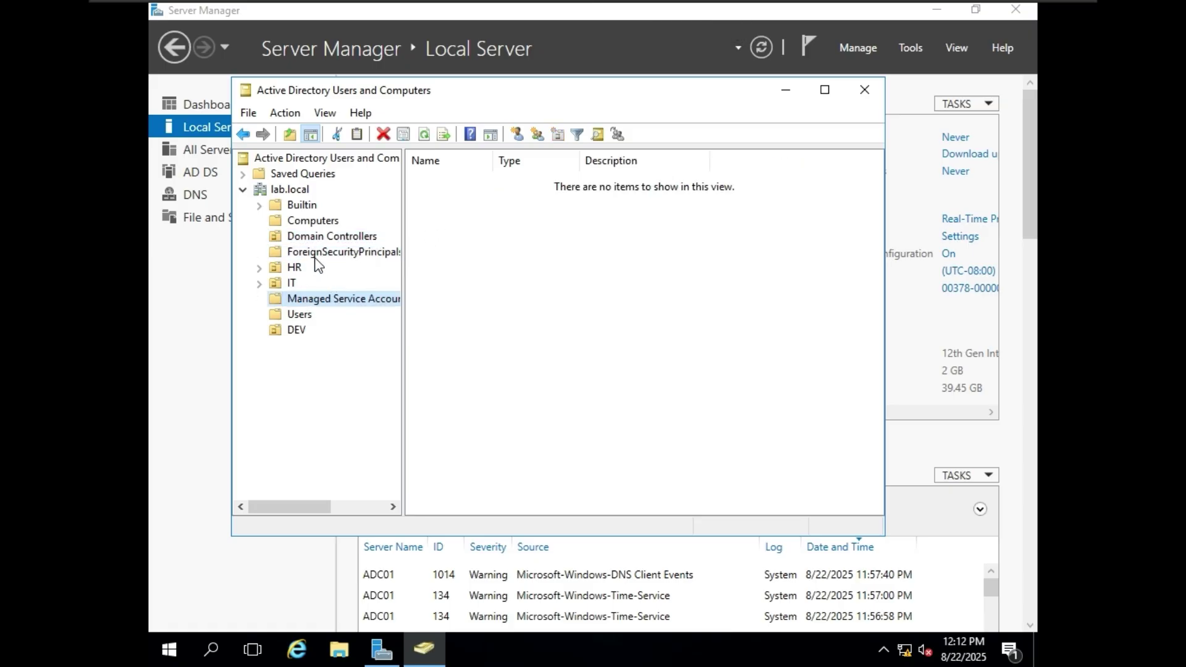
{"action": "left_click", "coordinate": [302, 205]}
{"action": "scroll", "coordinate": [595, 263], "scroll_direction": "down", "scroll_amount": 3}
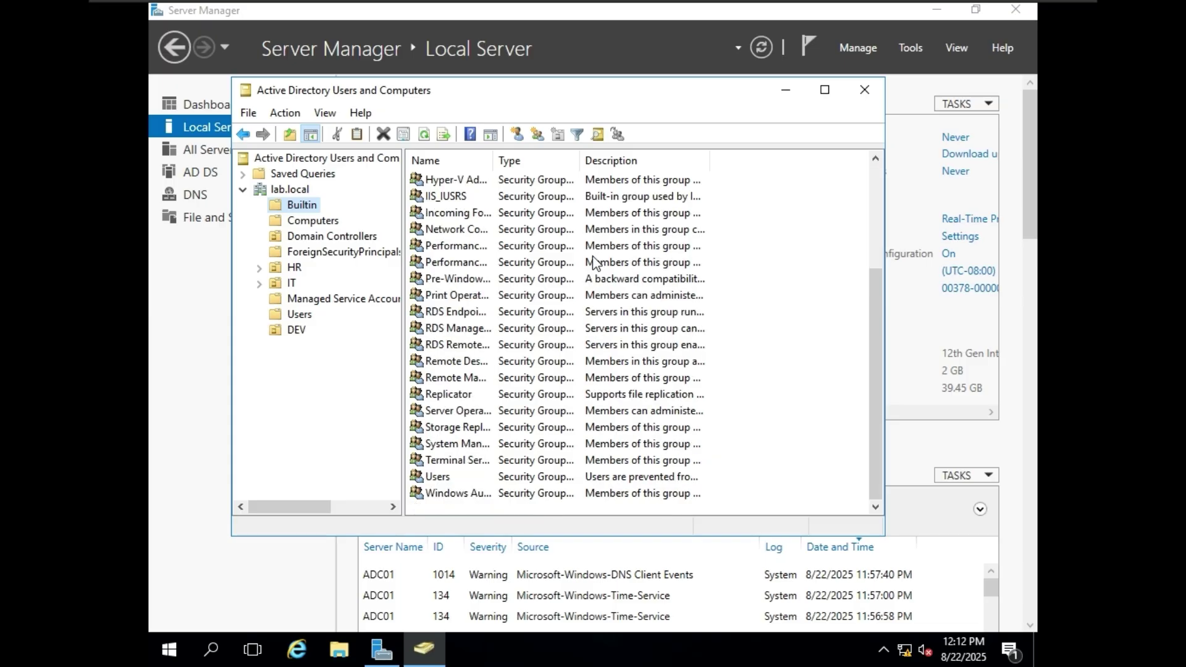
{"action": "left_click", "coordinate": [786, 91]}
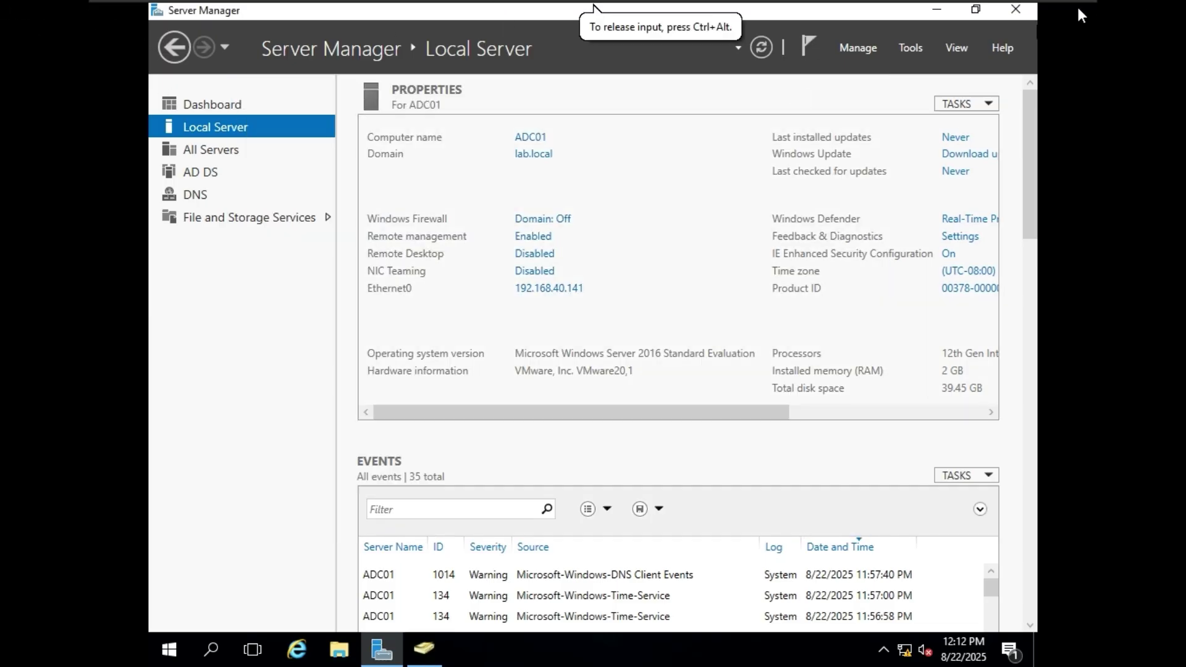
- Launch DNS Manager from Tools, expand Forward Lookup Zones to lab.local, and maximize it
{"action": "left_click", "coordinate": [899, 49]}
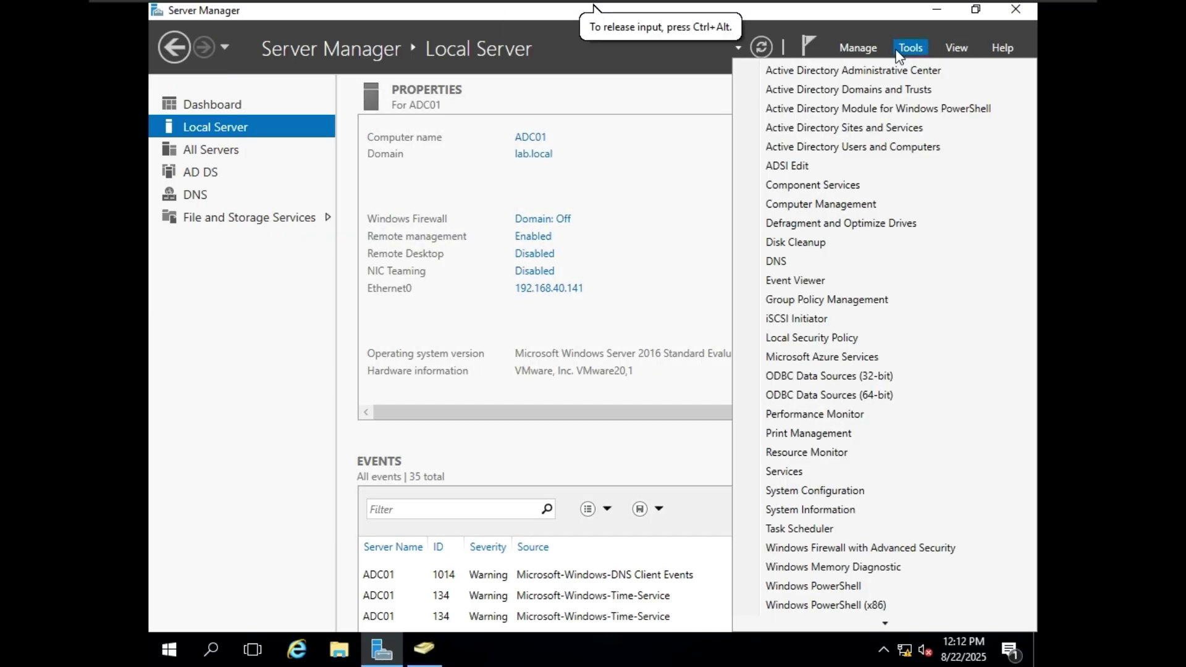
{"action": "left_click", "coordinate": [881, 269]}
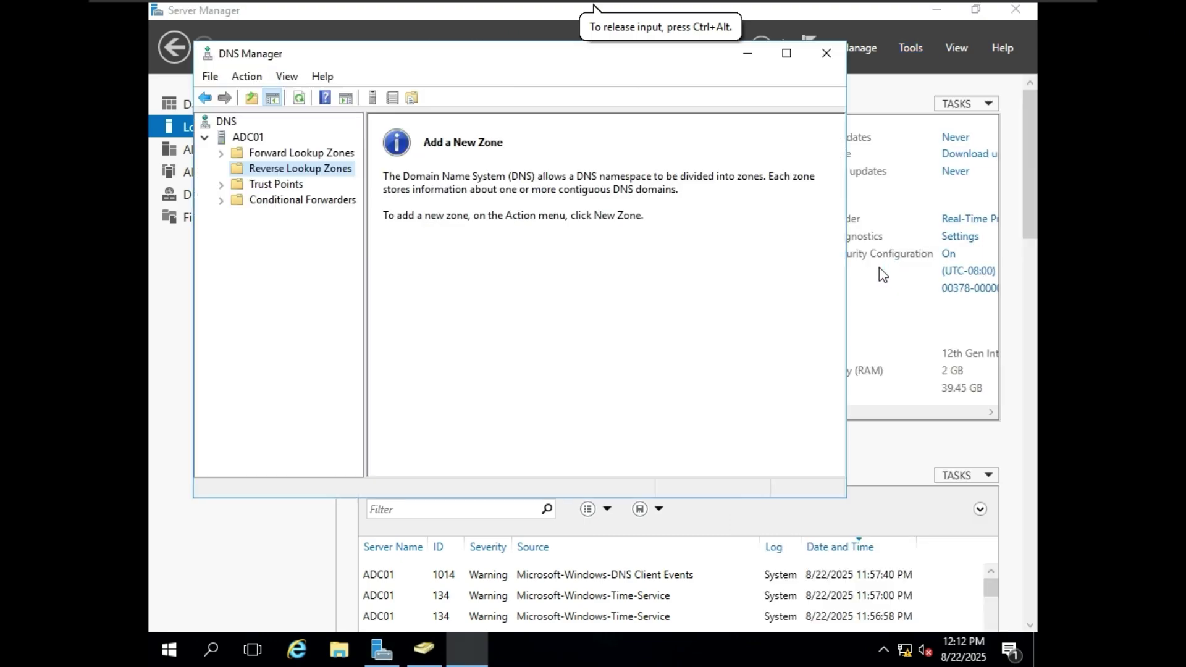
{"action": "double_click", "coordinate": [254, 156]}
{"action": "double_click", "coordinate": [299, 184]}
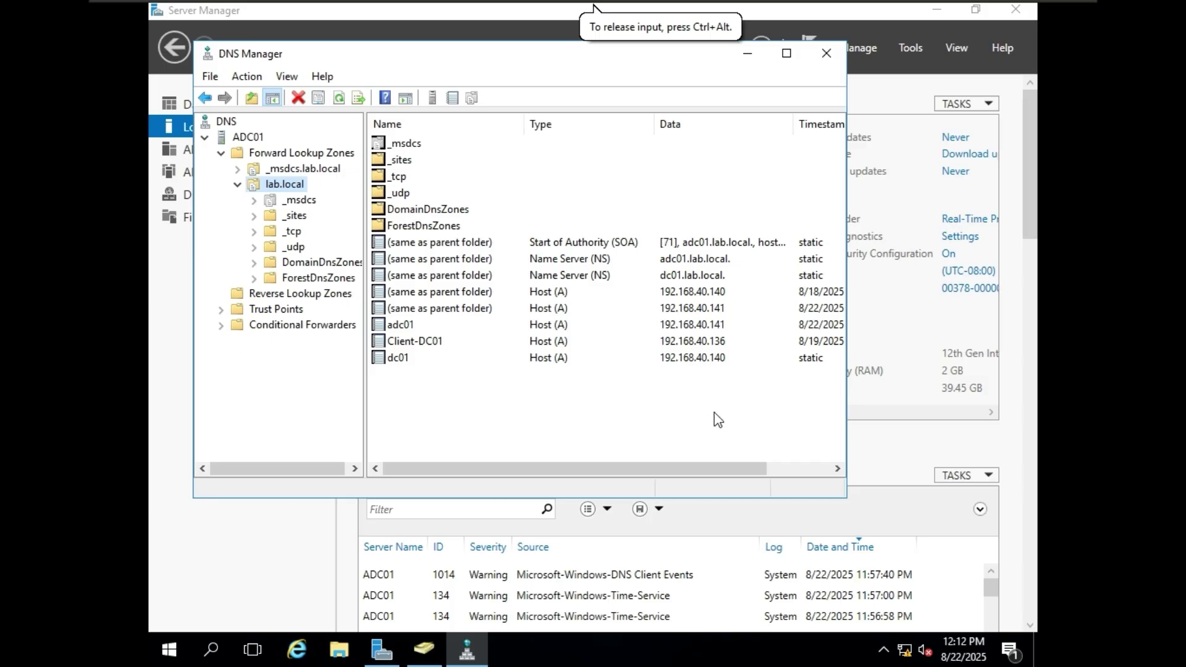
{"action": "left_click", "coordinate": [787, 53]}
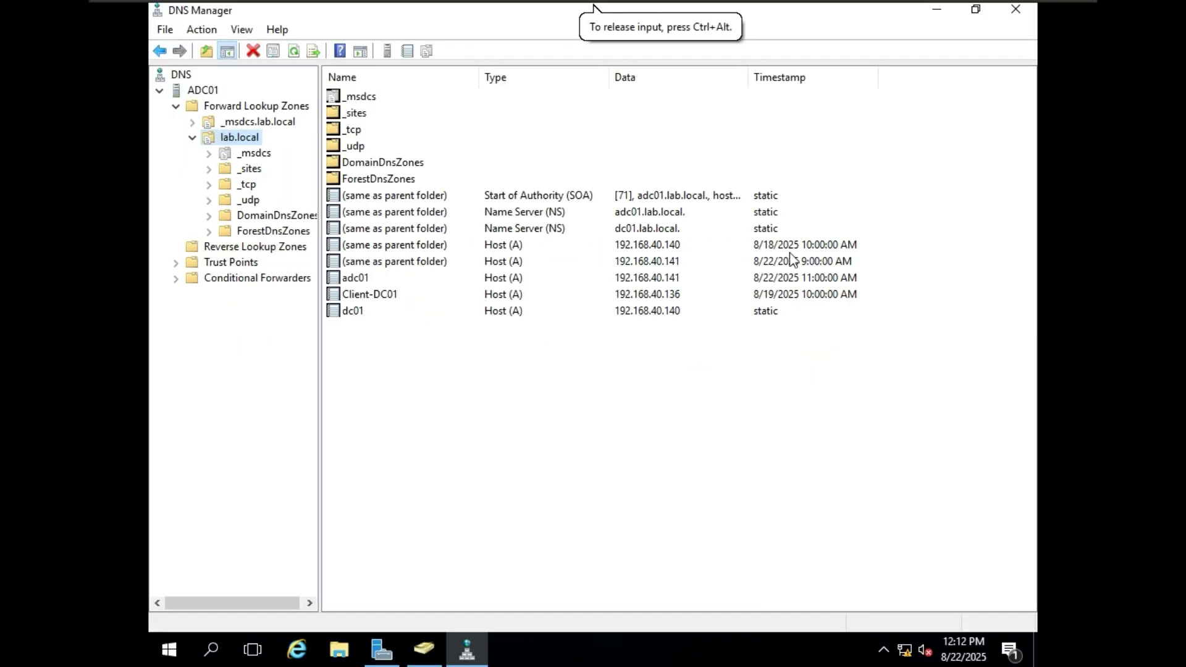
- Inspect the adc01, Client-DC01 and dc01 host records, then show Reverse Lookup Zones
{"action": "left_click", "coordinate": [518, 279]}
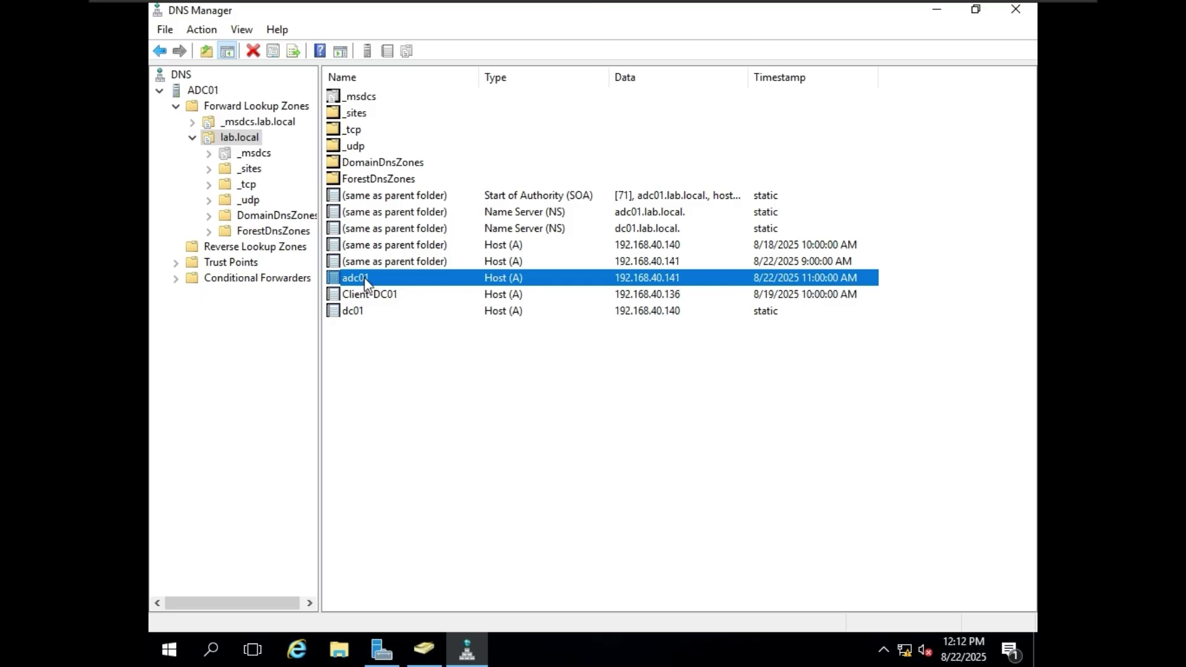
{"action": "left_click", "coordinate": [389, 300]}
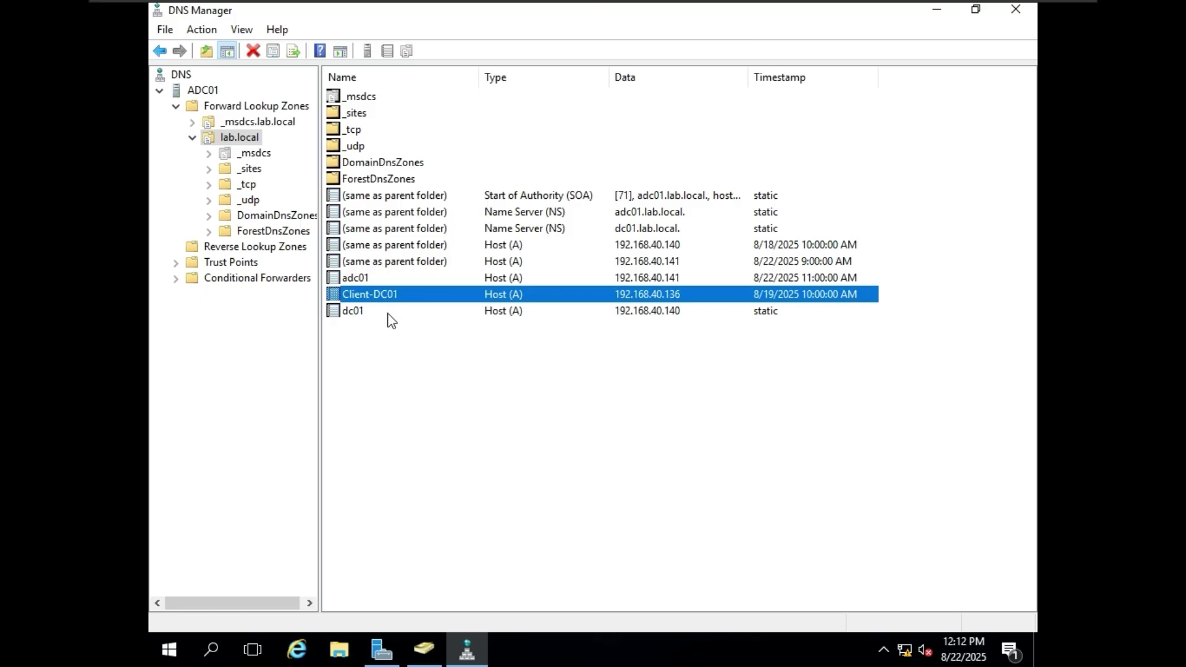
{"action": "left_click", "coordinate": [381, 315]}
{"action": "right_click", "coordinate": [383, 339]}
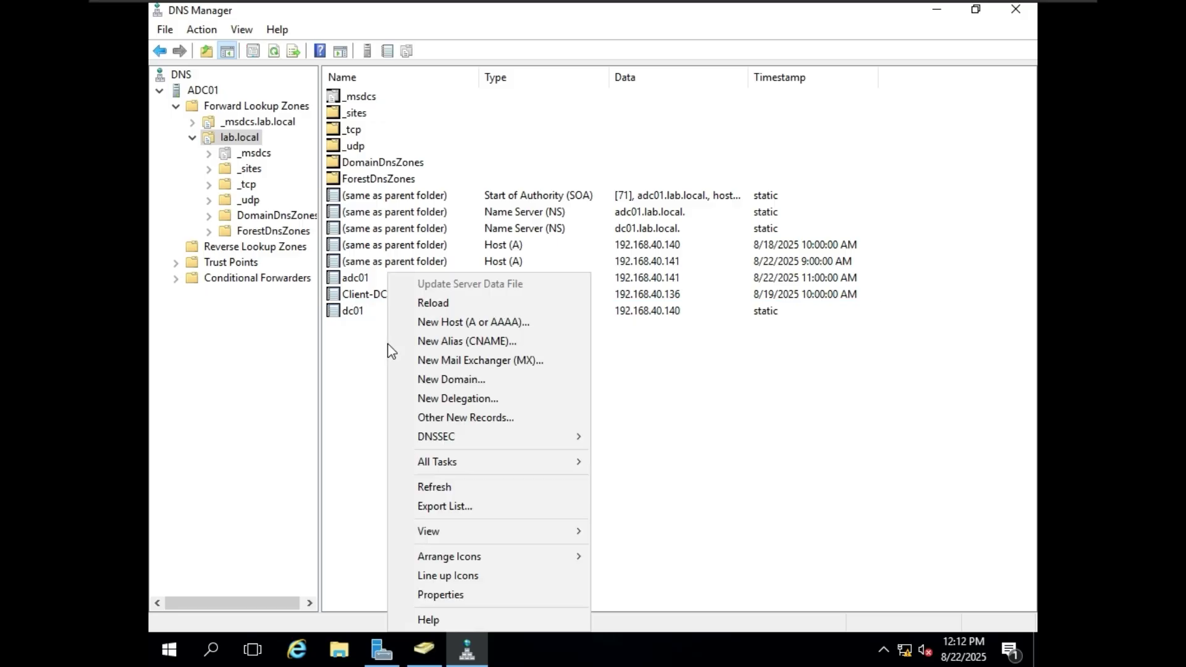
{"action": "key", "text": "Escape"}
{"action": "left_click", "coordinate": [221, 247]}
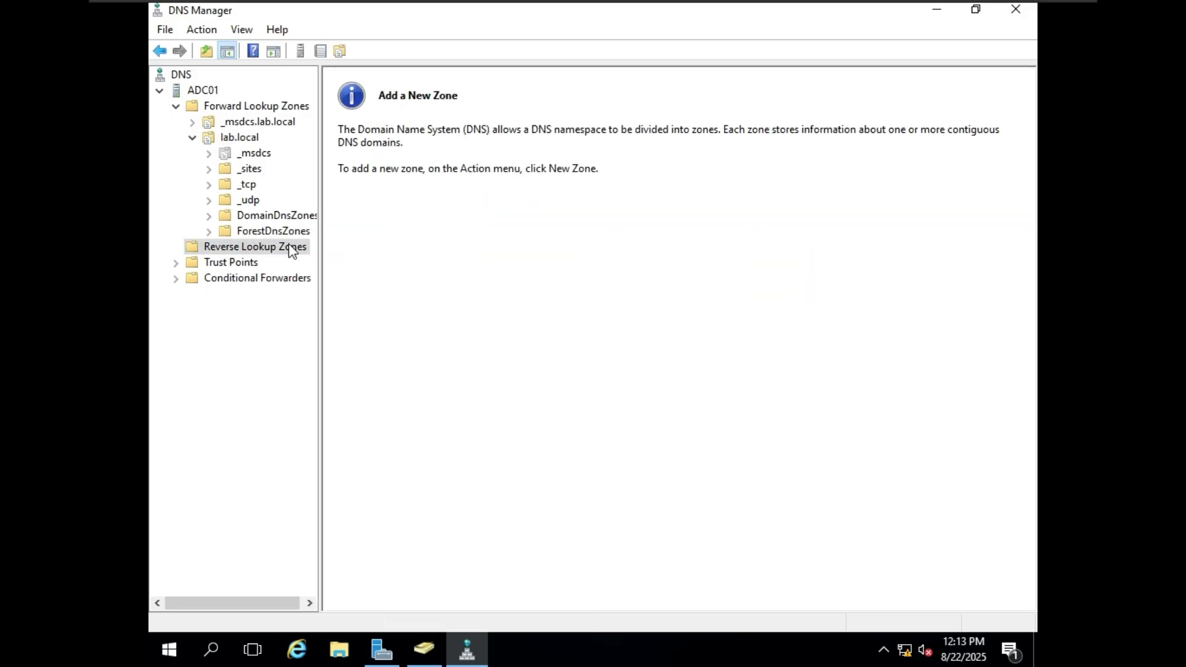
- Start a New Zone as a primary, domain-replicated IPv4 reverse lookup zone
{"action": "right_click", "coordinate": [288, 245]}
{"action": "left_click", "coordinate": [362, 259]}
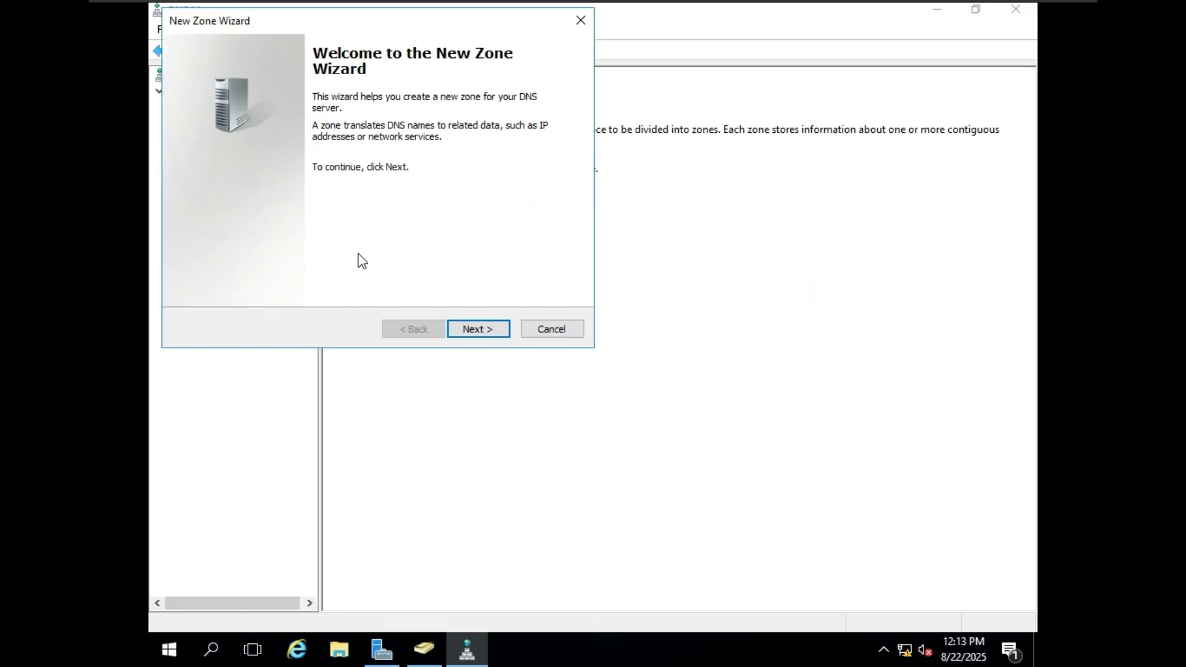
{"action": "left_click", "coordinate": [498, 330]}
{"action": "left_click", "coordinate": [496, 329]}
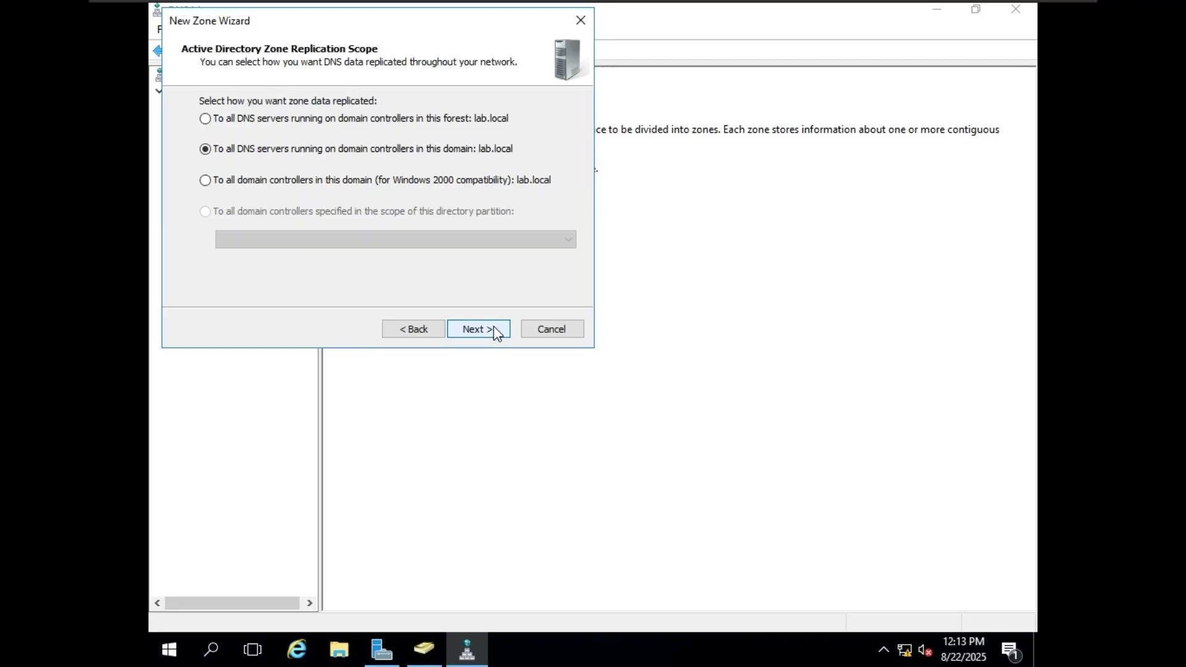
{"action": "left_click", "coordinate": [494, 326]}
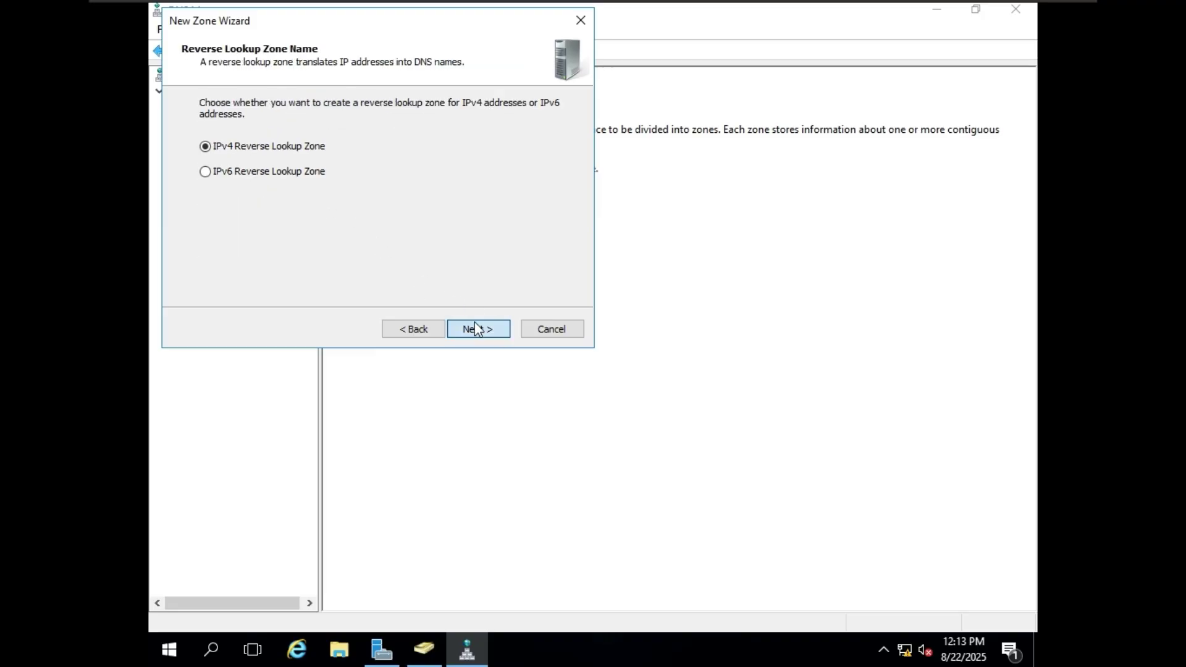
{"action": "left_click", "coordinate": [473, 329]}
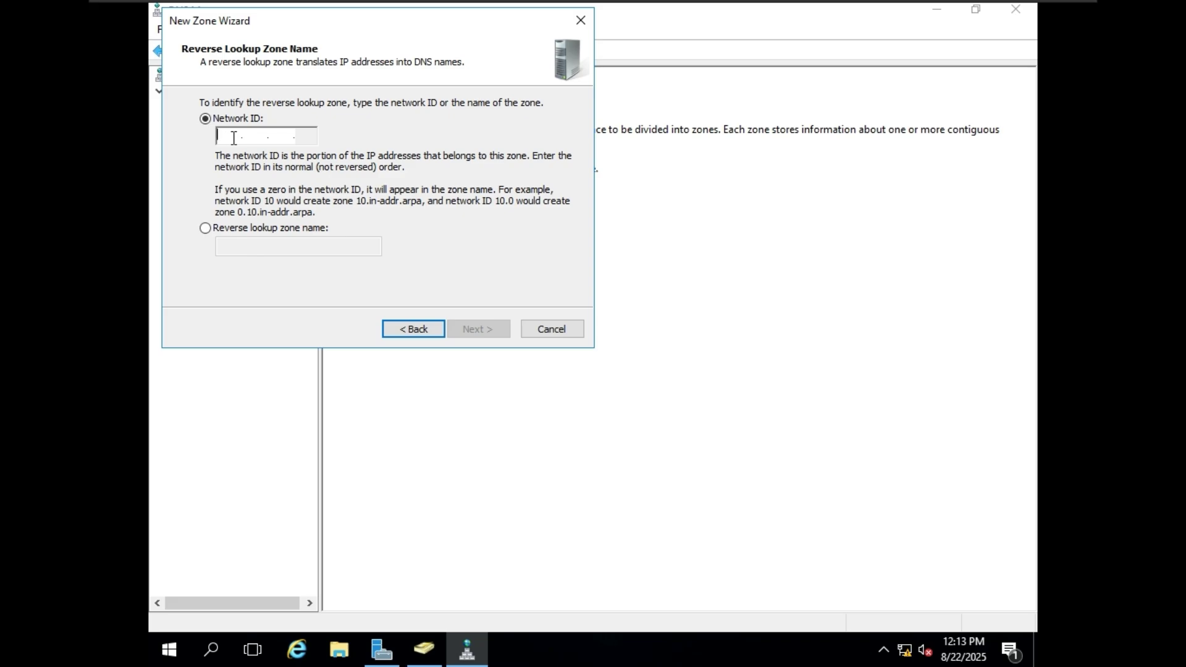
- Enter network ID 192.168.40 for 40.168.192.in-addr.arpa and allow only secure dynamic updates
{"action": "type", "text": "192.168."}
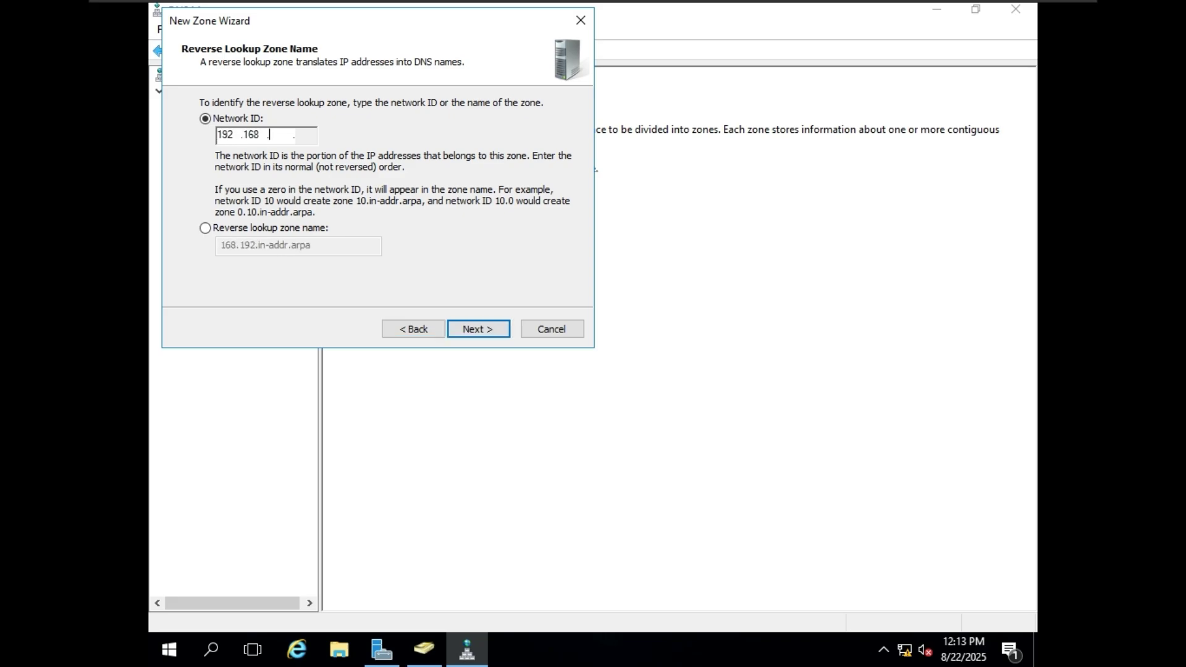
{"action": "type", "text": "40"}
{"action": "left_click", "coordinate": [312, 136]}
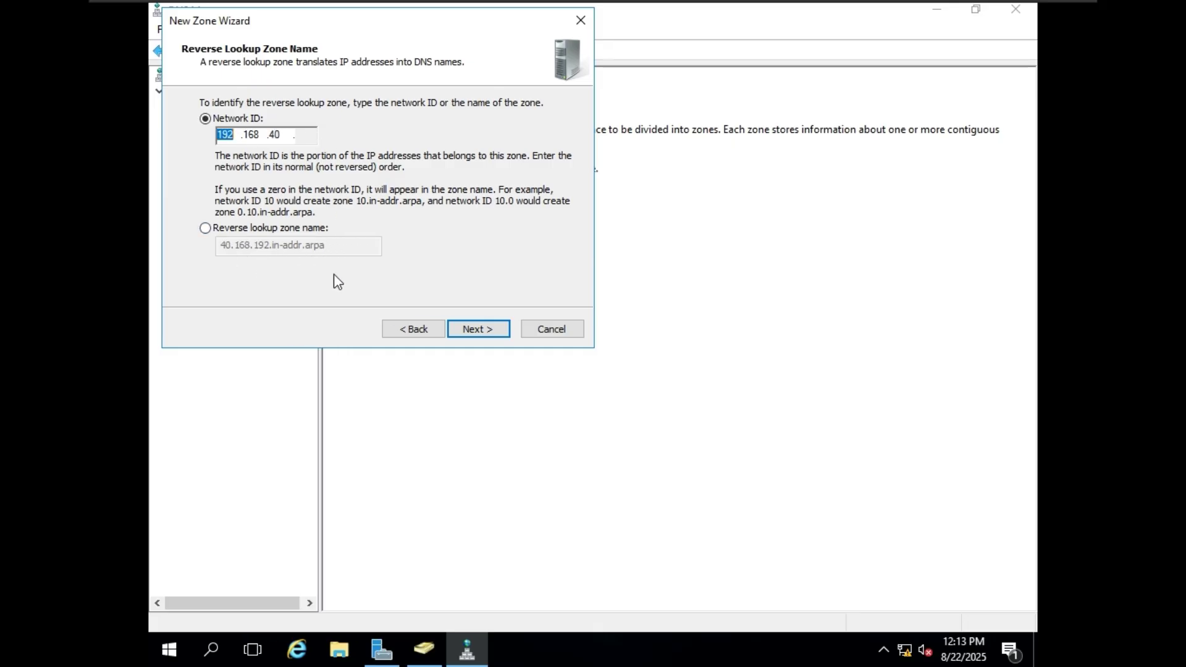
{"action": "left_click", "coordinate": [486, 332]}
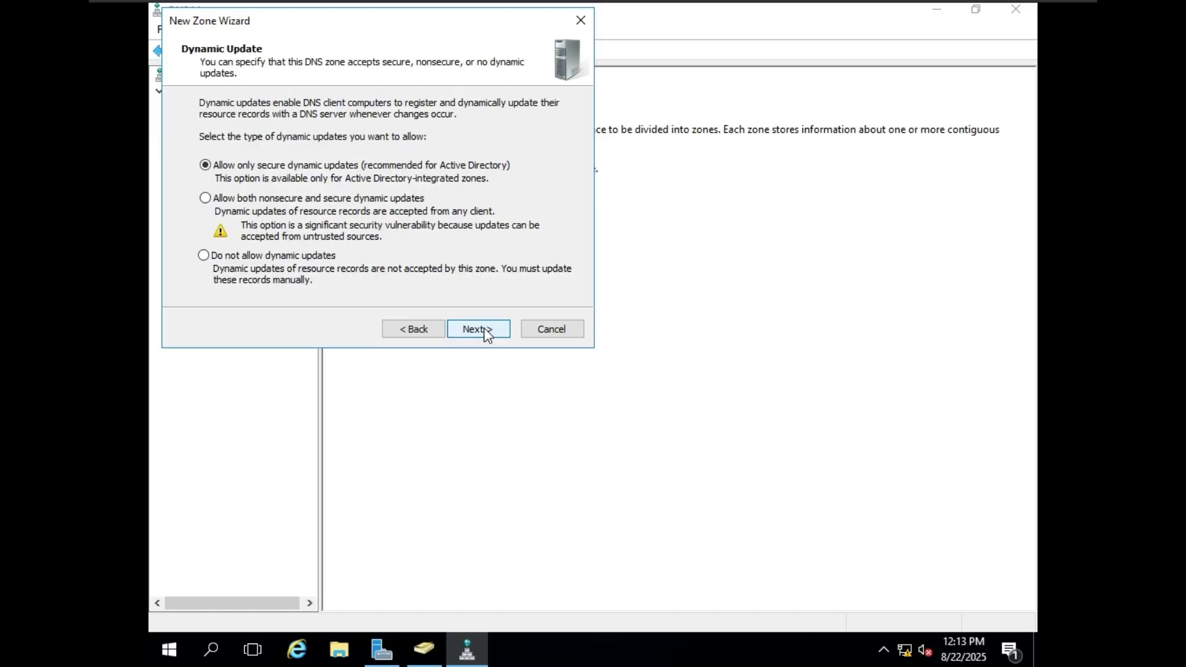
{"action": "left_click", "coordinate": [383, 198]}
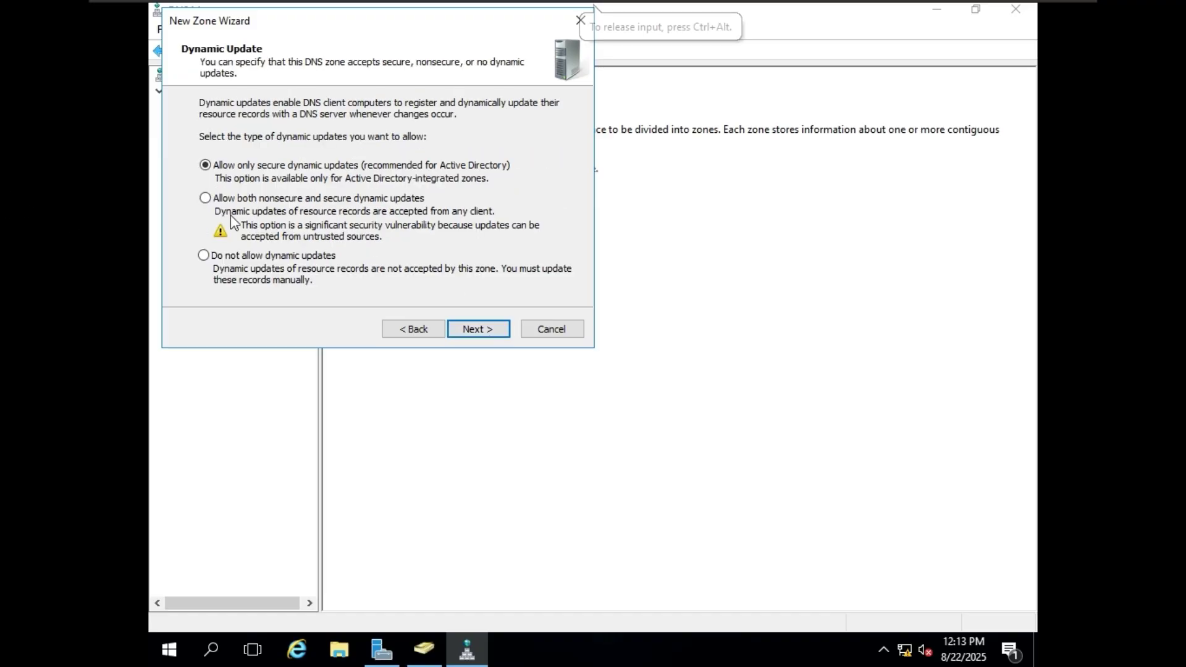
{"action": "left_click", "coordinate": [361, 200]}
{"action": "left_click", "coordinate": [324, 168]}
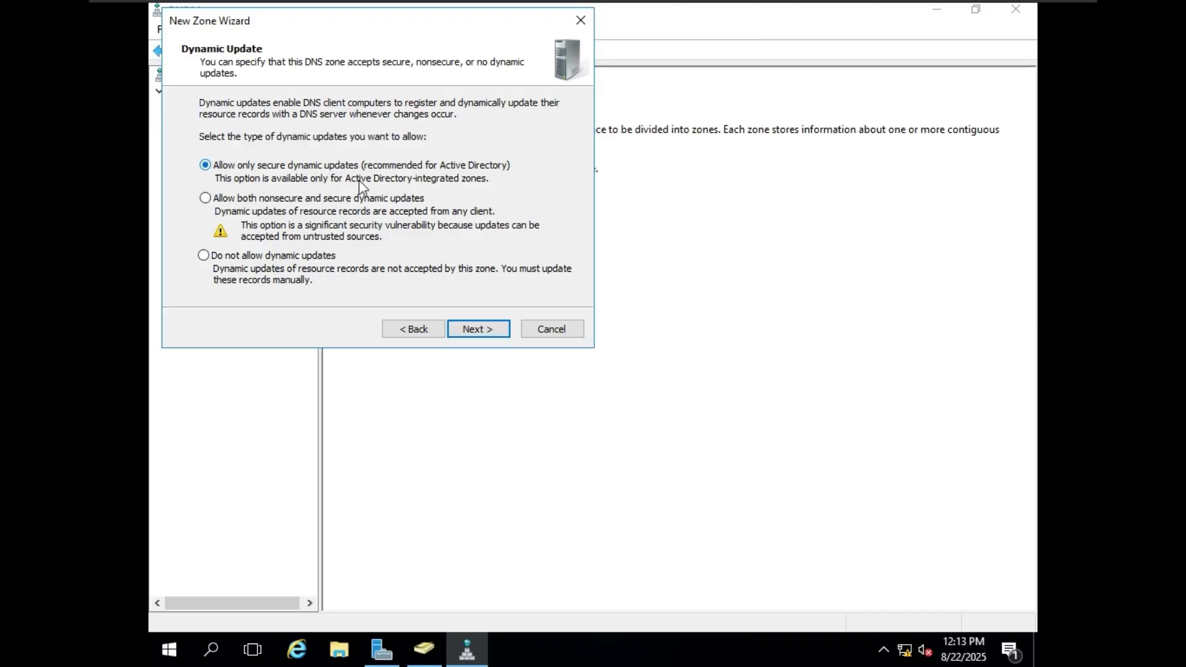
{"action": "left_click", "coordinate": [496, 325]}
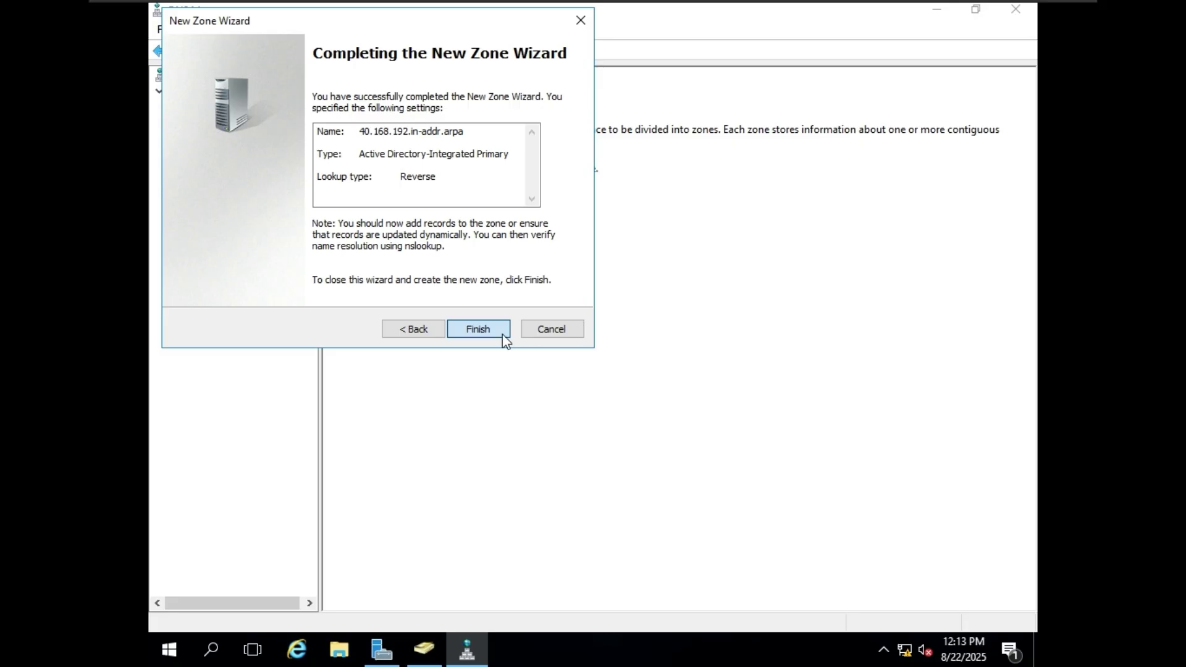
- Switch to the client workstation VM and back to the adc01 server
{"action": "mouse_move", "coordinate": [547, 3]}
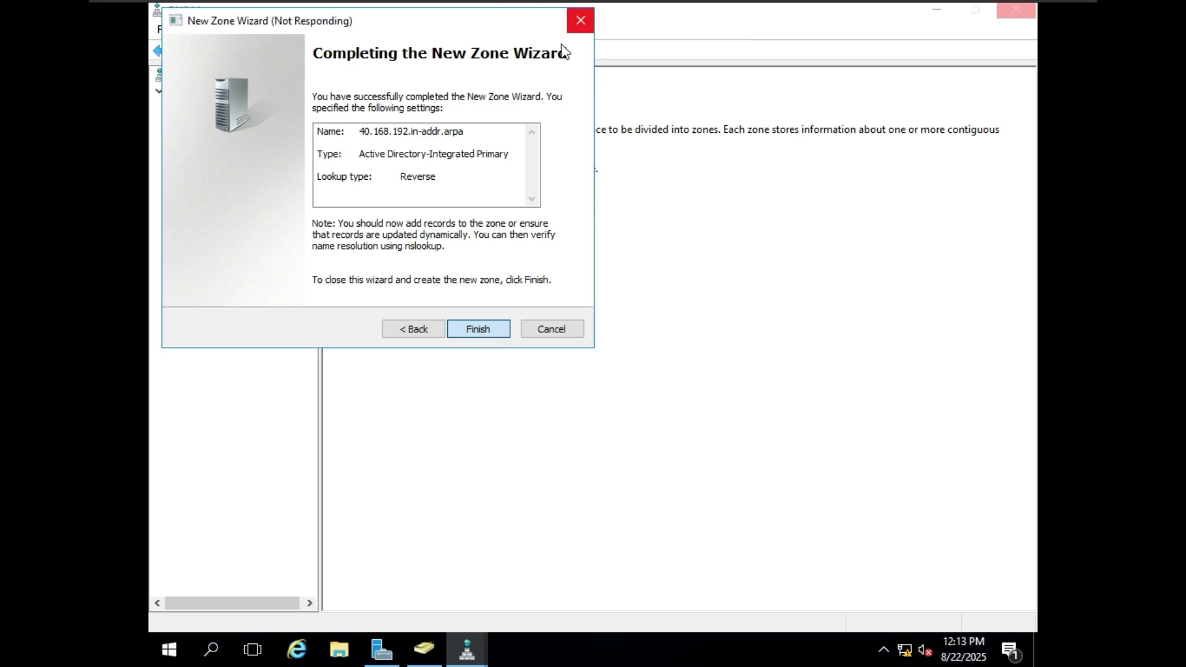
{"action": "mouse_move", "coordinate": [717, 6]}
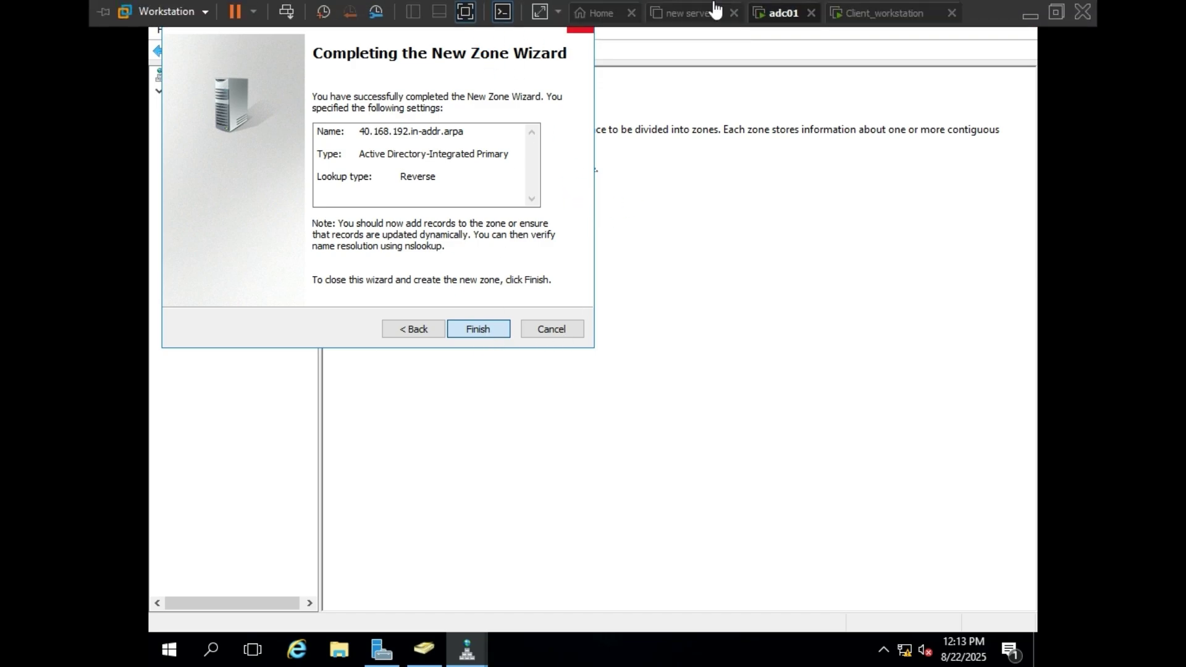
{"action": "left_click", "coordinate": [872, 15]}
{"action": "left_click", "coordinate": [777, 18]}
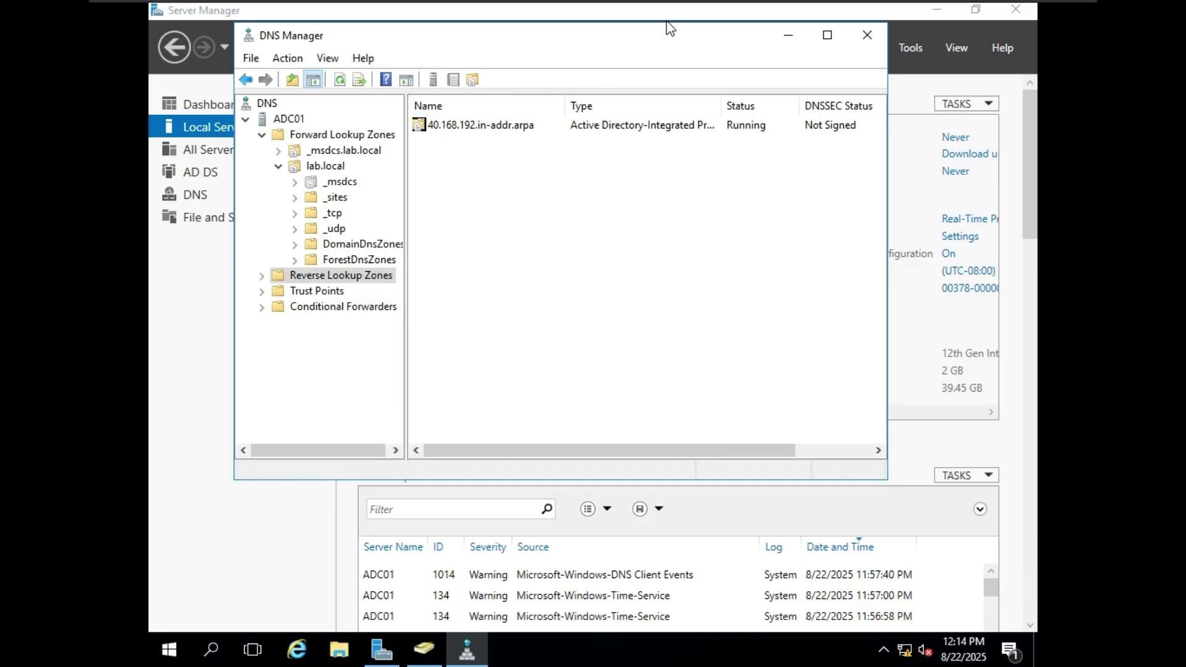
- Maximize DNS Manager, peek into the new 40.168.192.in-addr.arpa zone, and return to lab.local
{"action": "left_click", "coordinate": [831, 44]}
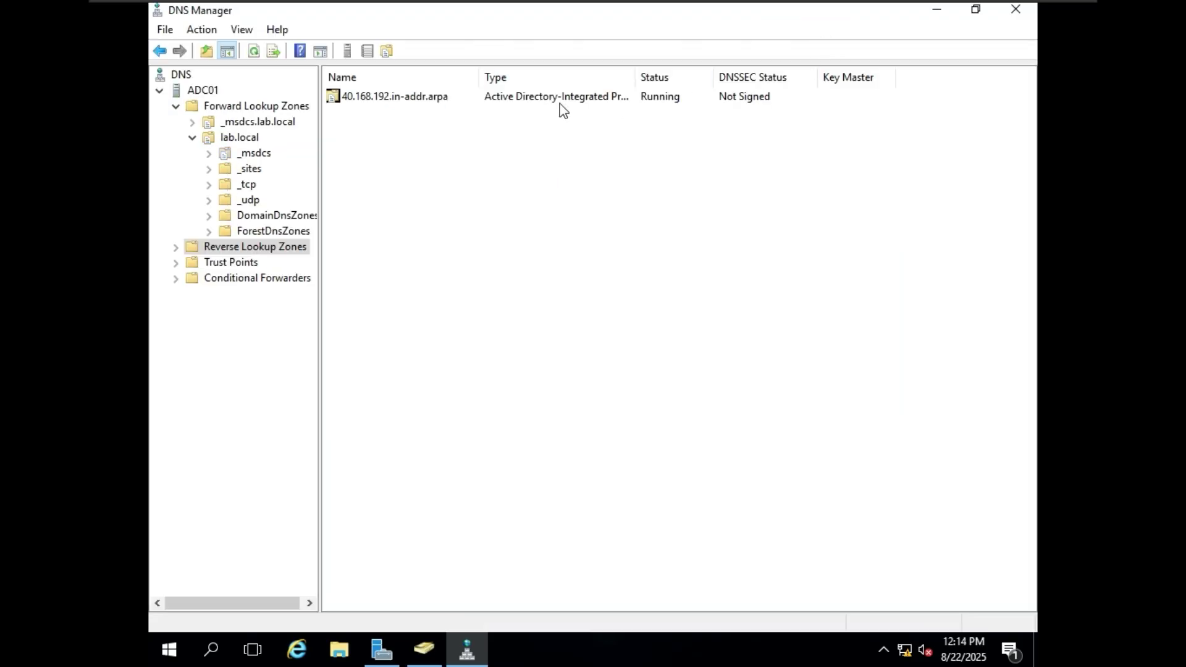
{"action": "double_click", "coordinate": [531, 103]}
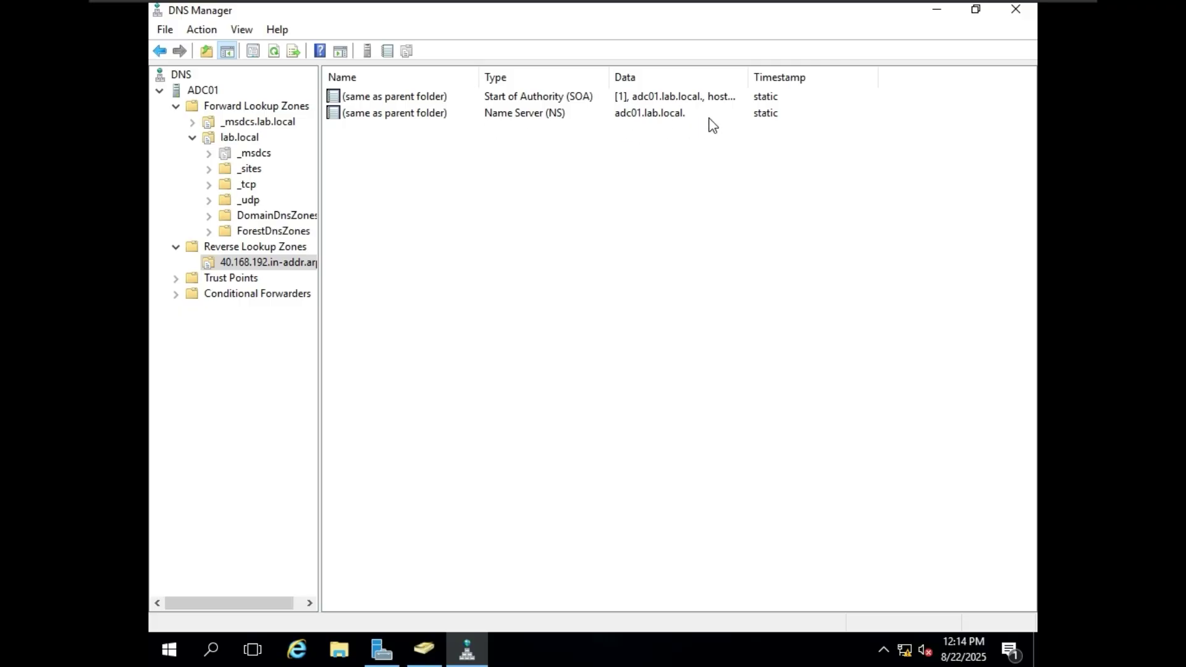
{"action": "left_click", "coordinate": [238, 137]}
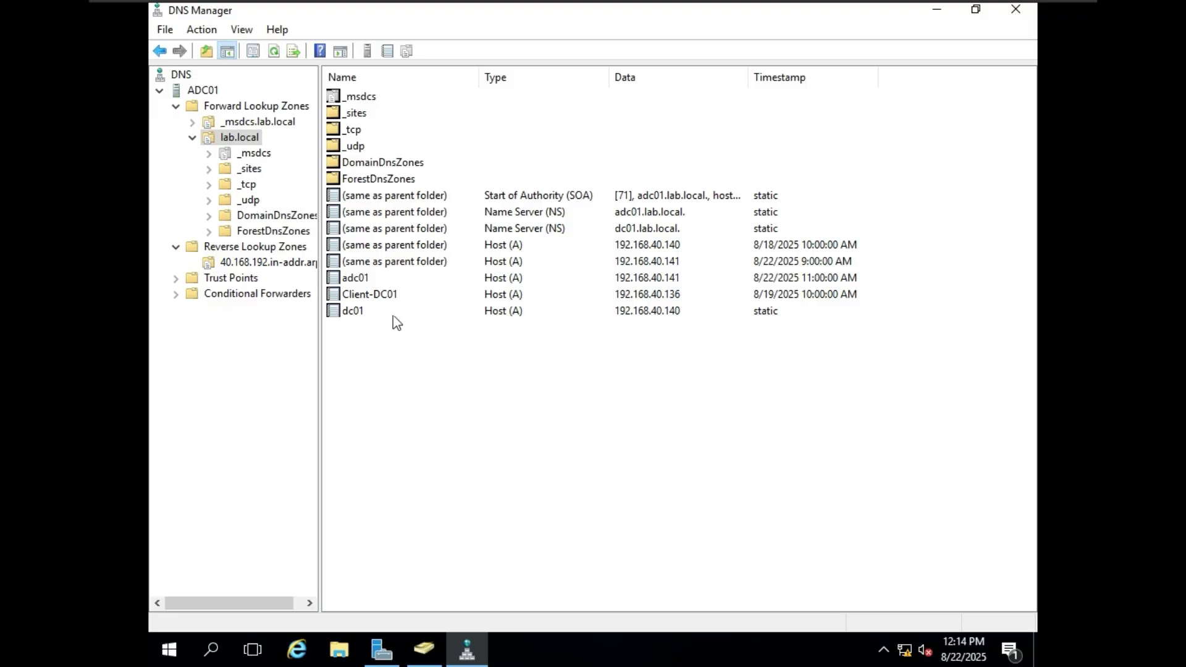
- Look over the adc01, lab.local and dc01 context menus, leaving dc01 selected
{"action": "right_click", "coordinate": [373, 277]}
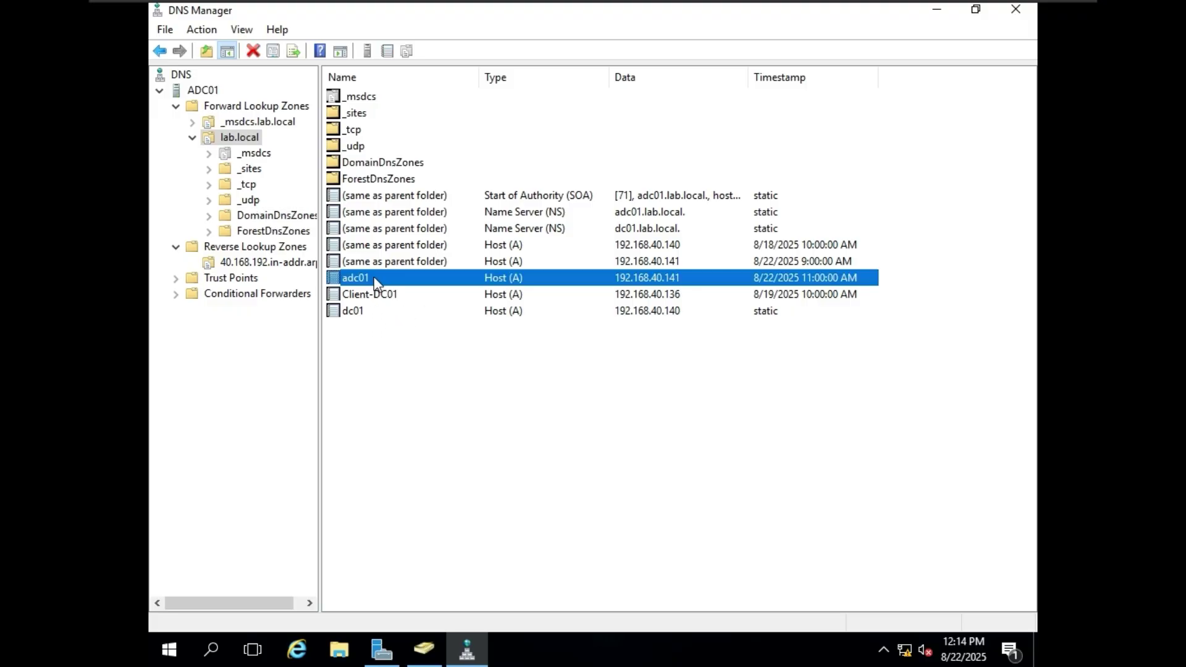
{"action": "left_click", "coordinate": [379, 360]}
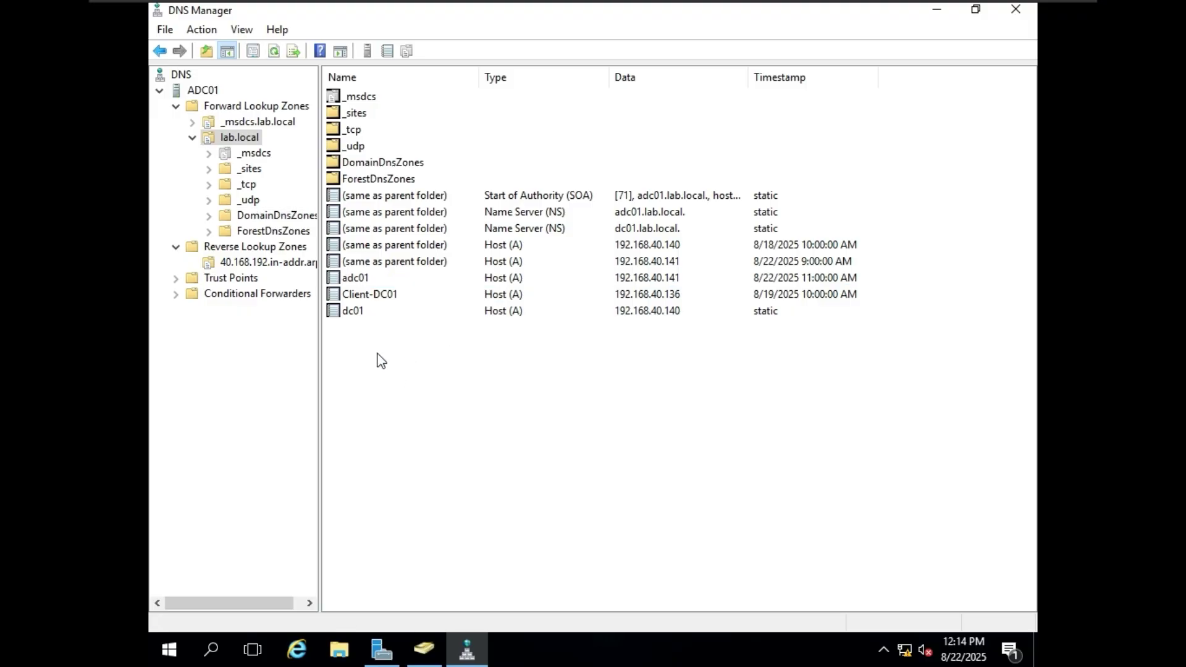
{"action": "right_click", "coordinate": [250, 139]}
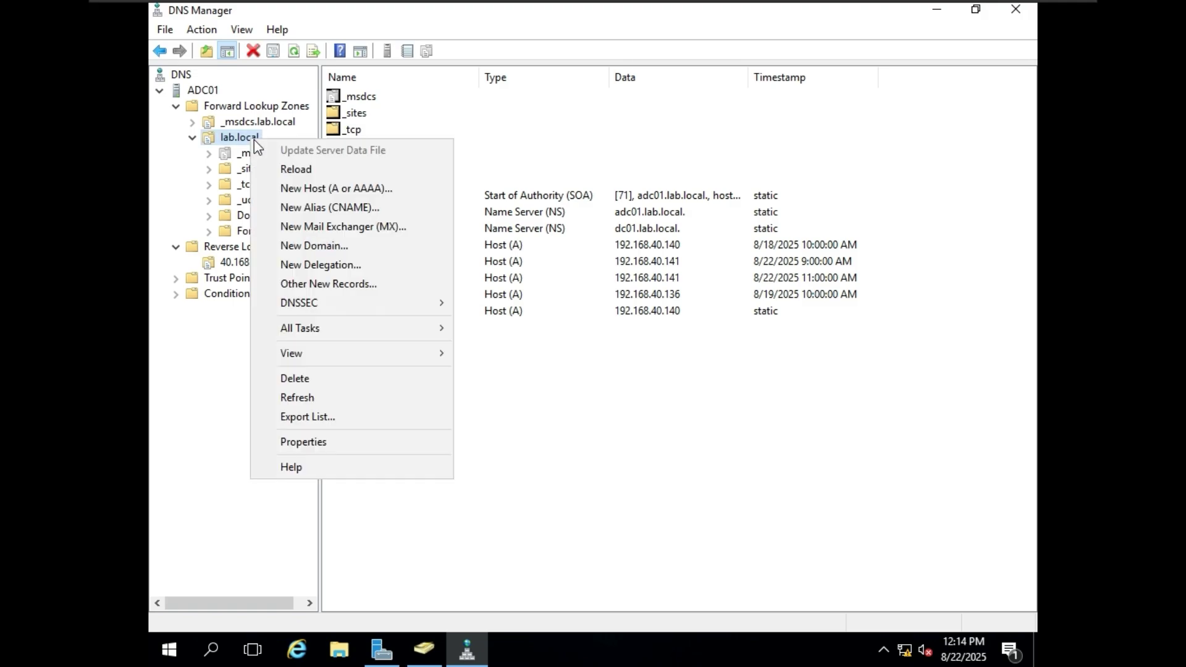
{"action": "left_click", "coordinate": [464, 336]}
{"action": "left_click", "coordinate": [410, 309]}
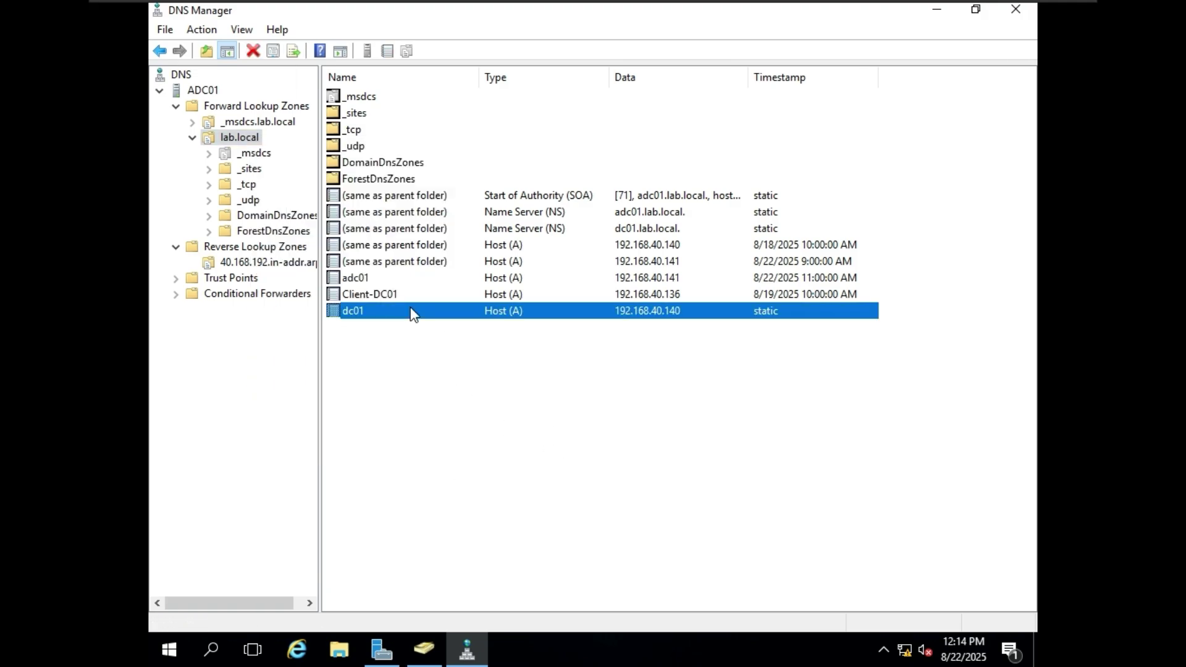
{"action": "right_click", "coordinate": [410, 309]}
{"action": "left_click", "coordinate": [386, 309]}
- Enable 'Update associated pointer (PTR) record' on dc01, apply, and refresh the reverse zone
{"action": "double_click", "coordinate": [387, 311]}
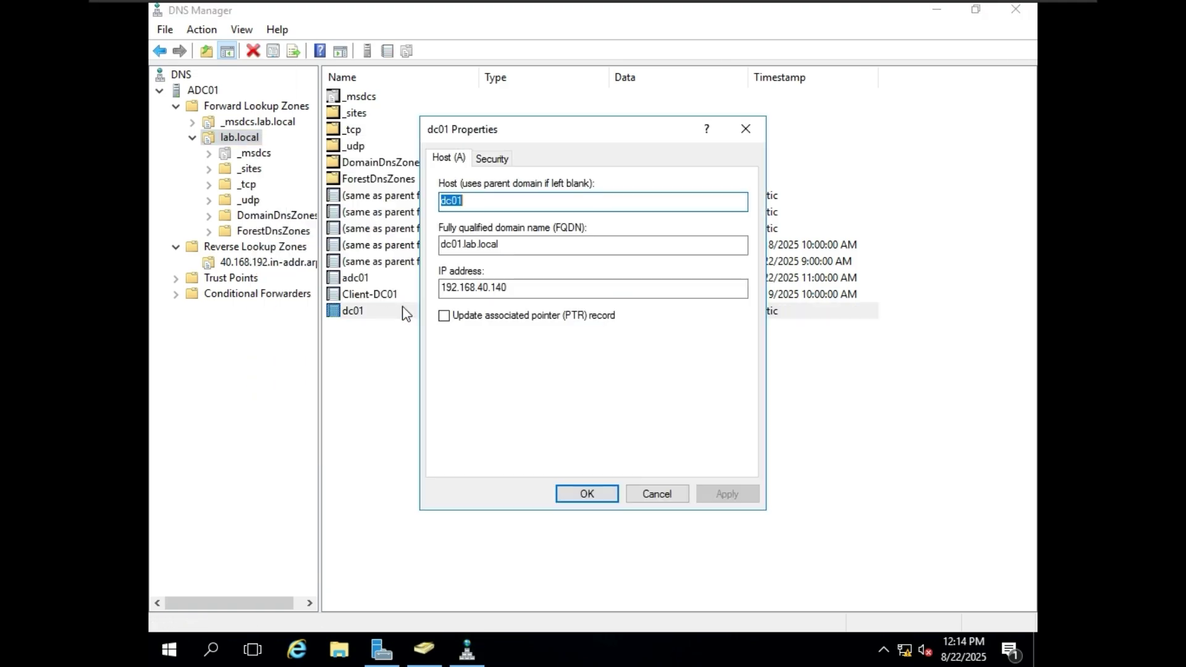
{"action": "left_click", "coordinate": [488, 319]}
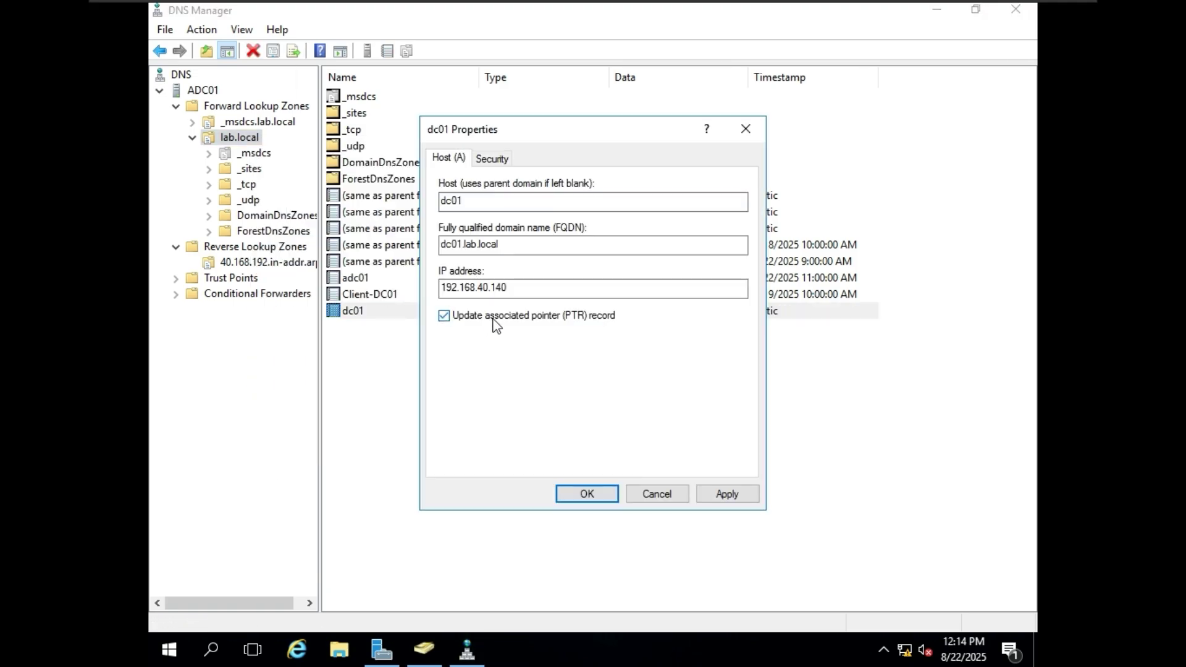
{"action": "left_click", "coordinate": [729, 496]}
{"action": "left_click", "coordinate": [602, 497]}
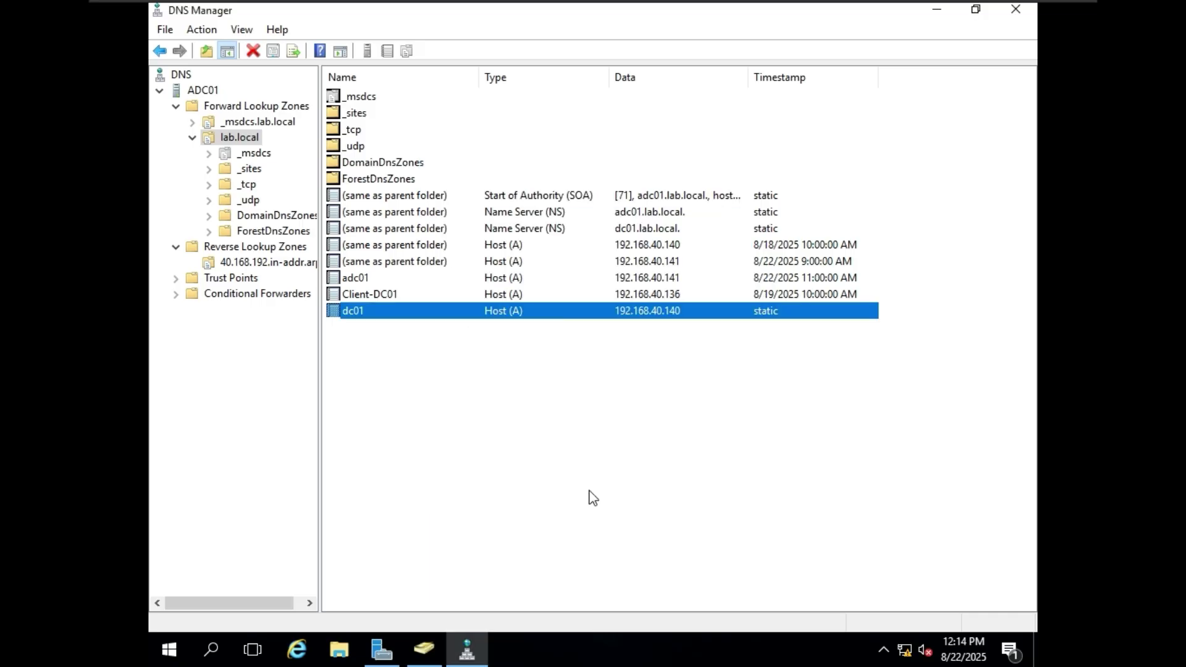
{"action": "double_click", "coordinate": [425, 279]}
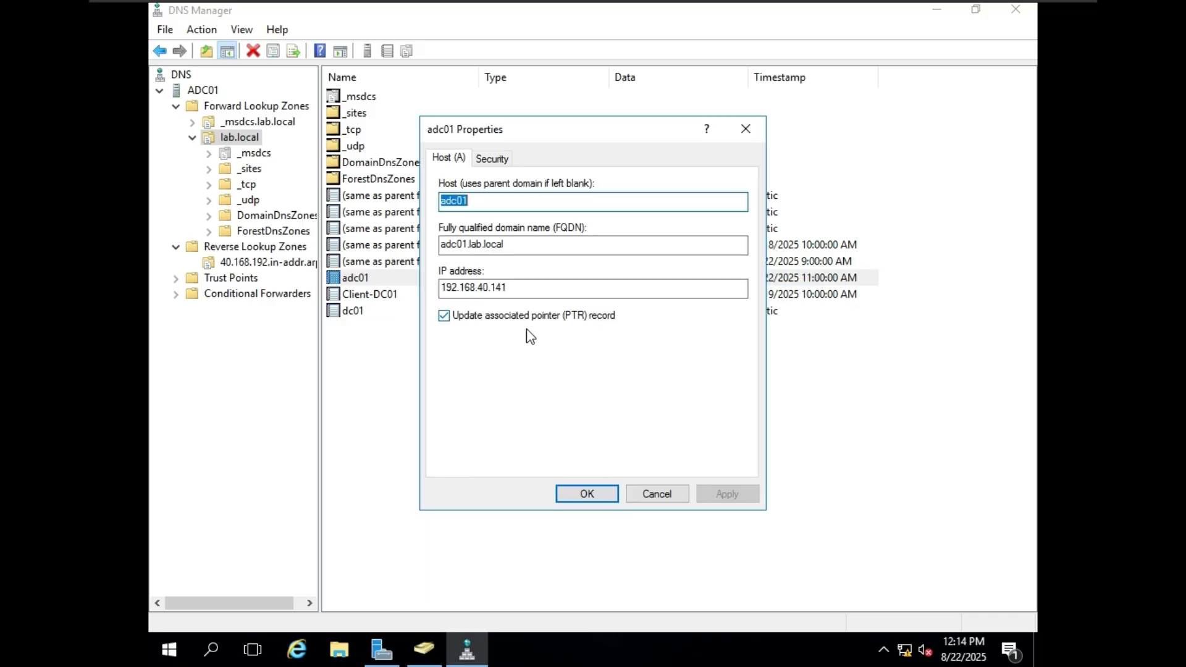
{"action": "left_click", "coordinate": [595, 488]}
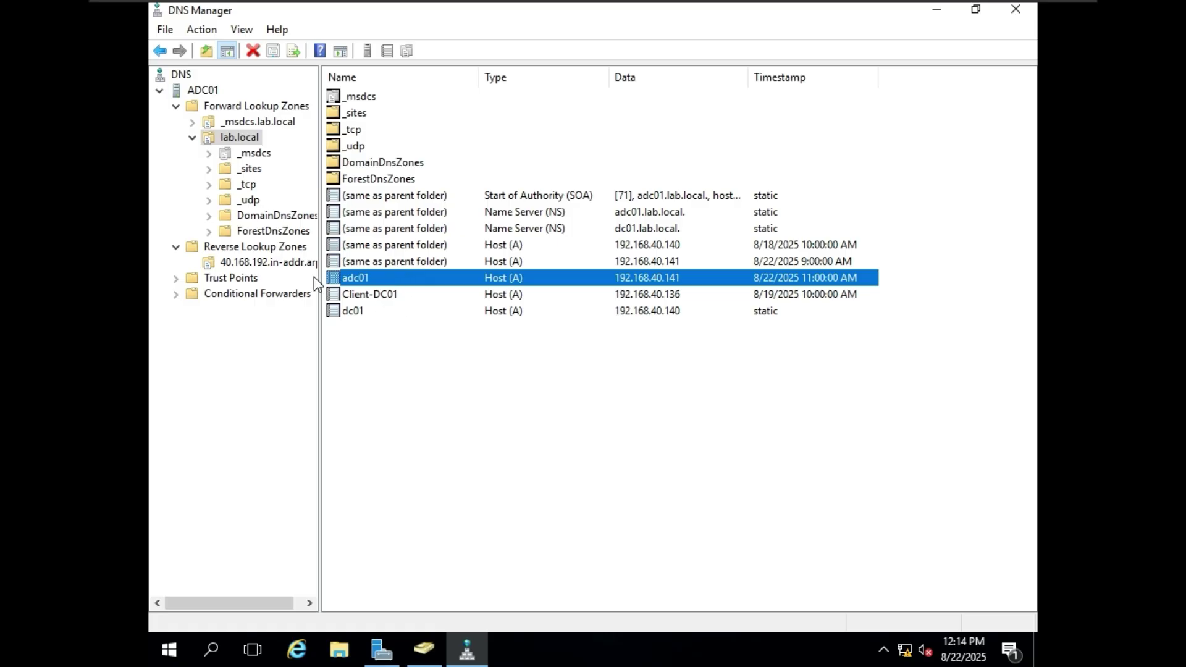
{"action": "left_click", "coordinate": [262, 262]}
{"action": "right_click", "coordinate": [652, 205]}
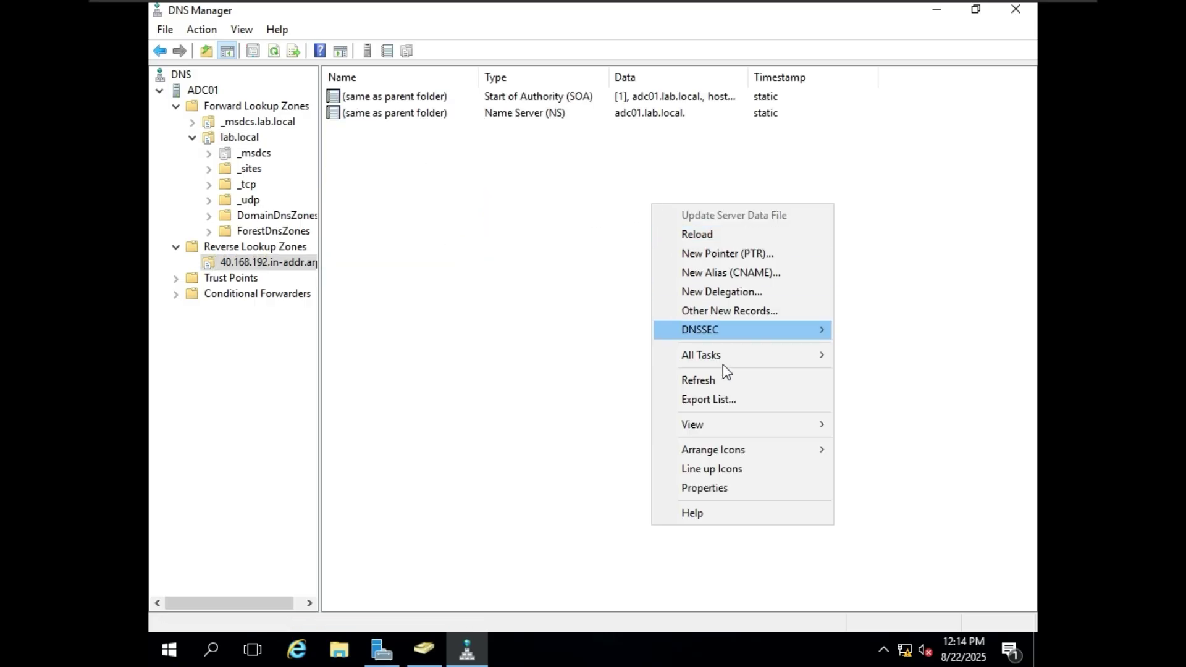
{"action": "left_click", "coordinate": [717, 380]}
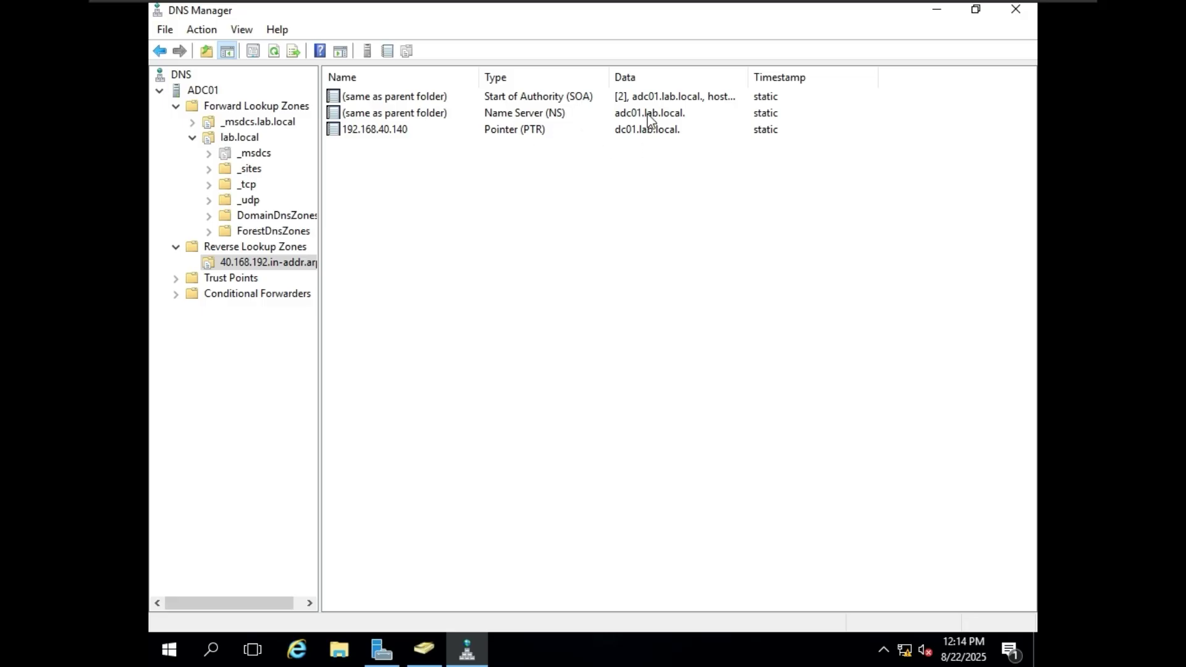
- Reapply dc01's pointer record setting and return to the reverse zone's records
{"action": "left_click", "coordinate": [249, 137]}
{"action": "left_click", "coordinate": [386, 312]}
{"action": "right_click", "coordinate": [386, 308]}
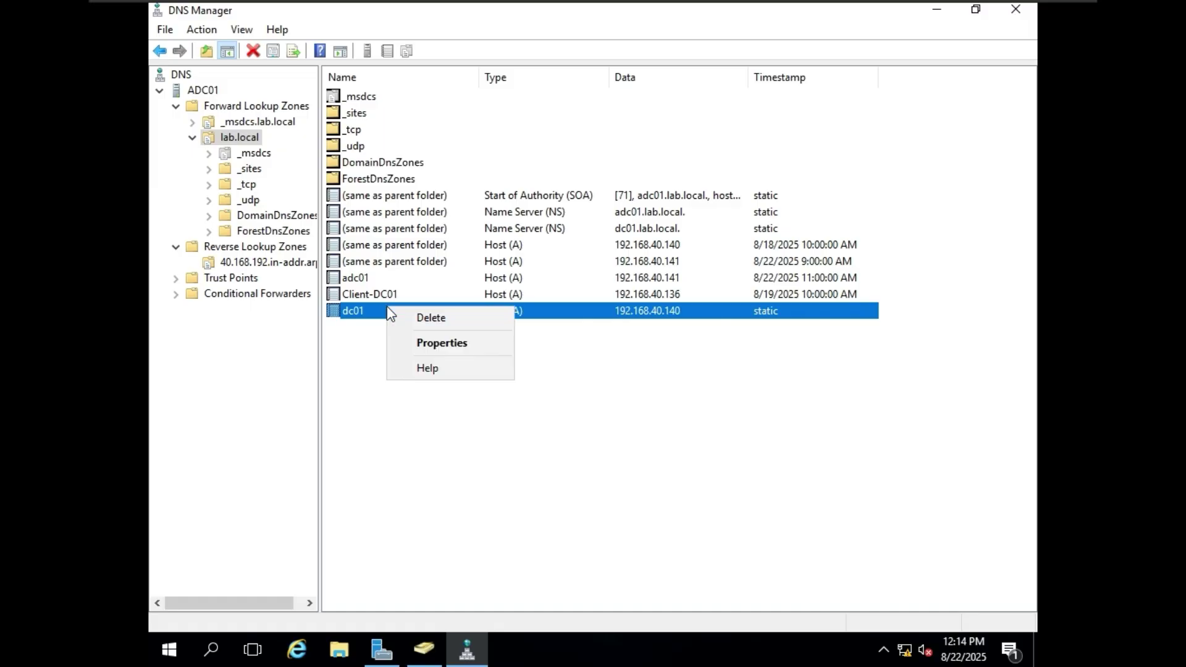
{"action": "double_click", "coordinate": [375, 309]}
{"action": "left_click", "coordinate": [399, 366]}
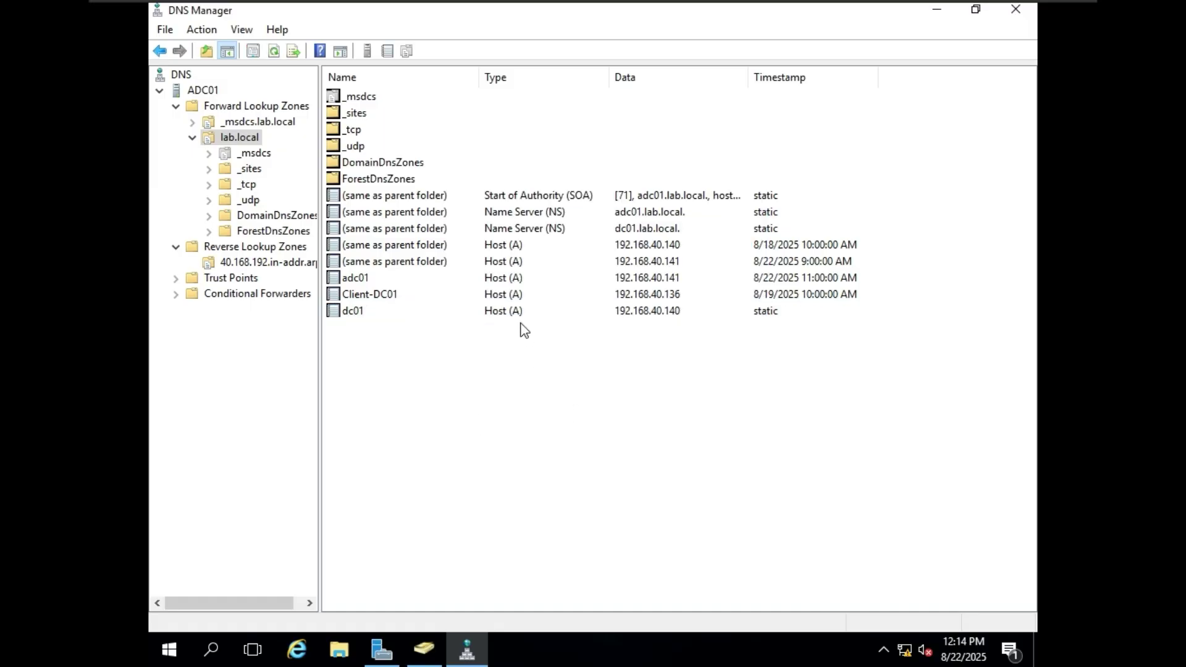
{"action": "double_click", "coordinate": [506, 313]}
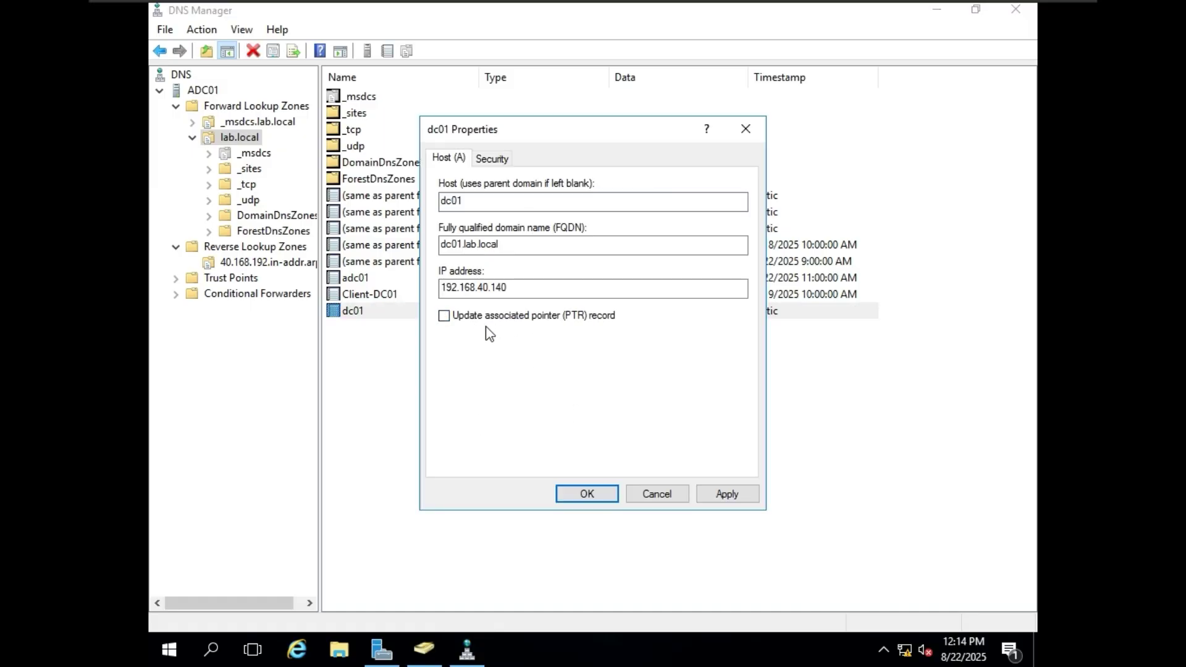
{"action": "left_click", "coordinate": [696, 492]}
{"action": "left_click", "coordinate": [602, 498]}
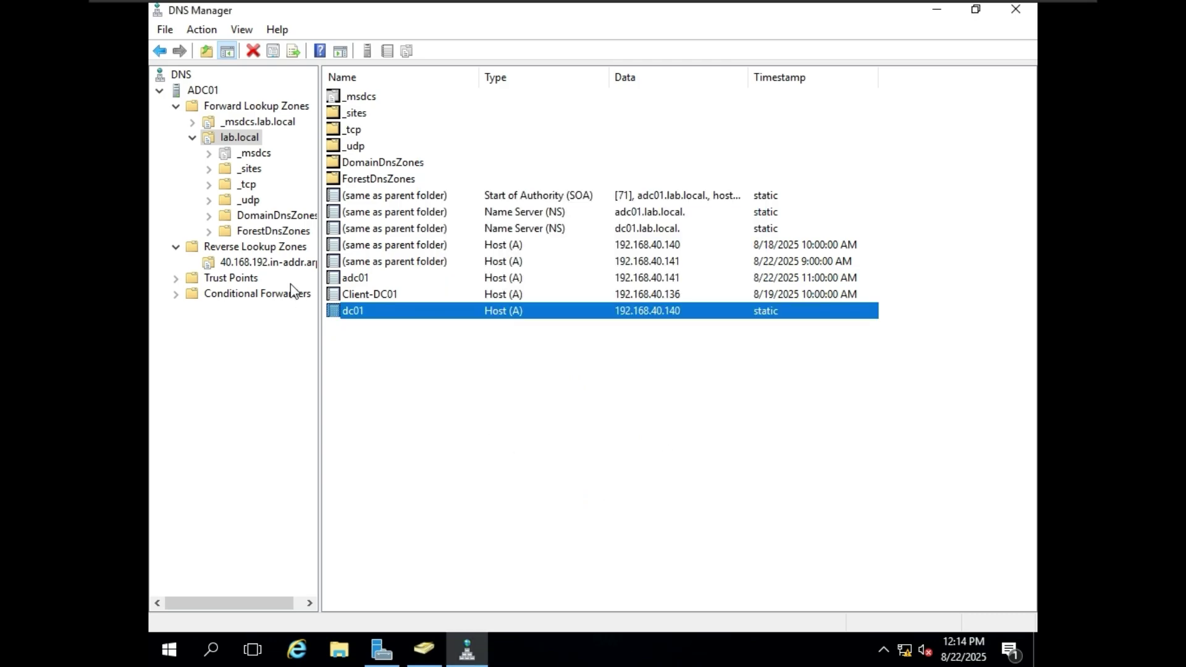
{"action": "left_click", "coordinate": [302, 265]}
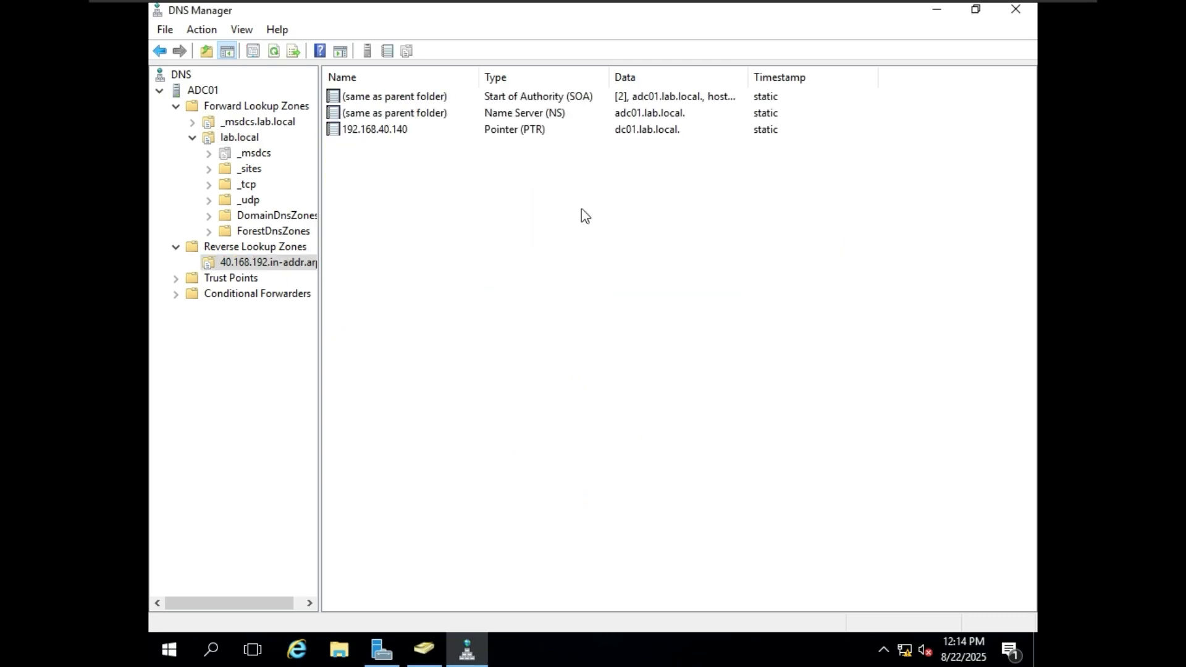
- Refresh 40.168.192.in-addr.arpa and review its SOA zone properties
{"action": "right_click", "coordinate": [636, 195]}
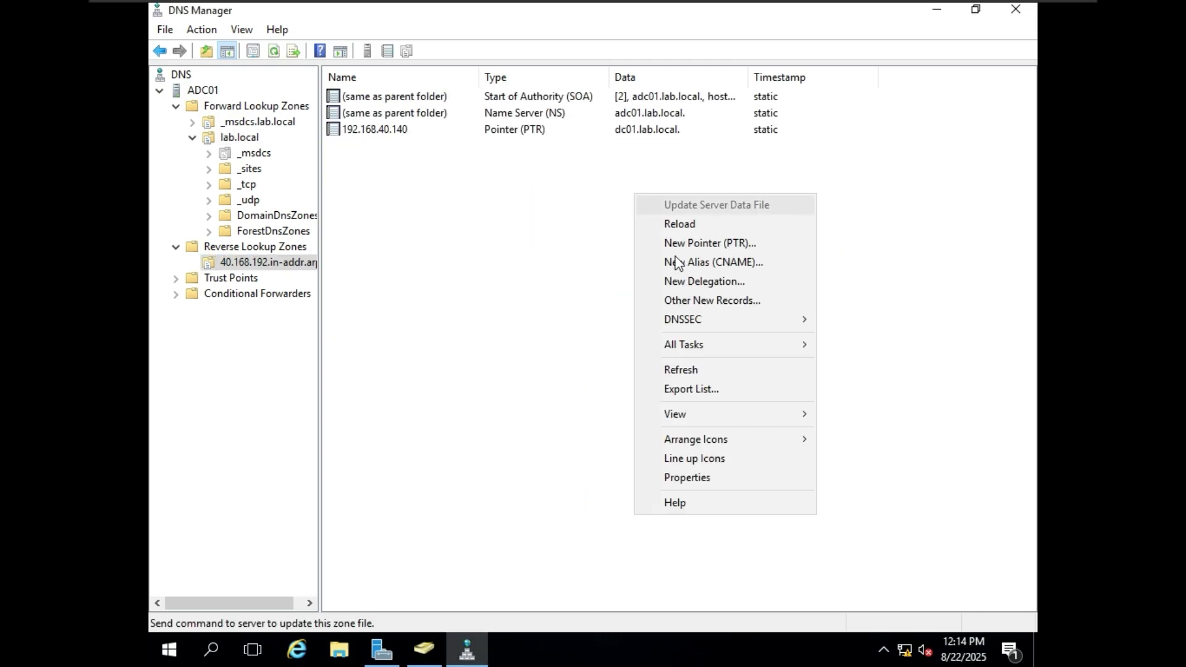
{"action": "left_click", "coordinate": [706, 368]}
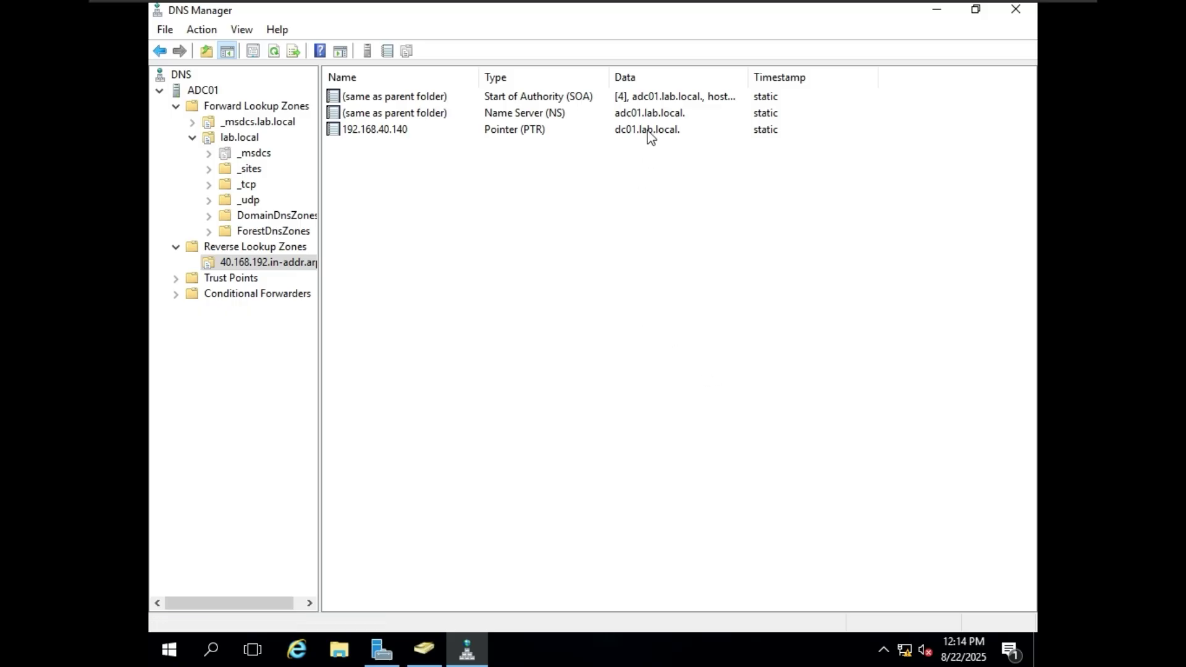
{"action": "double_click", "coordinate": [674, 97]}
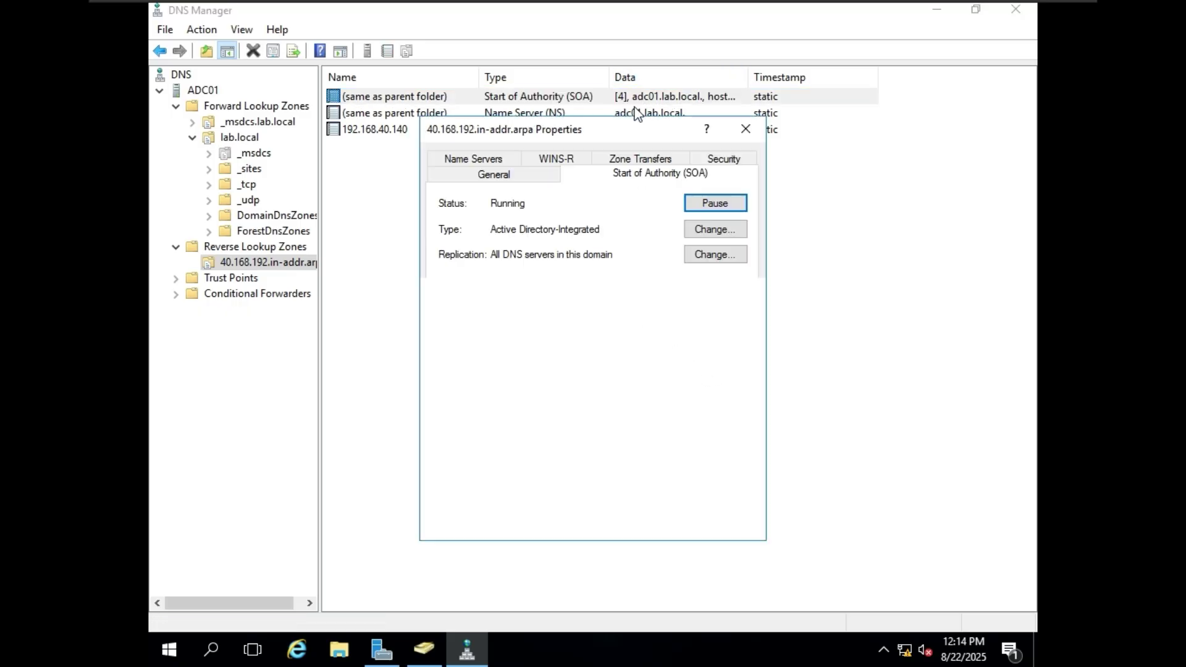
{"action": "left_click", "coordinate": [747, 130]}
- Check the 192.168.40.140 PTR record's details and Security permissions
{"action": "double_click", "coordinate": [556, 128]}
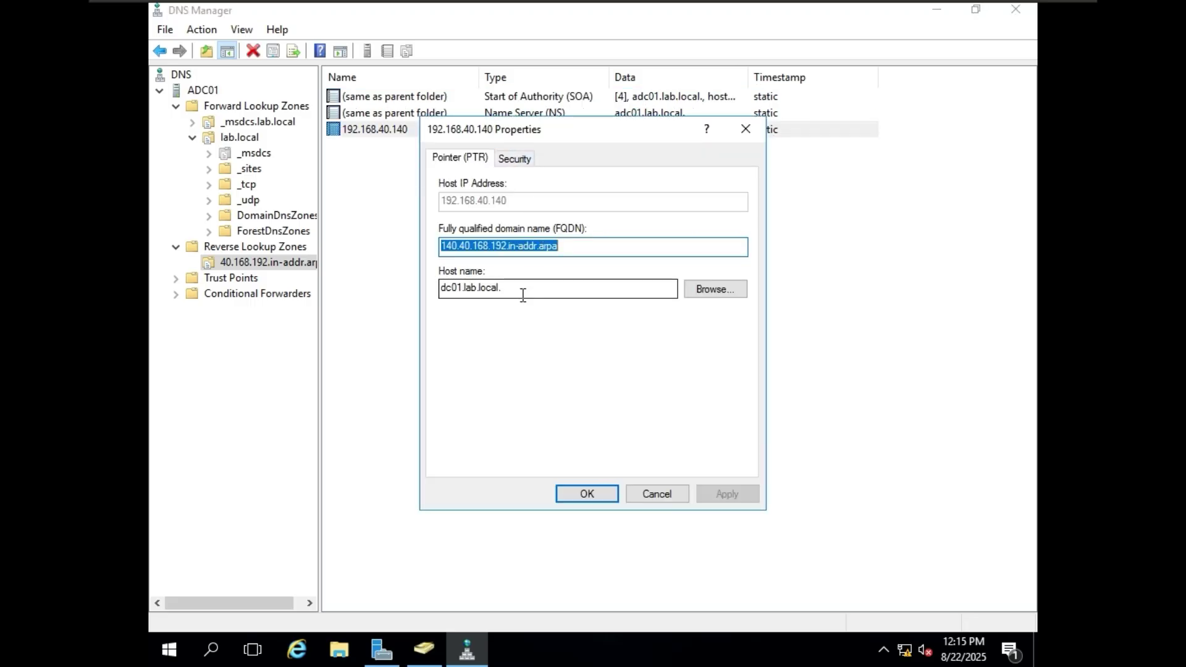
{"action": "left_click", "coordinate": [506, 158]}
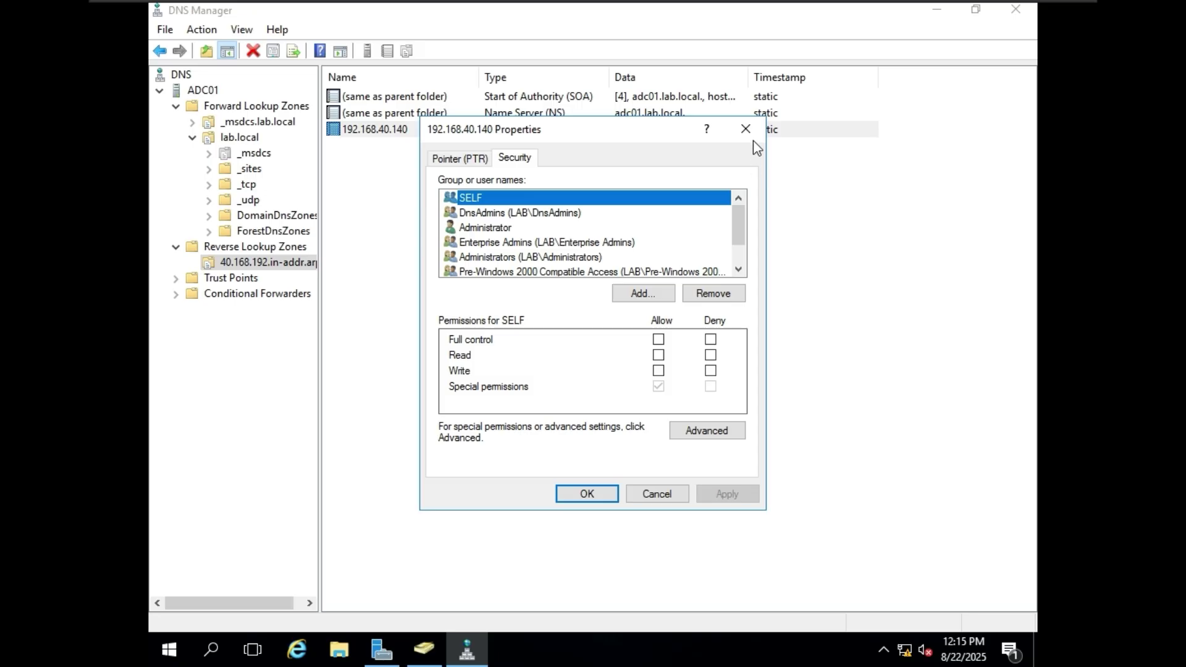
{"action": "left_click", "coordinate": [746, 130]}
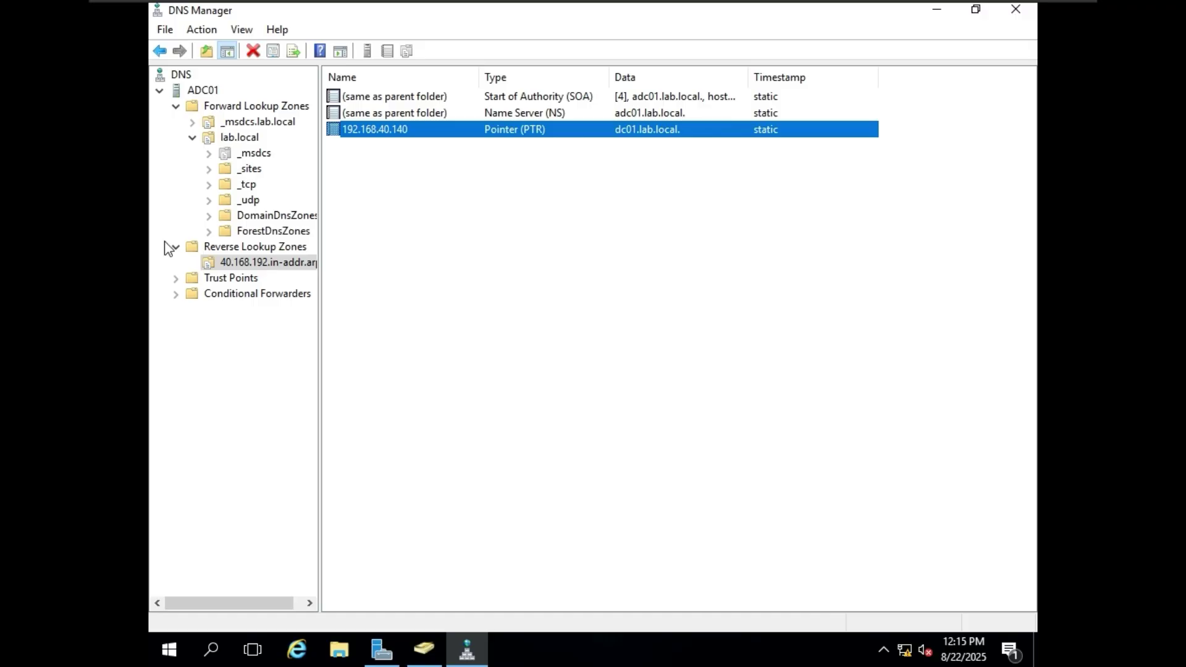
{"action": "left_click", "coordinate": [471, 188]}
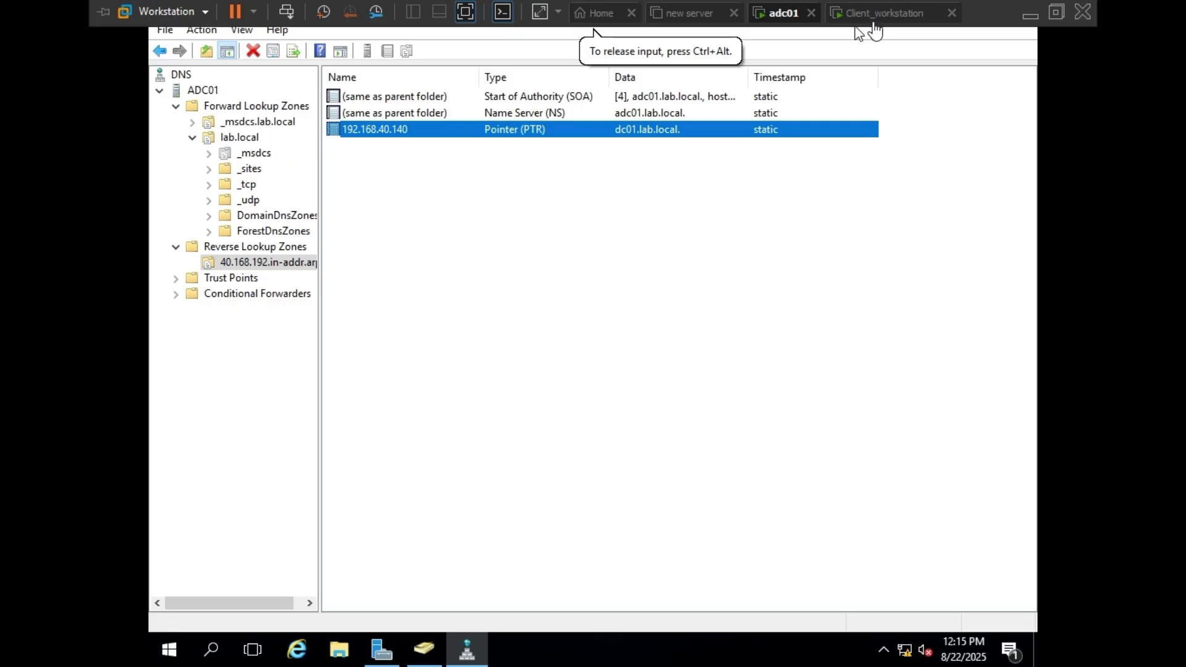
- Bring up the Client_workstation VM's Windows 10 desktop
{"action": "left_click", "coordinate": [875, 25]}
{"action": "left_click", "coordinate": [787, 17]}
{"action": "left_click", "coordinate": [874, 22]}
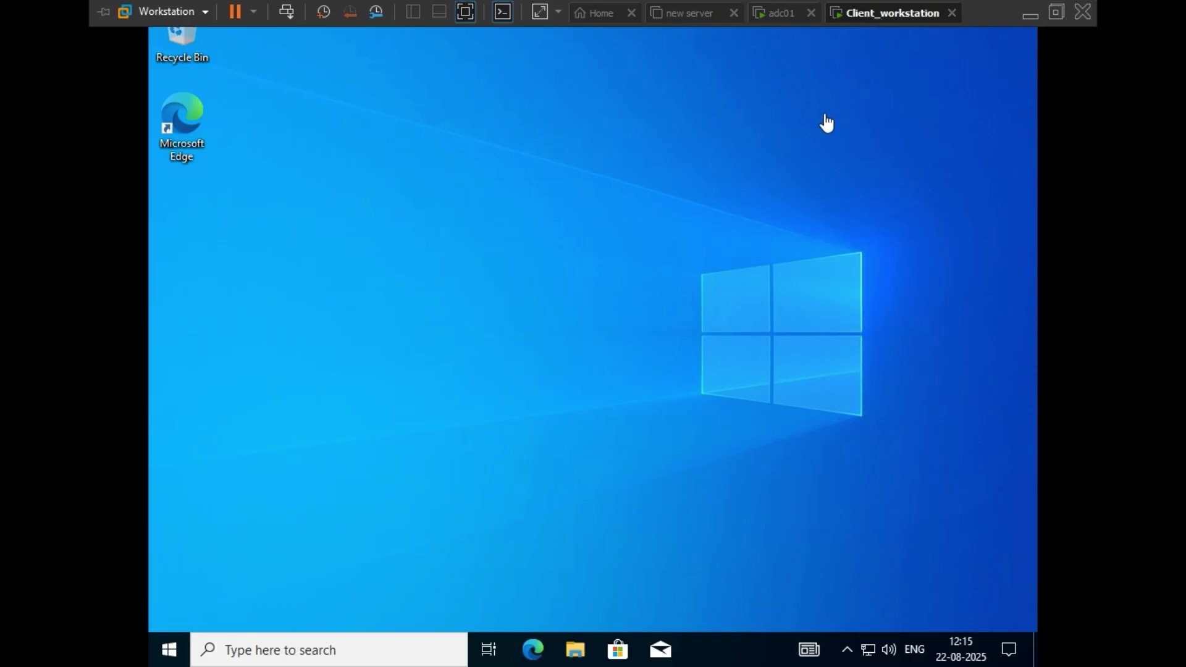
{"action": "mouse_move", "coordinate": [879, 3]}
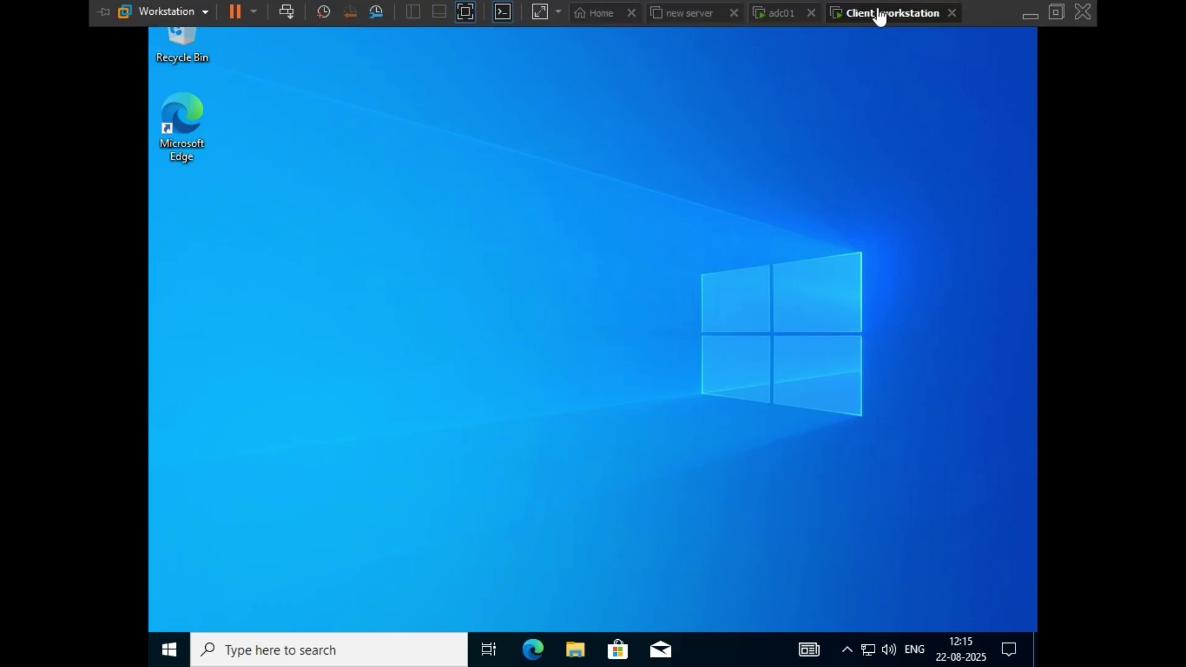